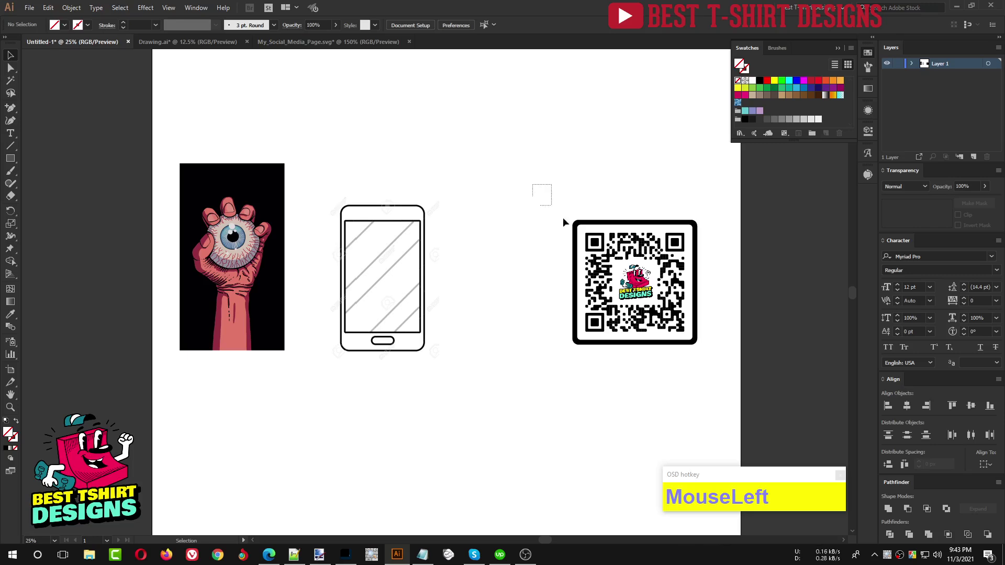
Examine the QR code with its centre logo and the phone reference image beside it
{"action": "left_click_drag", "start_coordinate": [699, 282], "coordinate": [657, 313]}
{"action": "left_click", "coordinate": [657, 313]}
{"action": "left_click", "coordinate": [635, 297]}
{"action": "left_click_drag", "start_coordinate": [553, 217], "coordinate": [708, 379]}
{"action": "scroll", "coordinate": [626, 279], "scroll_direction": "up", "scroll_amount": 5}
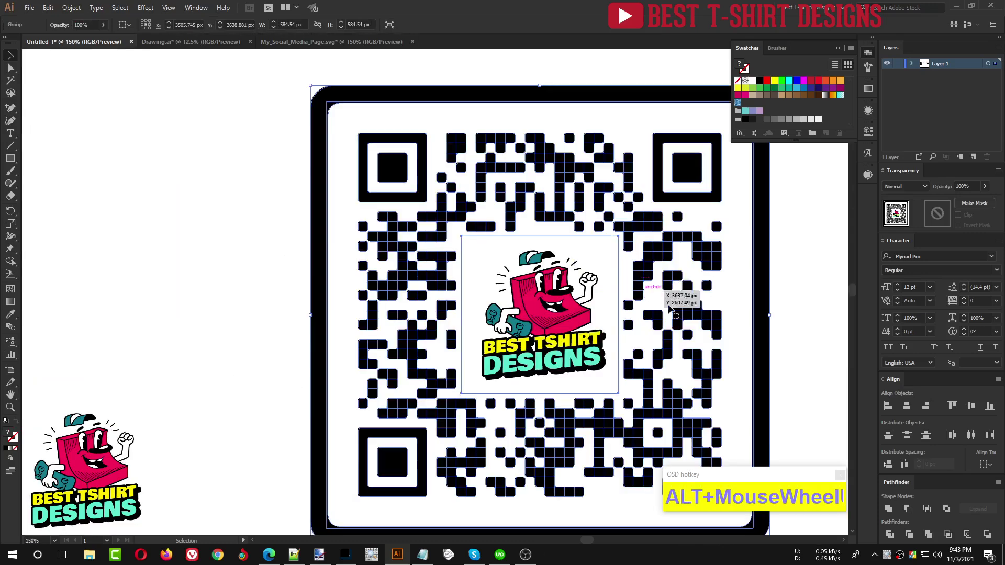
{"action": "scroll", "coordinate": [387, 246], "scroll_direction": "down", "scroll_amount": 1}
{"action": "left_click_drag", "start_coordinate": [714, 326], "coordinate": [661, 313]}
{"action": "left_click", "coordinate": [661, 296]}
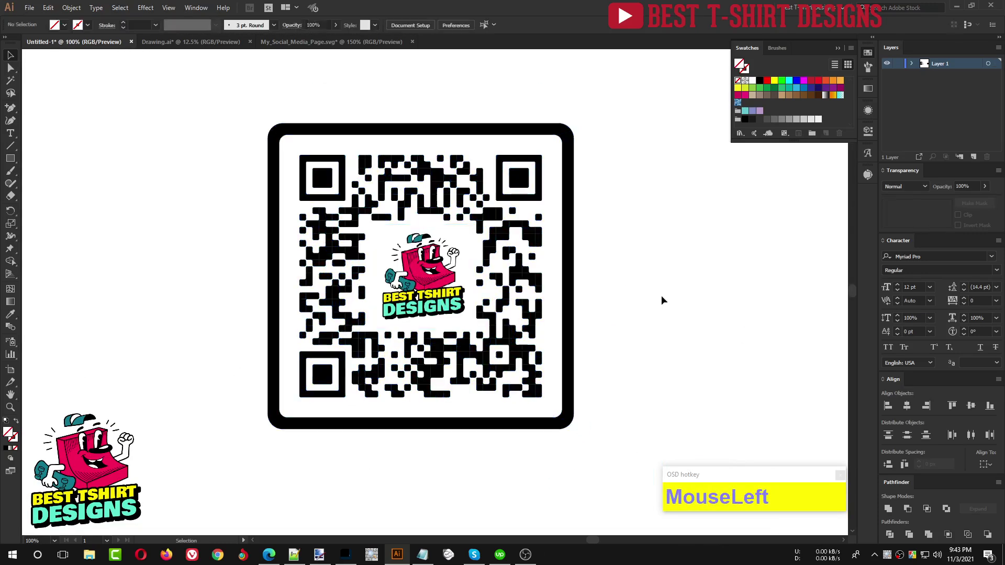
{"action": "scroll", "coordinate": [661, 295], "scroll_direction": "up", "scroll_amount": 1}
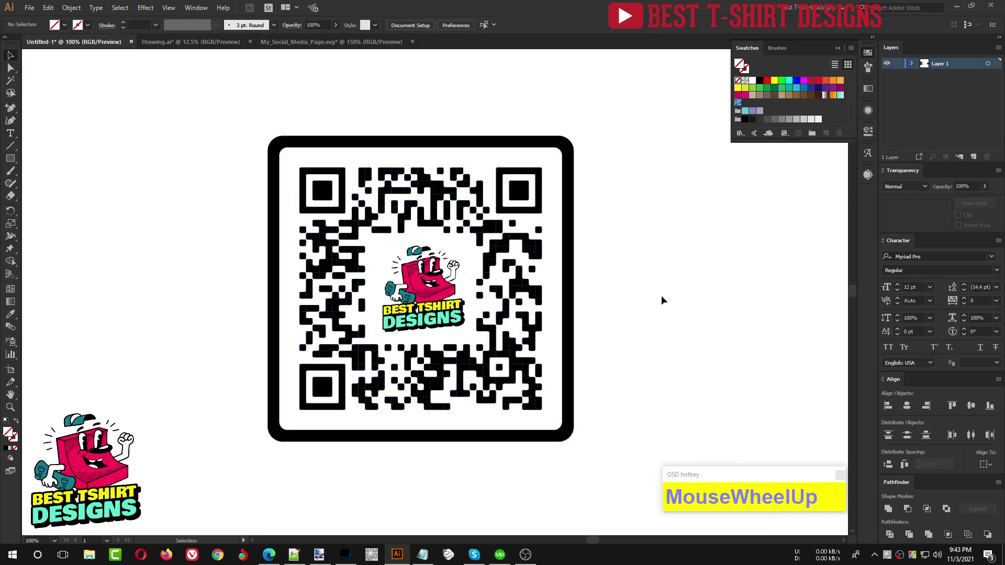
{"action": "left_click", "coordinate": [672, 342]}
{"action": "scroll", "coordinate": [726, 324], "scroll_direction": "down", "scroll_amount": 3}
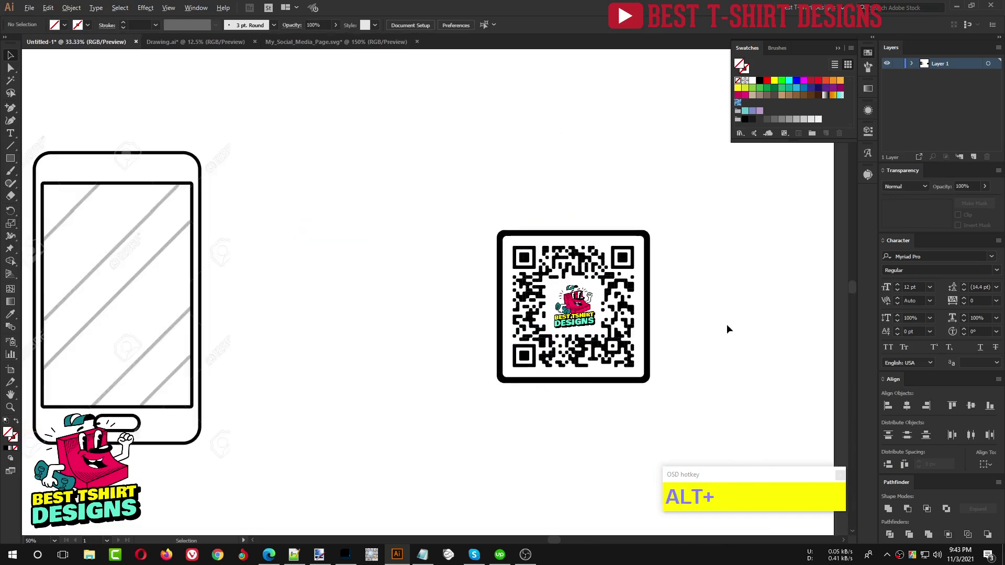
{"action": "left_click_drag", "start_coordinate": [479, 324], "coordinate": [491, 316]}
{"action": "left_click", "coordinate": [314, 337]}
{"action": "left_click_drag", "start_coordinate": [314, 337], "coordinate": [392, 325]}
{"action": "left_click", "coordinate": [500, 351]}
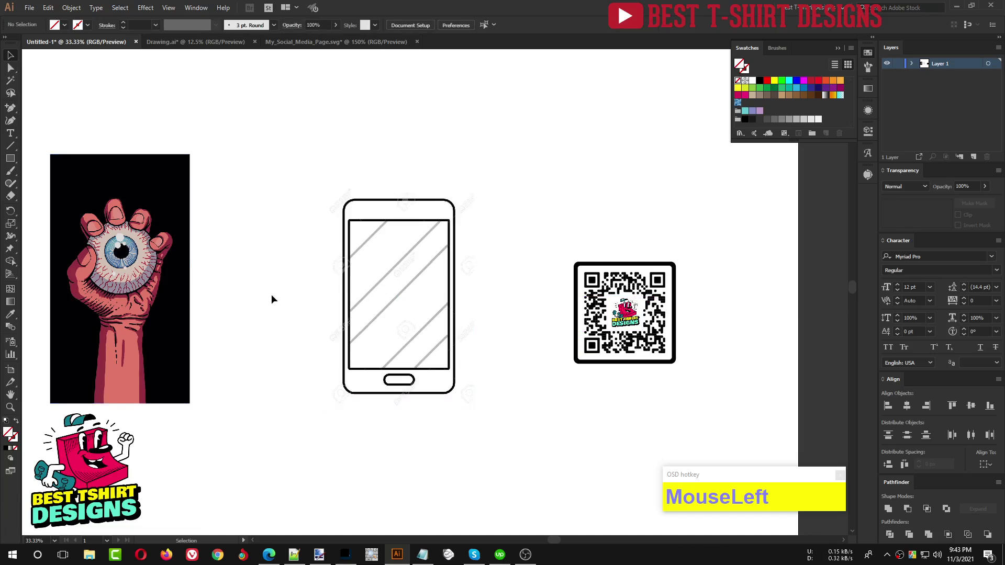
Lower the opacity of the hand-holding-eyeball image to 30%
{"action": "left_click", "coordinate": [130, 272]}
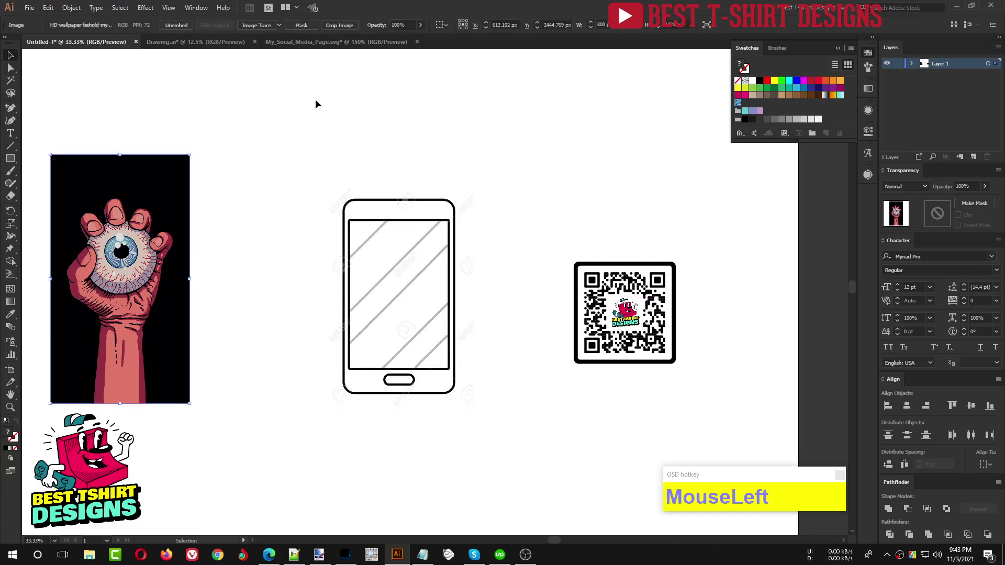
{"action": "scroll", "coordinate": [407, 24], "scroll_direction": "down", "scroll_amount": 5, "text": "shift"}
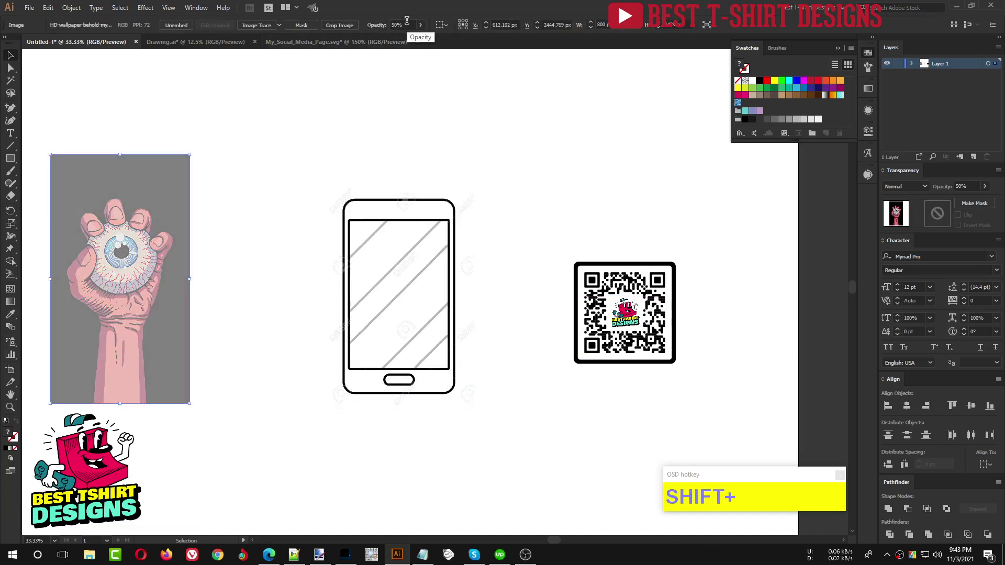
{"action": "scroll", "coordinate": [407, 24], "scroll_direction": "down", "scroll_amount": 2}
Rotate the faded hand image about 60° clockwise and move it over the phone image
{"action": "left_click_drag", "start_coordinate": [175, 231], "coordinate": [270, 209]}
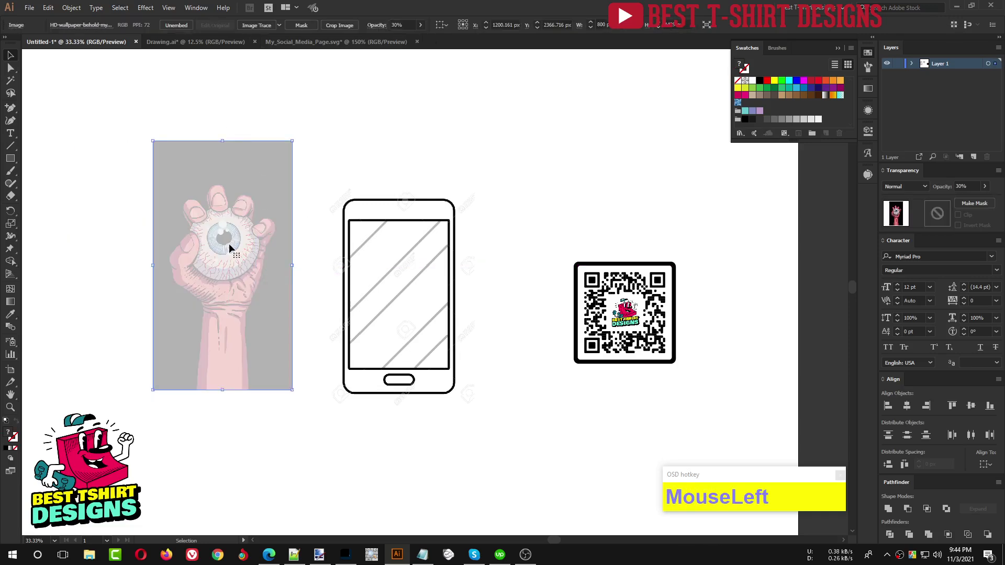
{"action": "left_click_drag", "start_coordinate": [222, 137], "coordinate": [287, 235]}
{"action": "left_click", "coordinate": [229, 143]}
{"action": "left_click_drag", "start_coordinate": [273, 276], "coordinate": [432, 283]}
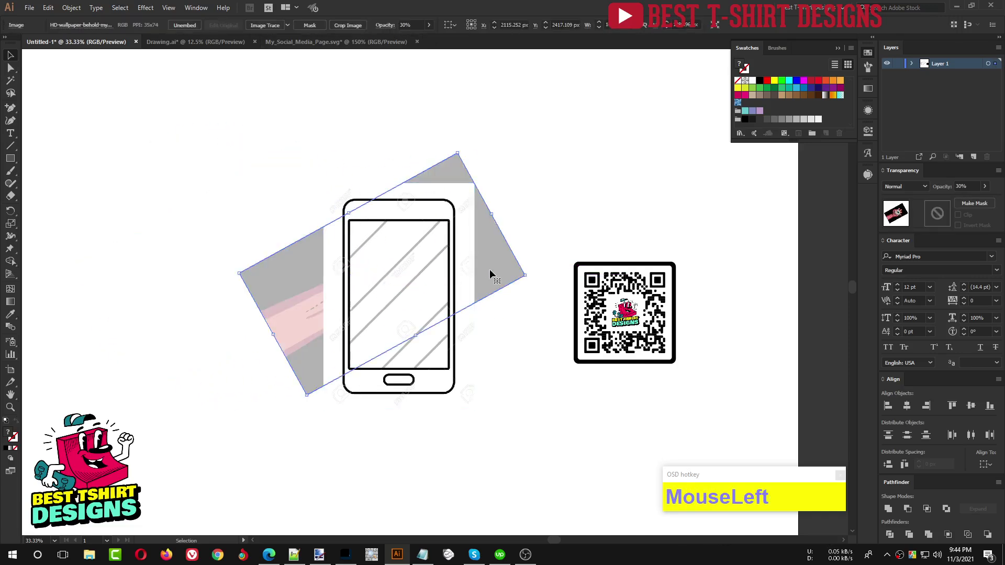
Bring the hand image in front of the phone image, keeping its position
{"action": "key", "text": "ctrl+x"}
{"action": "key", "text": "ctrl+f"}
{"action": "left_click", "coordinate": [521, 340]}
{"action": "scroll", "coordinate": [456, 247], "scroll_direction": "up", "scroll_amount": 1}
{"action": "left_click", "coordinate": [526, 221]}
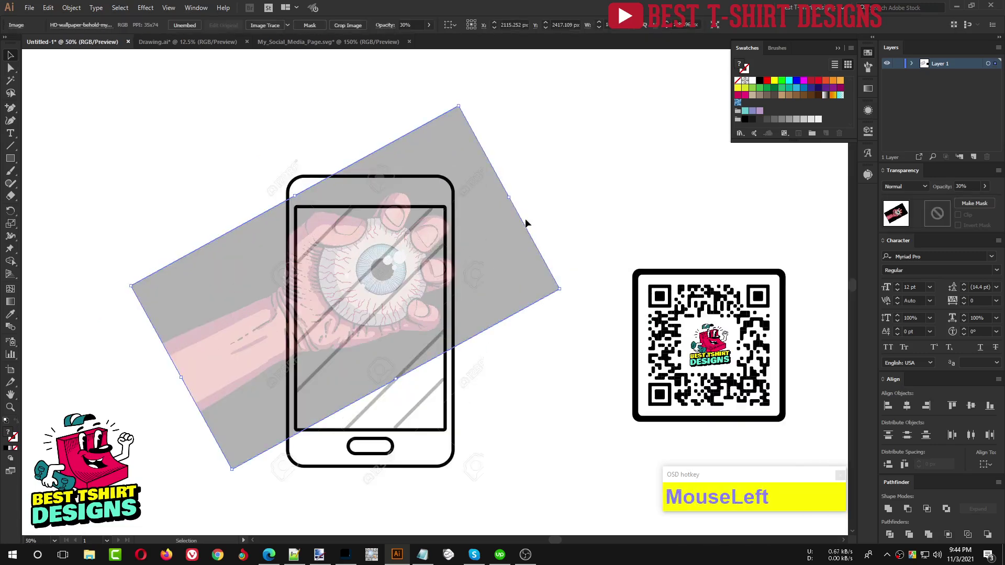
Enlarge the hand image proportionally and reposition it so the fingers wrap around the phone's right edge
{"action": "left_click_drag", "start_coordinate": [510, 198], "coordinate": [528, 187]}
{"action": "left_click_drag", "start_coordinate": [493, 252], "coordinate": [516, 230]}
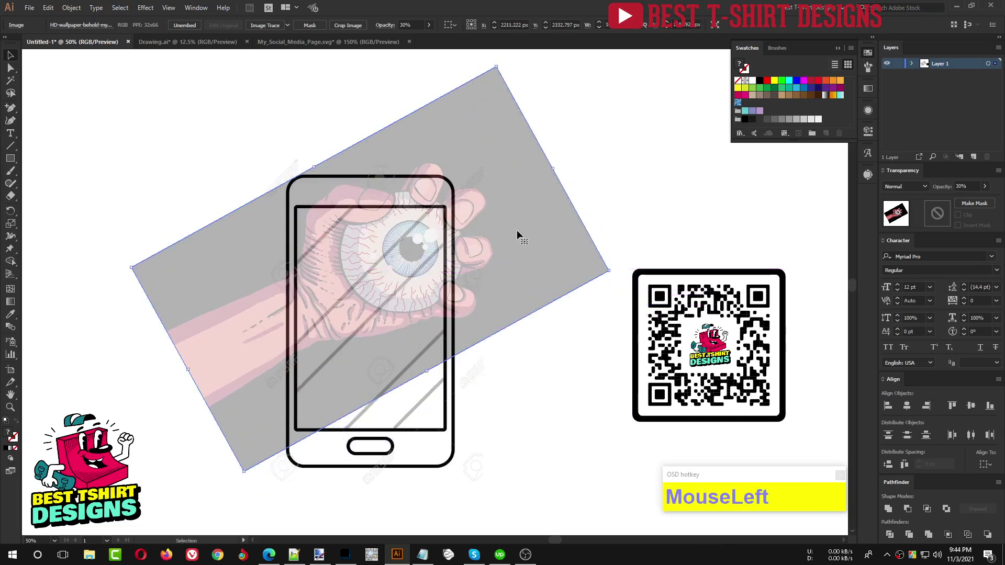
{"action": "left_click_drag", "start_coordinate": [552, 167], "coordinate": [579, 153]}
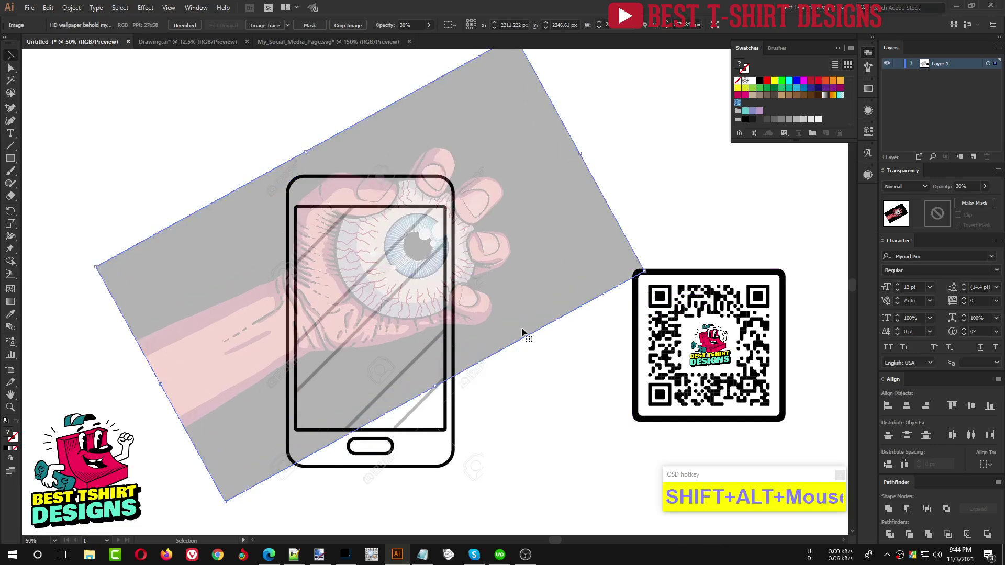
{"action": "mouse_move", "coordinate": [537, 284]}
{"action": "left_mouse_down"}
{"action": "mouse_move", "coordinate": [533, 300]}
{"action": "mouse_move", "coordinate": [521, 285]}
{"action": "left_mouse_up"}
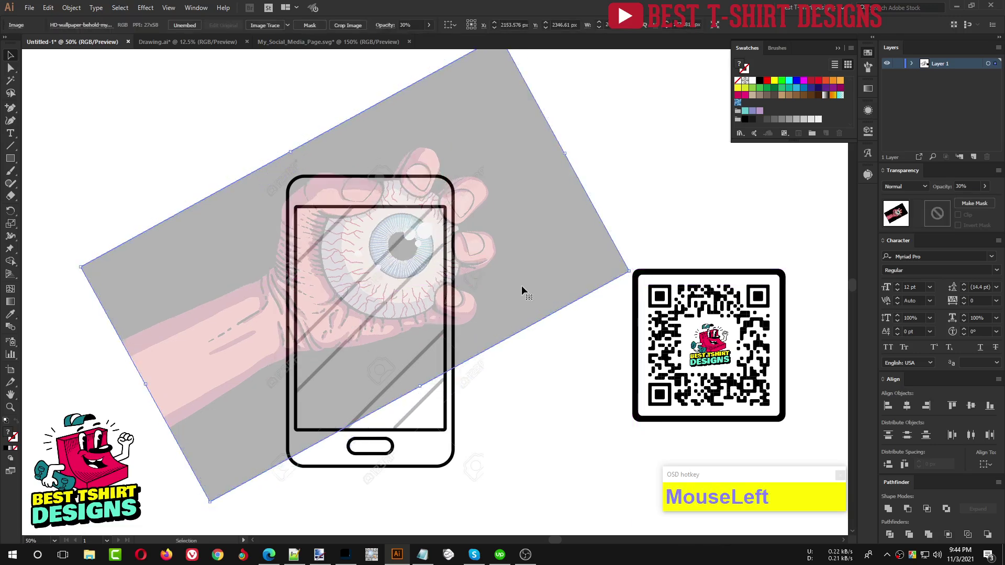
{"action": "left_click", "coordinate": [552, 372]}
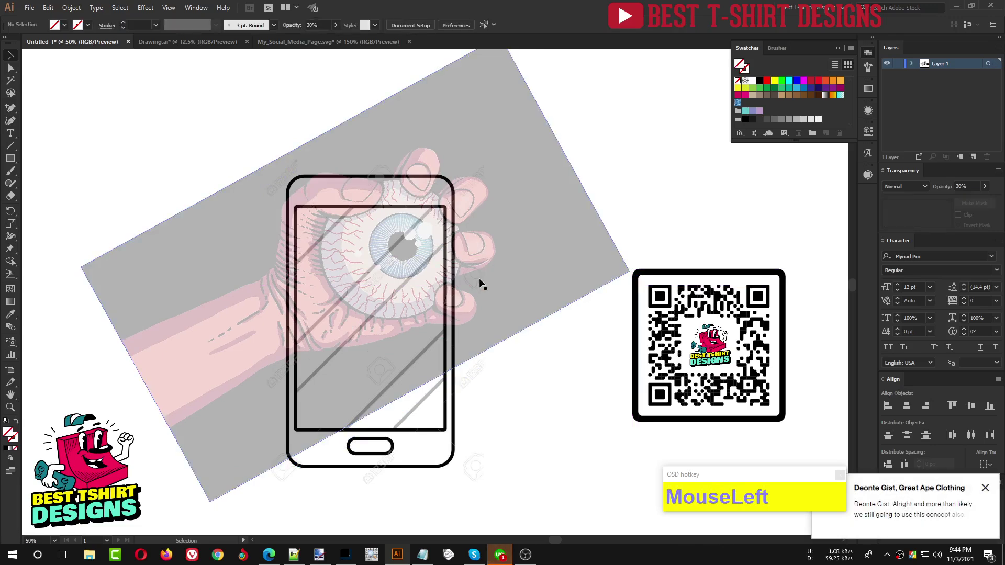
{"action": "left_click_drag", "start_coordinate": [505, 301], "coordinate": [494, 305]}
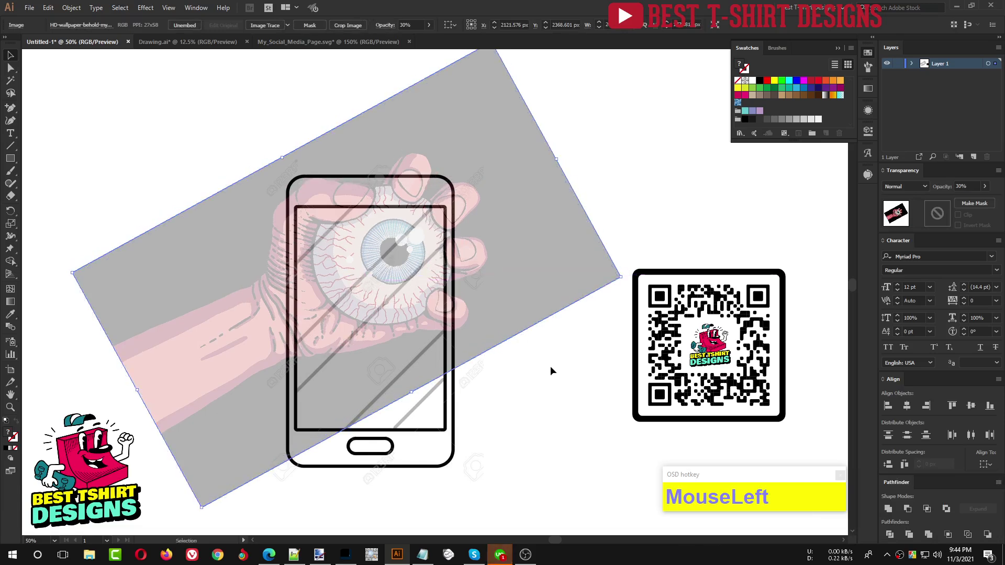
{"action": "left_click", "coordinate": [554, 372]}
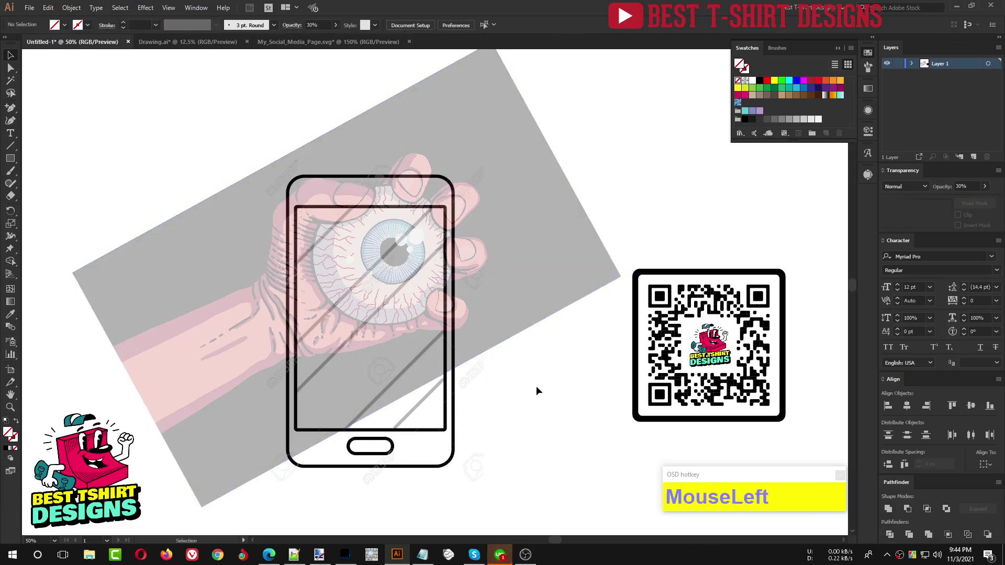
Lower the opacity of the phone reference image to 30%
{"action": "left_click", "coordinate": [417, 386]}
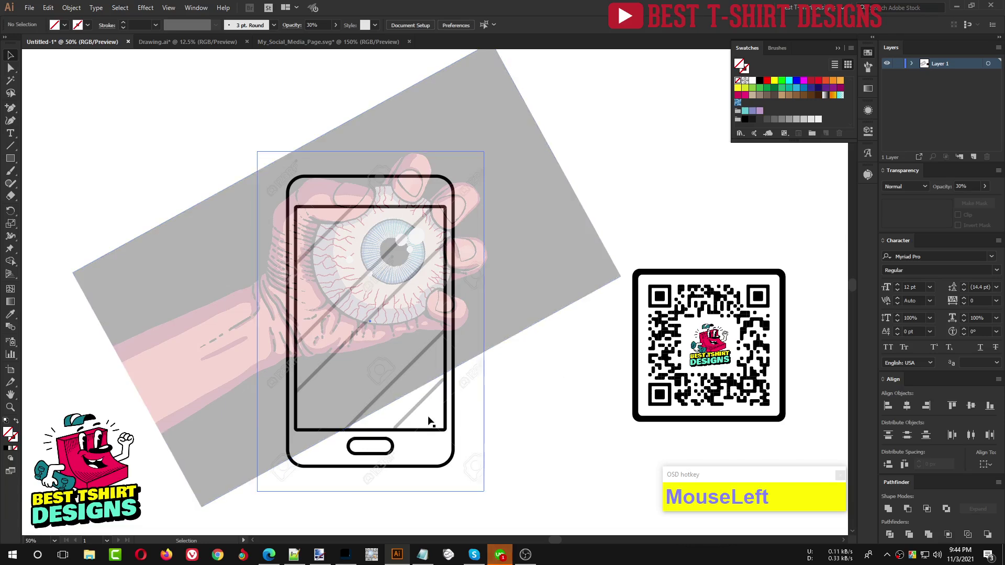
{"action": "scroll", "coordinate": [366, 24], "scroll_direction": "down", "scroll_amount": 4, "text": "shift"}
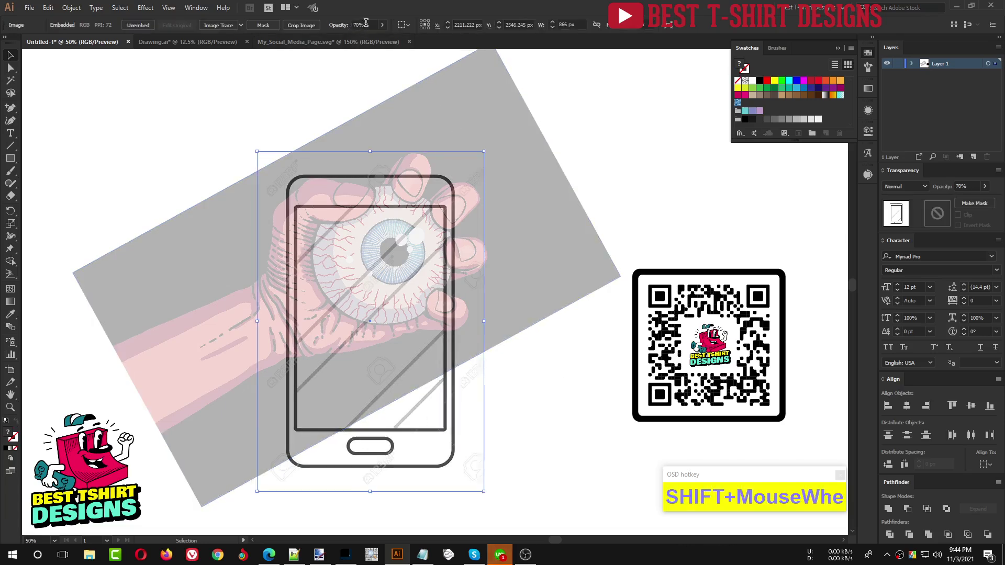
{"action": "scroll", "coordinate": [366, 25], "scroll_direction": "down", "scroll_amount": 3, "text": "shift"}
Lock the hand and phone images together as tracing references
{"action": "left_click_drag", "start_coordinate": [157, 122], "coordinate": [461, 340]}
{"action": "key", "text": "ctrl+2"}
{"action": "left_click", "coordinate": [546, 365]}
Draw a rounded rectangle about 637 by 1110 px over the phone's outer outline with a 10 pt black stroke
{"action": "scroll", "coordinate": [288, 353], "scroll_direction": "up", "scroll_amount": 1, "text": "alt"}
{"action": "scroll", "coordinate": [428, 265], "scroll_direction": "up", "scroll_amount": 1}
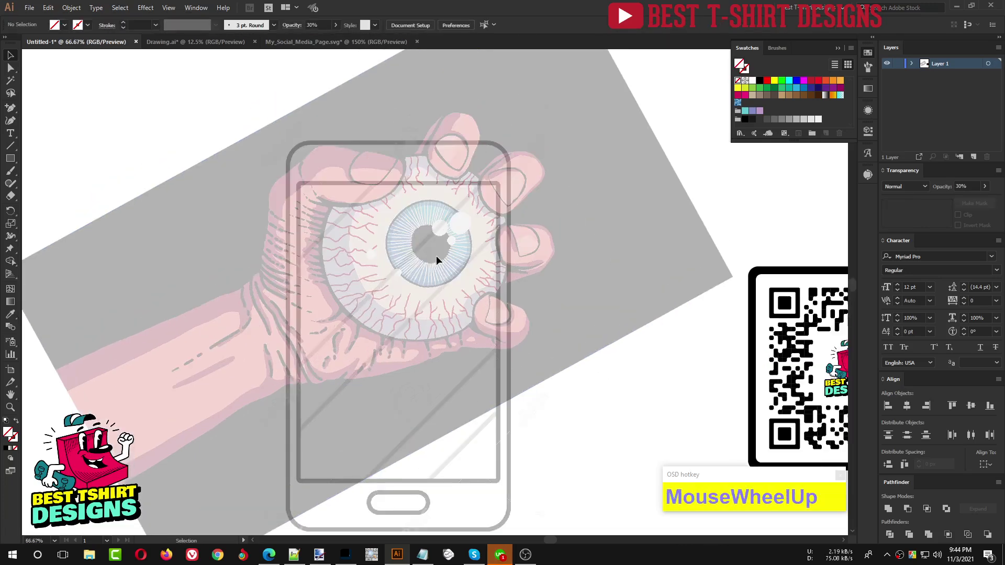
{"action": "scroll", "coordinate": [436, 255], "scroll_direction": "down", "scroll_amount": 2}
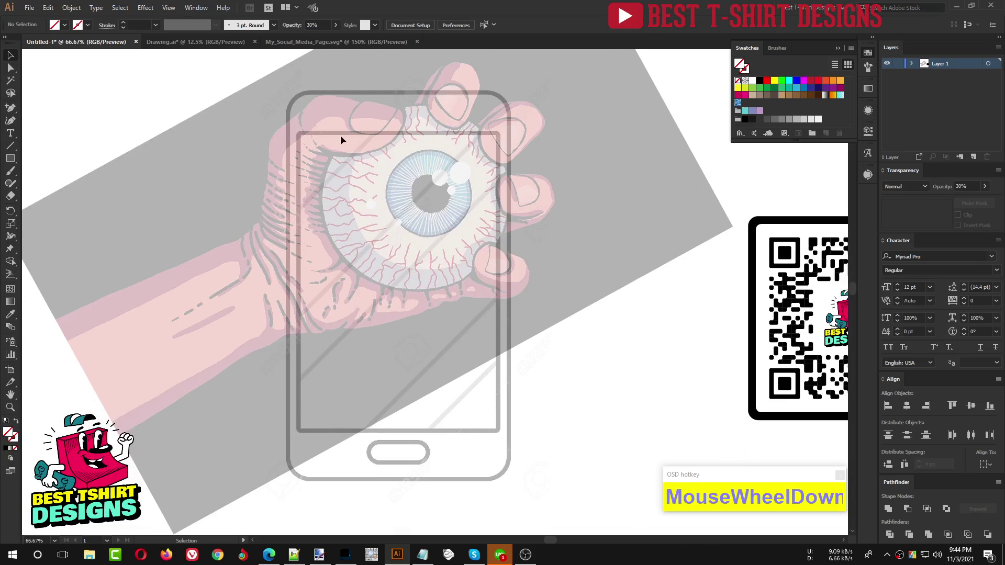
{"action": "left_click", "coordinate": [12, 159]}
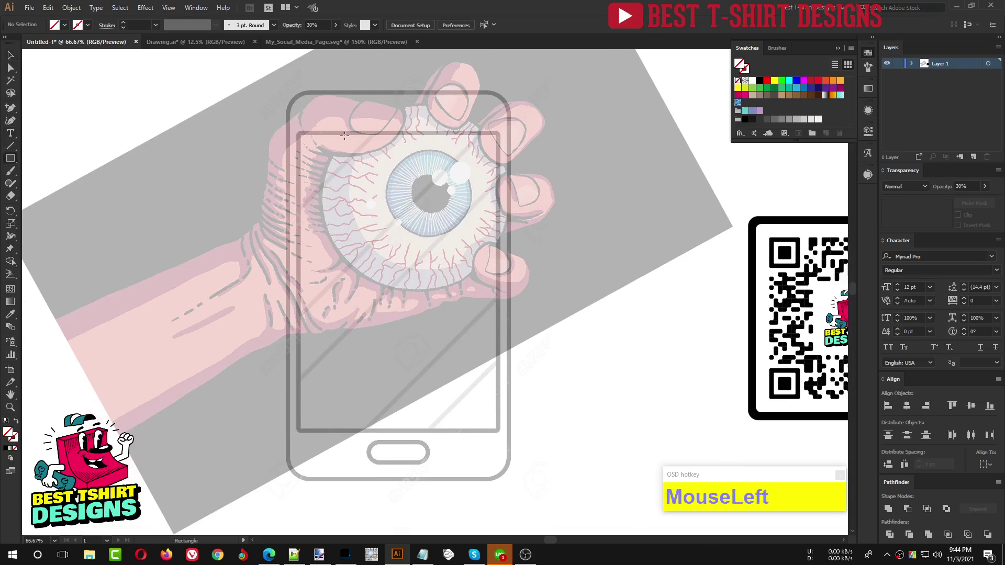
{"action": "left_click_drag", "start_coordinate": [286, 93], "coordinate": [510, 479]}
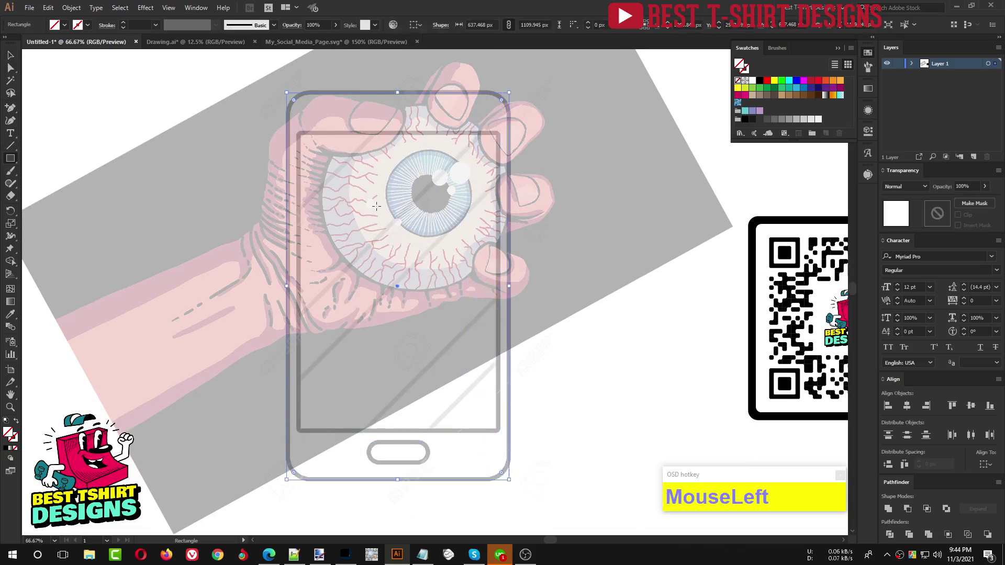
{"action": "scroll", "coordinate": [133, 25], "scroll_direction": "up", "scroll_amount": 1}
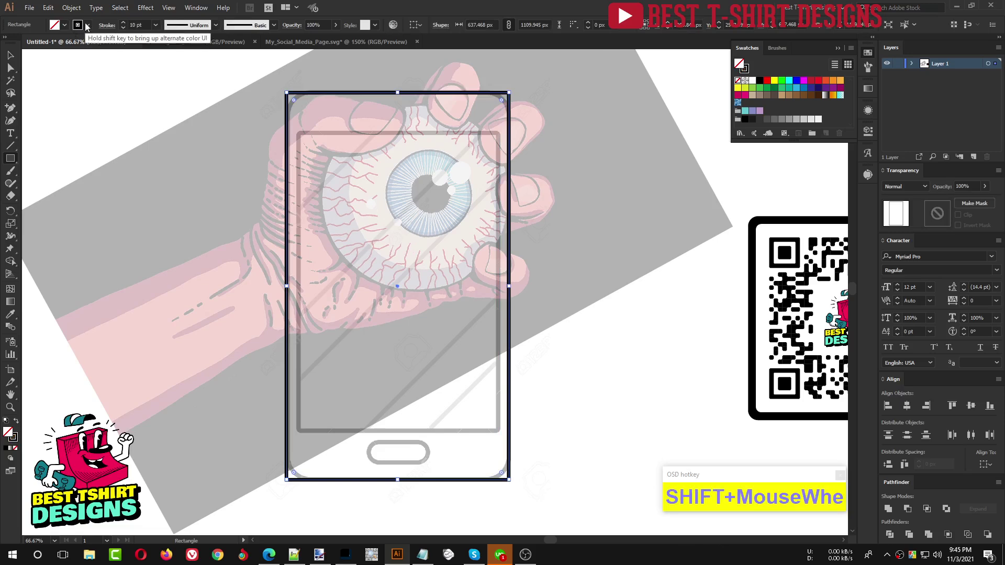
{"action": "left_click_drag", "start_coordinate": [296, 102], "coordinate": [313, 119]}
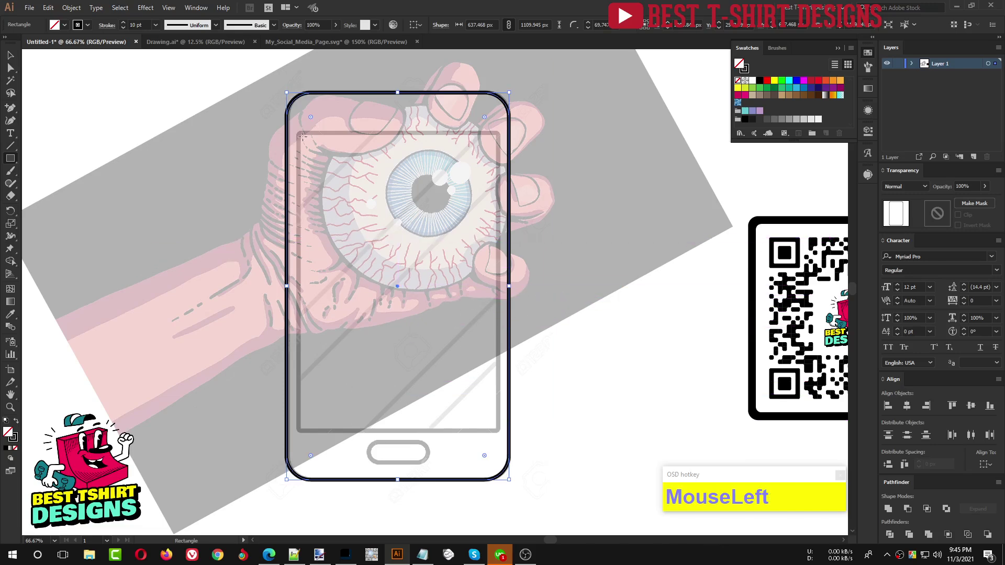
Draw the phone's screen as a rectangle about 577 by 855 px and slightly round its corners
{"action": "mouse_move", "coordinate": [297, 132]}
{"action": "left_mouse_down"}
{"action": "mouse_move", "coordinate": [473, 335]}
{"action": "mouse_move", "coordinate": [499, 430]}
{"action": "left_mouse_up"}
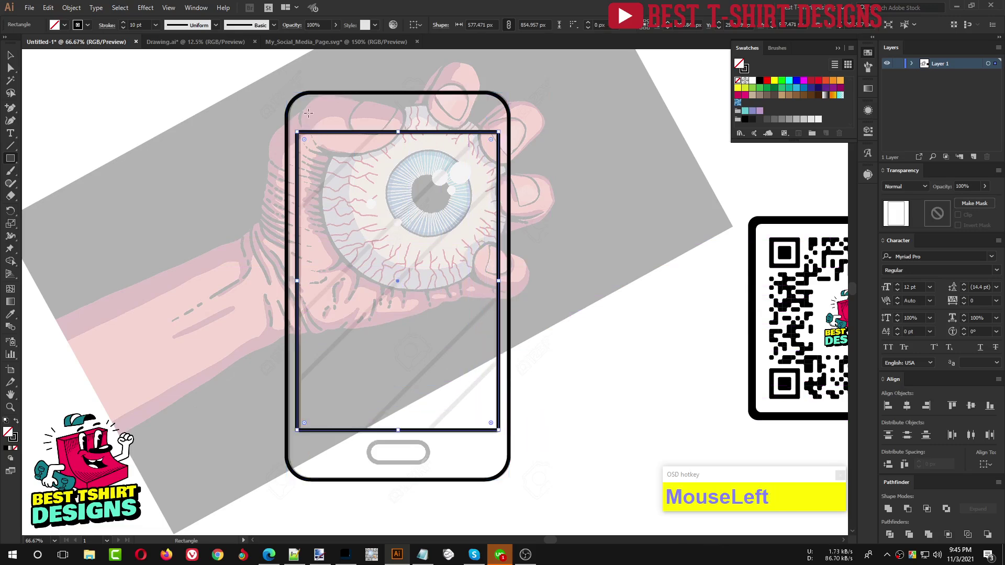
{"action": "scroll", "coordinate": [308, 113], "scroll_direction": "up", "scroll_amount": 2}
{"action": "left_click_drag", "start_coordinate": [300, 135], "coordinate": [296, 168]}
{"action": "scroll", "coordinate": [277, 100], "scroll_direction": "down", "scroll_amount": 2}
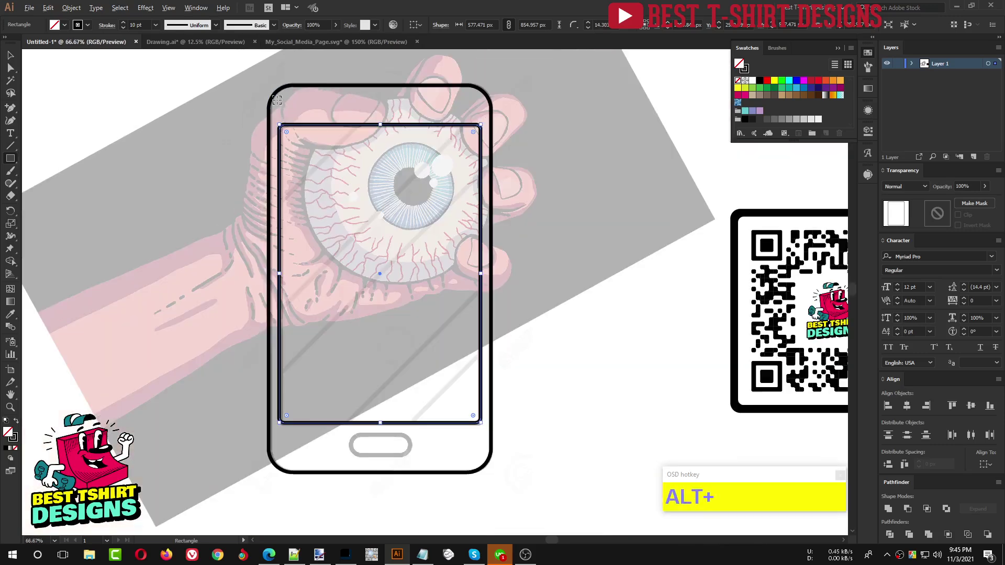
Draw the home button below the screen as a rectangle about 173 by 61 px with fully rounded ends
{"action": "scroll", "coordinate": [375, 454], "scroll_direction": "up", "scroll_amount": 2}
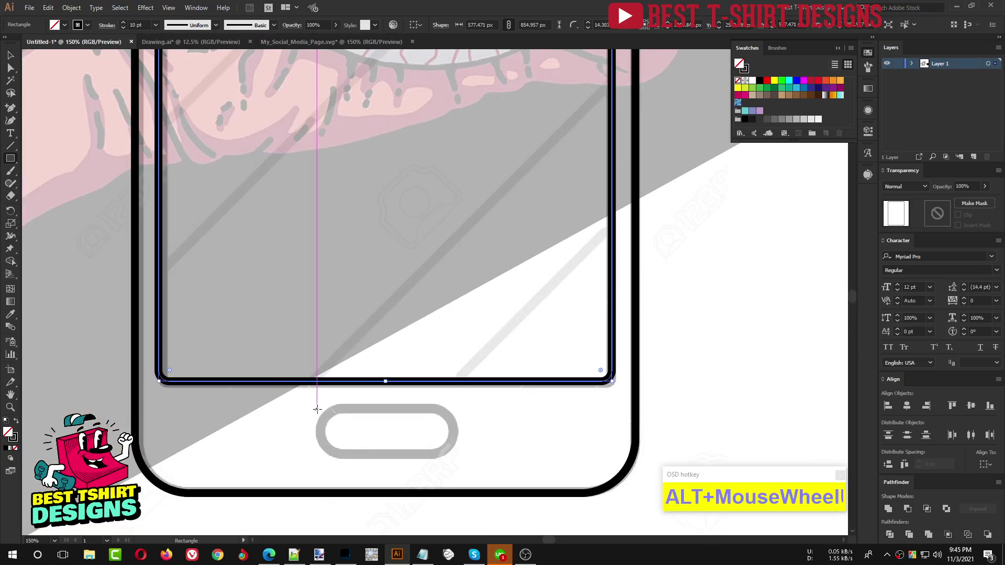
{"action": "left_click_drag", "start_coordinate": [317, 407], "coordinate": [453, 456]}
{"action": "left_click_drag", "start_coordinate": [446, 417], "coordinate": [431, 449]}
Draw a 44 px circle above the phone's screen and swap its black stroke for a solid black fill
{"action": "scroll", "coordinate": [431, 449], "scroll_direction": "down", "scroll_amount": 1}
{"action": "scroll", "coordinate": [342, 156], "scroll_direction": "up", "scroll_amount": 10}
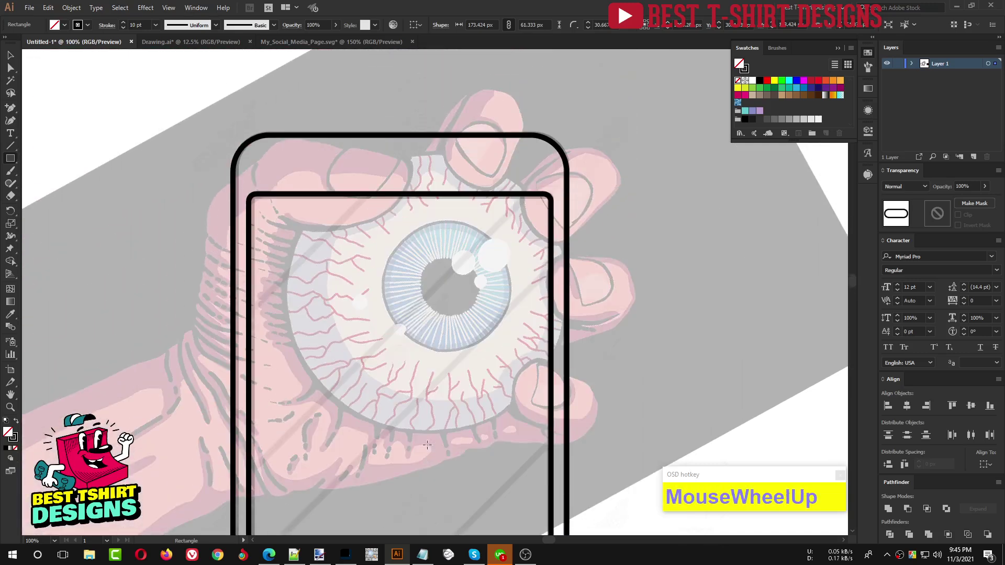
{"action": "scroll", "coordinate": [342, 156], "scroll_direction": "up", "scroll_amount": 3}
{"action": "left_click_drag", "start_coordinate": [348, 152], "coordinate": [394, 199]}
{"action": "key", "text": "shift+v"}
{"action": "left_click_drag", "start_coordinate": [356, 160], "coordinate": [391, 212]}
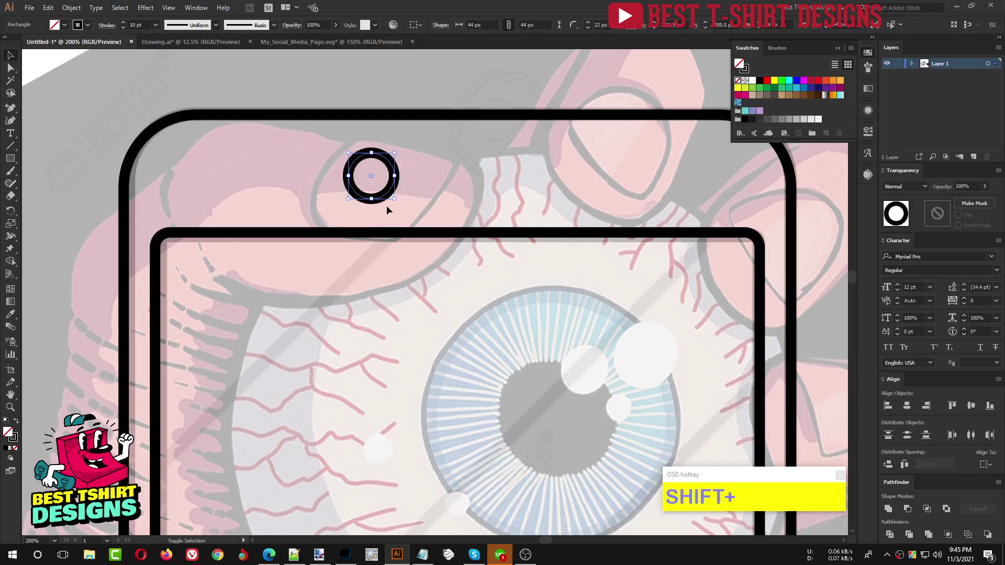
{"action": "key", "text": "shift+x"}
Shrink the black circle to 27 px and duplicate it twice into an evenly spaced horizontal row of three dots
{"action": "mouse_move", "coordinate": [394, 175]}
{"action": "left_mouse_down"}
{"action": "mouse_move", "coordinate": [367, 180]}
{"action": "mouse_move", "coordinate": [403, 174]}
{"action": "mouse_move", "coordinate": [281, 202]}
{"action": "left_mouse_up"}
{"action": "scroll", "coordinate": [369, 162], "scroll_direction": "up", "scroll_amount": 2}
{"action": "left_click_drag", "start_coordinate": [357, 183], "coordinate": [432, 182]}
{"action": "key", "text": "ctrl+d"}
Group the three black dots above the phone's screen
{"action": "scroll", "coordinate": [264, 218], "scroll_direction": "down", "scroll_amount": 3}
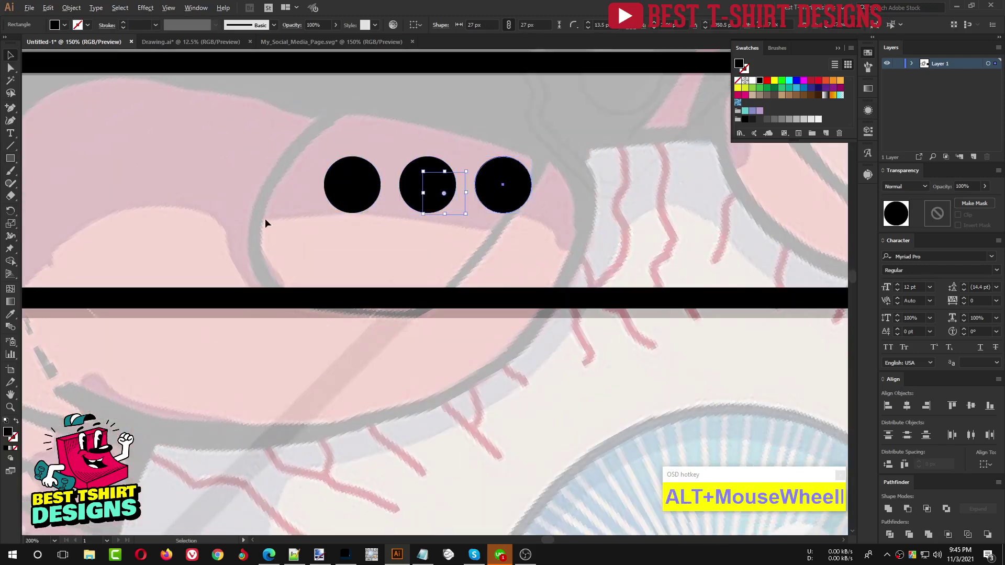
{"action": "left_click_drag", "start_coordinate": [271, 187], "coordinate": [376, 208]}
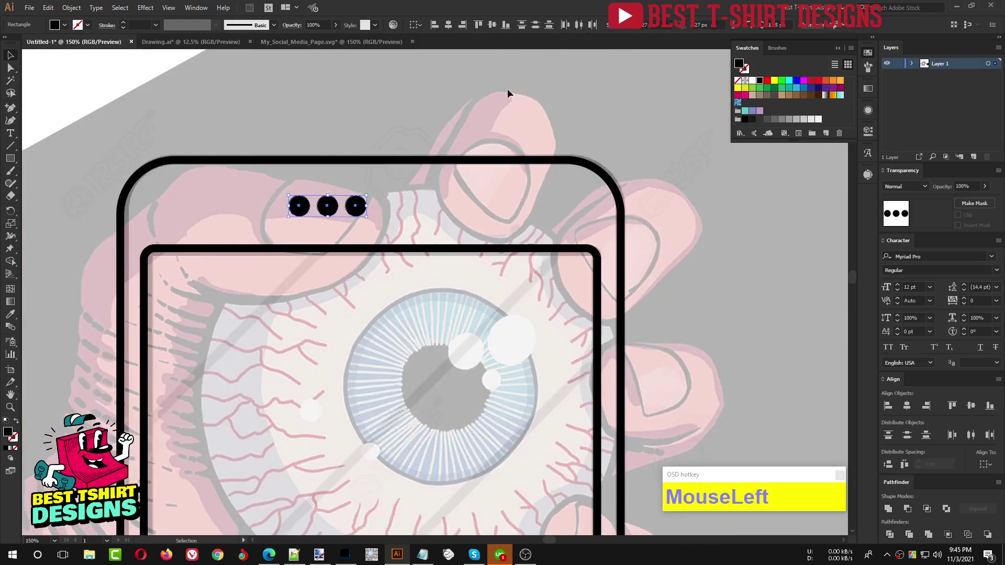
{"action": "key", "text": "ctrl+g"}
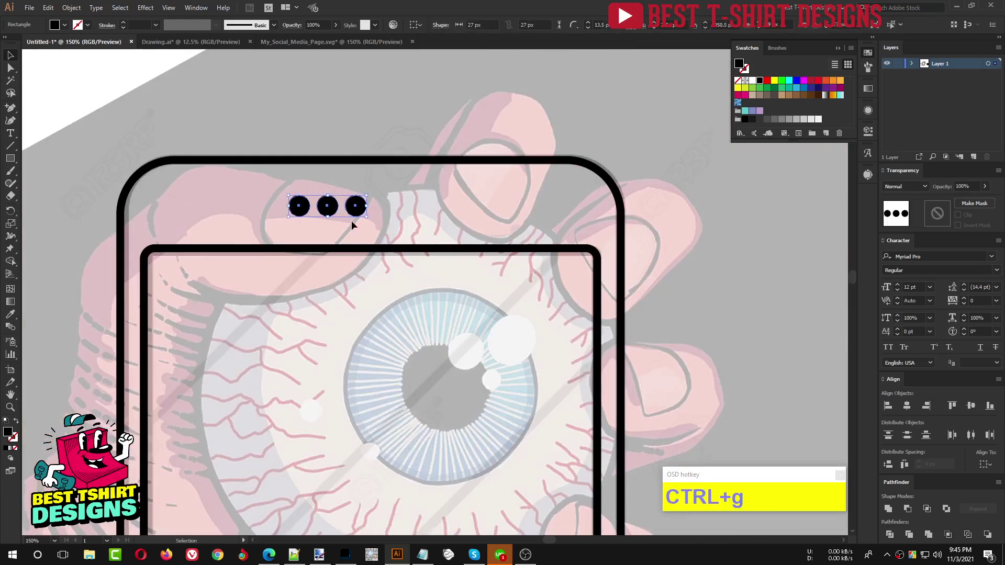
Centre all the drawn phone parts horizontally on one another and nudge them right over the phone reference
{"action": "scroll", "coordinate": [316, 218], "scroll_direction": "down", "scroll_amount": 2}
{"action": "left_click_drag", "start_coordinate": [202, 103], "coordinate": [512, 522]}
{"action": "left_click", "coordinate": [448, 25]}
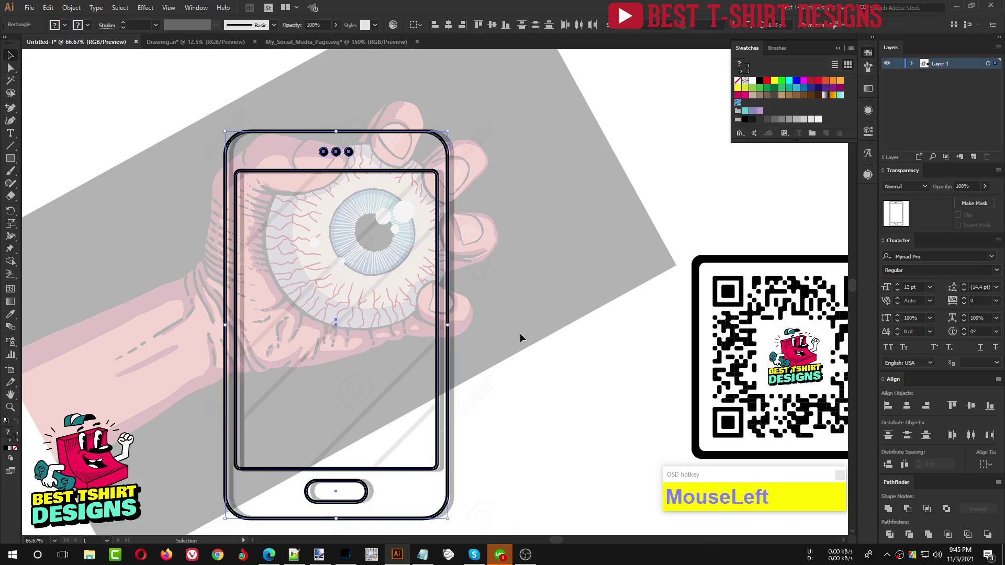
{"action": "key", "text": "Right"}
{"action": "key", "text": "Right"}
{"action": "key", "text": "Right"}
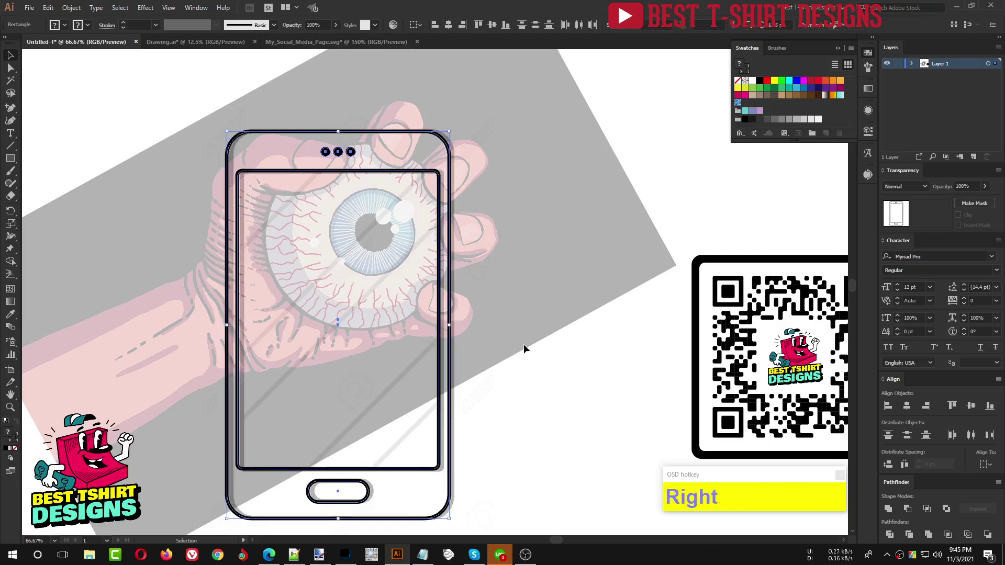
{"action": "left_click", "coordinate": [523, 344]}
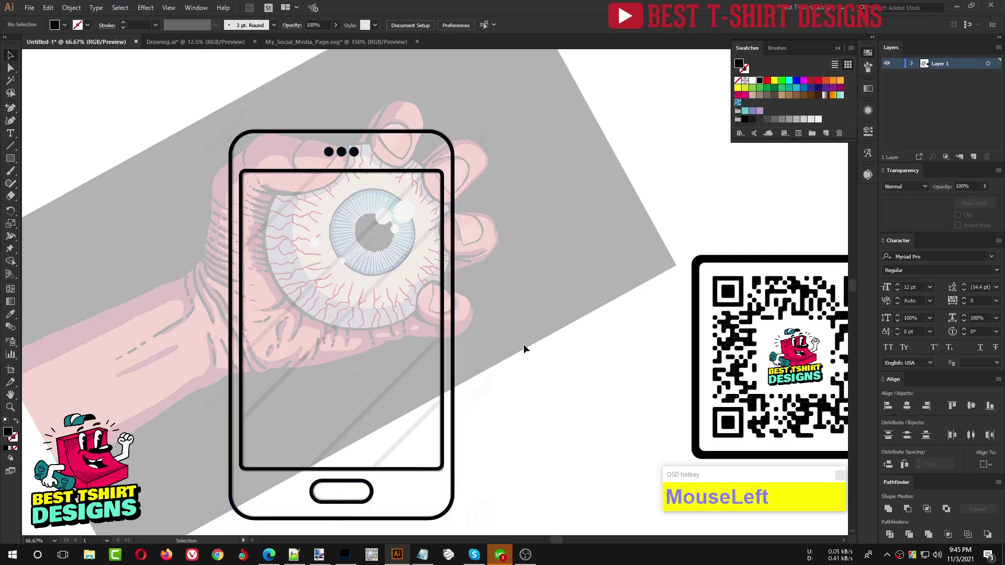
Select all the drawn phone parts and lower their opacity to 40%, leaving them deselected
{"action": "scroll", "coordinate": [375, 237], "scroll_direction": "down", "scroll_amount": 1, "text": "alt"}
{"action": "left_click_drag", "start_coordinate": [209, 113], "coordinate": [499, 491]}
{"action": "key", "text": "ctrl+g"}
{"action": "key", "text": "ctrl"}
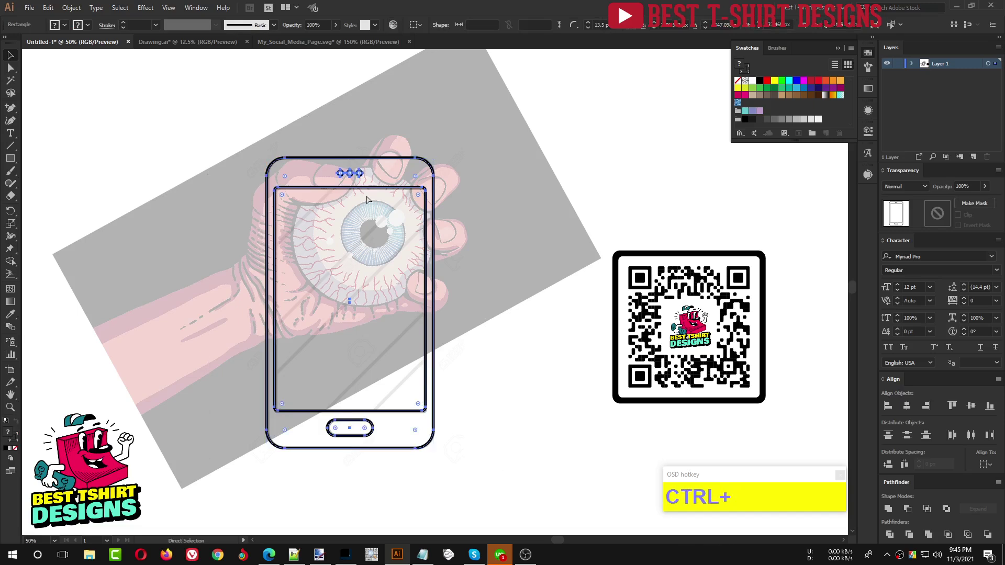
{"action": "left_click", "coordinate": [367, 200], "text": "ctrl"}
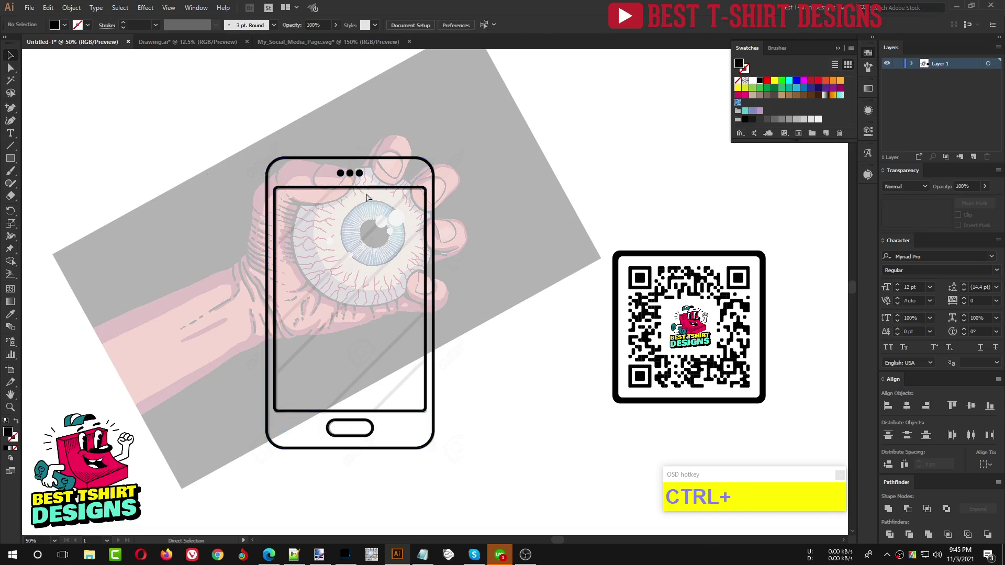
{"action": "key", "text": "ctrl+z"}
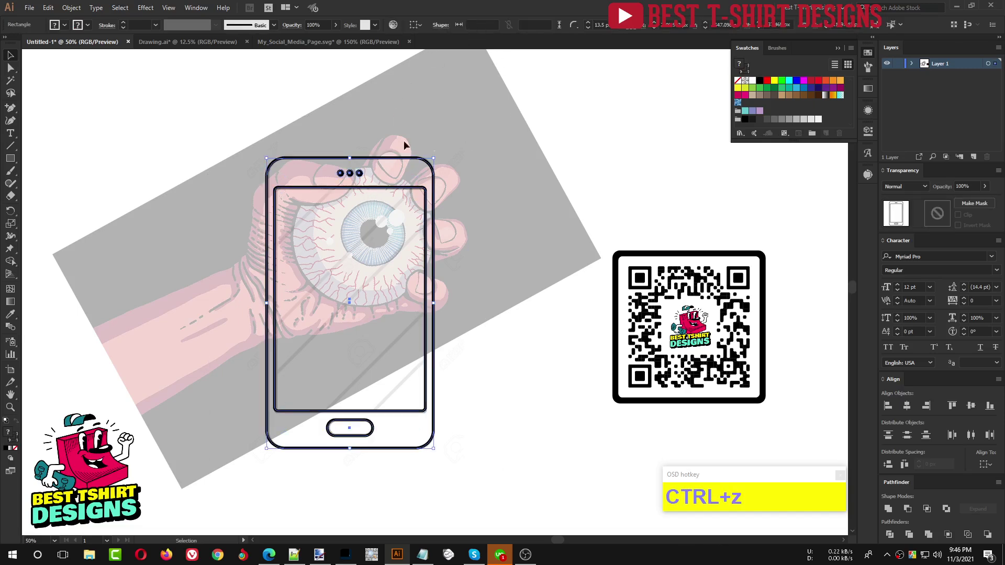
{"action": "left_click_drag", "start_coordinate": [213, 148], "coordinate": [492, 465]}
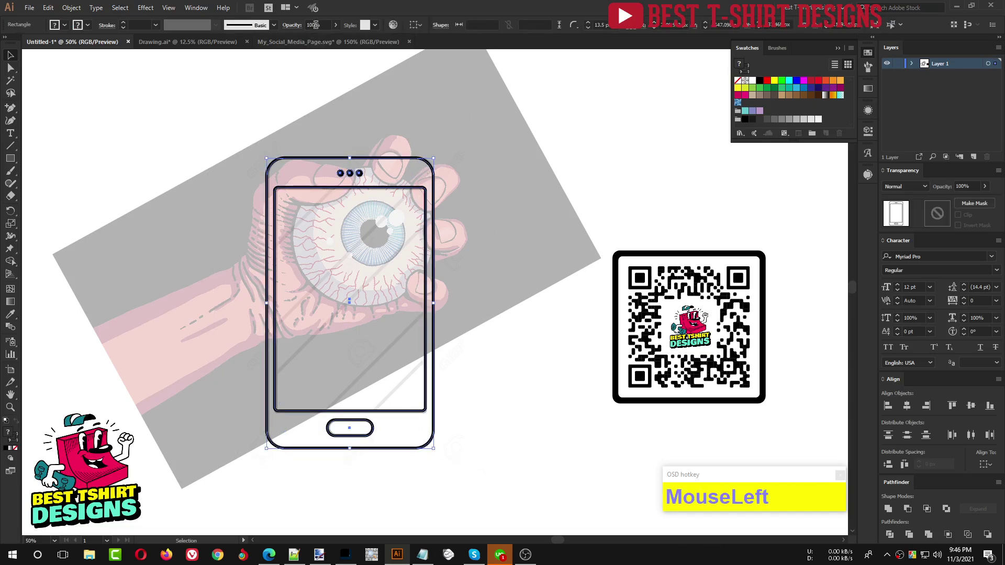
{"action": "scroll", "coordinate": [316, 25], "scroll_direction": "down", "scroll_amount": 6, "text": "shift"}
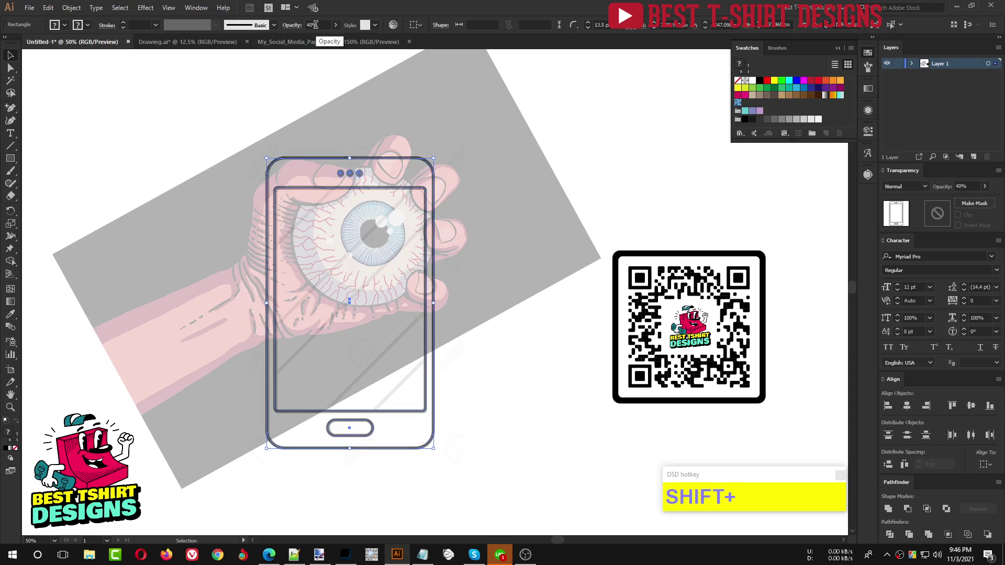
{"action": "key", "text": "ctrl"}
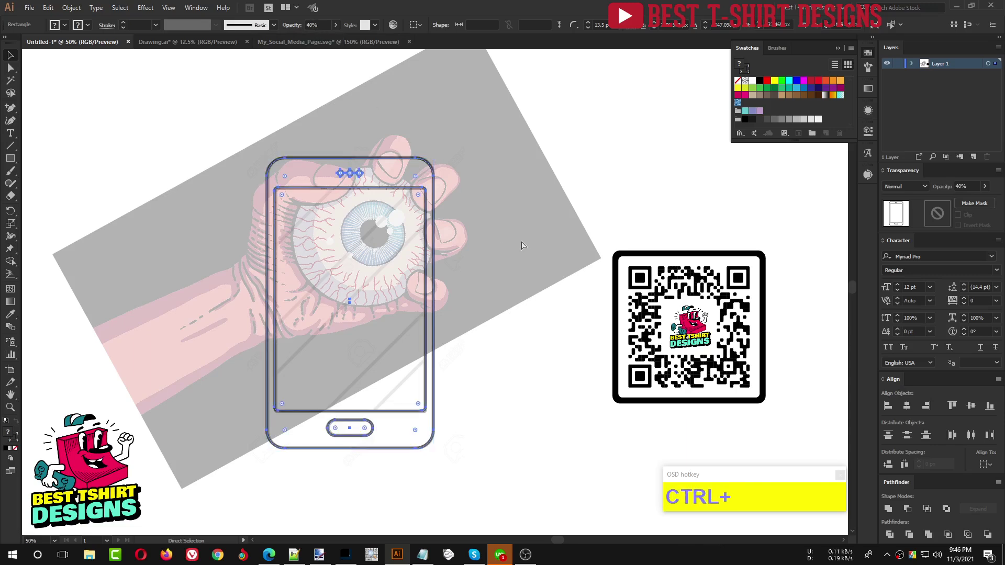
{"action": "left_click", "coordinate": [522, 245]}
Sample the phone outline's 10 pt black stroke and empty fill with the Eyedropper for the finger tracing
{"action": "scroll", "coordinate": [259, 253], "scroll_direction": "up", "scroll_amount": 1, "text": "alt"}
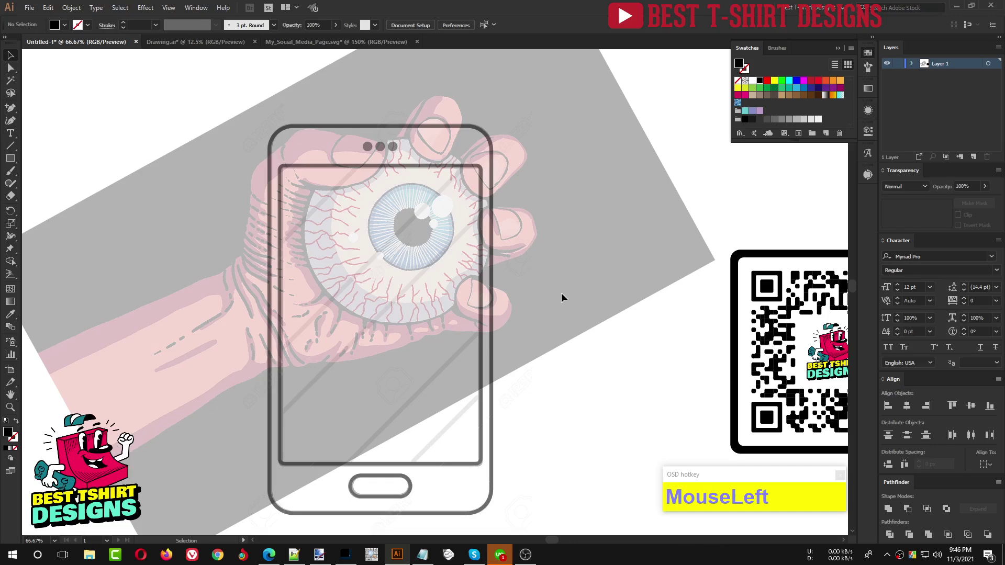
{"action": "scroll", "coordinate": [470, 120], "scroll_direction": "up", "scroll_amount": 2}
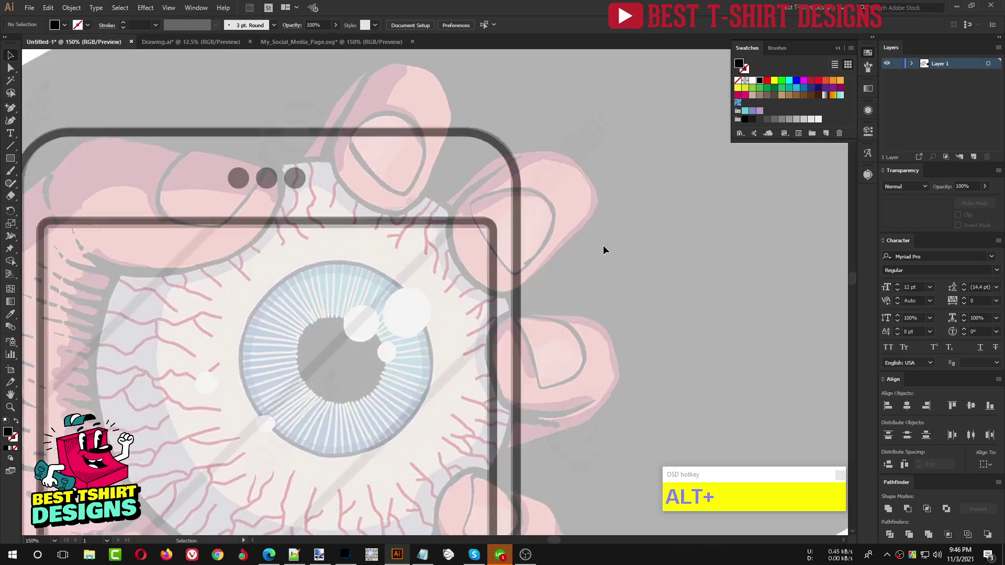
{"action": "scroll", "coordinate": [602, 245], "scroll_direction": "up", "scroll_amount": 1}
{"action": "left_click", "coordinate": [603, 245]}
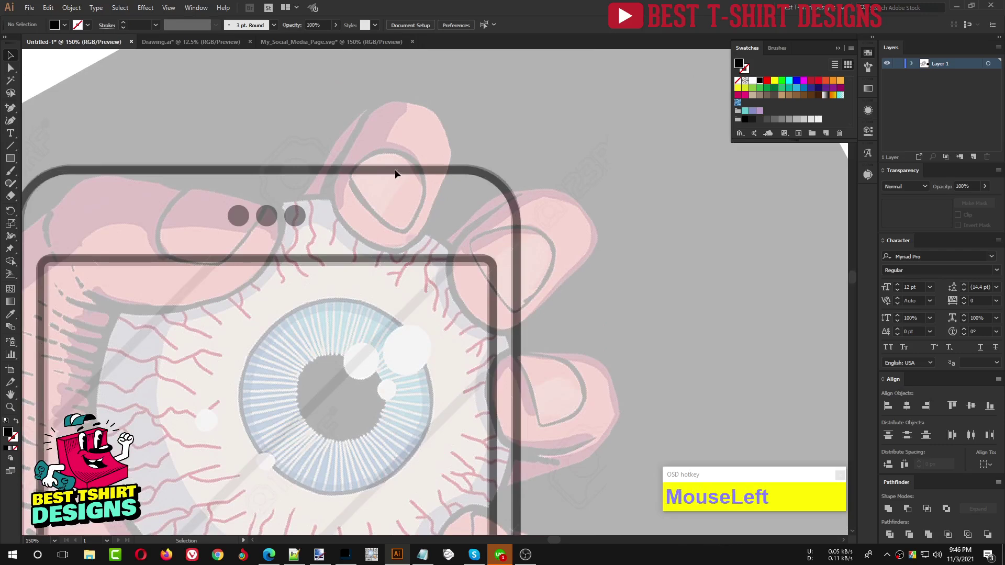
{"action": "scroll", "coordinate": [397, 173], "scroll_direction": "up", "scroll_amount": 1, "text": "alt"}
{"action": "scroll", "coordinate": [406, 212], "scroll_direction": "up", "scroll_amount": 1}
{"action": "left_click_drag", "start_coordinate": [8, 114], "coordinate": [48, 105]}
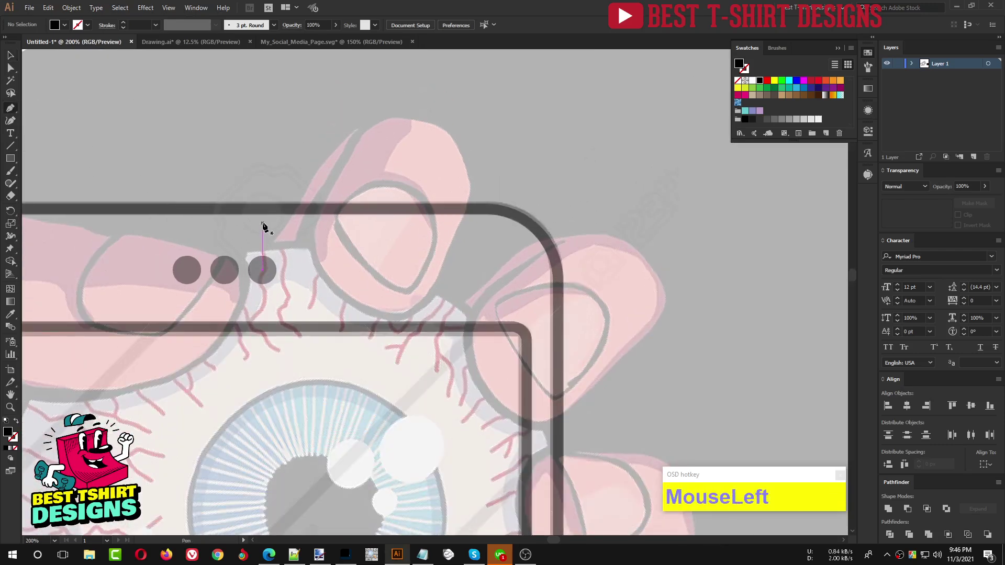
{"action": "key", "text": "i"}
{"action": "left_click", "coordinate": [254, 204]}
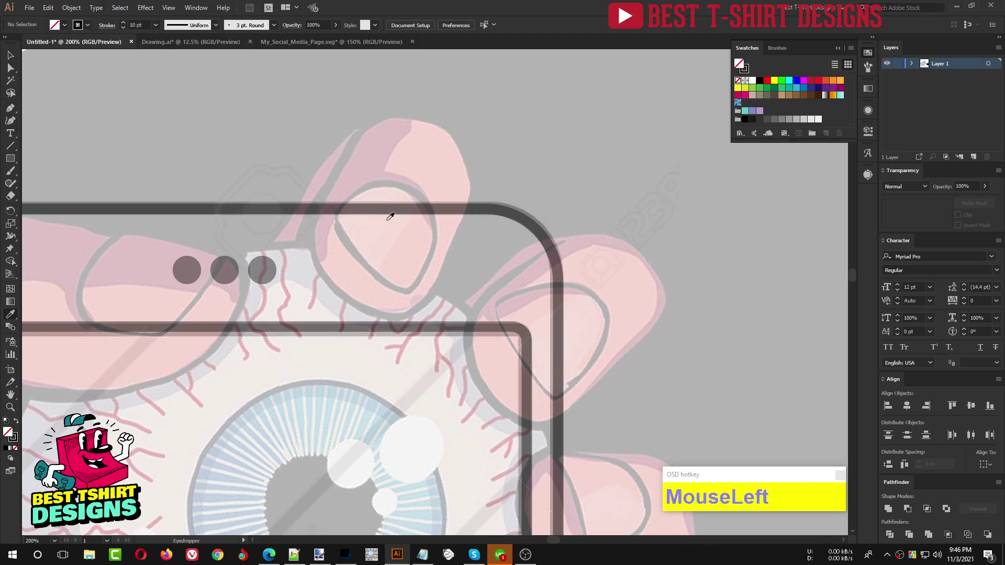
Trace the topmost fingertip with the Pen tool as an open curved path ending along the finger's outer left edge
{"action": "key", "text": "p"}
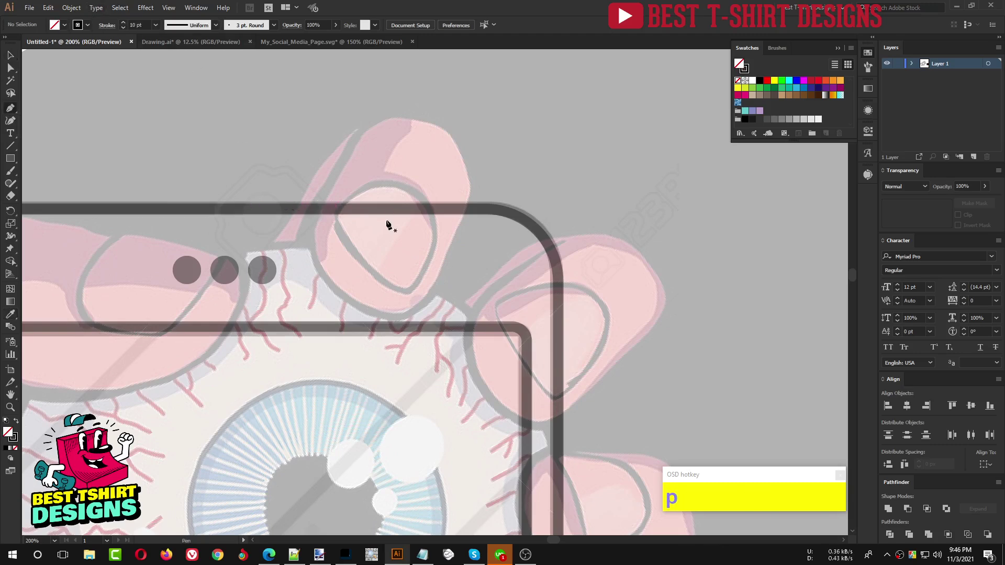
{"action": "left_click", "coordinate": [348, 153]}
{"action": "left_click_drag", "start_coordinate": [320, 273], "coordinate": [353, 312]}
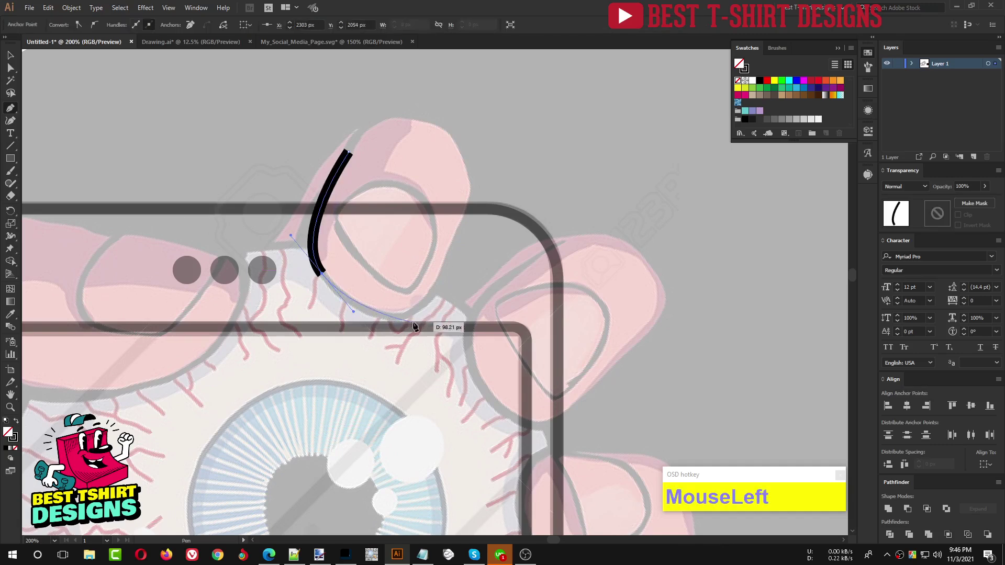
{"action": "left_click_drag", "start_coordinate": [437, 287], "coordinate": [468, 239]}
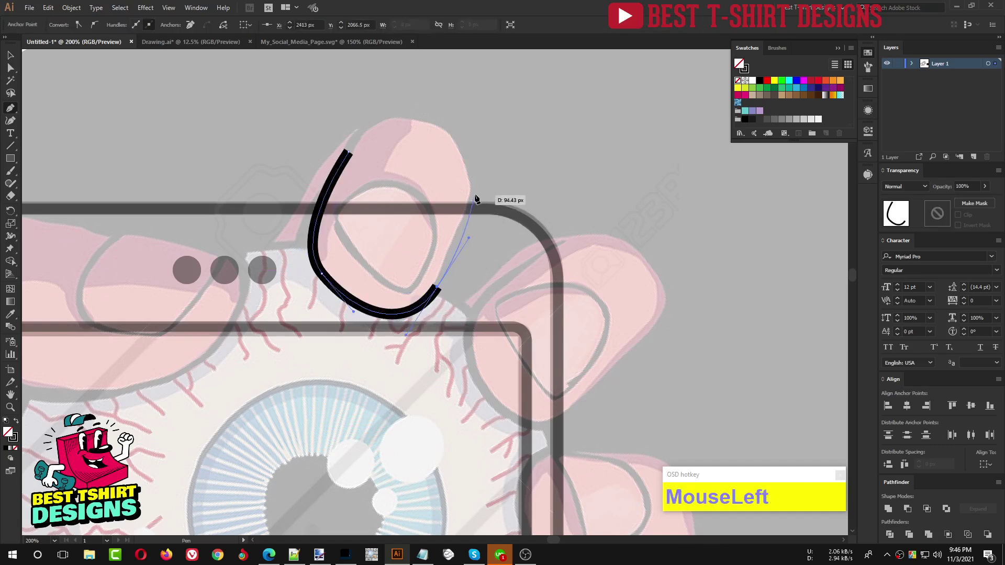
{"action": "left_click_drag", "start_coordinate": [476, 174], "coordinate": [467, 140]}
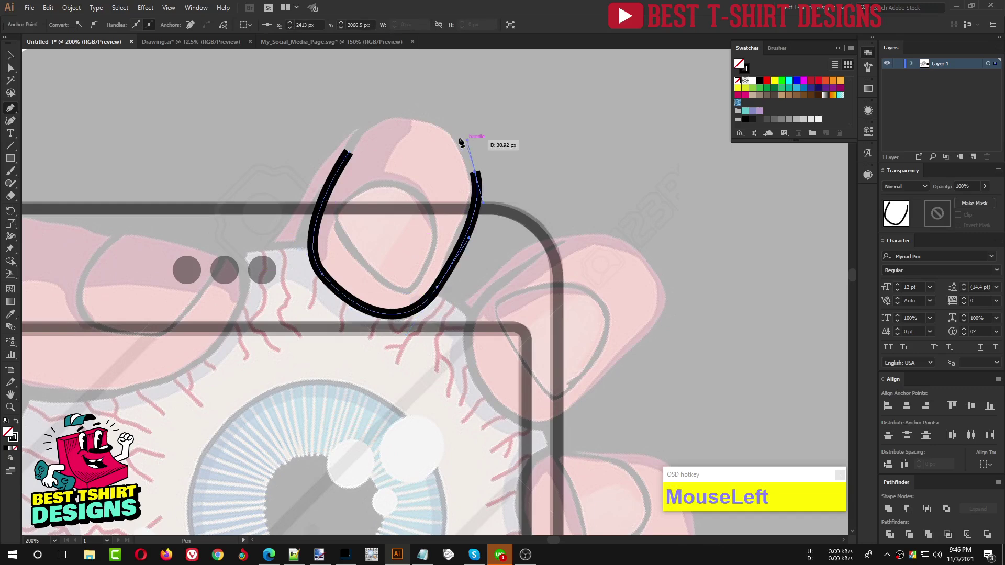
{"action": "mouse_move", "coordinate": [382, 111]}
{"action": "left_mouse_down"}
{"action": "mouse_move", "coordinate": [315, 129]}
{"action": "mouse_move", "coordinate": [302, 152]}
{"action": "left_mouse_up"}
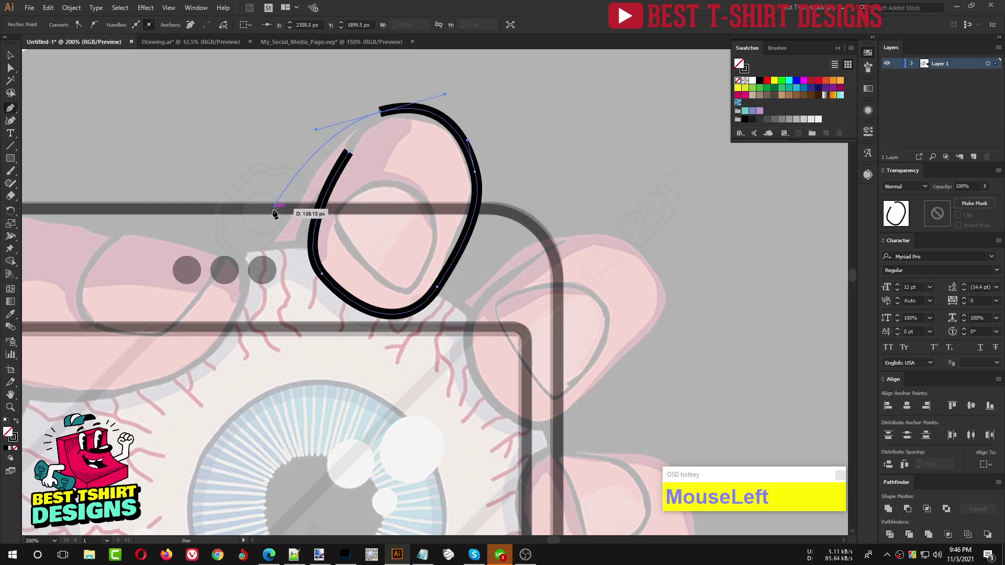
{"action": "left_click", "coordinate": [273, 209]}
{"action": "key", "text": "Escape"}
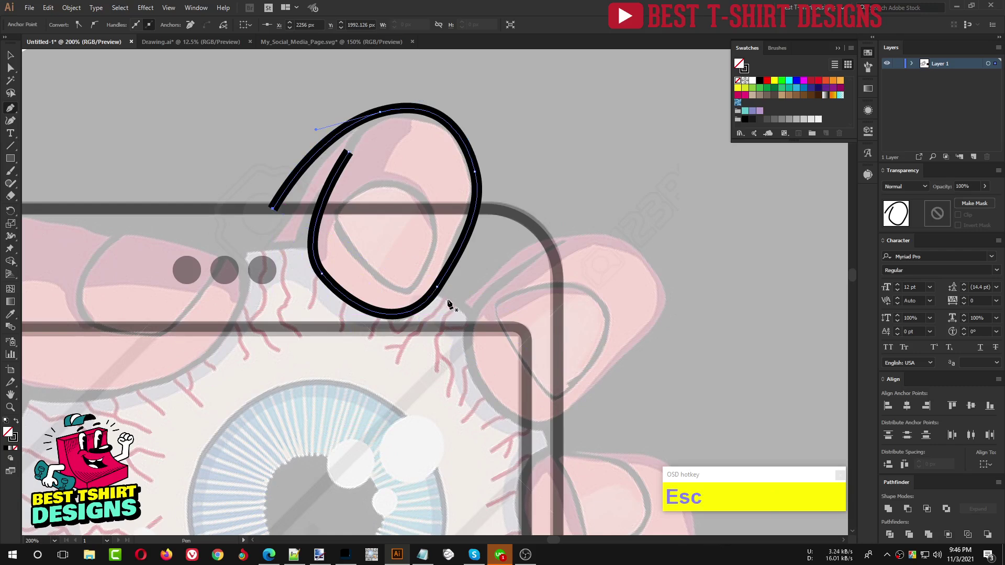
Trace the second fingertip at the phone's upper right corner with an open Pen path around its whole contour
{"action": "left_click", "coordinate": [538, 234]}
{"action": "left_click_drag", "start_coordinate": [638, 240], "coordinate": [678, 287]}
{"action": "left_click_drag", "start_coordinate": [649, 342], "coordinate": [550, 424]}
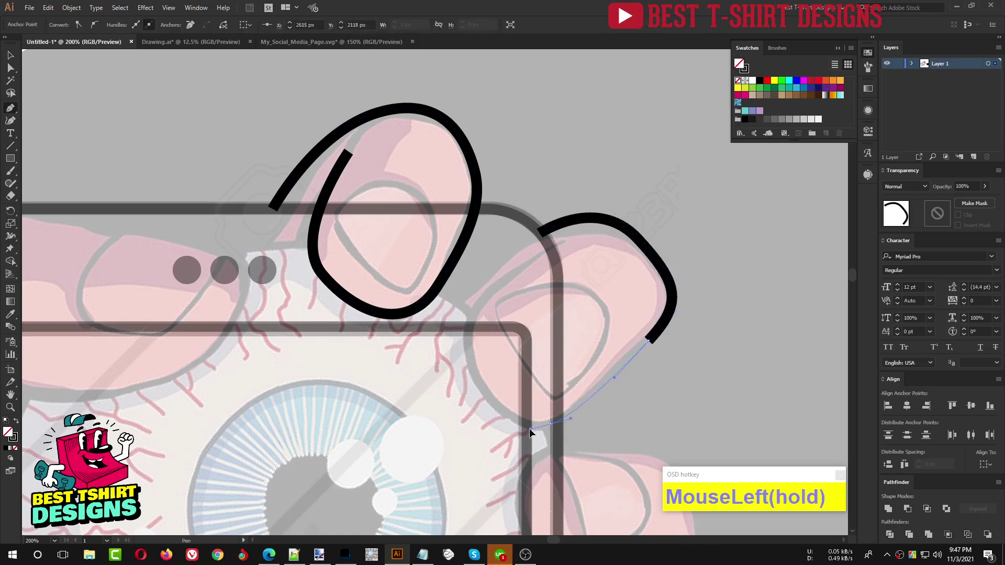
{"action": "left_click_drag", "start_coordinate": [477, 381], "coordinate": [470, 336]}
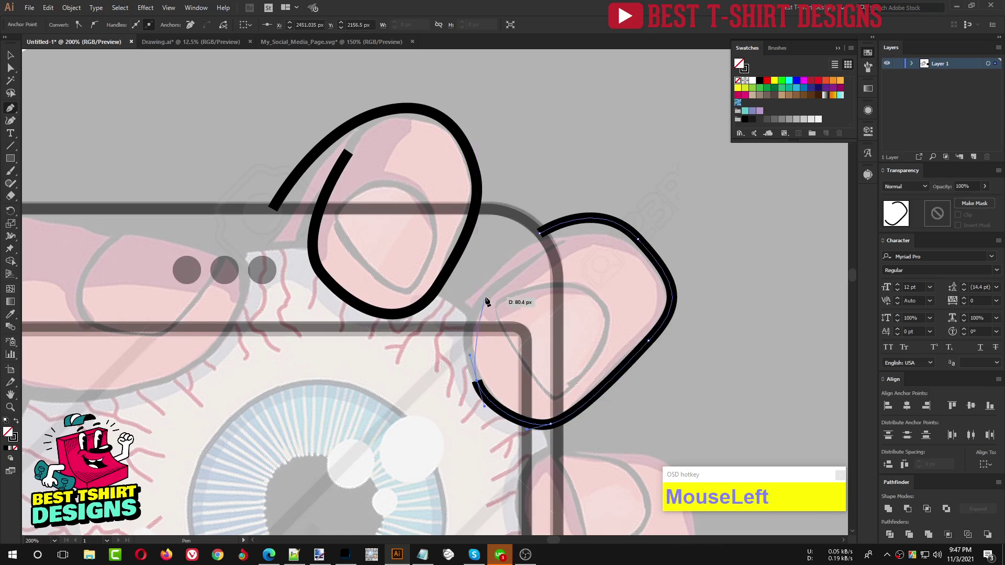
{"action": "left_click_drag", "start_coordinate": [486, 292], "coordinate": [558, 247]}
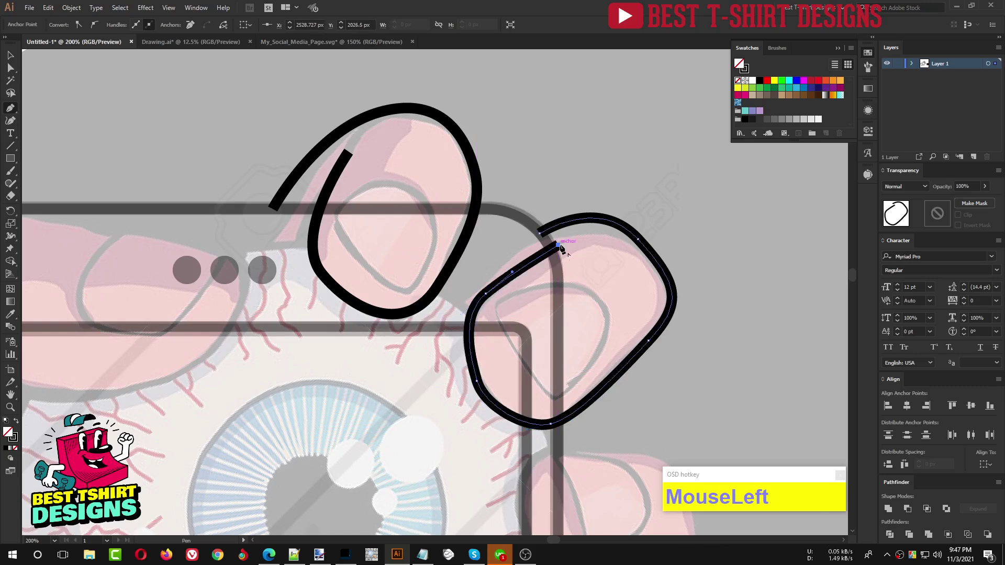
{"action": "key", "text": "Escape"}
Trace the upper, inner and lower edges of the third fingertip with an open Pen path
{"action": "scroll", "coordinate": [410, 265], "scroll_direction": "down", "scroll_amount": 2}
{"action": "left_click_drag", "start_coordinate": [616, 379], "coordinate": [465, 272]}
{"action": "left_click", "coordinate": [491, 253]}
{"action": "left_click_drag", "start_coordinate": [386, 264], "coordinate": [371, 284]}
{"action": "left_click_drag", "start_coordinate": [383, 361], "coordinate": [402, 394]}
{"action": "left_click_drag", "start_coordinate": [508, 374], "coordinate": [543, 352]}
{"action": "key", "text": "Escape"}
Extend the third fingertip's path from its upper end around the outer tip and back beneath the finger to the phone's edge
{"action": "left_click", "coordinate": [487, 255]}
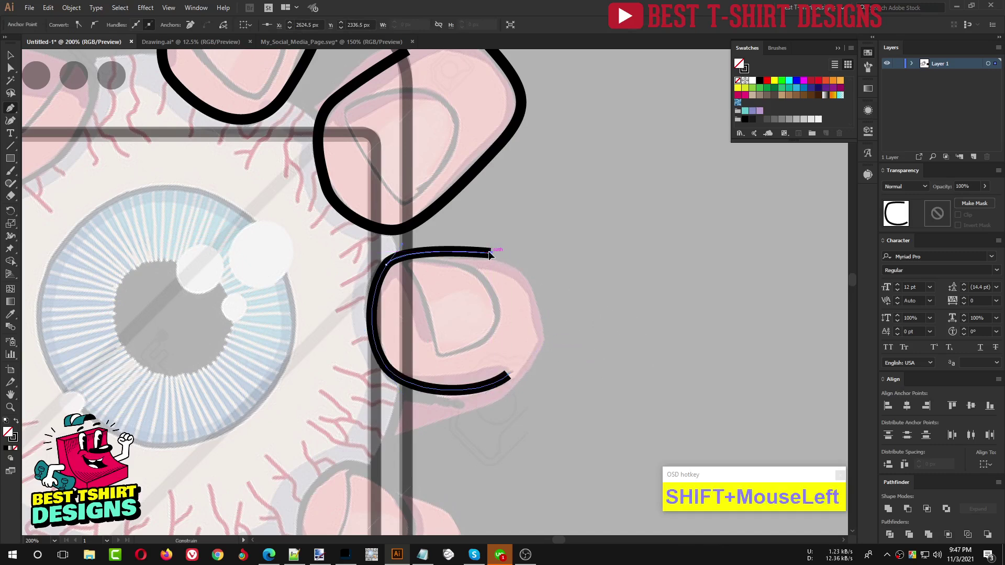
{"action": "left_click_drag", "start_coordinate": [532, 279], "coordinate": [542, 303]}
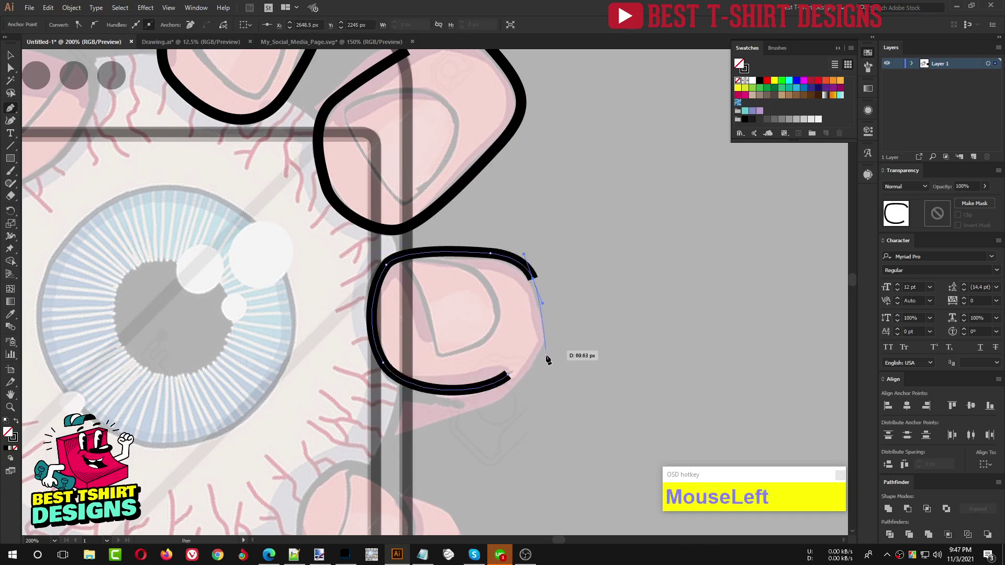
{"action": "left_click_drag", "start_coordinate": [533, 385], "coordinate": [488, 432]}
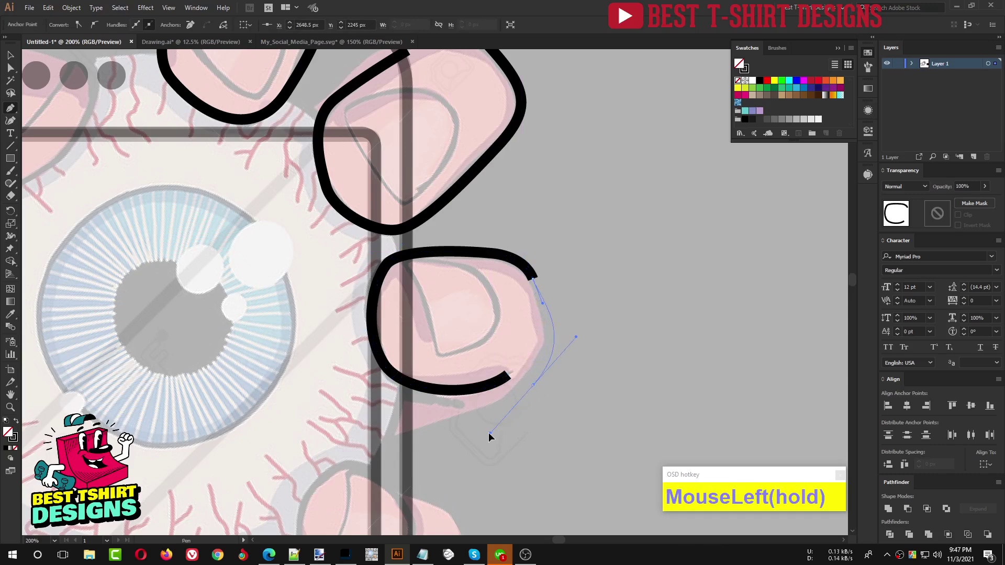
{"action": "left_click", "coordinate": [408, 433]}
{"action": "key", "text": "Escape"}
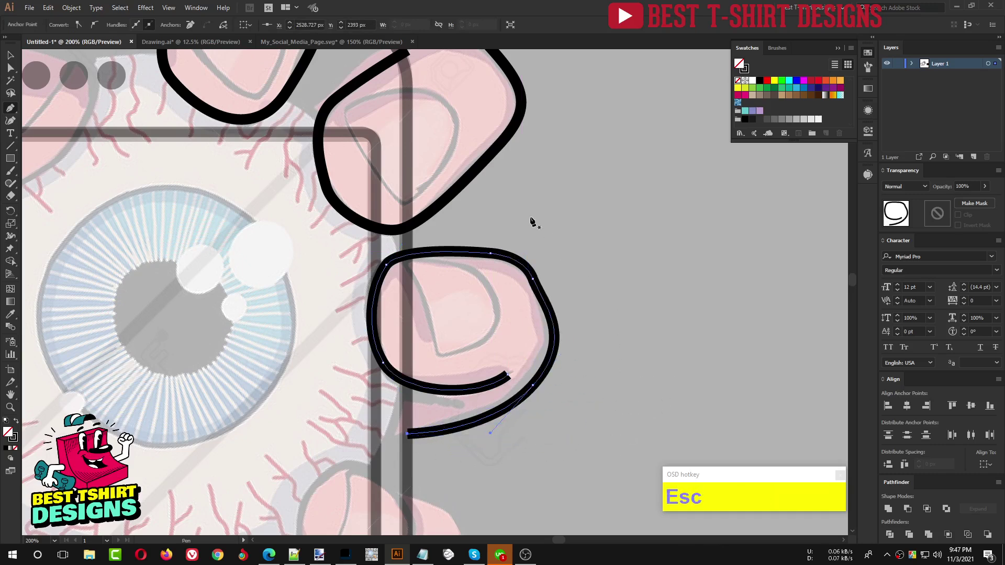
{"action": "scroll", "coordinate": [491, 218], "scroll_direction": "down", "scroll_amount": 3}
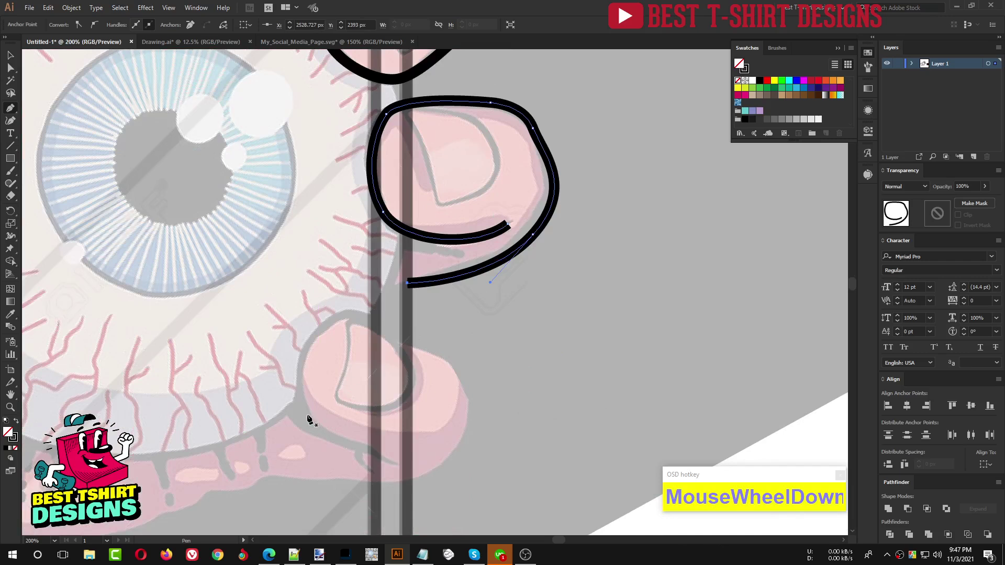
{"action": "left_click", "coordinate": [305, 414]}
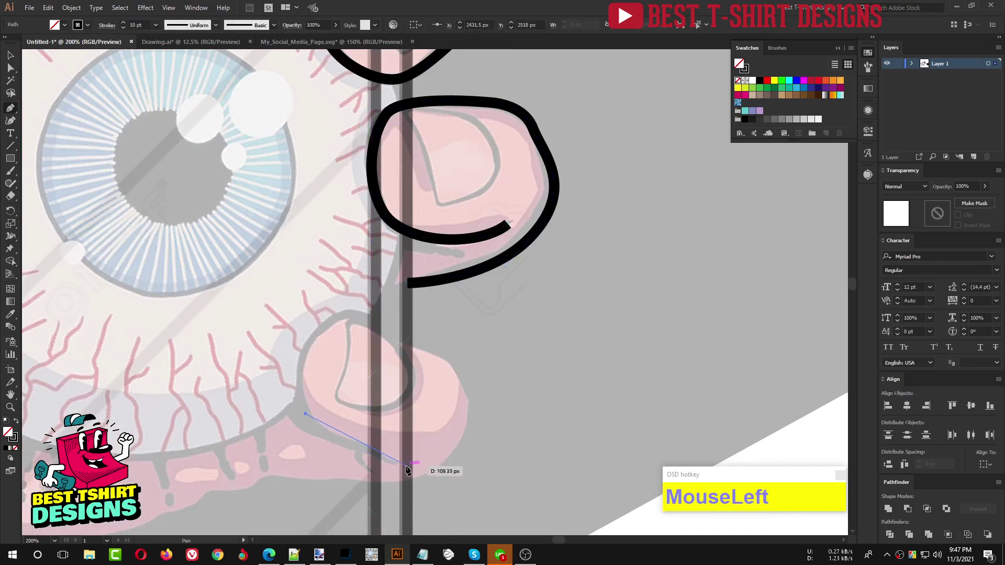
{"action": "left_click_drag", "start_coordinate": [436, 467], "coordinate": [439, 467]}
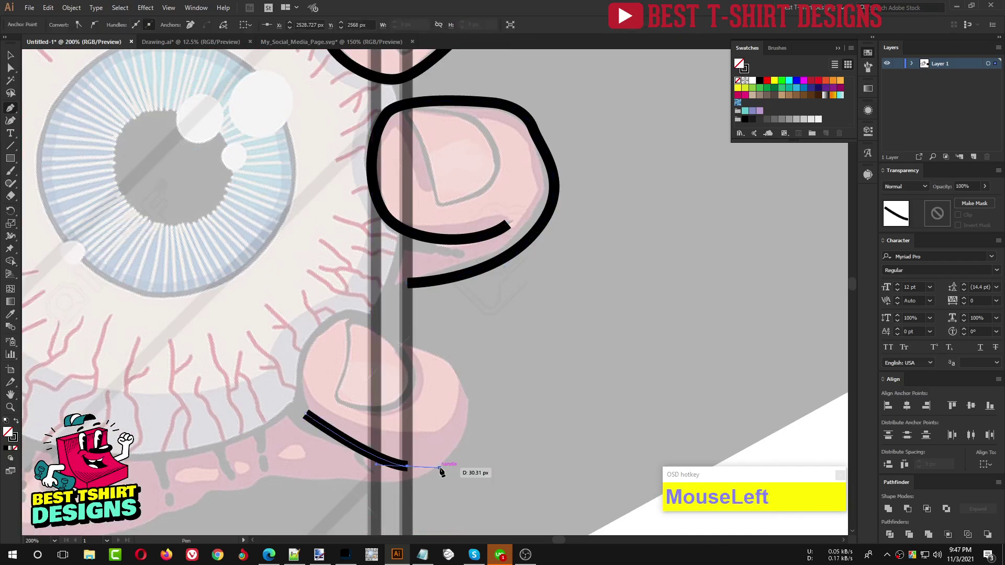
{"action": "key", "text": "ctrl"}
{"action": "key", "text": "ctrl+z"}
{"action": "key", "text": "ctrl+z"}
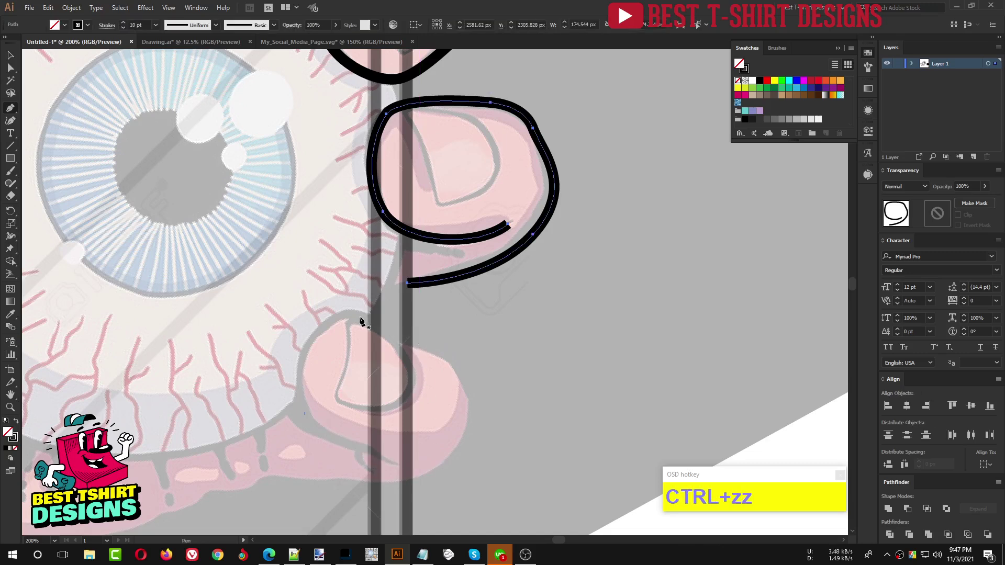
Trace the lowest fingertip with an open Pen path from its lower crease around the tip to its underside at the phone's edge
{"action": "left_click", "coordinate": [395, 465]}
{"action": "left_click_drag", "start_coordinate": [346, 440], "coordinate": [313, 408]}
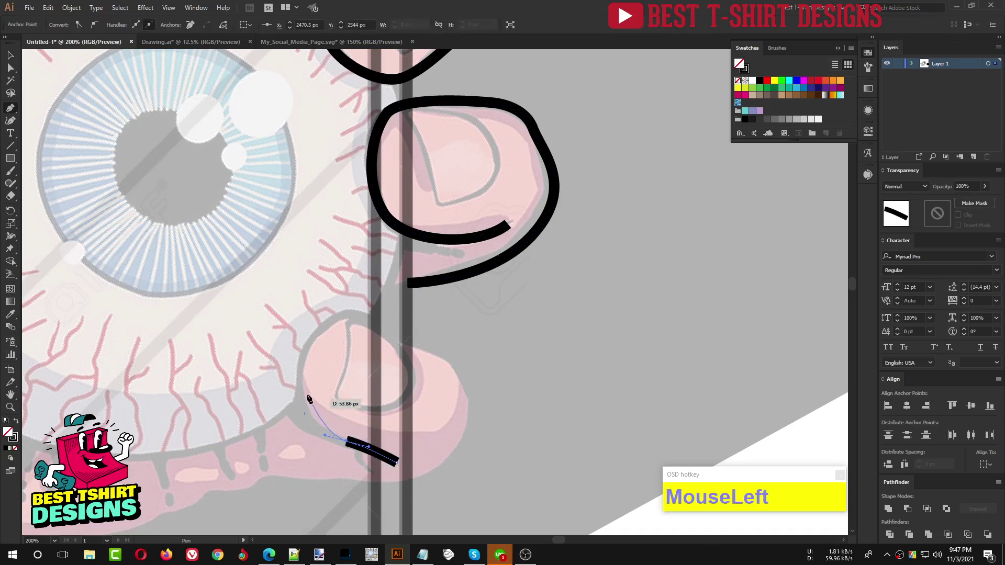
{"action": "left_click_drag", "start_coordinate": [297, 370], "coordinate": [305, 335]}
{"action": "left_click_drag", "start_coordinate": [356, 311], "coordinate": [386, 324]}
{"action": "left_click_drag", "start_coordinate": [440, 354], "coordinate": [460, 367]}
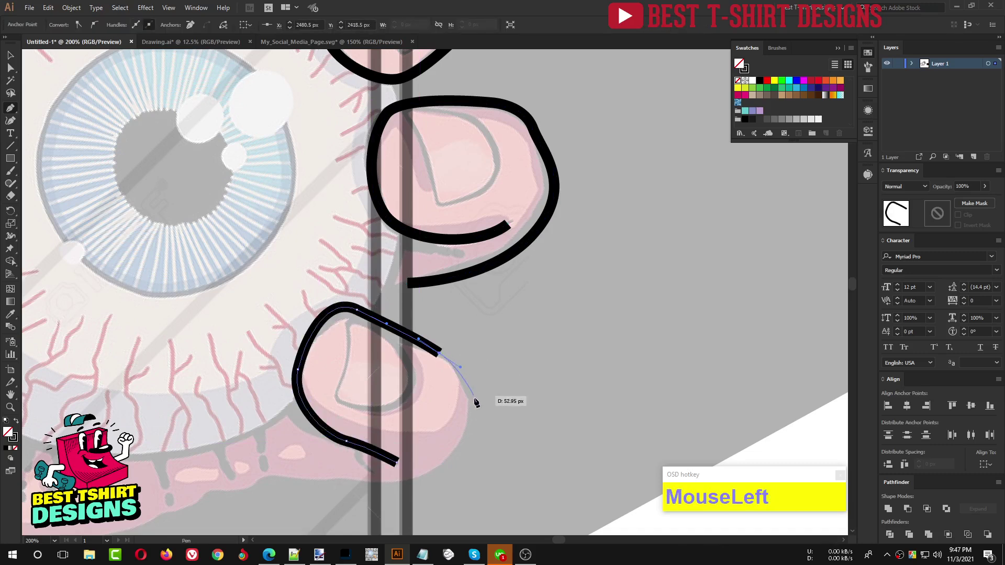
{"action": "left_click_drag", "start_coordinate": [466, 422], "coordinate": [459, 453]}
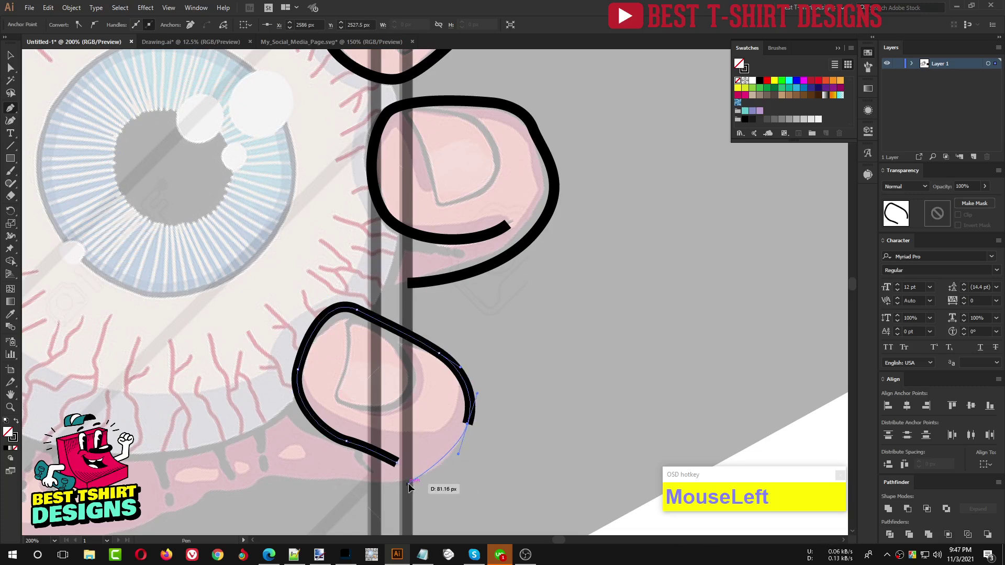
{"action": "mouse_move", "coordinate": [409, 484]}
{"action": "left_mouse_down"}
{"action": "mouse_move", "coordinate": [544, 473]}
{"action": "mouse_move", "coordinate": [428, 465]}
{"action": "mouse_move", "coordinate": [442, 447]}
{"action": "mouse_move", "coordinate": [401, 467]}
{"action": "left_mouse_up"}
{"action": "key", "text": "Escape"}
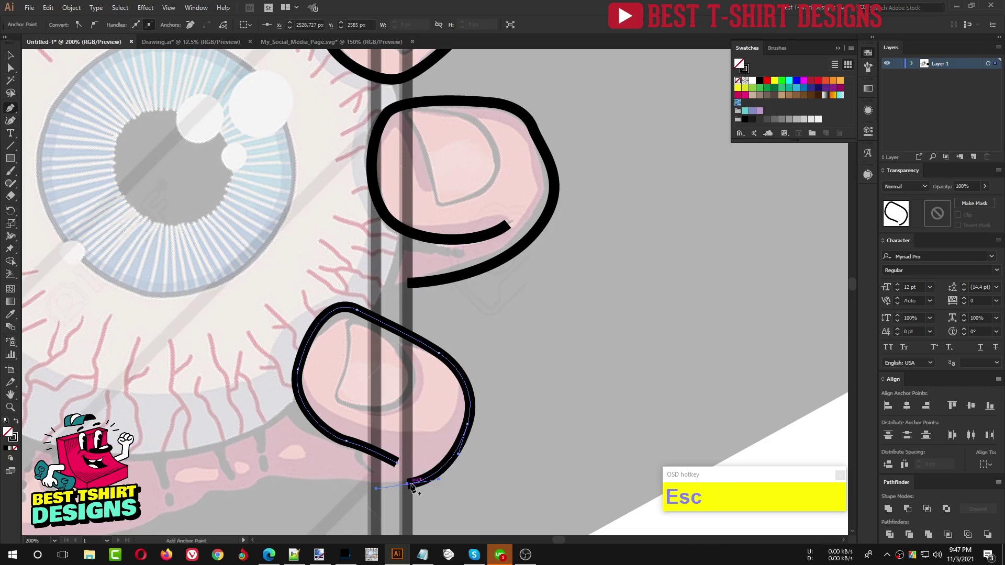
Trace the fingernail of the topmost finger as a closed Pen shape with a pointed left corner
{"action": "scroll", "coordinate": [540, 335], "scroll_direction": "down", "scroll_amount": 1}
{"action": "scroll", "coordinate": [541, 335], "scroll_direction": "up", "scroll_amount": 4}
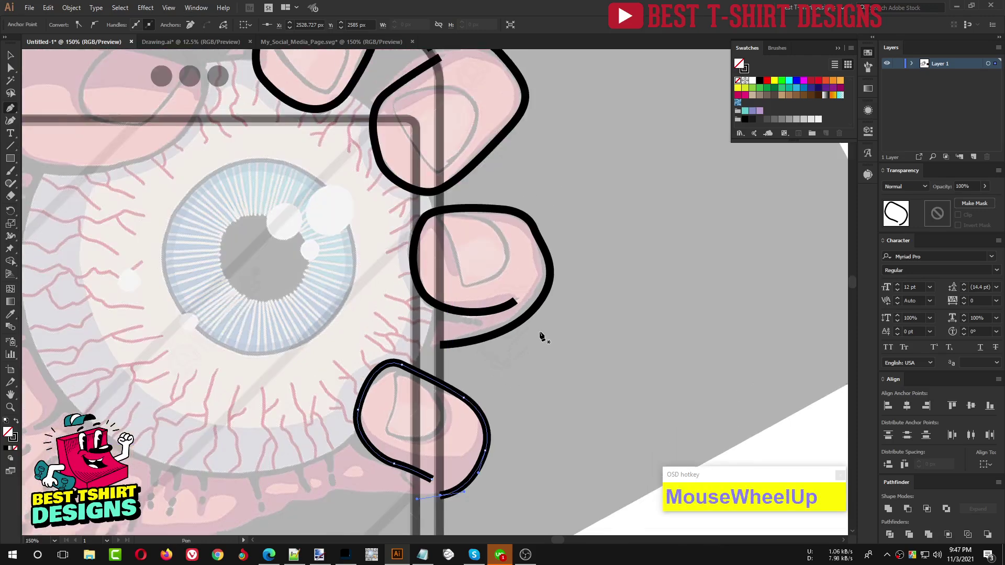
{"action": "scroll", "coordinate": [342, 241], "scroll_direction": "left", "scroll_amount": 3}
{"action": "scroll", "coordinate": [401, 190], "scroll_direction": "up", "scroll_amount": 2}
{"action": "left_click", "coordinate": [355, 199]}
{"action": "mouse_move", "coordinate": [419, 289]}
{"action": "left_mouse_down"}
{"action": "mouse_move", "coordinate": [457, 308]}
{"action": "mouse_move", "coordinate": [495, 260]}
{"action": "left_mouse_up"}
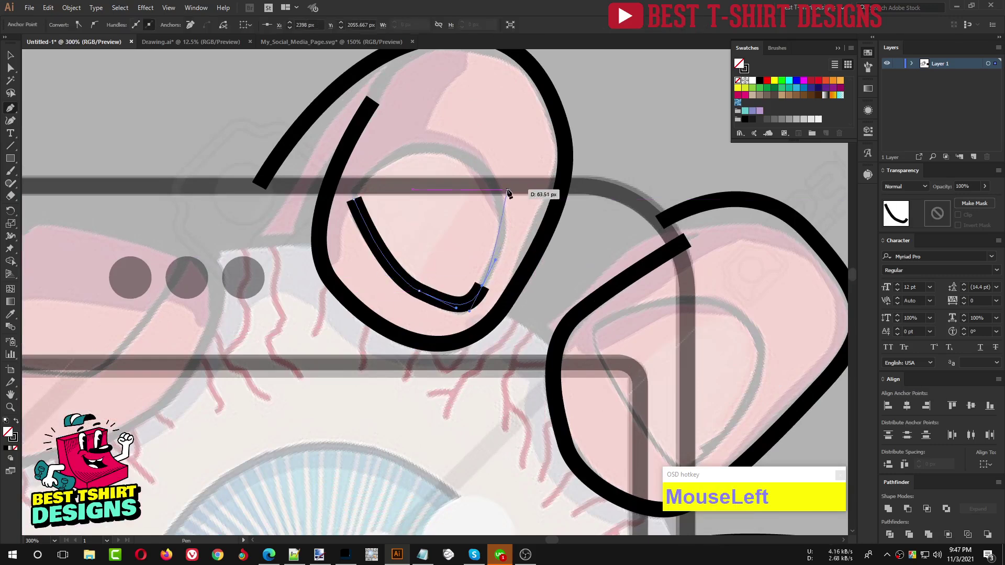
{"action": "left_click_drag", "start_coordinate": [481, 167], "coordinate": [448, 147]}
{"action": "left_click_drag", "start_coordinate": [354, 199], "coordinate": [337, 270]}
{"action": "key", "text": "space"}
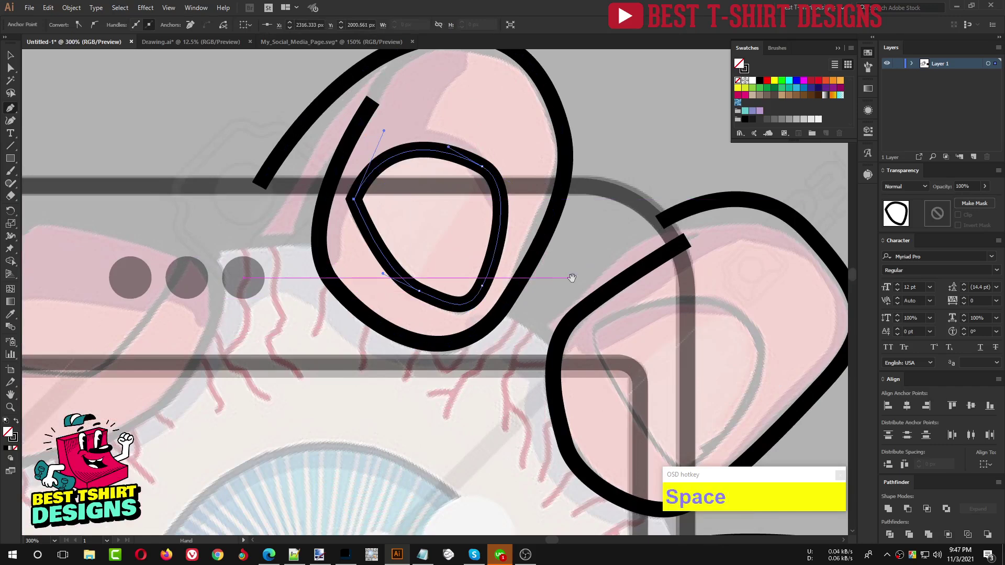
Convert the topmost fingernail's pointed left corner to a smooth anchor and adjust its handle to round the curve
{"action": "left_click_drag", "start_coordinate": [572, 276], "coordinate": [378, 240]}
{"action": "key", "text": "a"}
{"action": "left_click", "coordinate": [161, 162]}
{"action": "left_click", "coordinate": [96, 24]}
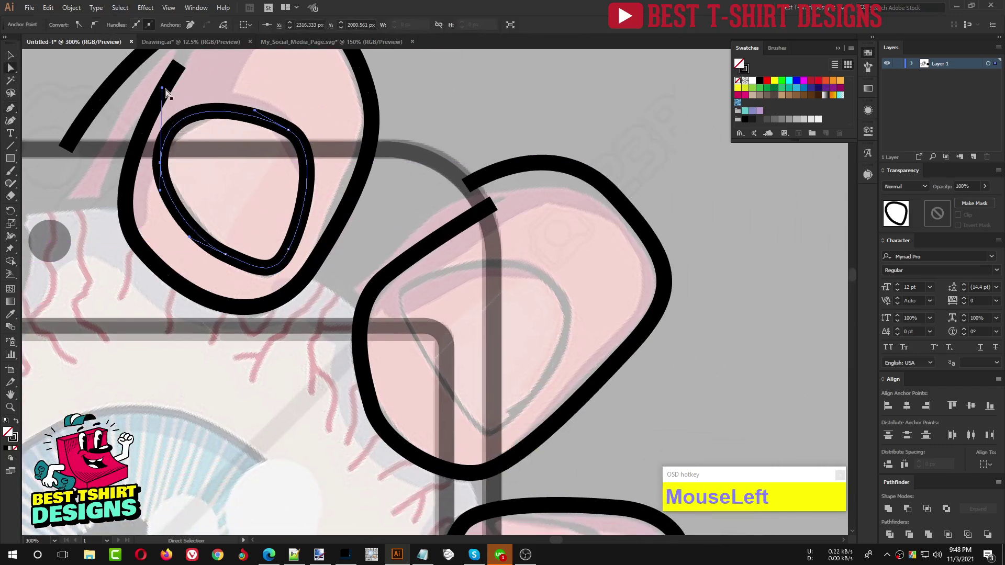
{"action": "mouse_move", "coordinate": [164, 90]}
{"action": "left_mouse_down"}
{"action": "mouse_move", "coordinate": [200, 101]}
{"action": "mouse_move", "coordinate": [210, 75]}
{"action": "left_mouse_up"}
{"action": "scroll", "coordinate": [223, 198], "scroll_direction": "down", "scroll_amount": 2}
Trace the second finger's nail as a closed Pen shape with a narrow lower tip and a rounded upper edge
{"action": "left_click", "coordinate": [10, 108]}
{"action": "scroll", "coordinate": [371, 288], "scroll_direction": "up", "scroll_amount": 2}
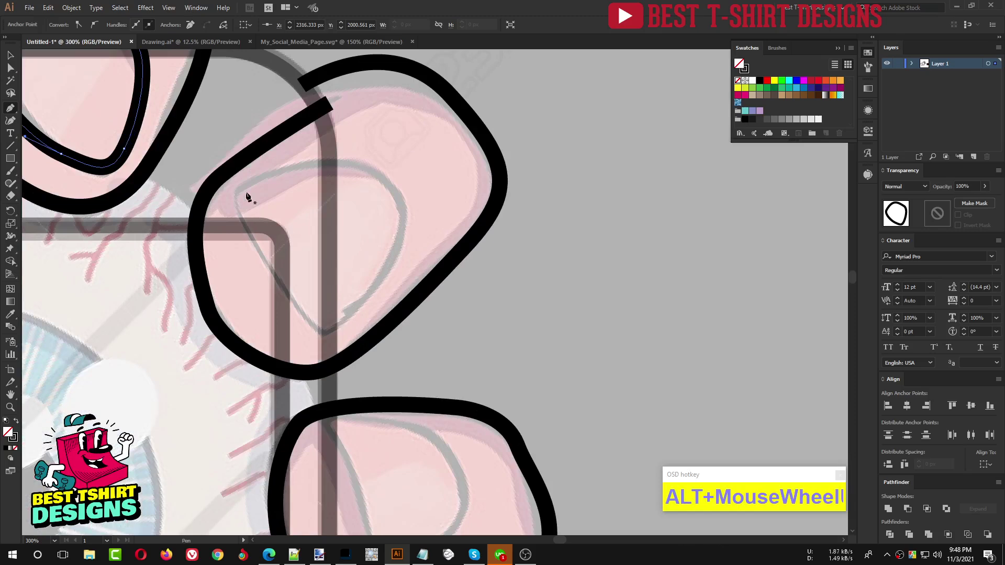
{"action": "left_click_drag", "start_coordinate": [262, 178], "coordinate": [252, 239]}
{"action": "left_click_drag", "start_coordinate": [324, 333], "coordinate": [370, 305]}
{"action": "left_click_drag", "start_coordinate": [400, 233], "coordinate": [405, 195]}
{"action": "left_click", "coordinate": [354, 168]}
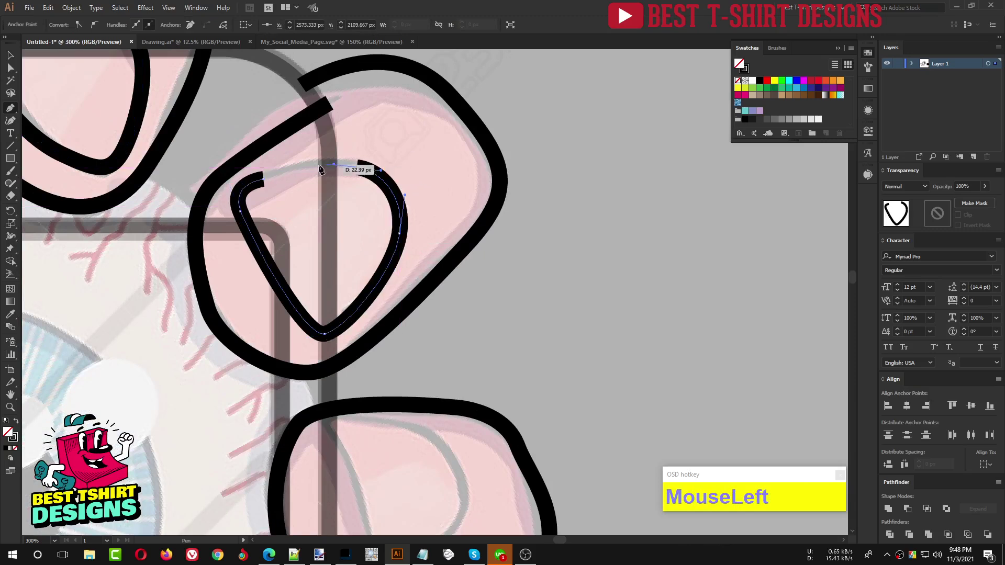
{"action": "mouse_move", "coordinate": [262, 179]}
{"action": "left_mouse_down"}
{"action": "mouse_move", "coordinate": [237, 205]}
{"action": "mouse_move", "coordinate": [227, 189]}
{"action": "left_mouse_up"}
{"action": "key", "text": "ctrl+z"}
{"action": "scroll", "coordinate": [347, 171], "scroll_direction": "down", "scroll_amount": 3}
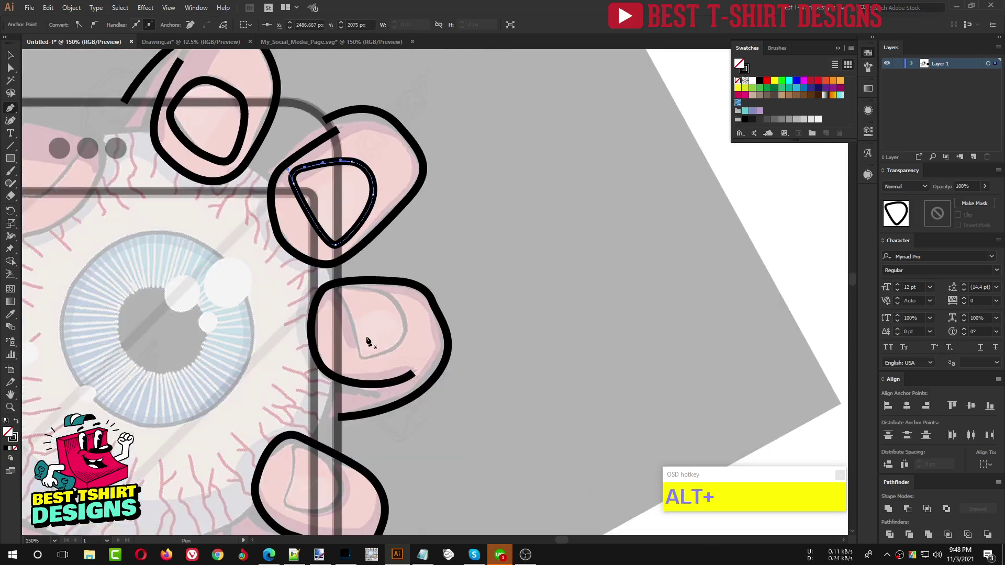
Trace the third finger's nail as a closed Pen shape from its upper corner down to the lower corner and around the curved outer edge
{"action": "scroll", "coordinate": [355, 359], "scroll_direction": "up", "scroll_amount": 1}
{"action": "left_click", "coordinate": [330, 269]}
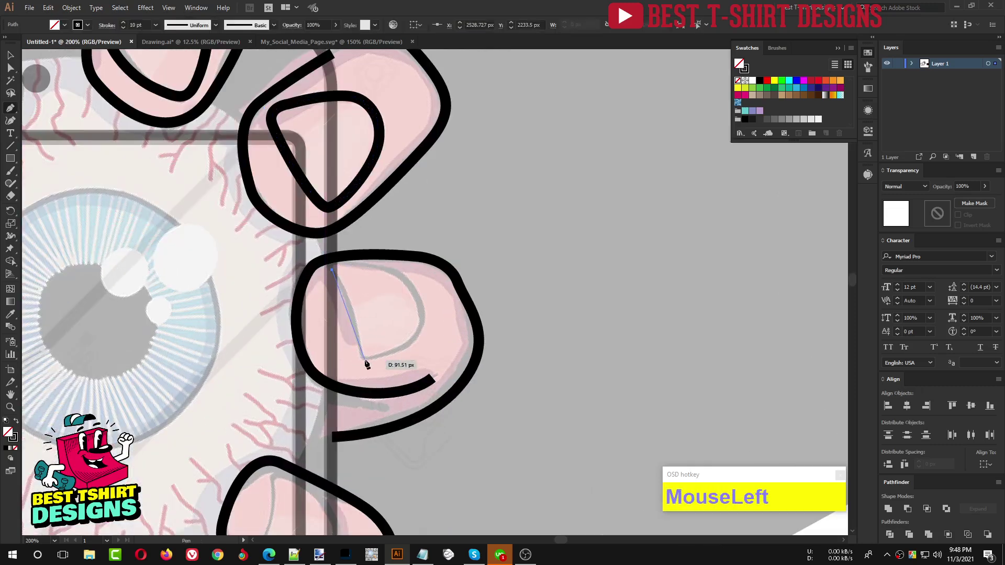
{"action": "left_click_drag", "start_coordinate": [365, 360], "coordinate": [360, 375]}
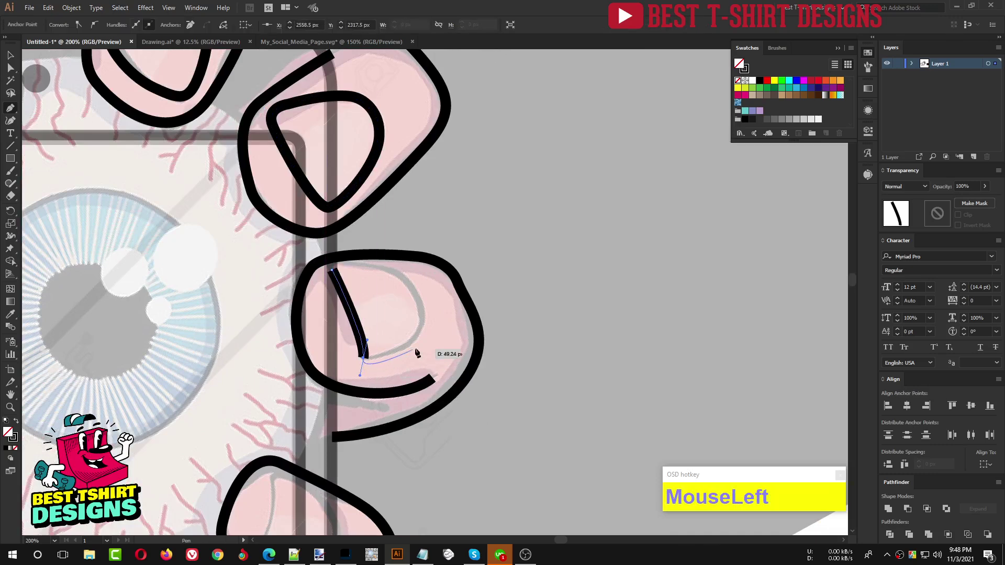
{"action": "mouse_move", "coordinate": [426, 323]}
{"action": "left_mouse_down"}
{"action": "mouse_move", "coordinate": [417, 289]}
{"action": "mouse_move", "coordinate": [359, 266]}
{"action": "mouse_move", "coordinate": [329, 279]}
{"action": "mouse_move", "coordinate": [338, 289]}
{"action": "left_mouse_up"}
{"action": "scroll", "coordinate": [345, 309], "scroll_direction": "down", "scroll_amount": 5, "text": "alt"}
Trace the lowest finger's nail as a closed Pen shape and deselect it
{"action": "scroll", "coordinate": [365, 321], "scroll_direction": "up", "scroll_amount": 6, "text": "alt"}
{"action": "left_click", "coordinate": [364, 258]}
{"action": "left_click", "coordinate": [348, 352]}
{"action": "left_click_drag", "start_coordinate": [355, 370], "coordinate": [373, 375]}
{"action": "left_click_drag", "start_coordinate": [458, 356], "coordinate": [468, 328]}
{"action": "left_click_drag", "start_coordinate": [422, 275], "coordinate": [390, 254]}
{"action": "left_click", "coordinate": [364, 257]}
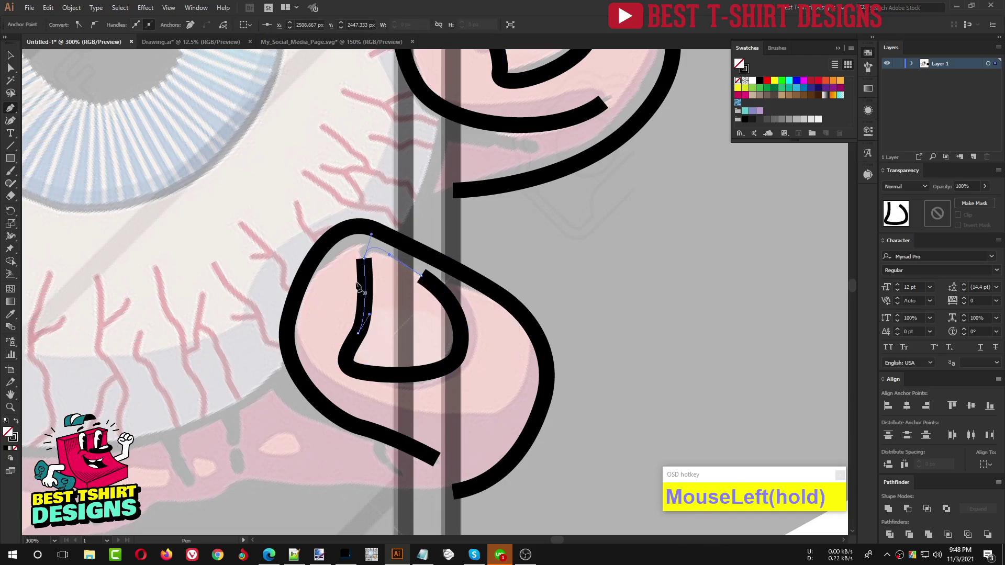
{"action": "scroll", "coordinate": [468, 290], "scroll_direction": "down", "scroll_amount": 3}
{"action": "key", "text": "v"}
{"action": "left_click", "coordinate": [546, 313]}
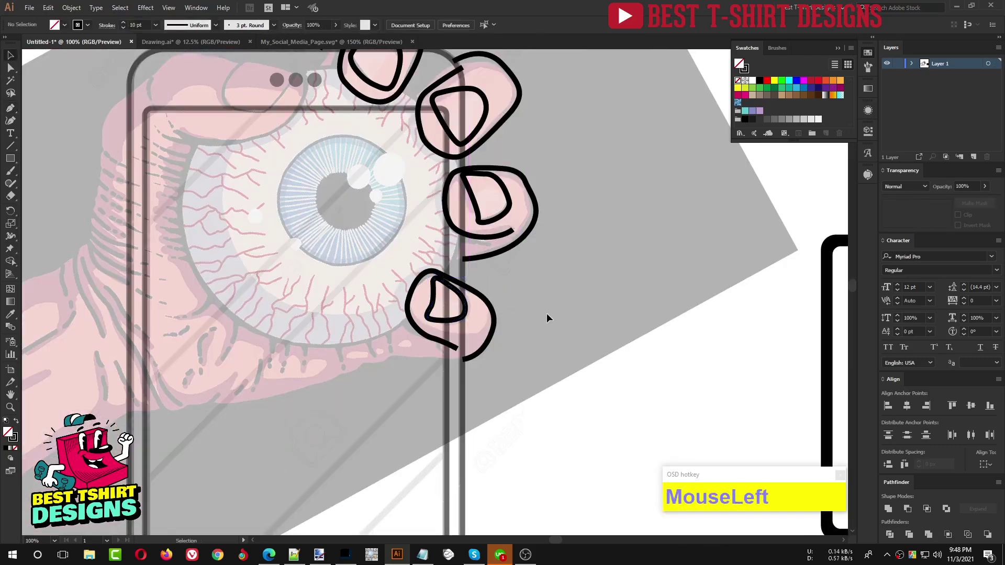
Unlock all artwork, then lock the phone and traced fingers so that only the hand reference photo stays editable
{"action": "scroll", "coordinate": [546, 313], "scroll_direction": "down", "scroll_amount": 1}
{"action": "left_click", "coordinate": [561, 334]}
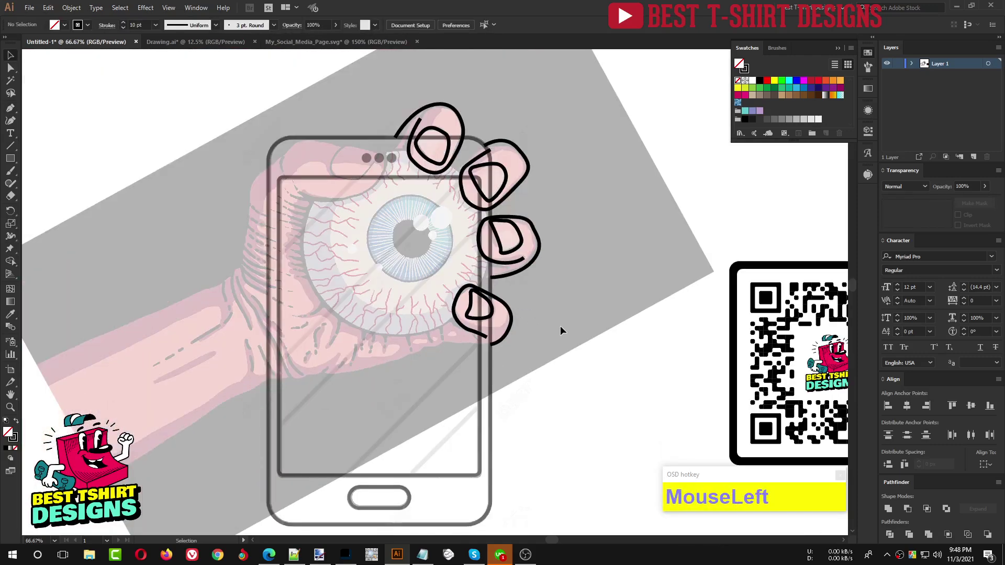
{"action": "scroll", "coordinate": [406, 298], "scroll_direction": "down", "scroll_amount": 1}
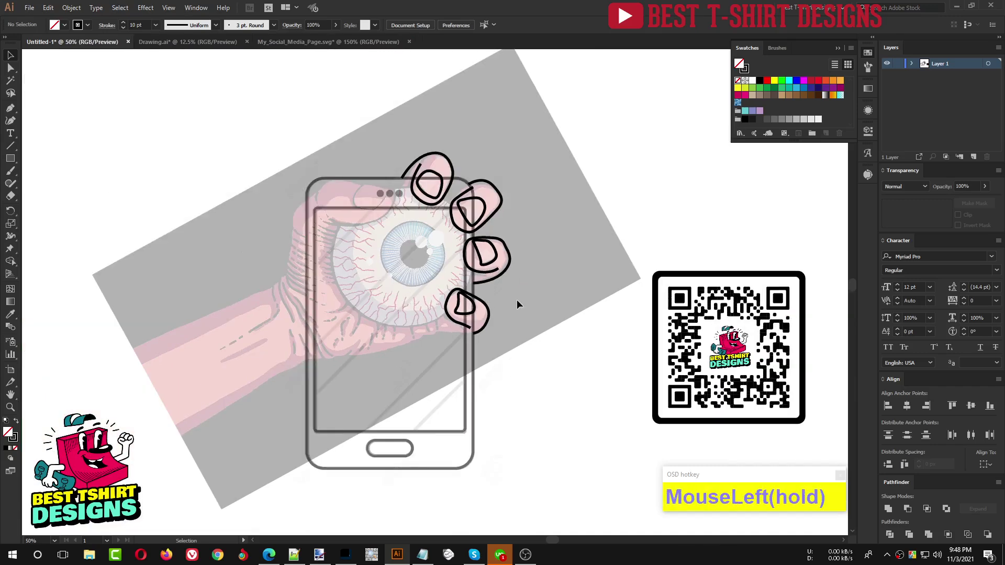
{"action": "left_click", "coordinate": [351, 210]}
{"action": "key", "text": "ctrl"}
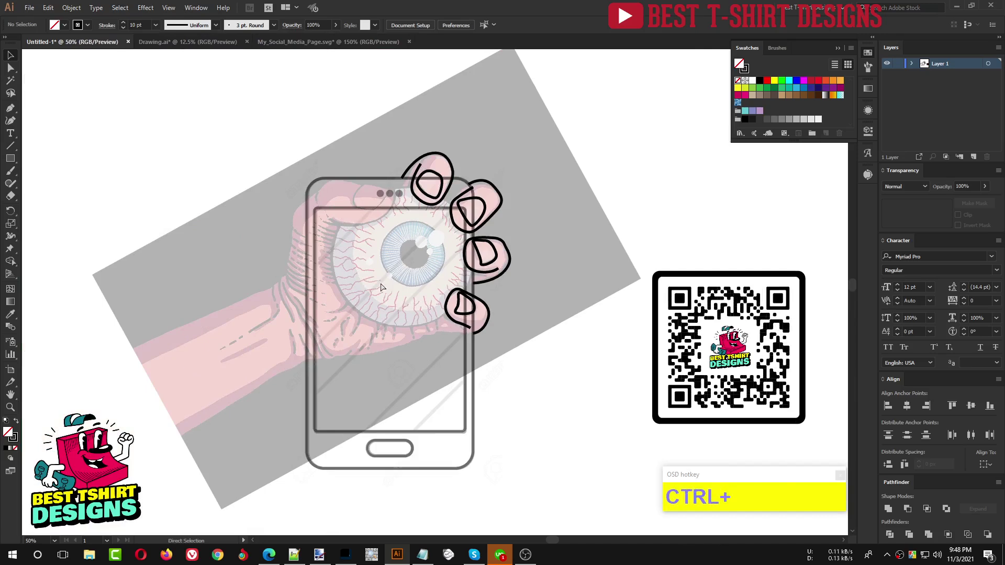
{"action": "key", "text": "ctrl+1"}
{"action": "left_click", "coordinate": [572, 419]}
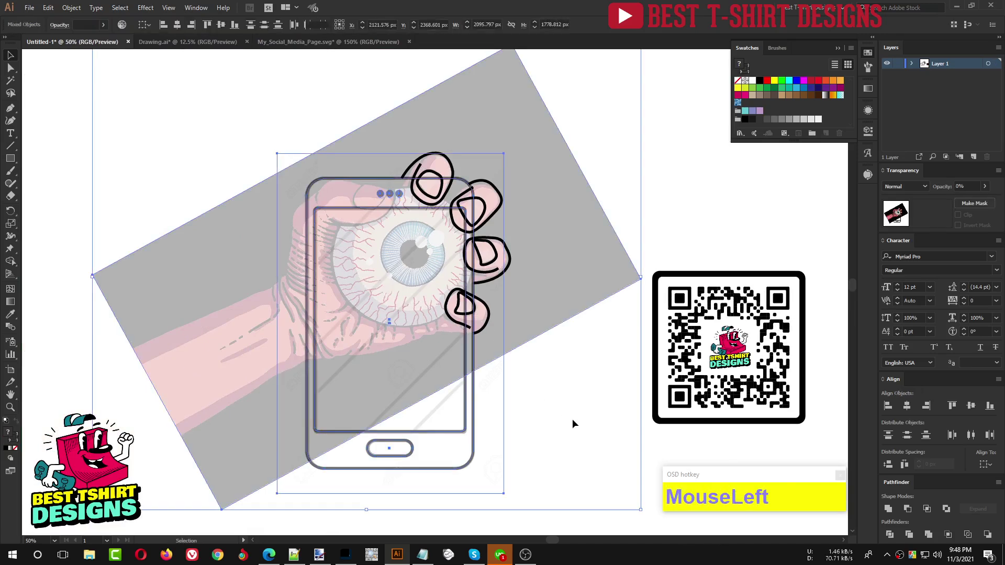
{"action": "left_click_drag", "start_coordinate": [581, 484], "coordinate": [214, 84]}
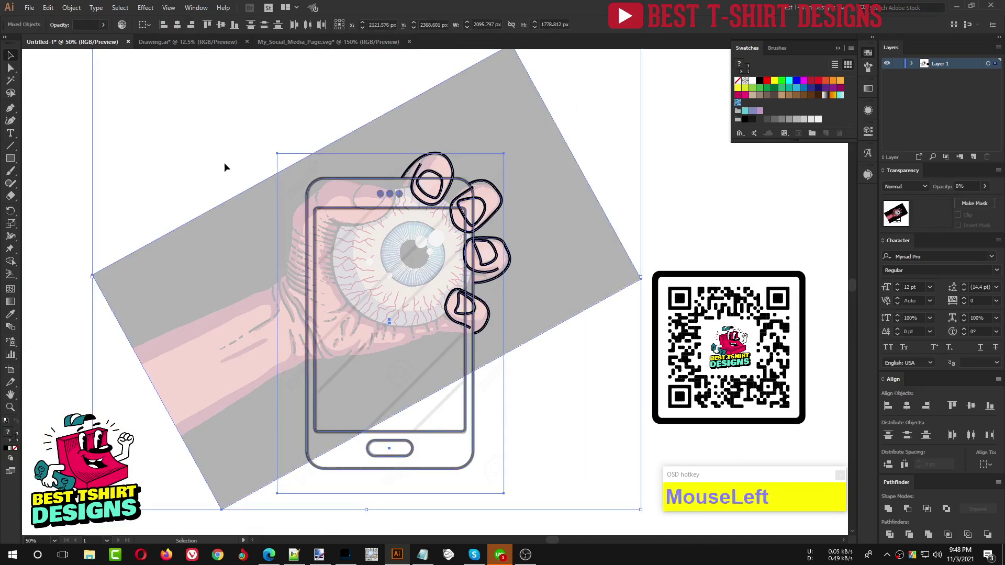
{"action": "left_click", "coordinate": [544, 319], "text": "shift"}
{"action": "key", "text": "ctrl"}
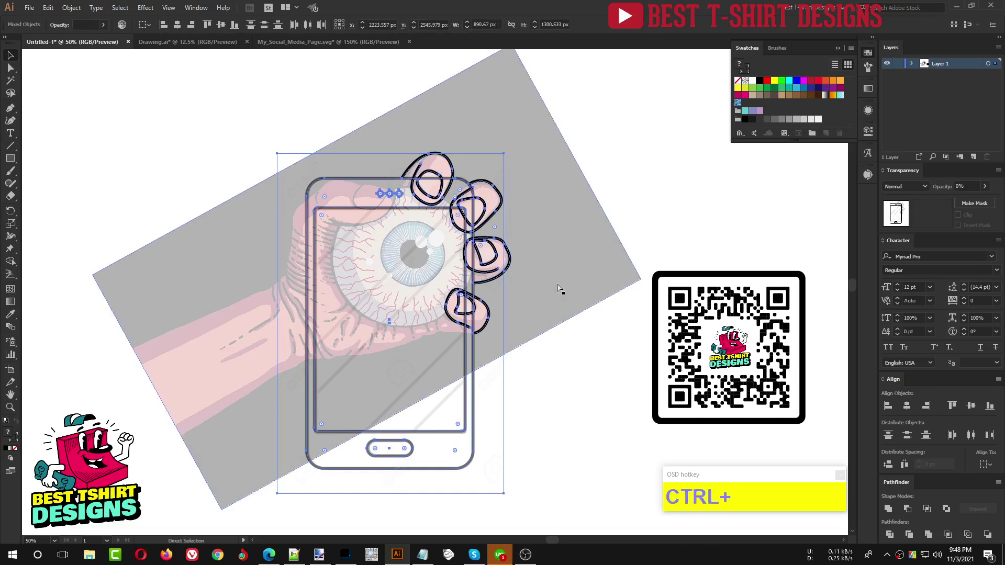
{"action": "left_click", "coordinate": [574, 398]}
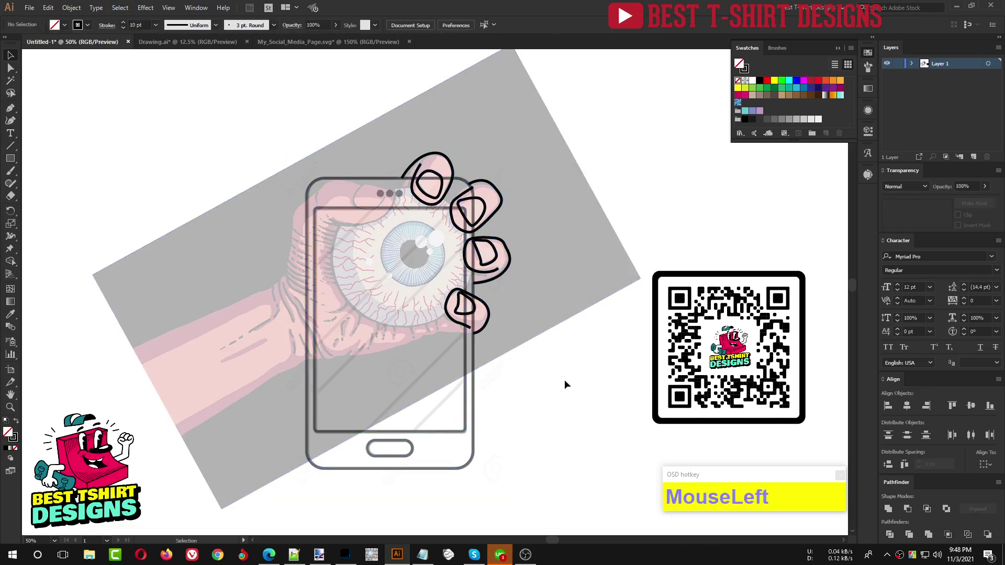
Rotate the hand reference photo nearly upright, position its thumb over the phone's left edge, and lock the photo
{"action": "left_click_drag", "start_coordinate": [534, 301], "coordinate": [606, 165]}
{"action": "left_click_drag", "start_coordinate": [542, 234], "coordinate": [525, 302]}
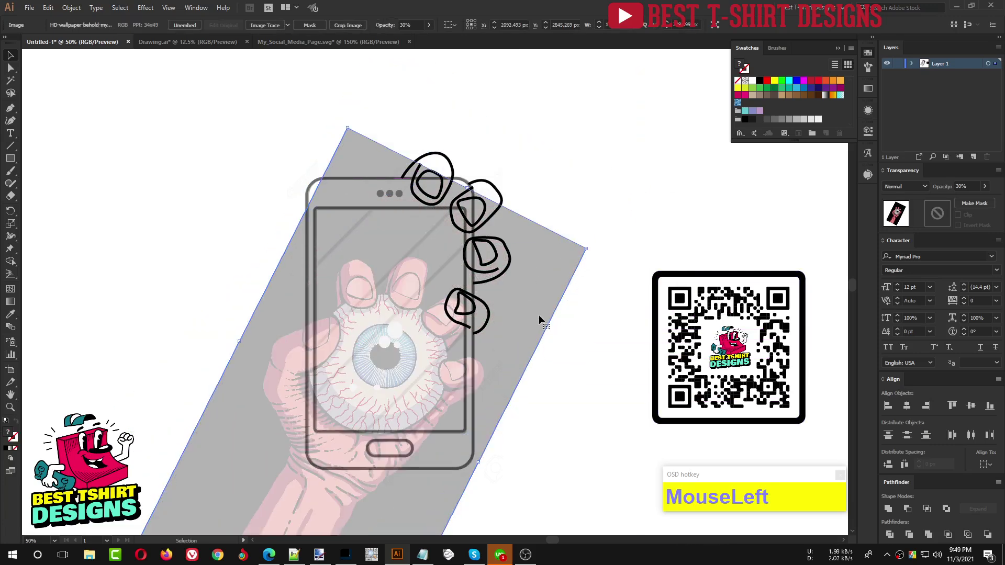
{"action": "left_click_drag", "start_coordinate": [592, 249], "coordinate": [588, 217]}
{"action": "left_click_drag", "start_coordinate": [545, 260], "coordinate": [542, 218]}
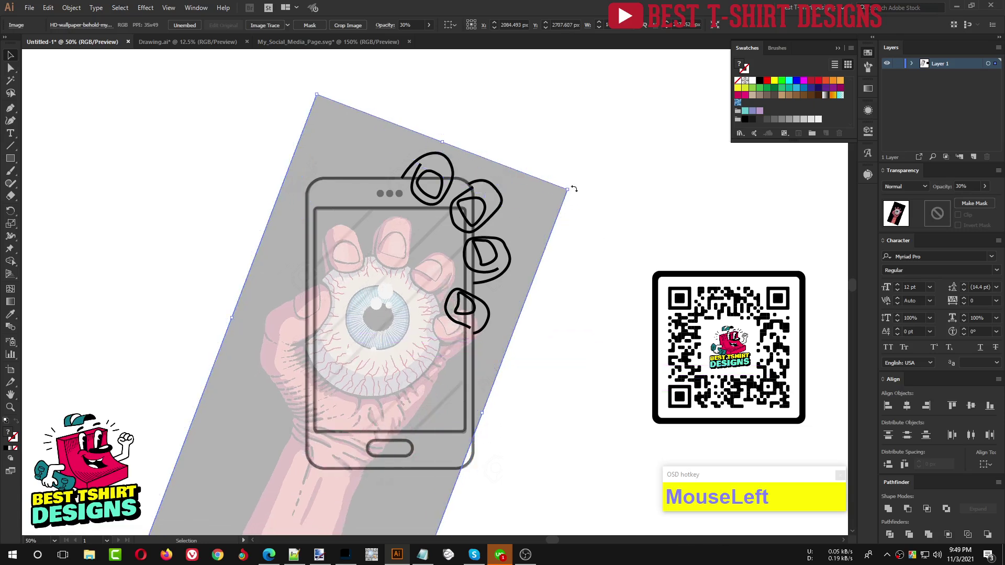
{"action": "left_click_drag", "start_coordinate": [574, 189], "coordinate": [558, 148]}
{"action": "left_click_drag", "start_coordinate": [529, 197], "coordinate": [554, 134]}
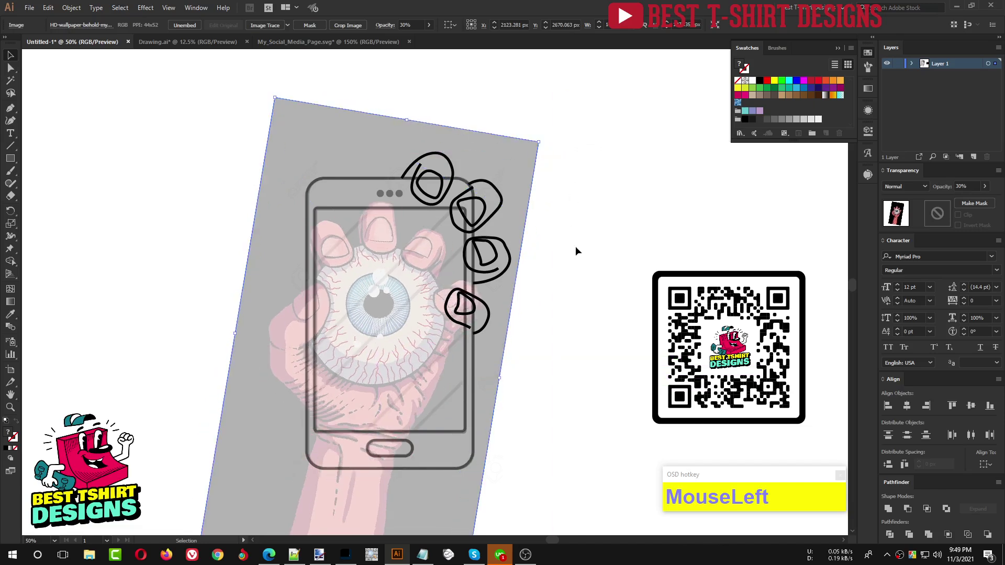
{"action": "left_click", "coordinate": [568, 319]}
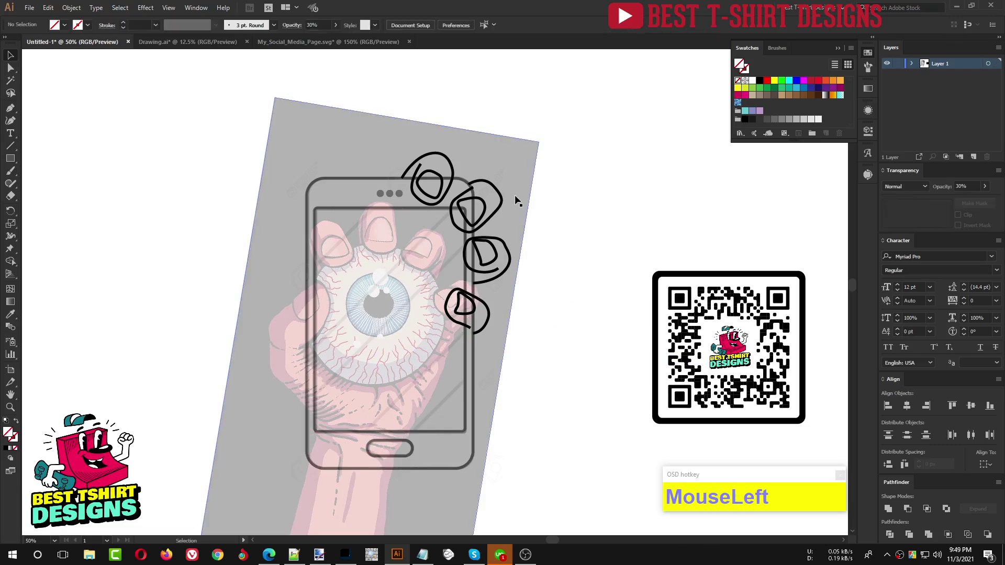
{"action": "key", "text": "ctrl+1"}
Copy the traced fingers' black stroke style and trace the thumb with an open Pen path from the palm's outer edge around the tip
{"action": "scroll", "coordinate": [278, 358], "scroll_direction": "up", "scroll_amount": 2}
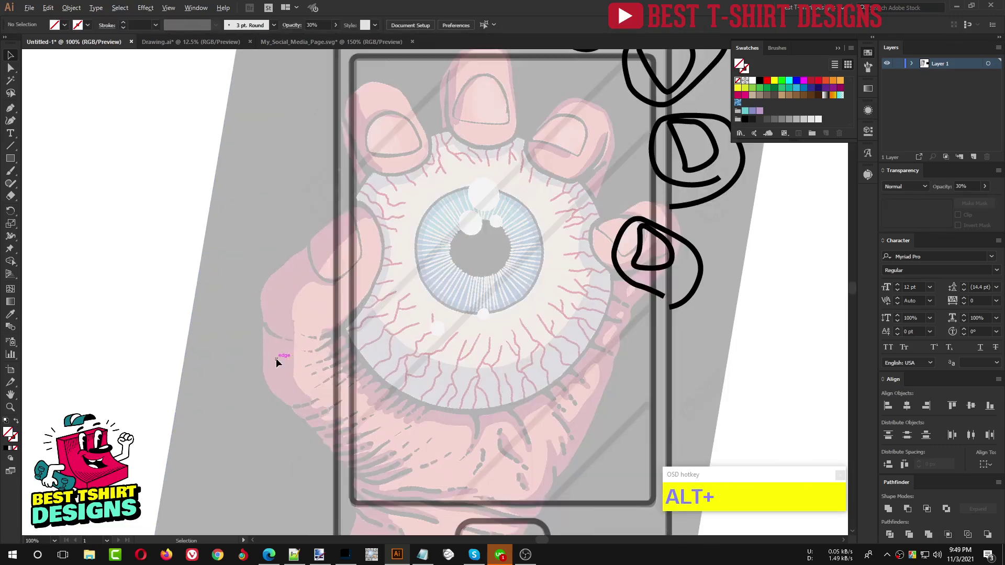
{"action": "left_click", "coordinate": [626, 280]}
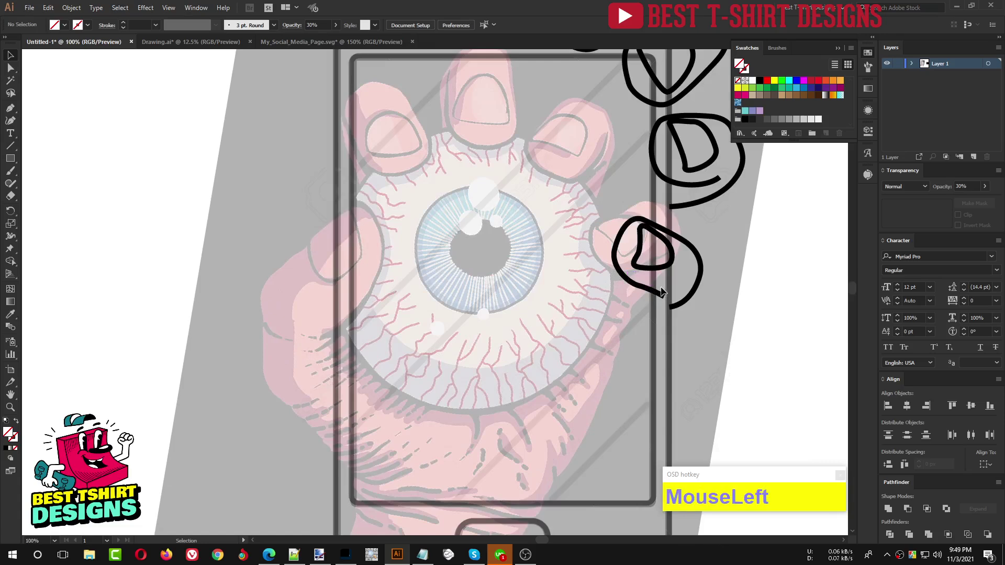
{"action": "key", "text": "i"}
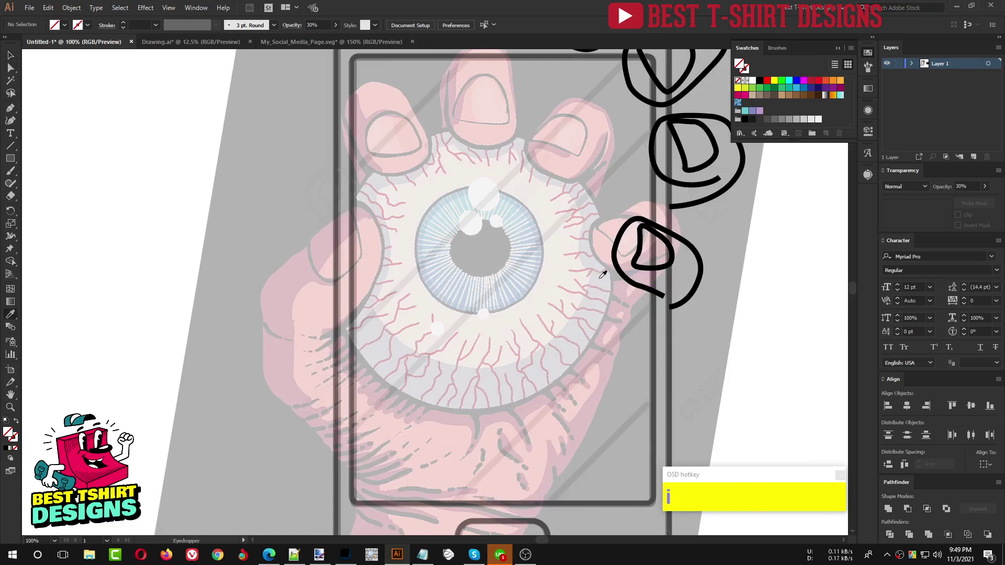
{"action": "left_click", "coordinate": [684, 237]}
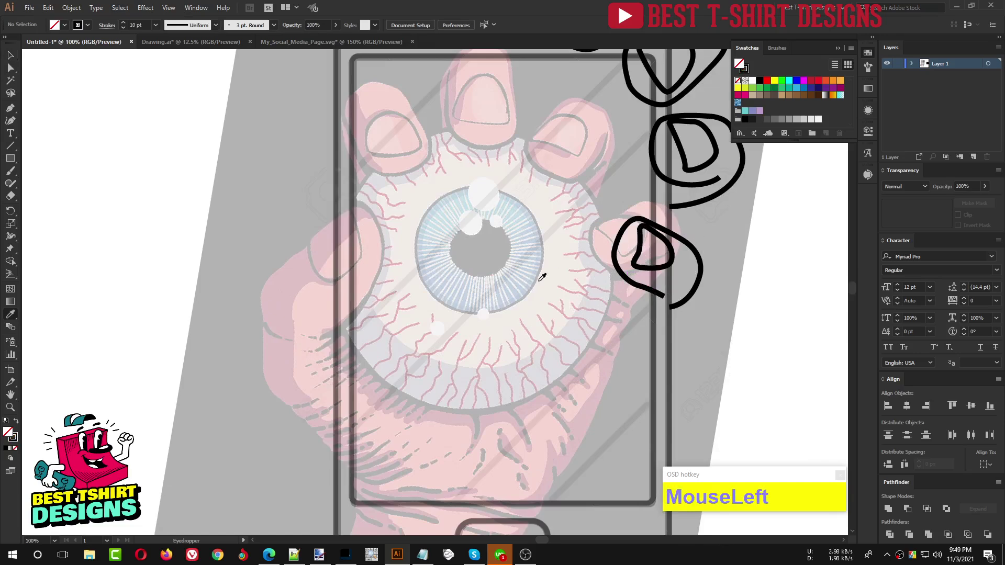
{"action": "key", "text": "p"}
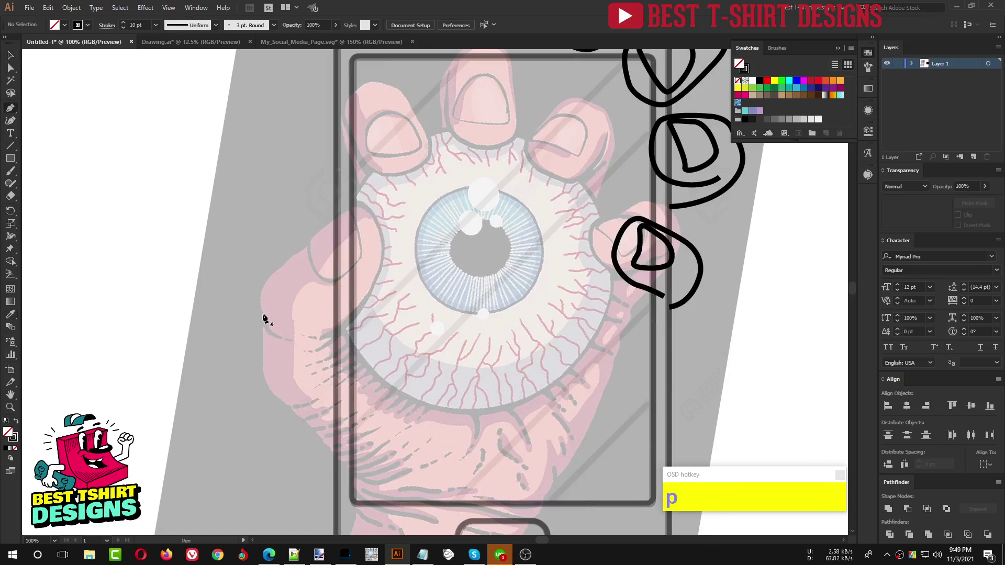
{"action": "left_click", "coordinate": [336, 460]}
{"action": "left_click", "coordinate": [299, 417]}
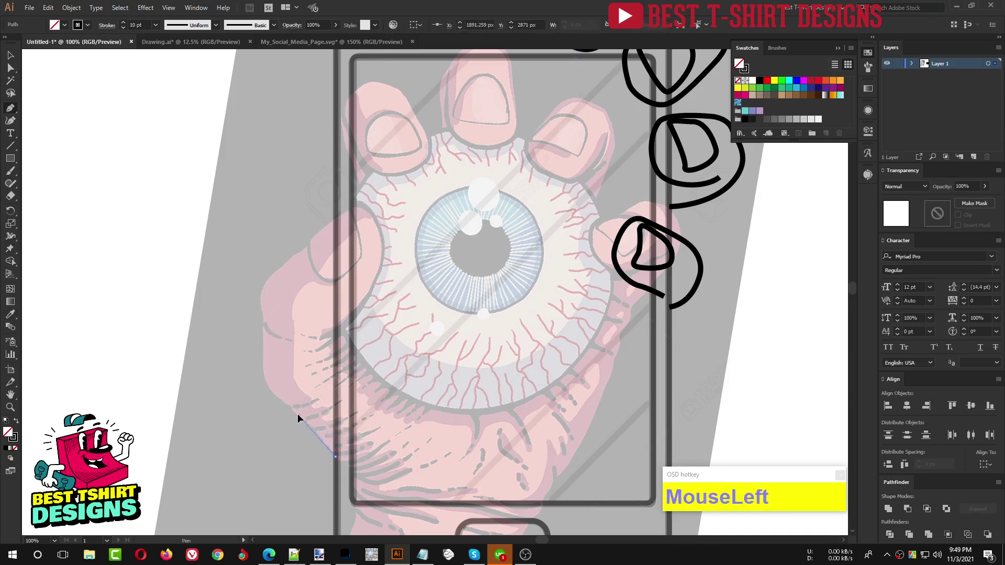
{"action": "left_click_drag", "start_coordinate": [261, 377], "coordinate": [257, 351]}
{"action": "left_click_drag", "start_coordinate": [261, 311], "coordinate": [369, 207]}
{"action": "left_click_drag", "start_coordinate": [383, 259], "coordinate": [382, 274]}
{"action": "left_click_drag", "start_coordinate": [368, 326], "coordinate": [292, 358]}
{"action": "key", "text": "Escape"}
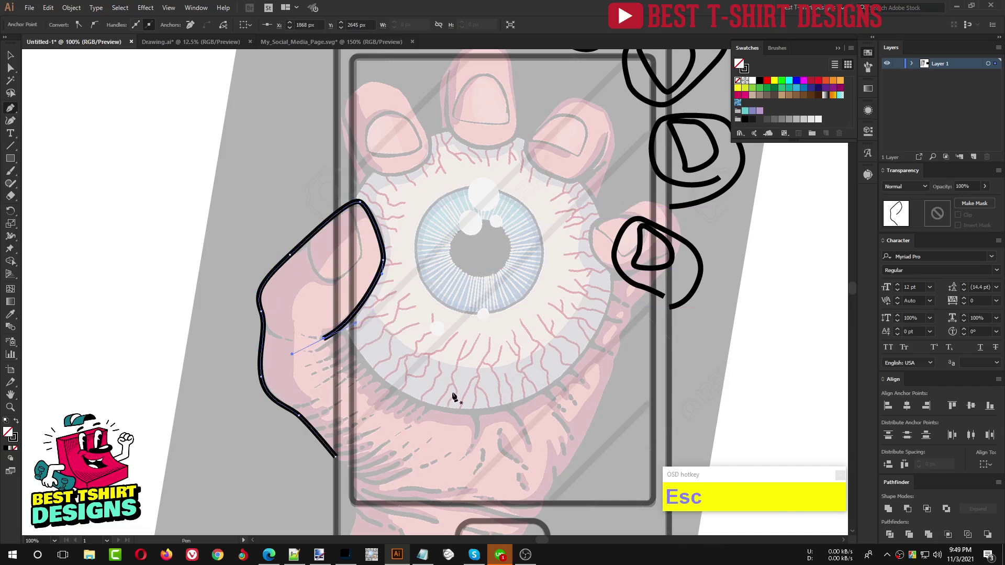
Trace the thumbnail with a Pen path starting on the thumb's outer edge and curving around to near the thumb's tip
{"action": "scroll", "coordinate": [317, 246], "scroll_direction": "up", "scroll_amount": 2}
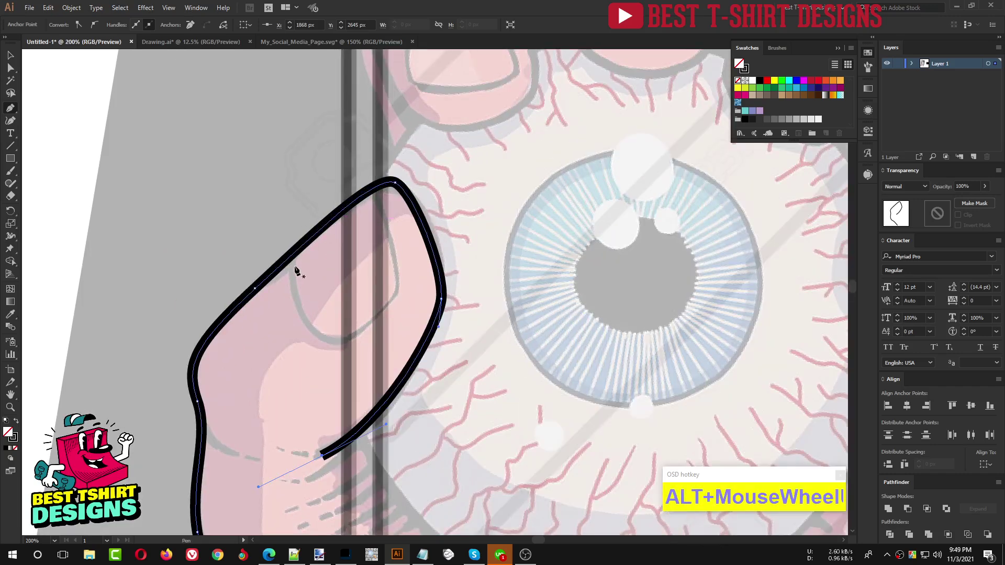
{"action": "left_click", "coordinate": [290, 258]}
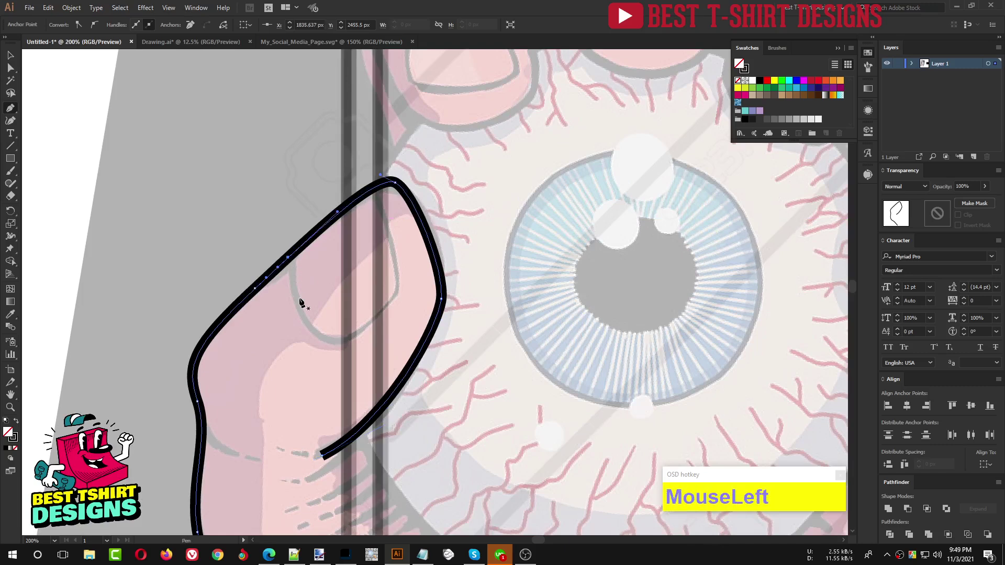
{"action": "left_click", "coordinate": [288, 257], "text": "shift"}
{"action": "left_click_drag", "start_coordinate": [314, 329], "coordinate": [343, 344]}
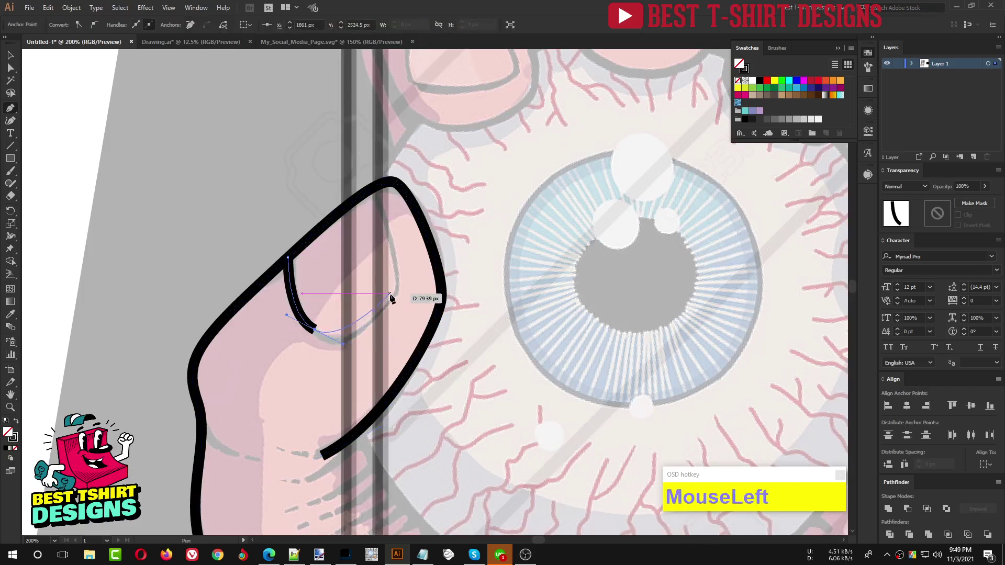
{"action": "left_click_drag", "start_coordinate": [399, 290], "coordinate": [409, 262]}
{"action": "left_click_drag", "start_coordinate": [386, 228], "coordinate": [358, 193]}
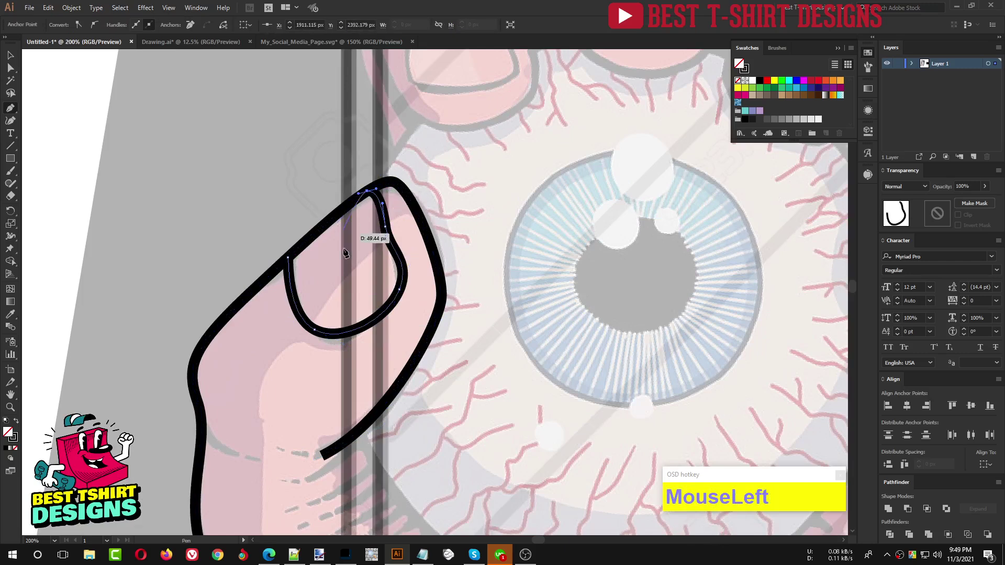
{"action": "key", "text": "v"}
{"action": "left_click", "coordinate": [364, 252]}
{"action": "scroll", "coordinate": [243, 237], "scroll_direction": "down", "scroll_amount": 2, "text": "alt"}
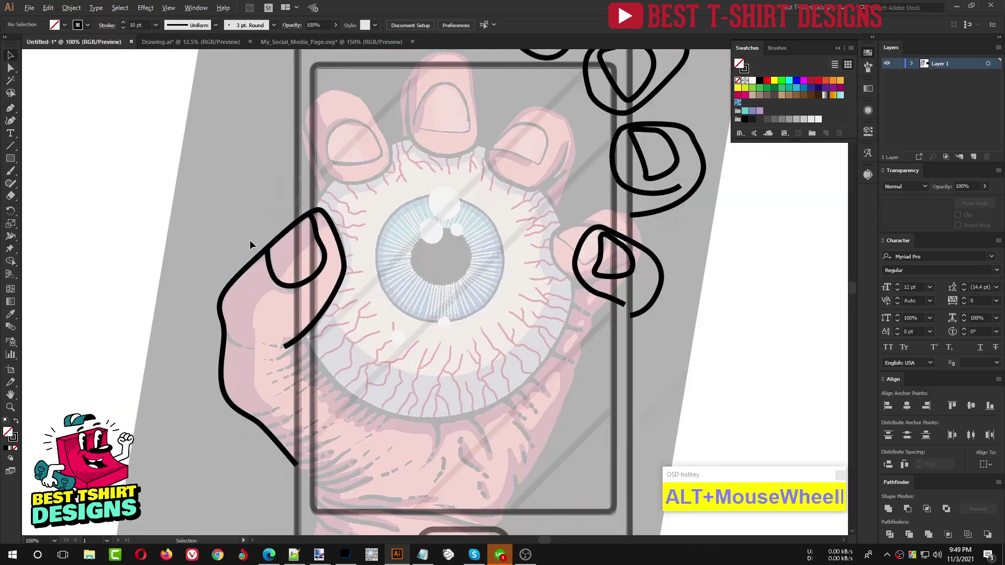
Unlock all artwork and move the hand photo and the phone reference image away to the left of the traced drawing
{"action": "scroll", "coordinate": [352, 319], "scroll_direction": "down", "scroll_amount": 1, "text": "alt"}
{"action": "left_click", "coordinate": [365, 362]}
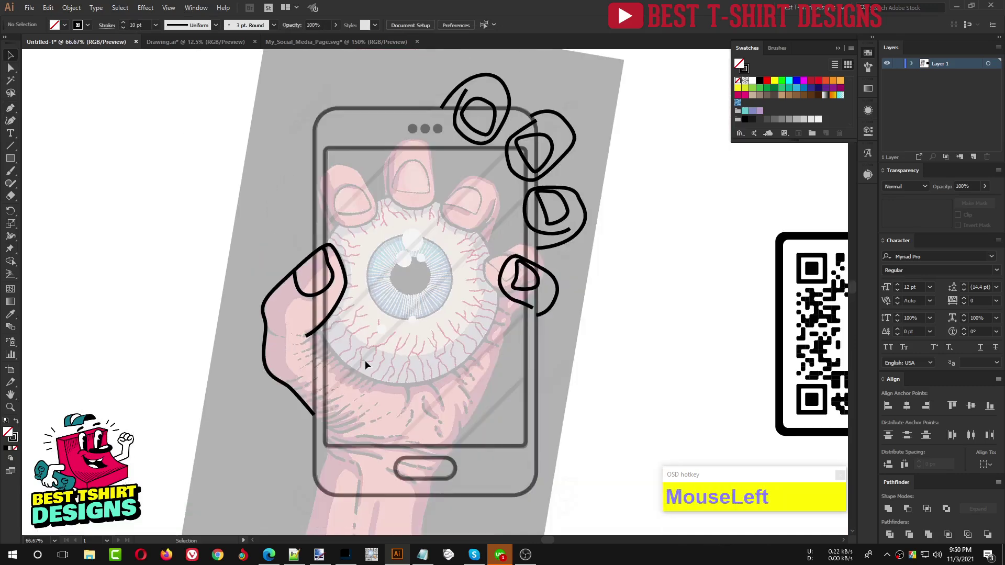
{"action": "scroll", "coordinate": [340, 321], "scroll_direction": "down", "scroll_amount": 1, "text": "alt"}
{"action": "left_click", "coordinate": [463, 356]}
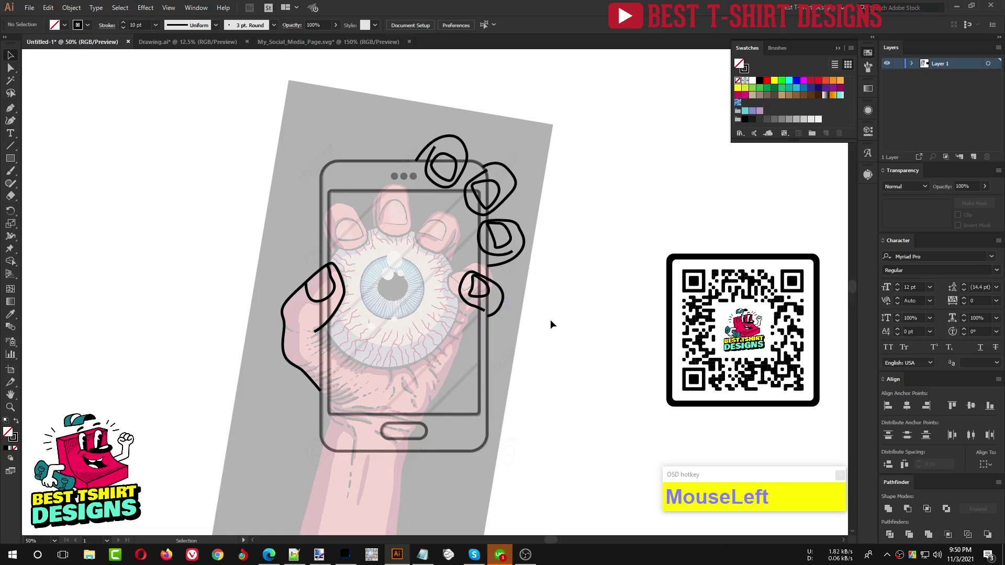
{"action": "key", "text": "ctrl+alt+2"}
{"action": "scroll", "coordinate": [548, 374], "scroll_direction": "down", "scroll_amount": 2, "text": "alt"}
{"action": "left_click", "coordinate": [476, 440]}
{"action": "left_click_drag", "start_coordinate": [475, 440], "coordinate": [284, 270]}
{"action": "left_click_drag", "start_coordinate": [453, 354], "coordinate": [234, 379]}
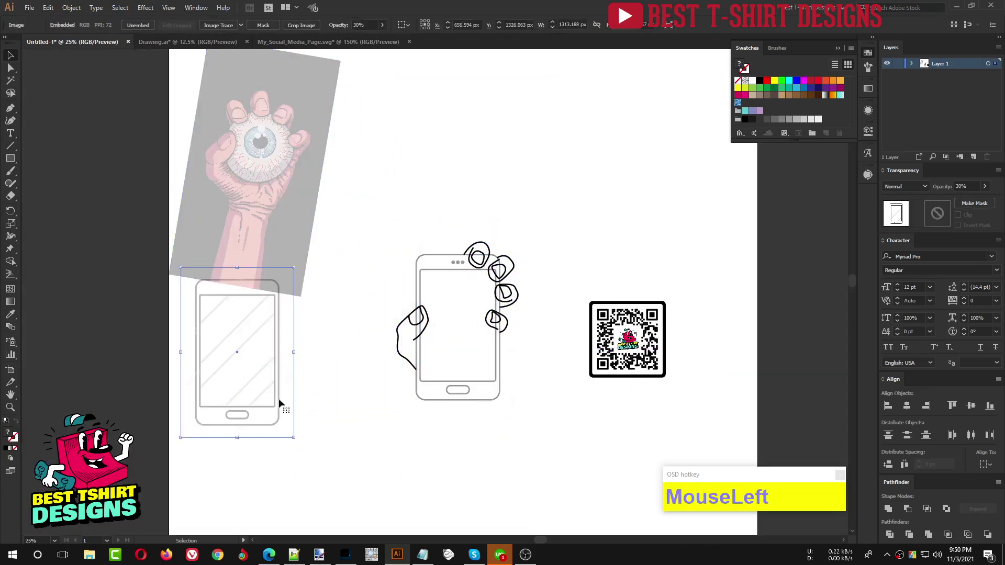
{"action": "scroll", "coordinate": [528, 283], "scroll_direction": "up", "scroll_amount": 2, "text": "alt"}
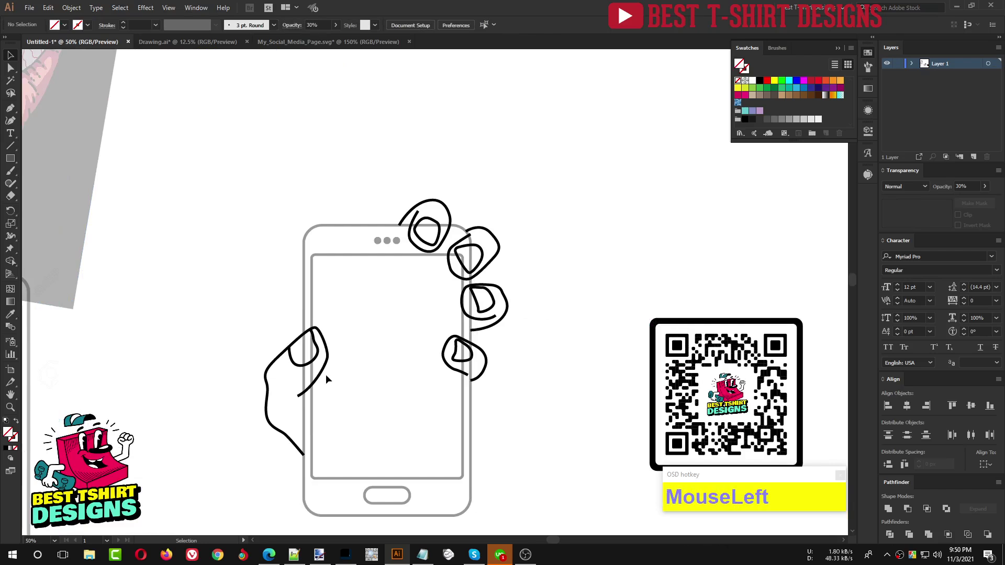
Move the traced thumb and its nail up along the phone's left edge, leaving the phone outline in place
{"action": "left_click_drag", "start_coordinate": [348, 401], "coordinate": [270, 328]}
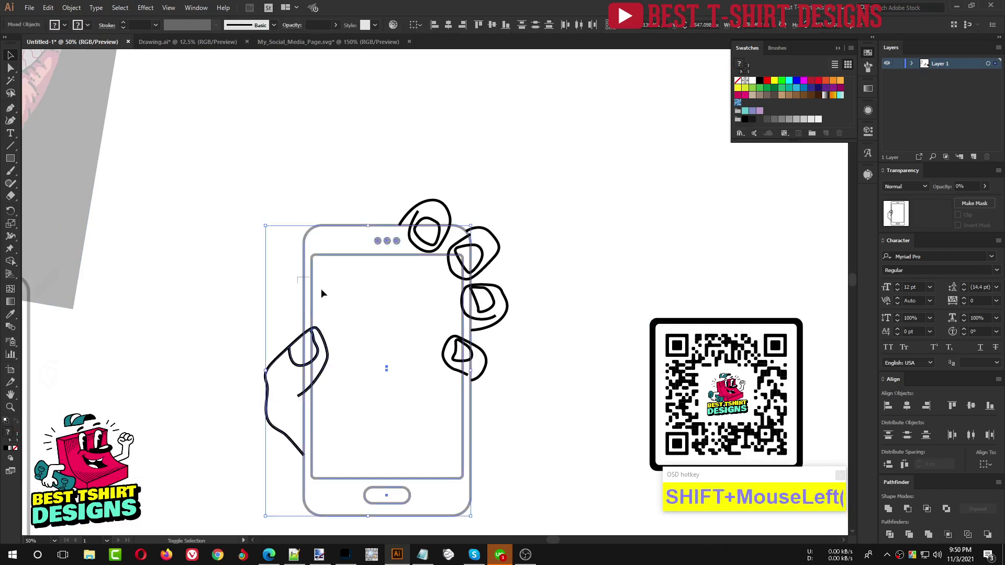
{"action": "left_click", "coordinate": [309, 281], "text": "shift"}
{"action": "key", "text": "shift+Up"}
{"action": "key", "text": "shift+Up"}
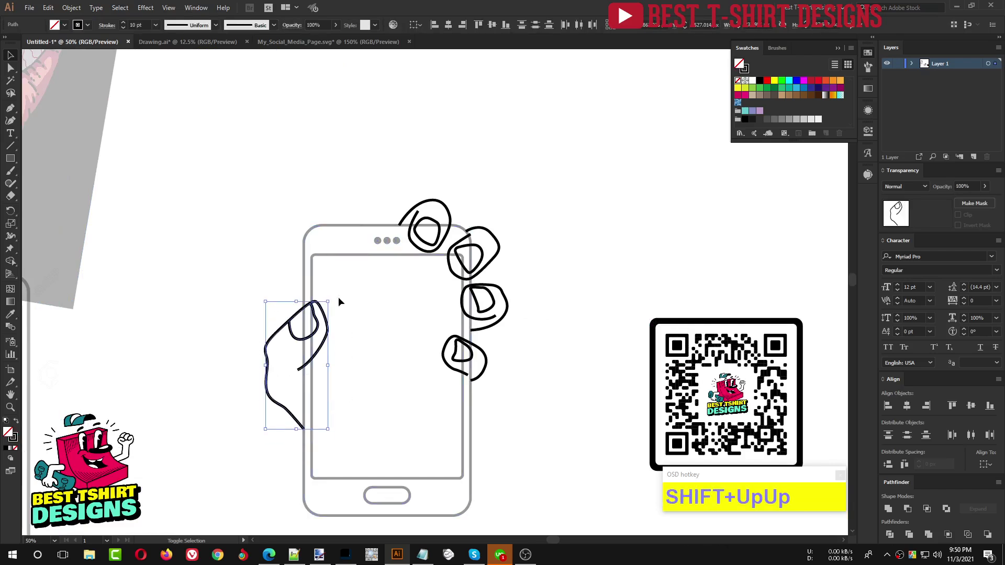
{"action": "left_click", "coordinate": [535, 392]}
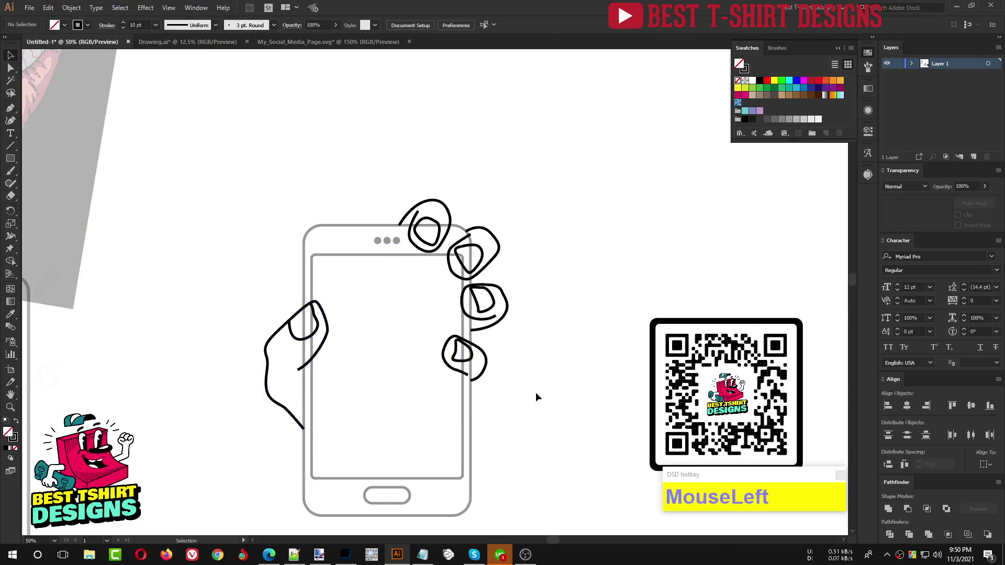
Rotate the lowest finger and its nail slightly counterclockwise in place at the phone's right edge
{"action": "scroll", "coordinate": [495, 362], "scroll_direction": "up", "scroll_amount": 2}
{"action": "left_click", "coordinate": [478, 400]}
{"action": "left_click_drag", "start_coordinate": [479, 400], "coordinate": [360, 300]}
{"action": "left_click_drag", "start_coordinate": [396, 416], "coordinate": [479, 466]}
{"action": "key", "text": "shift+Down"}
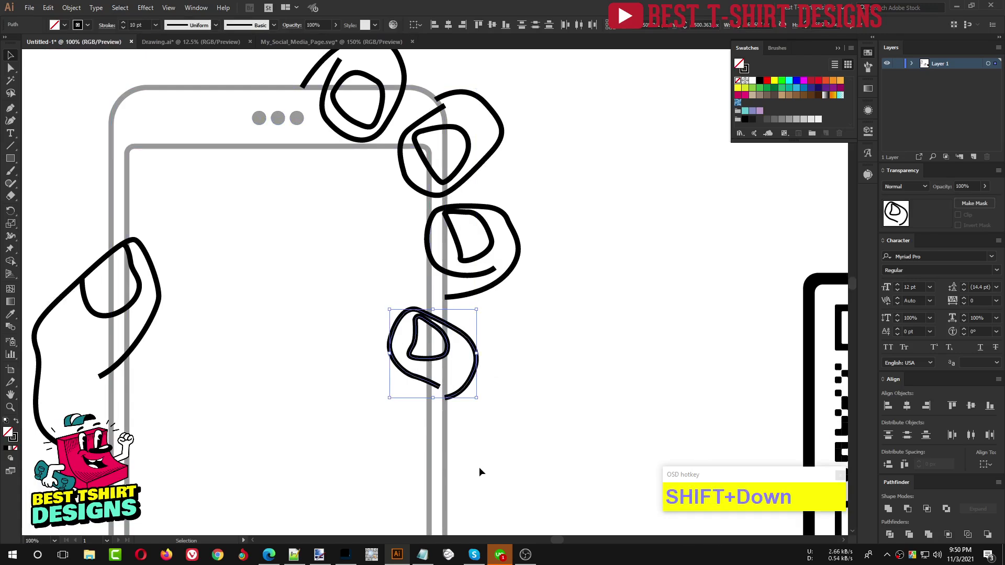
{"action": "left_click_drag", "start_coordinate": [476, 404], "coordinate": [485, 399]}
{"action": "left_click", "coordinate": [485, 416]}
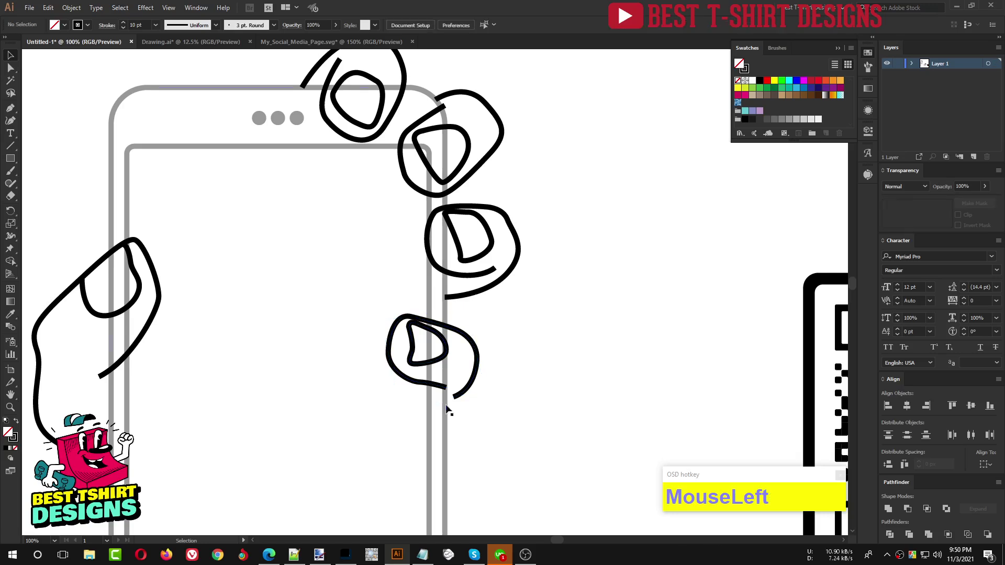
Move the open end point of the lowest finger's outline onto the phone's outer right edge
{"action": "scroll", "coordinate": [438, 402], "scroll_direction": "up", "scroll_amount": 1}
{"action": "key", "text": "a"}
{"action": "left_click_drag", "start_coordinate": [463, 396], "coordinate": [452, 409]}
{"action": "key", "text": "v"}
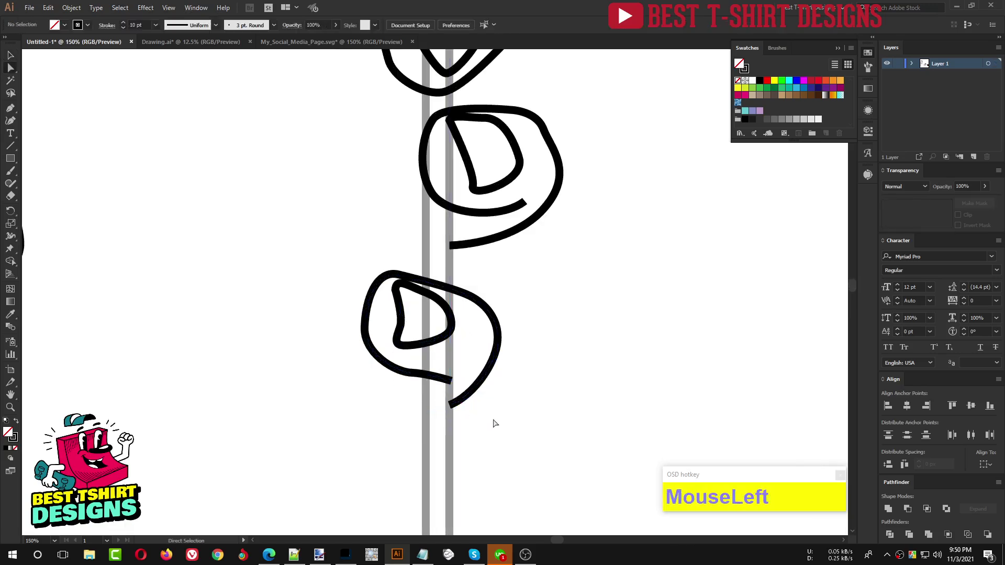
{"action": "scroll", "coordinate": [473, 406], "scroll_direction": "down", "scroll_amount": 3}
{"action": "left_click", "coordinate": [541, 351]}
{"action": "scroll", "coordinate": [502, 337], "scroll_direction": "down", "scroll_amount": 1}
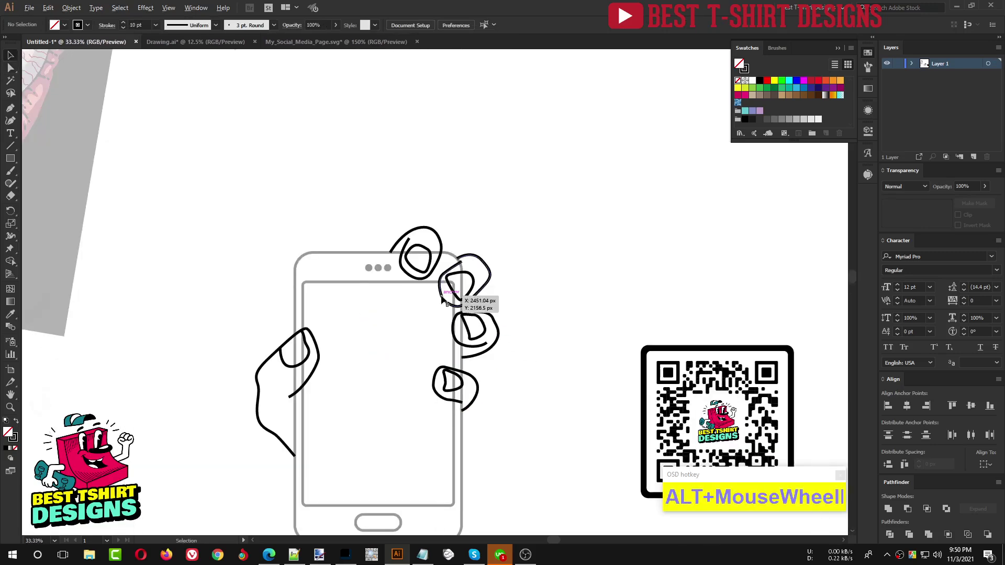
{"action": "scroll", "coordinate": [450, 390], "scroll_direction": "up", "scroll_amount": 1}
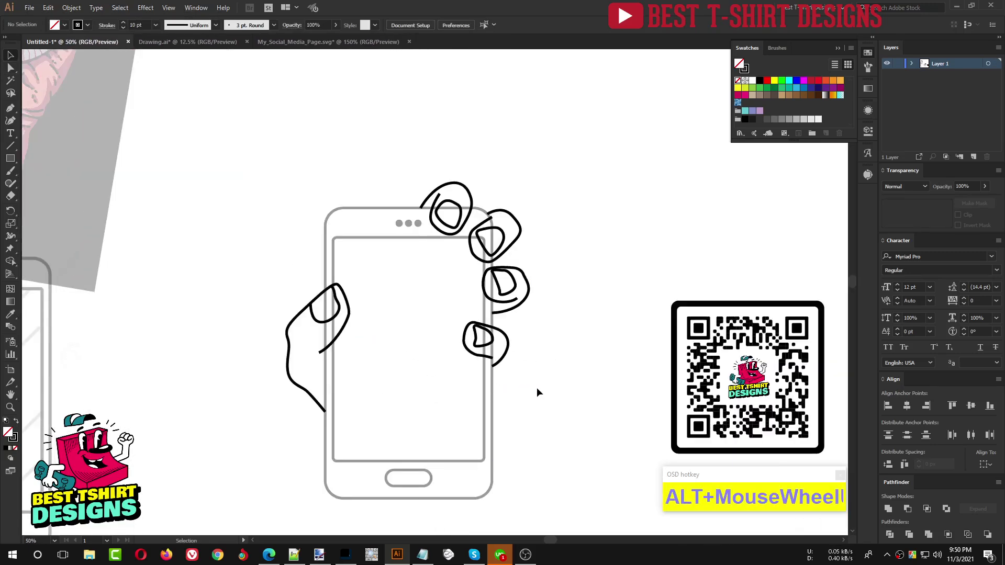
Place the QR code on the phone's screen and scale it down to about 401 px wide
{"action": "left_click", "coordinate": [737, 400]}
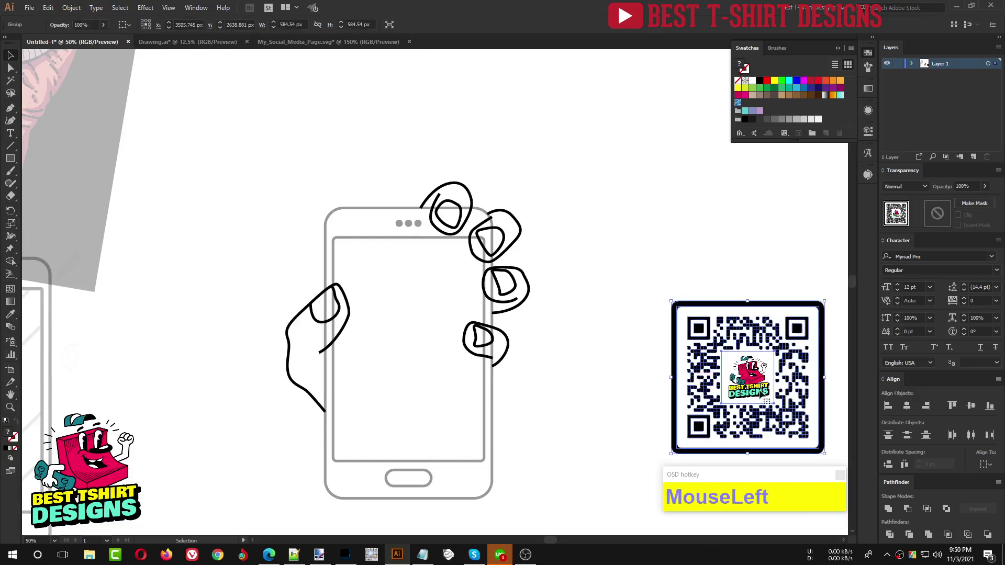
{"action": "left_click_drag", "start_coordinate": [814, 384], "coordinate": [418, 346]}
{"action": "left_click", "coordinate": [544, 404]}
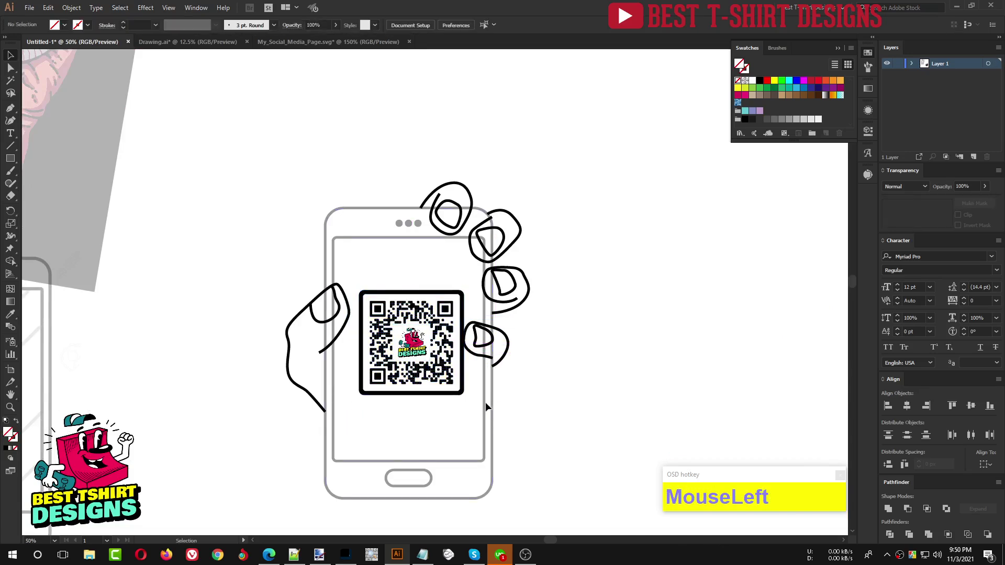
Align the QR code to the phone outline's horizontal centre, using the phone as the key object
{"action": "left_click", "coordinate": [485, 402]}
{"action": "left_click", "coordinate": [431, 376], "text": "shift"}
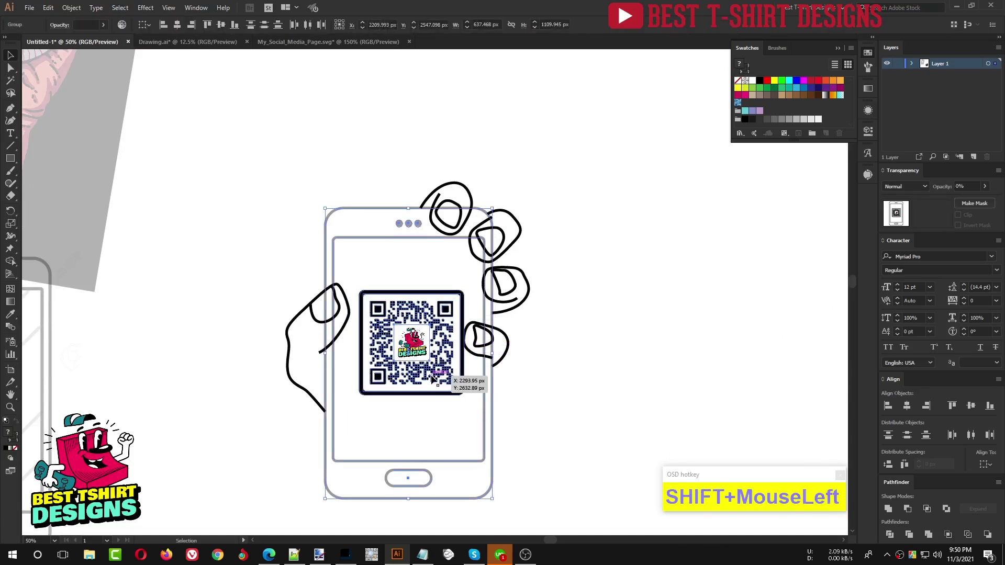
{"action": "left_click", "coordinate": [484, 415]}
{"action": "left_click", "coordinate": [175, 25]}
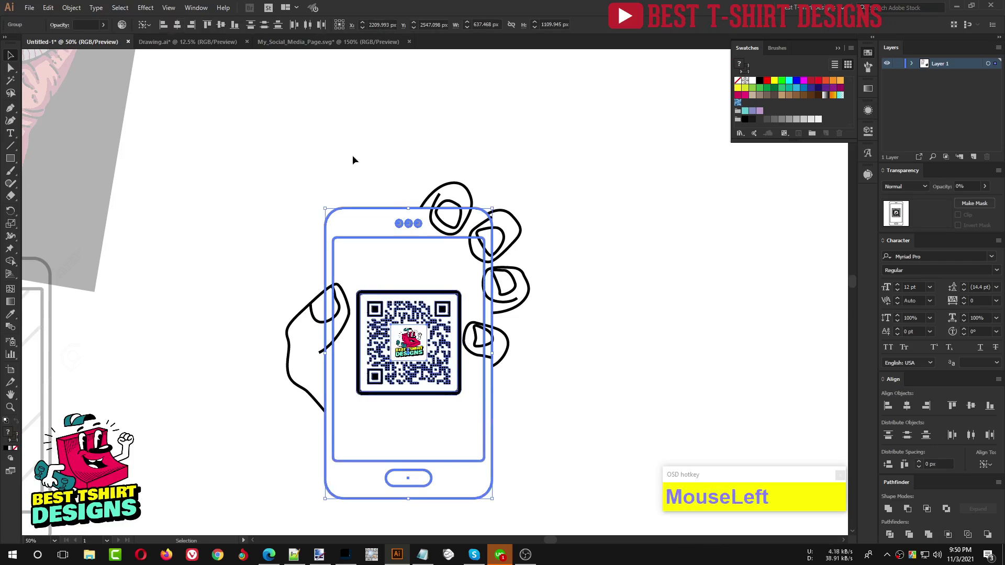
{"action": "left_click", "coordinate": [546, 262]}
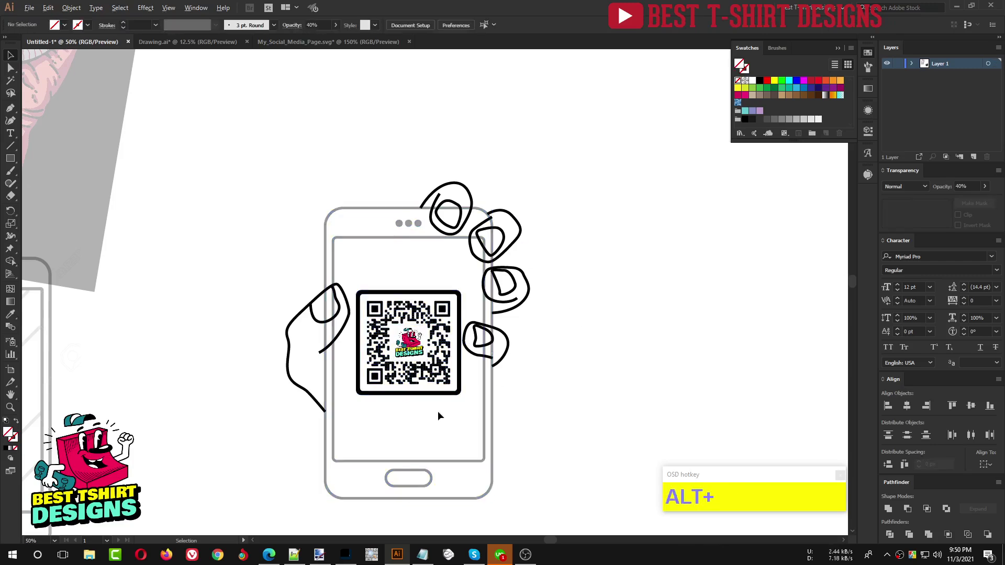
Enlarge the QR code proportionally from its centre to about 459 px wide
{"action": "scroll", "coordinate": [437, 411], "scroll_direction": "up", "scroll_amount": 1, "text": "alt"}
{"action": "left_click", "coordinate": [401, 388]}
{"action": "left_click_drag", "start_coordinate": [400, 392], "coordinate": [406, 399], "text": "alt+shift"}
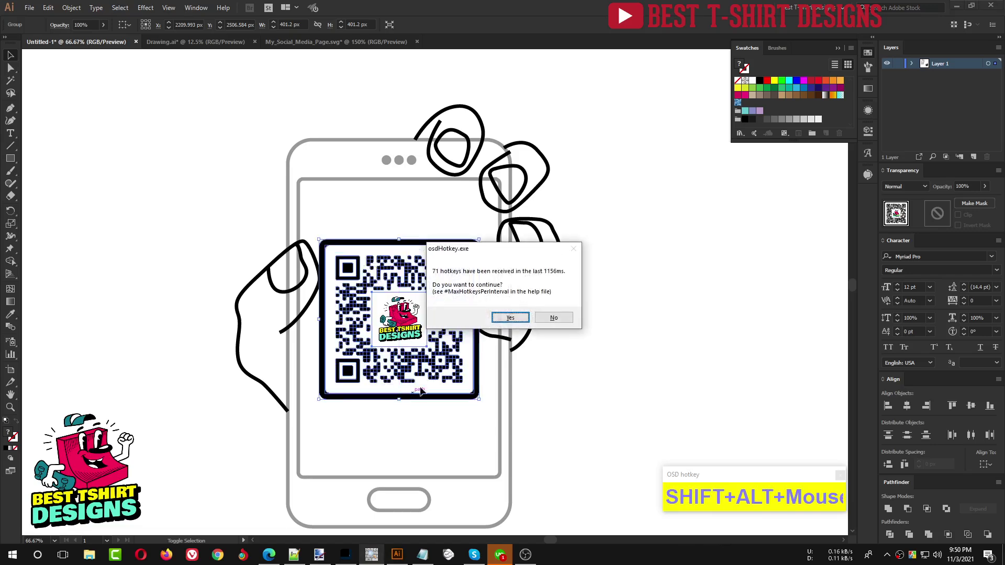
{"action": "left_click", "coordinate": [506, 319]}
{"action": "scroll", "coordinate": [410, 407], "scroll_direction": "up", "scroll_amount": 1, "text": "alt"}
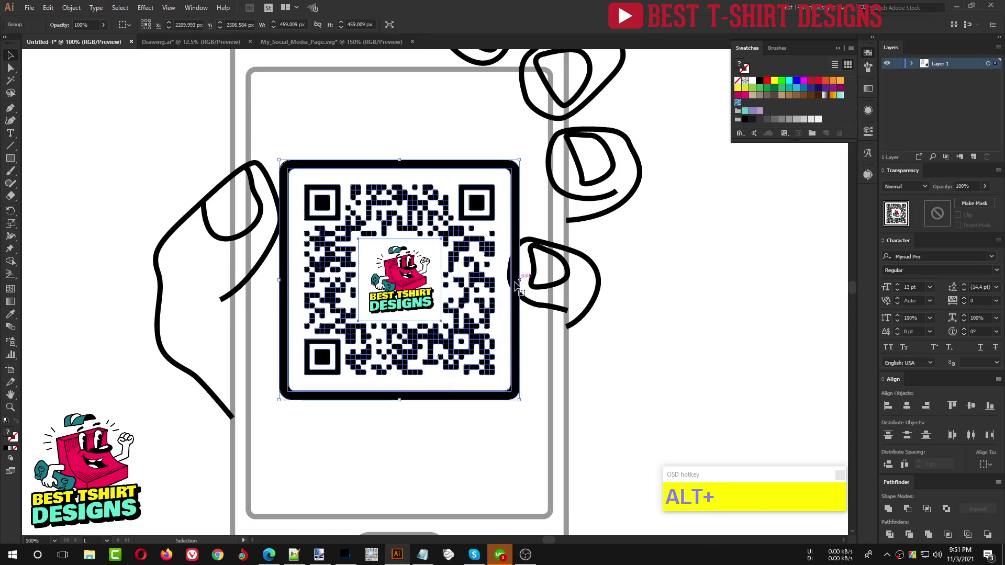
{"action": "scroll", "coordinate": [396, 345], "scroll_direction": "down", "scroll_amount": 1, "text": "alt"}
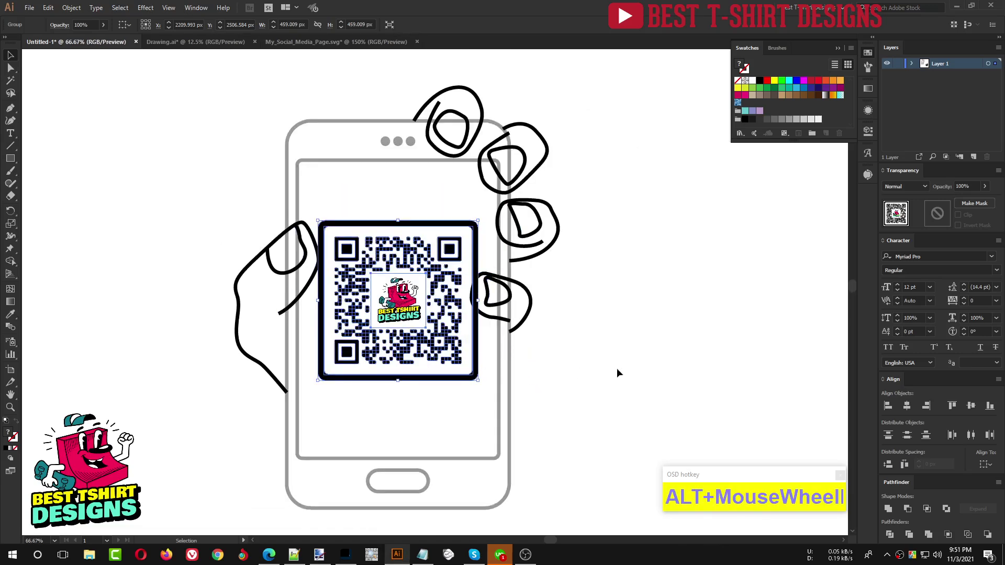
{"action": "left_click", "coordinate": [617, 368]}
{"action": "scroll", "coordinate": [525, 340], "scroll_direction": "down", "scroll_amount": 1, "text": "alt"}
{"action": "left_click", "coordinate": [523, 338]}
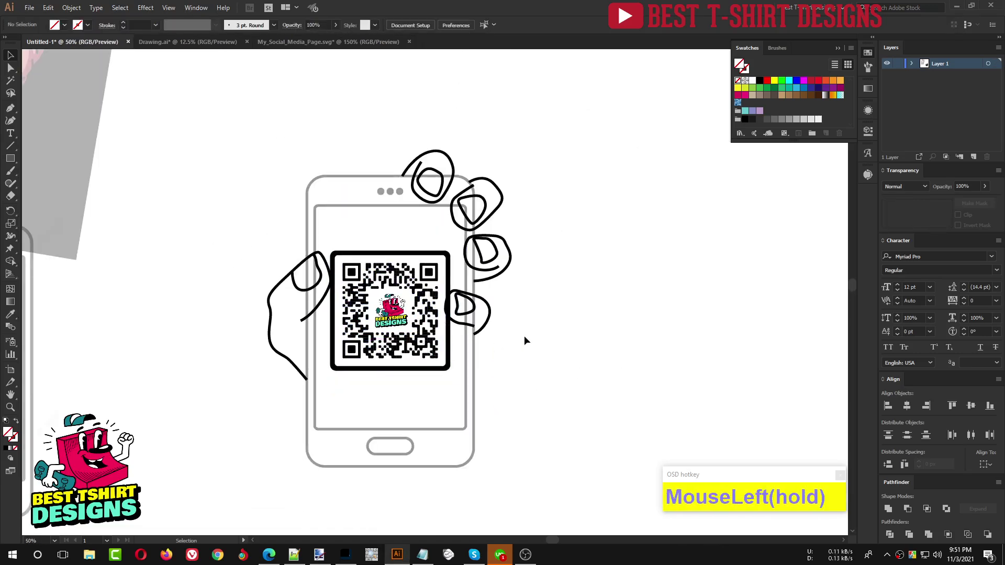
Raise the phone outline's opacity to 100%
{"action": "left_click", "coordinate": [473, 369]}
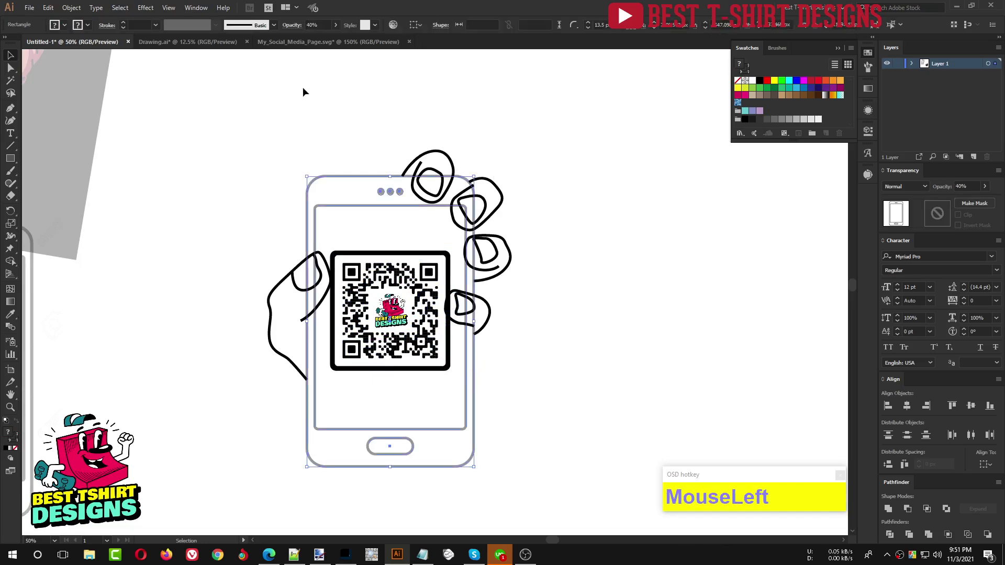
{"action": "scroll", "coordinate": [314, 26], "scroll_direction": "up", "scroll_amount": 6, "text": "shift"}
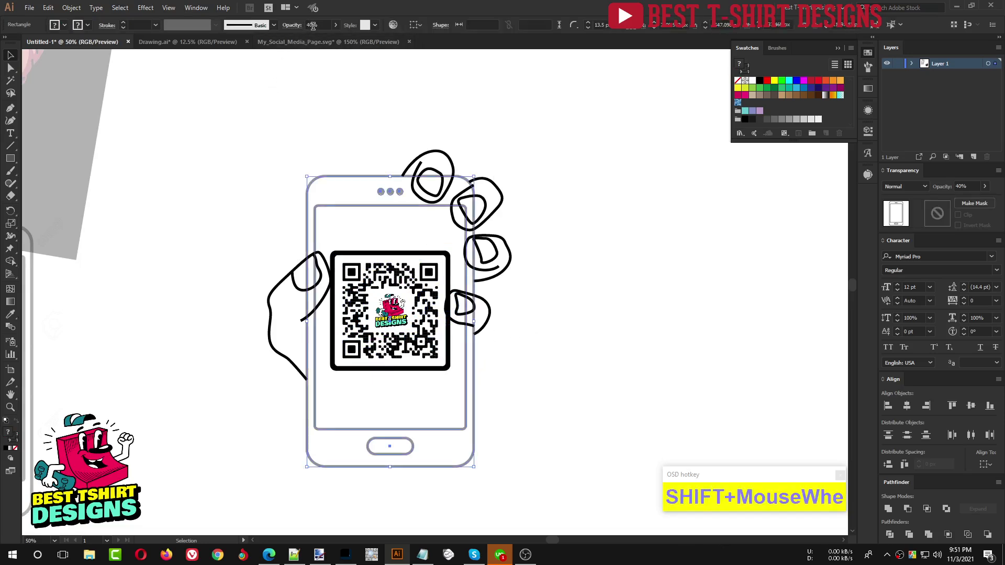
{"action": "left_click", "coordinate": [300, 142]}
Expand the phone, finger and thumb strokes into filled shapes, leaving out the QR code
{"action": "left_click_drag", "start_coordinate": [258, 136], "coordinate": [545, 471]}
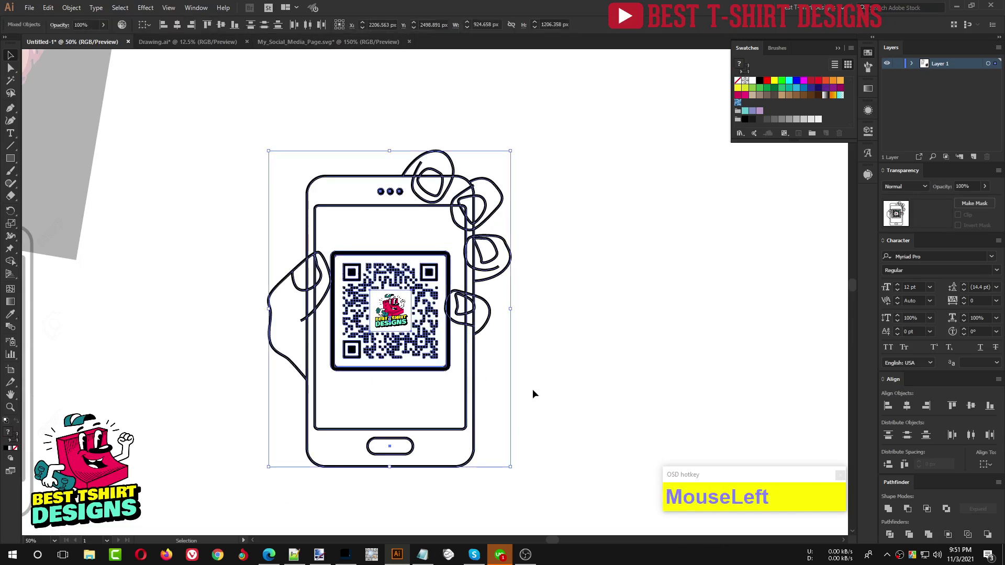
{"action": "left_click", "coordinate": [400, 345], "text": "shift"}
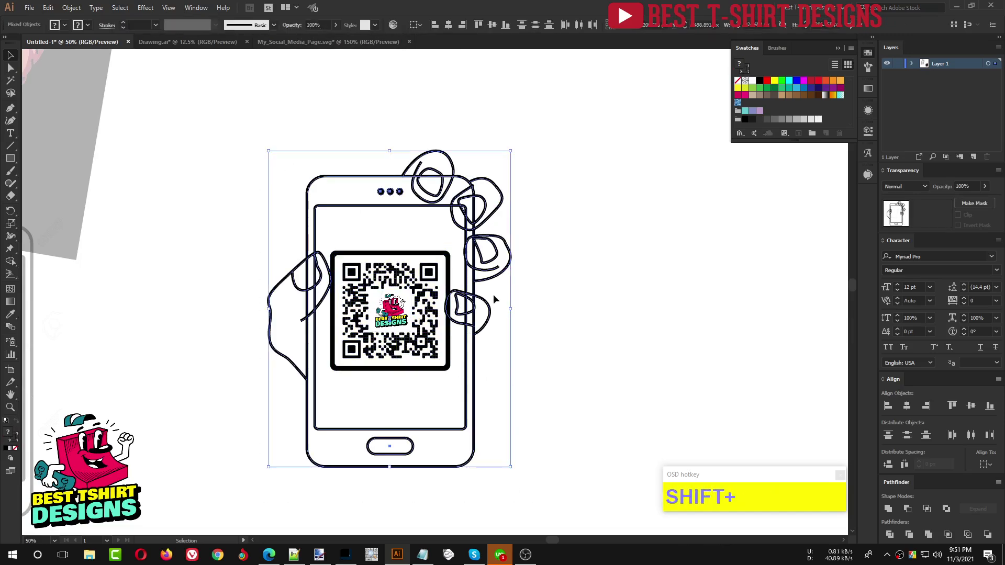
{"action": "left_click", "coordinate": [73, 10]}
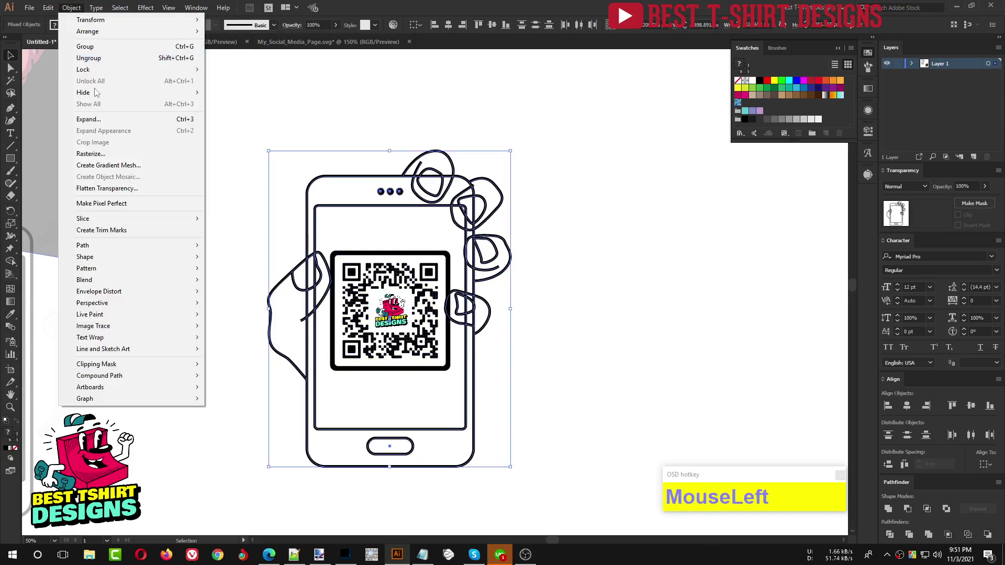
{"action": "left_click", "coordinate": [99, 120]}
{"action": "left_click", "coordinate": [470, 331]}
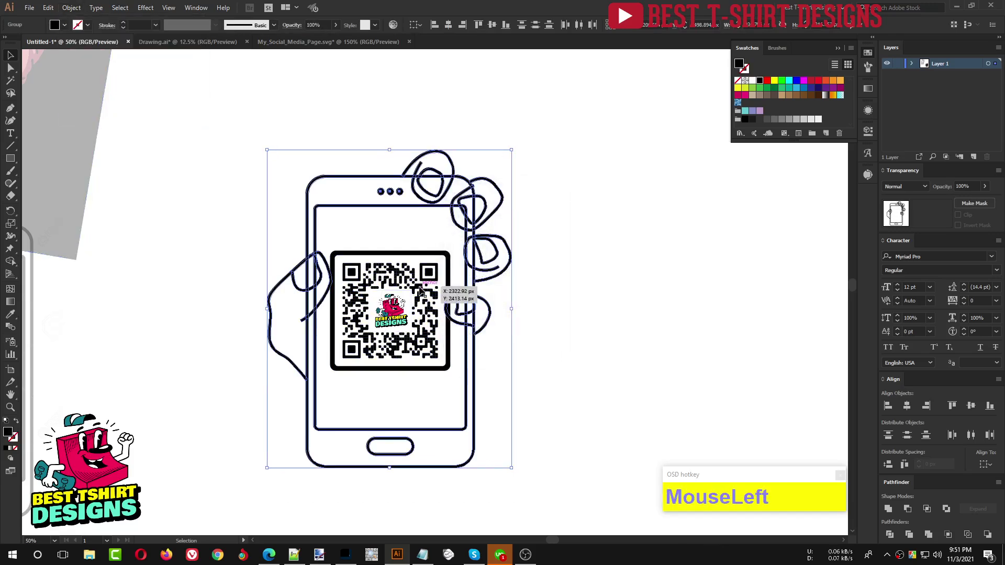
Erase the phone outline's segments crossing the topmost finger and its nail with the Shape Builder tool
{"action": "scroll", "coordinate": [486, 229], "scroll_direction": "up", "scroll_amount": 4}
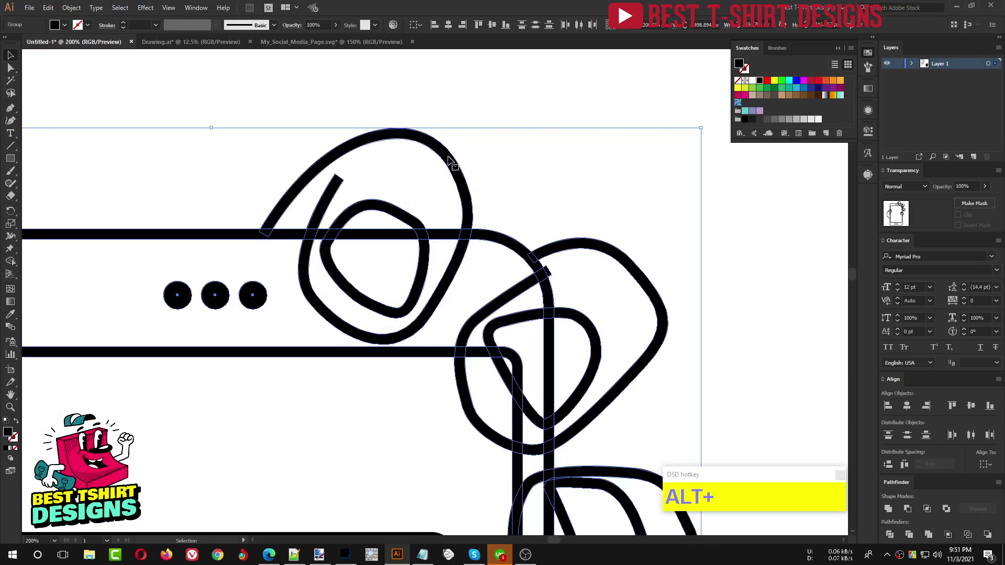
{"action": "key", "text": "shift+m"}
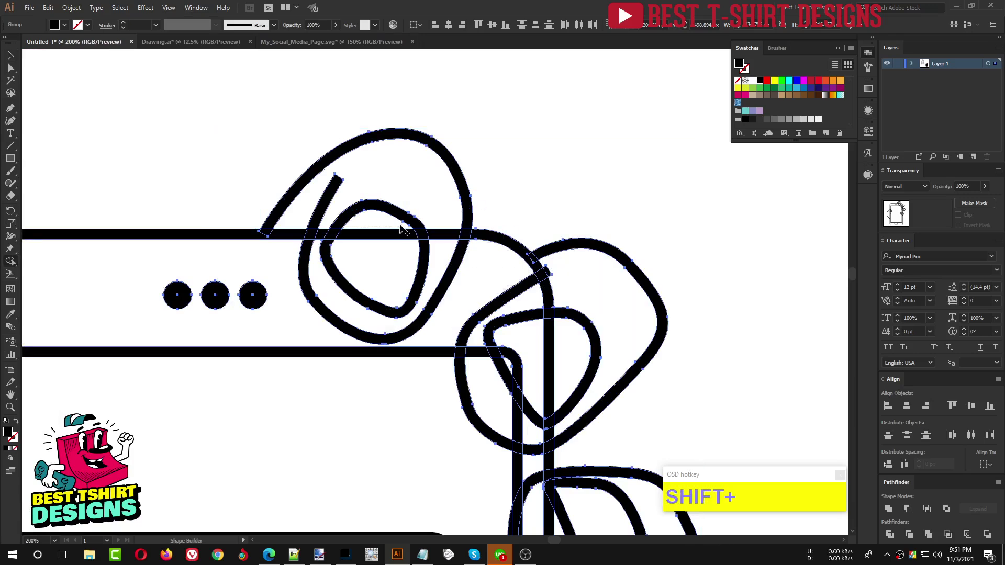
{"action": "left_click", "coordinate": [376, 236], "text": "alt"}
{"action": "left_click", "coordinate": [442, 236], "text": "alt"}
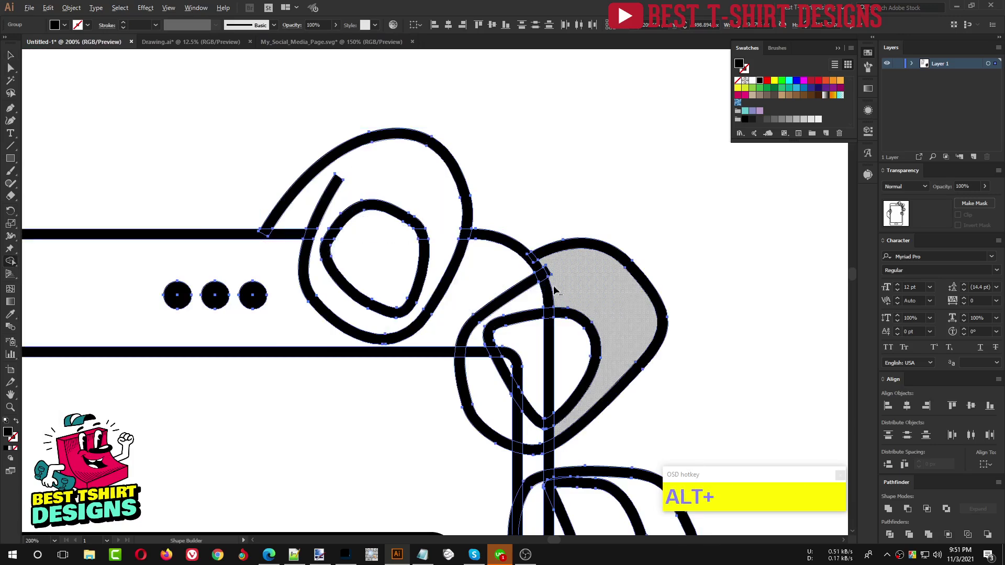
Erase the phone frame and screen border segments that run through the second finger and its nail at the upper-right corner
{"action": "scroll", "coordinate": [554, 290], "scroll_direction": "up", "scroll_amount": 2}
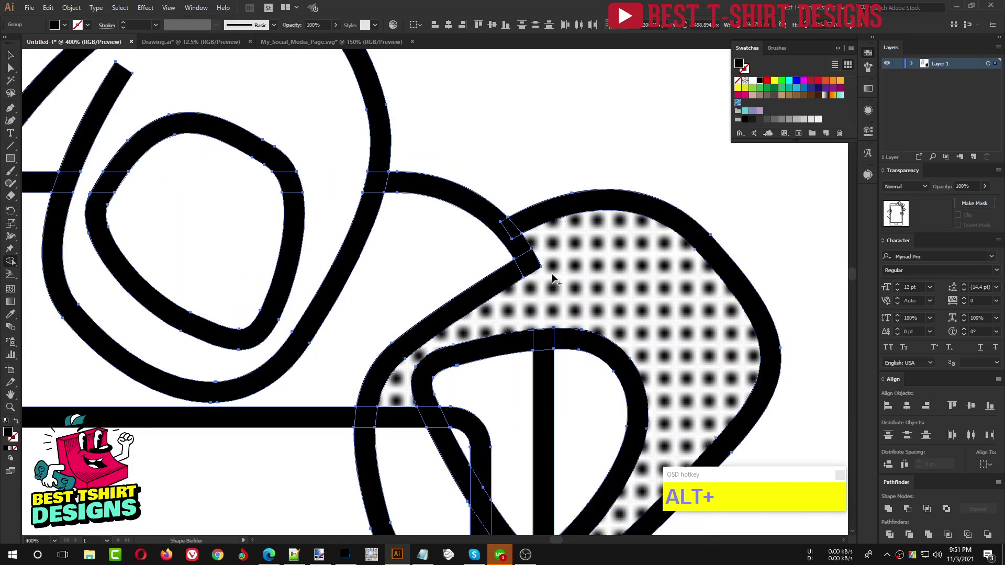
{"action": "scroll", "coordinate": [553, 279], "scroll_direction": "down", "scroll_amount": 2}
{"action": "left_click", "coordinate": [475, 343], "text": "alt"}
{"action": "left_click", "coordinate": [411, 334], "text": "alt"}
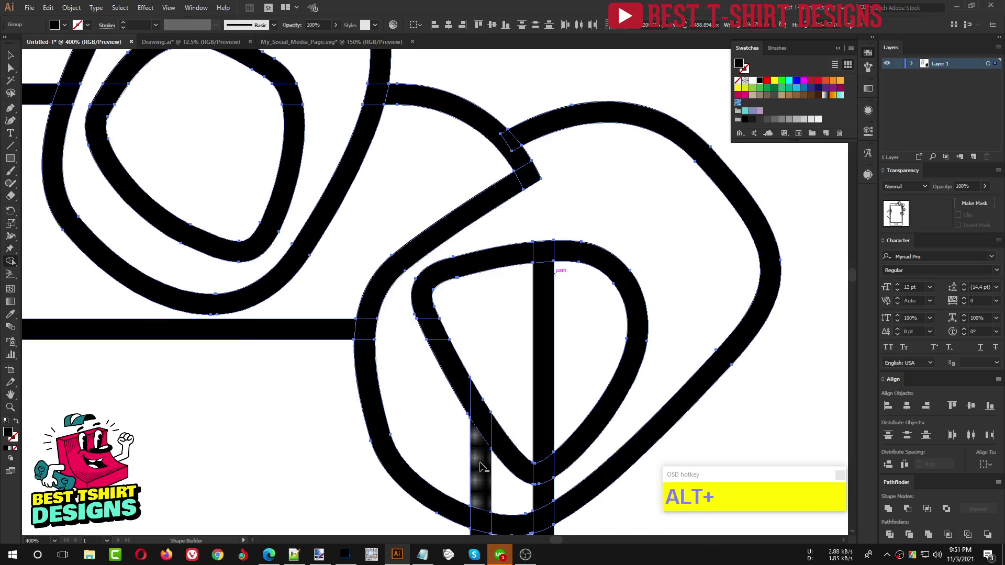
{"action": "left_click", "coordinate": [480, 461], "text": "alt"}
{"action": "left_click", "coordinate": [546, 394], "text": "alt"}
{"action": "left_click", "coordinate": [542, 492], "text": "alt"}
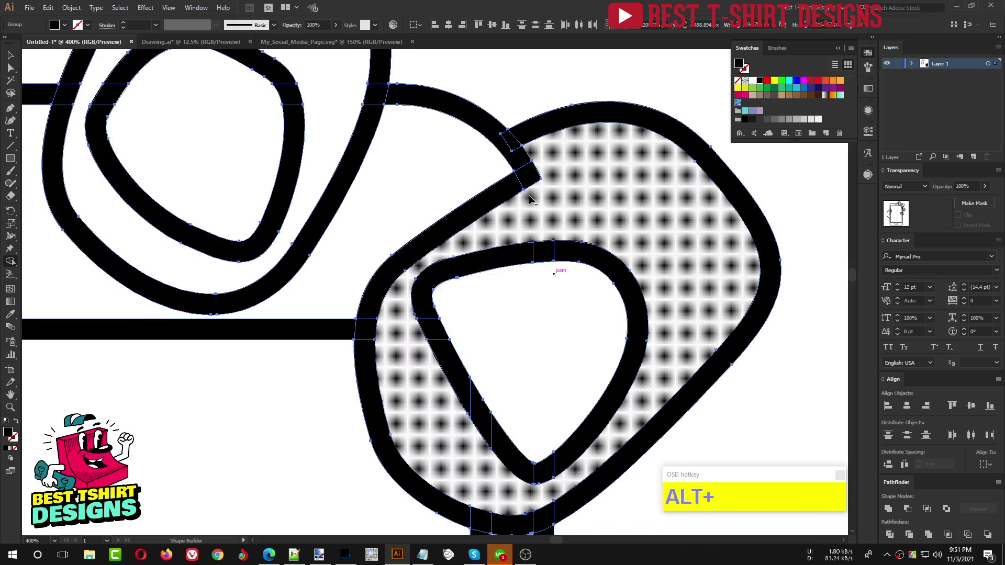
{"action": "scroll", "coordinate": [530, 199], "scroll_direction": "down", "scroll_amount": 4}
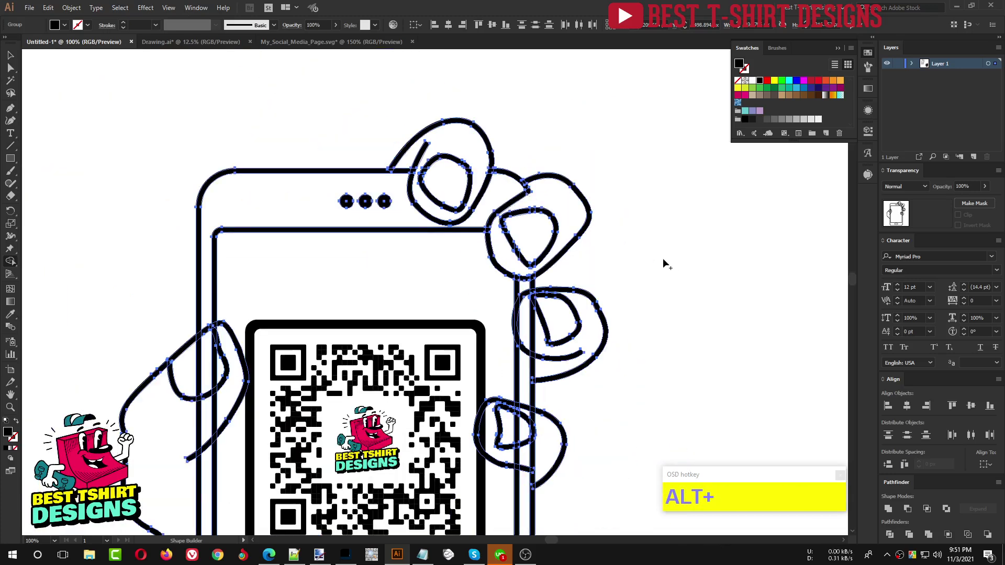
Erase the phone's right edge lines inside the third finger, including the small leftover piece at the nail's upper corner
{"action": "scroll", "coordinate": [541, 309], "scroll_direction": "up", "scroll_amount": 3}
{"action": "left_click", "coordinate": [521, 236], "text": "alt"}
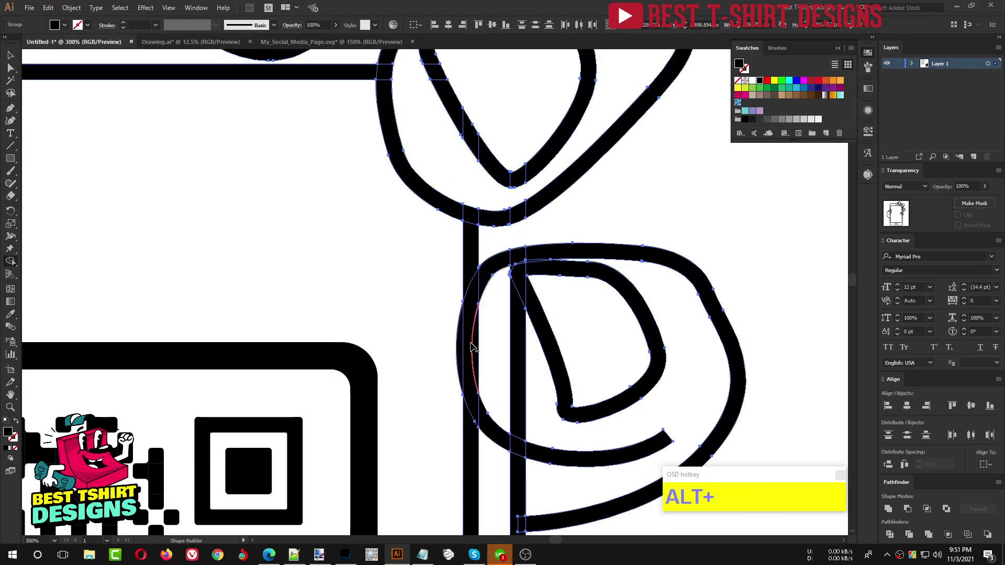
{"action": "left_click", "coordinate": [475, 350], "text": "alt"}
{"action": "left_click", "coordinate": [519, 351], "text": "alt"}
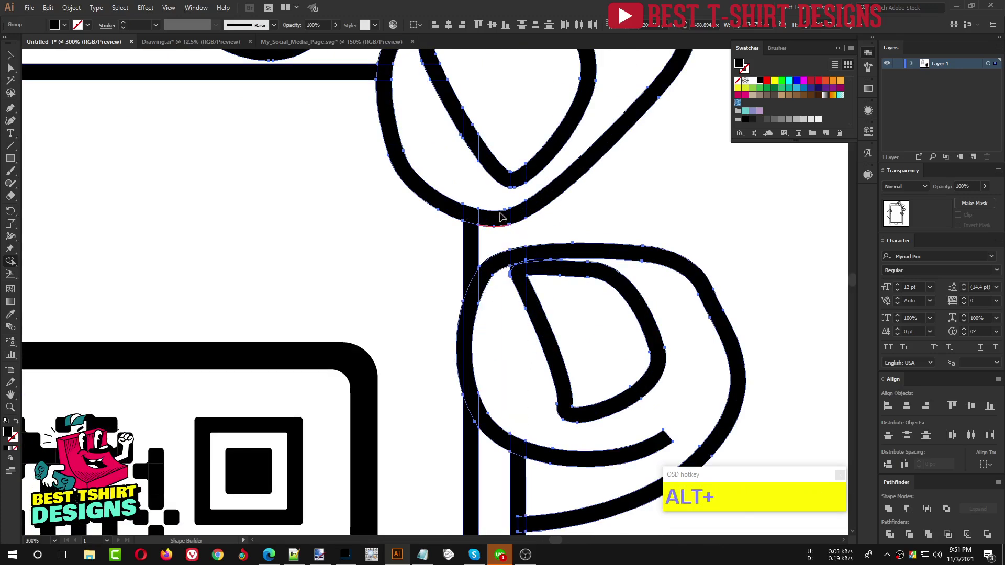
{"action": "scroll", "coordinate": [518, 261], "scroll_direction": "up", "scroll_amount": 6}
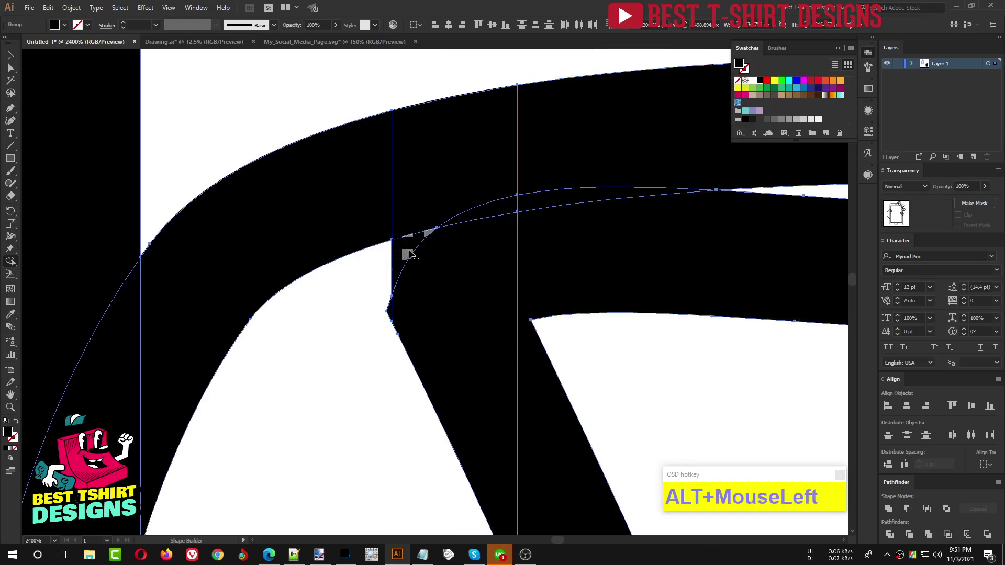
{"action": "scroll", "coordinate": [454, 186], "scroll_direction": "down", "scroll_amount": 6}
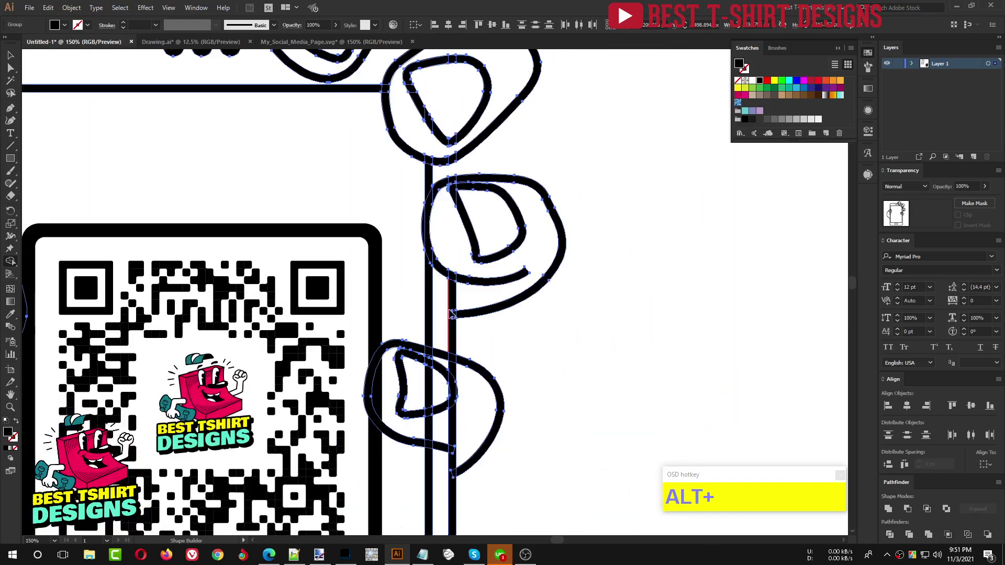
Extend the end corner of the fourth finger's lower outline slightly so it reaches the phone's outer right edge
{"action": "left_click", "coordinate": [454, 376], "text": "alt"}
{"action": "scroll", "coordinate": [507, 334], "scroll_direction": "down", "scroll_amount": 3}
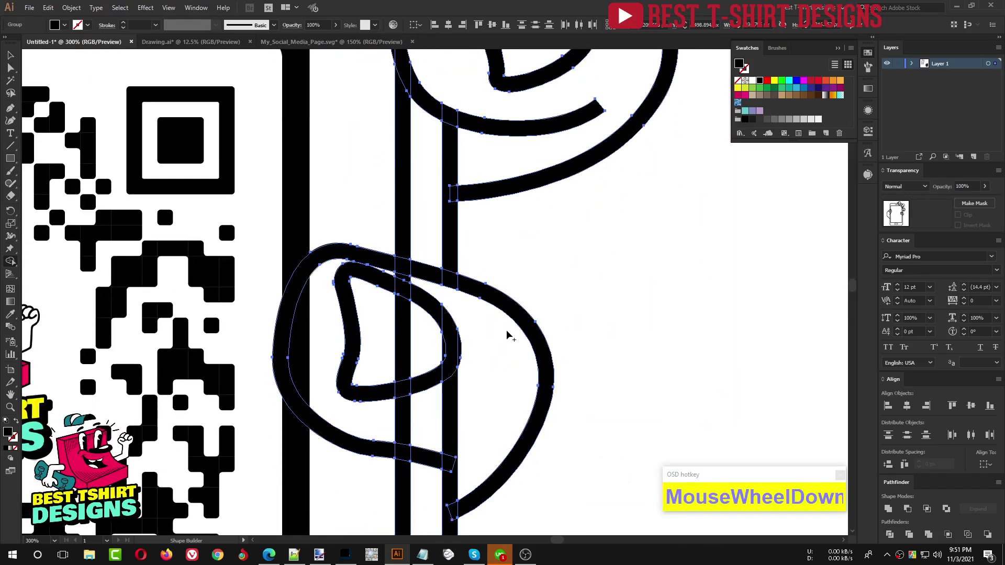
{"action": "scroll", "coordinate": [506, 333], "scroll_direction": "down", "scroll_amount": 1}
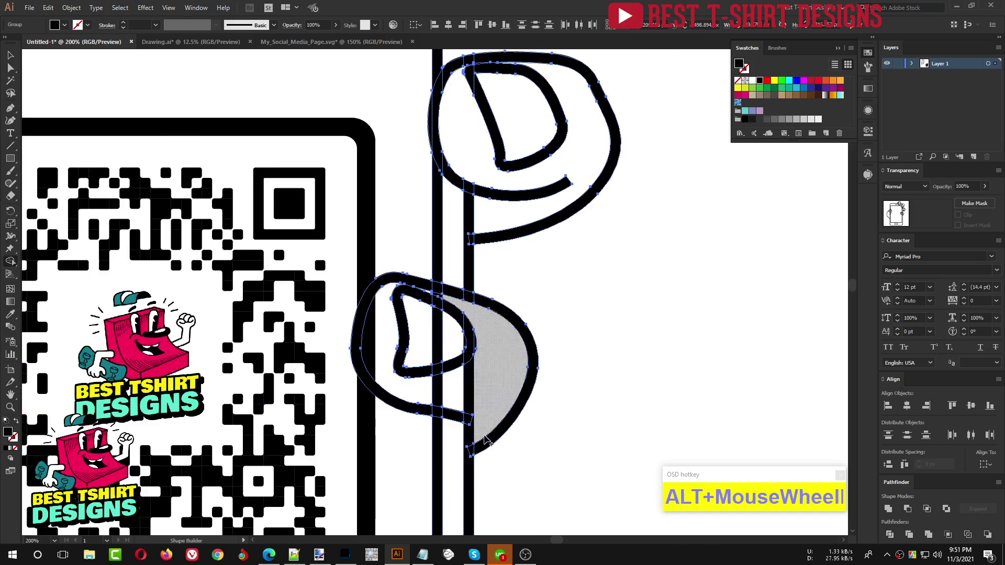
{"action": "scroll", "coordinate": [469, 426], "scroll_direction": "up", "scroll_amount": 2, "text": "alt"}
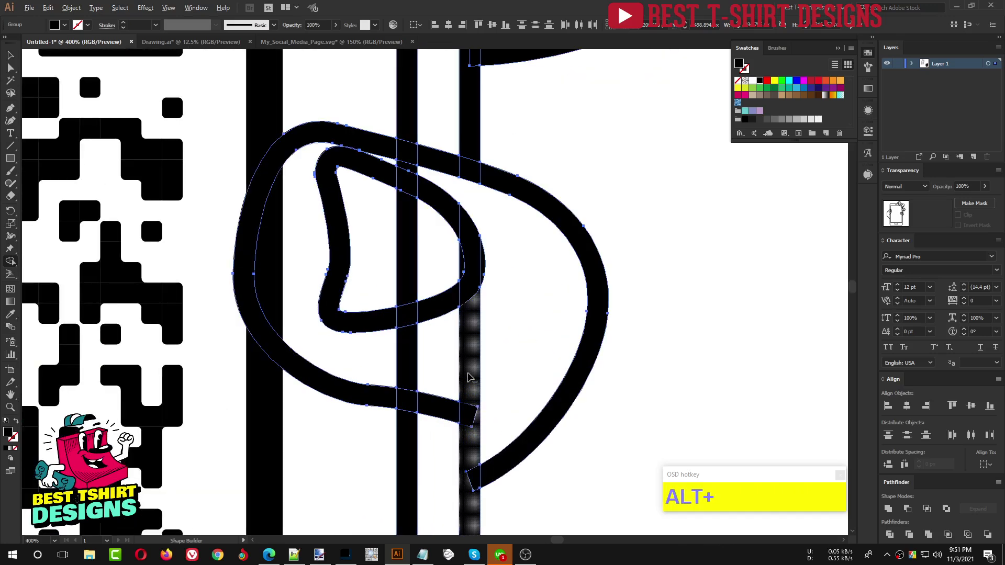
{"action": "scroll", "coordinate": [494, 363], "scroll_direction": "down", "scroll_amount": 1, "text": "alt"}
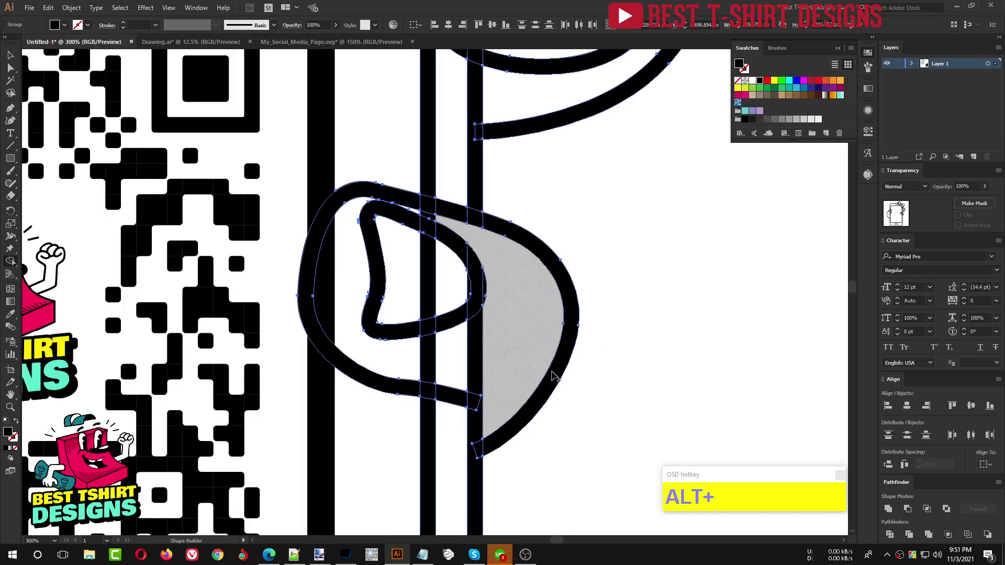
{"action": "key", "text": "v"}
{"action": "left_click", "coordinate": [632, 381]}
{"action": "scroll", "coordinate": [489, 419], "scroll_direction": "up", "scroll_amount": 1, "text": "alt"}
{"action": "key", "text": "a"}
{"action": "left_click", "coordinate": [460, 399]}
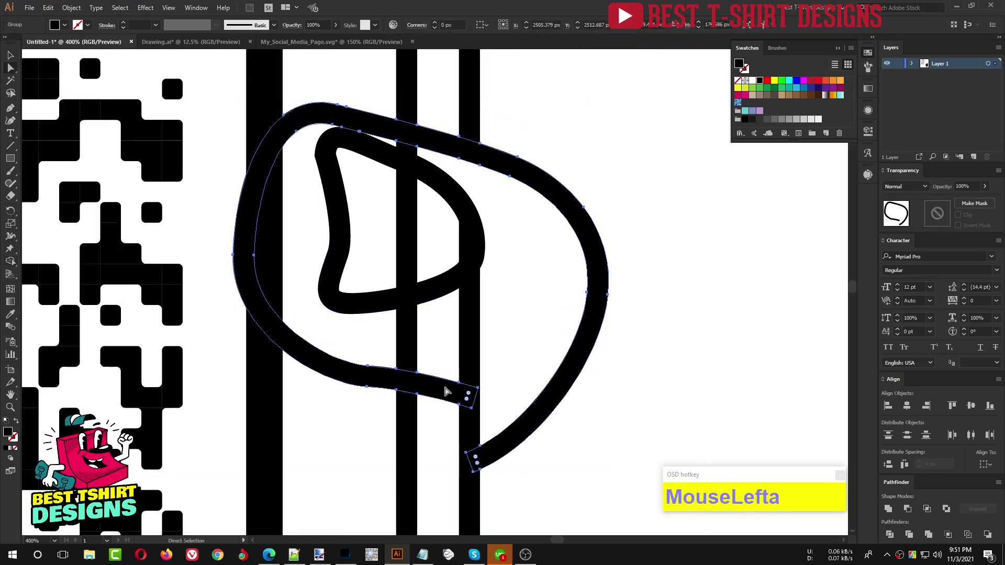
{"action": "scroll", "coordinate": [484, 403], "scroll_direction": "up", "scroll_amount": 1, "text": "alt"}
{"action": "scroll", "coordinate": [484, 403], "scroll_direction": "up", "scroll_amount": 1, "text": "alt"}
{"action": "left_click_drag", "start_coordinate": [476, 374], "coordinate": [479, 377]}
{"action": "left_click", "coordinate": [516, 377]}
{"action": "key", "text": "v"}
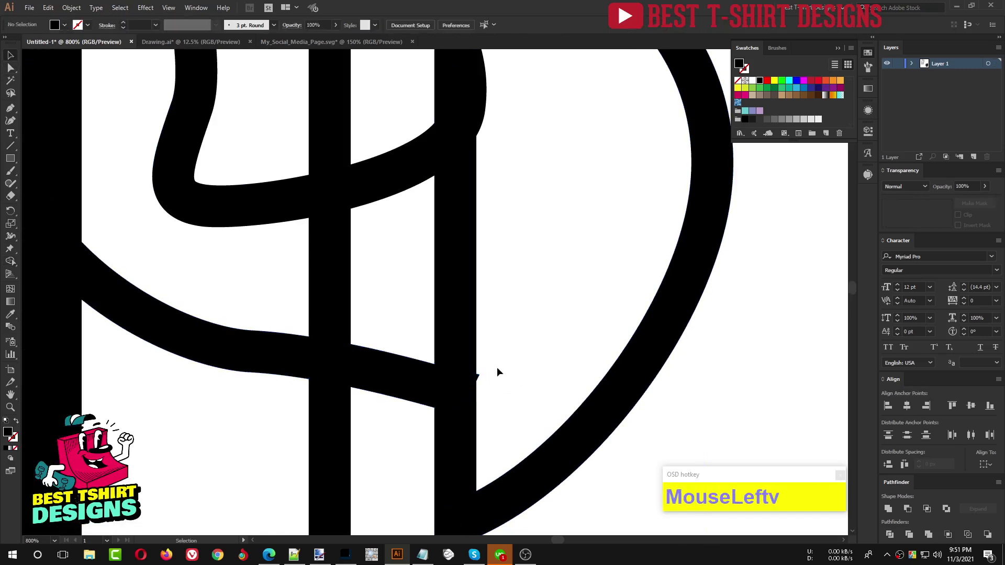
Erase the QR code frame's border segment that runs through the fourth finger with the Shape Builder tool
{"action": "scroll", "coordinate": [473, 369], "scroll_direction": "down", "scroll_amount": 2, "text": "alt"}
{"action": "scroll", "coordinate": [539, 425], "scroll_direction": "down", "scroll_amount": 1, "text": "alt"}
{"action": "left_click_drag", "start_coordinate": [573, 461], "coordinate": [340, 163]}
{"action": "key", "text": "shift+m"}
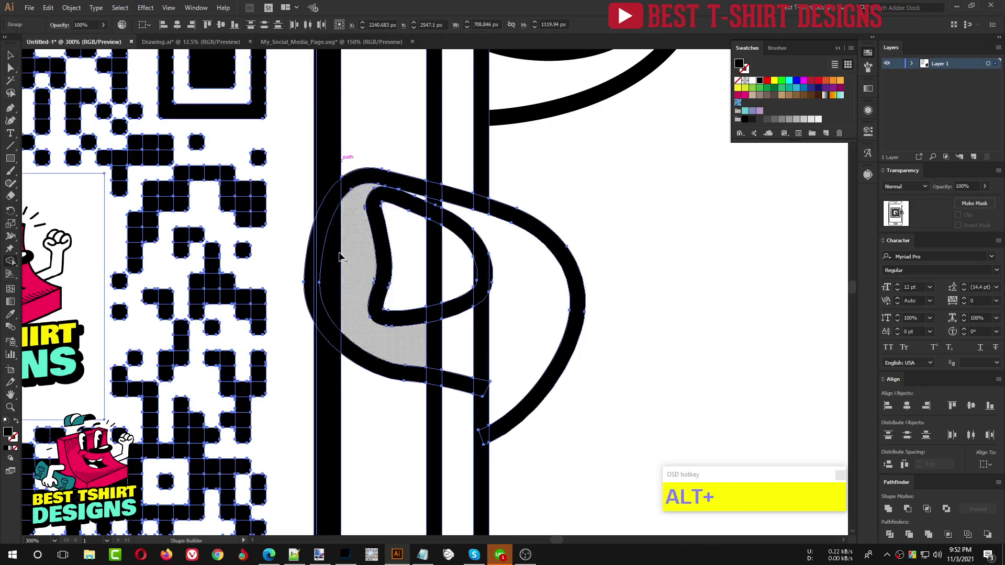
{"action": "left_click", "coordinate": [360, 285], "text": "alt"}
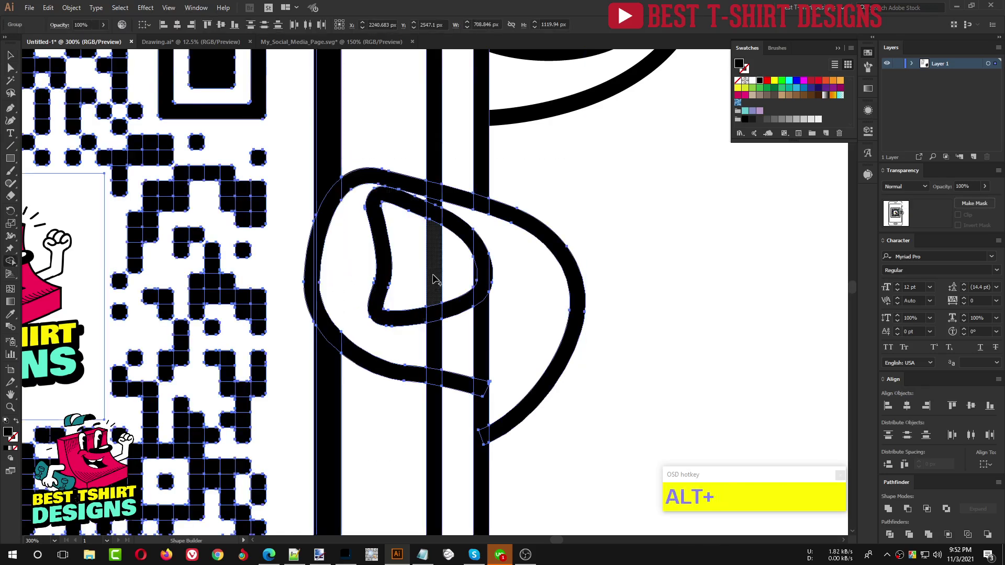
Reselect the phone and fourth finger without the QR code, and erase the phone edge segments inside the finger and its nail
{"action": "key", "text": "alt+v"}
{"action": "left_click", "coordinate": [606, 313]}
{"action": "left_click_drag", "start_coordinate": [605, 427], "coordinate": [319, 173]}
{"action": "left_click", "coordinate": [264, 218], "text": "shift"}
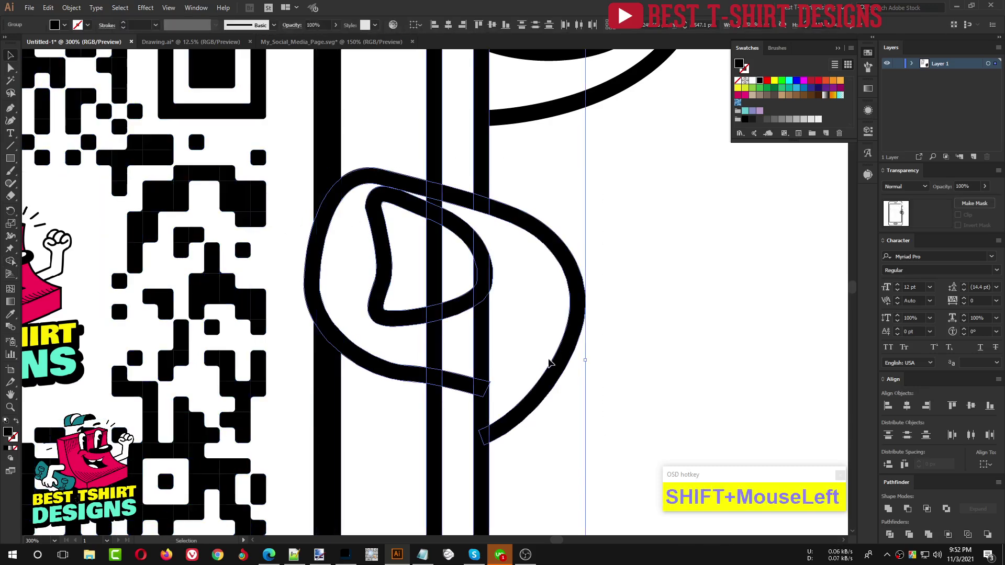
{"action": "key", "text": "shift+m"}
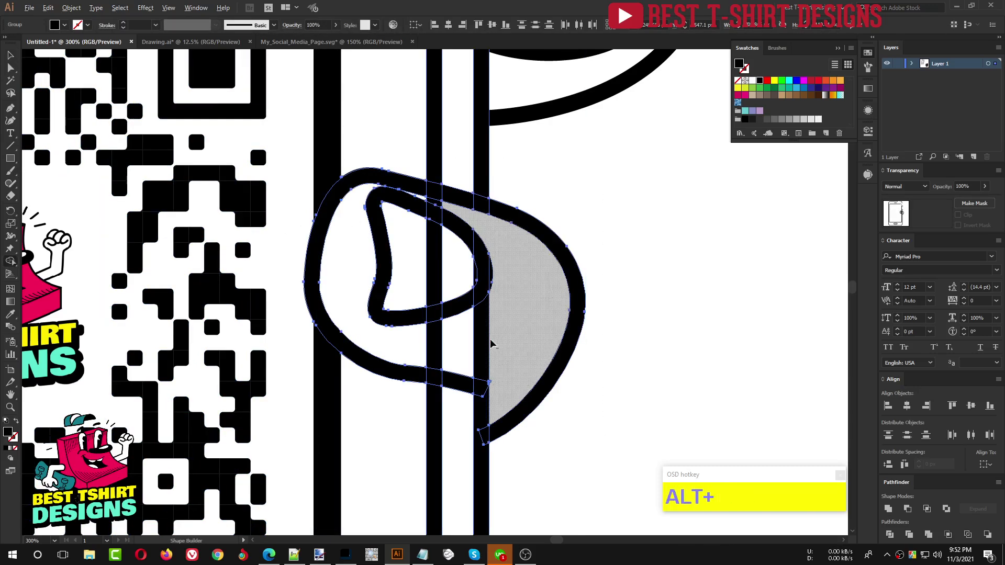
{"action": "left_click", "coordinate": [484, 340], "text": "alt"}
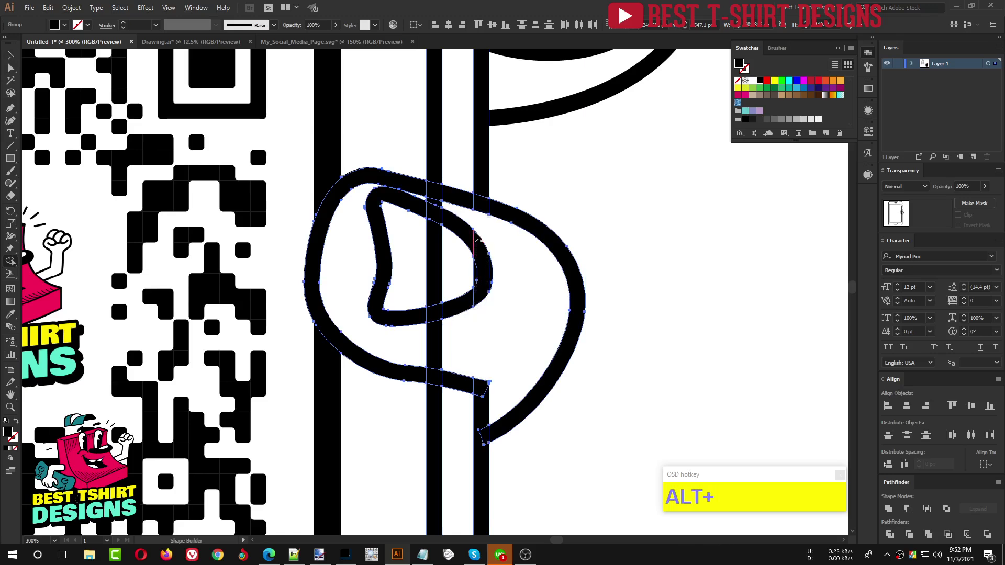
{"action": "scroll", "coordinate": [476, 236], "scroll_direction": "up", "scroll_amount": 3}
{"action": "left_click", "coordinate": [354, 309], "text": "alt"}
{"action": "left_click", "coordinate": [366, 152], "text": "alt"}
{"action": "scroll", "coordinate": [377, 168], "scroll_direction": "down", "scroll_amount": 1}
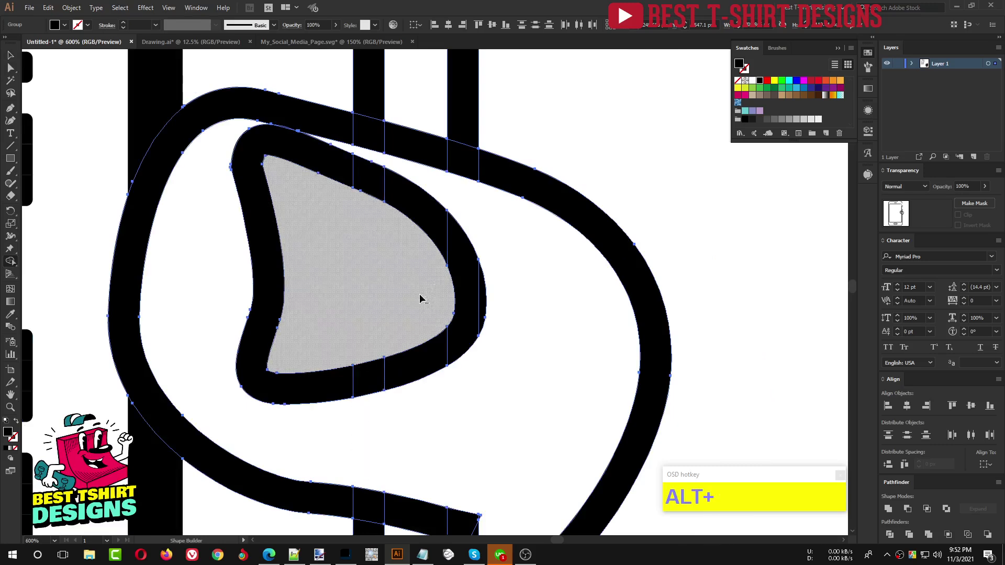
{"action": "scroll", "coordinate": [455, 278], "scroll_direction": "down", "scroll_amount": 5}
{"action": "key", "text": "alt+v"}
{"action": "scroll", "coordinate": [536, 275], "scroll_direction": "down", "scroll_amount": 1}
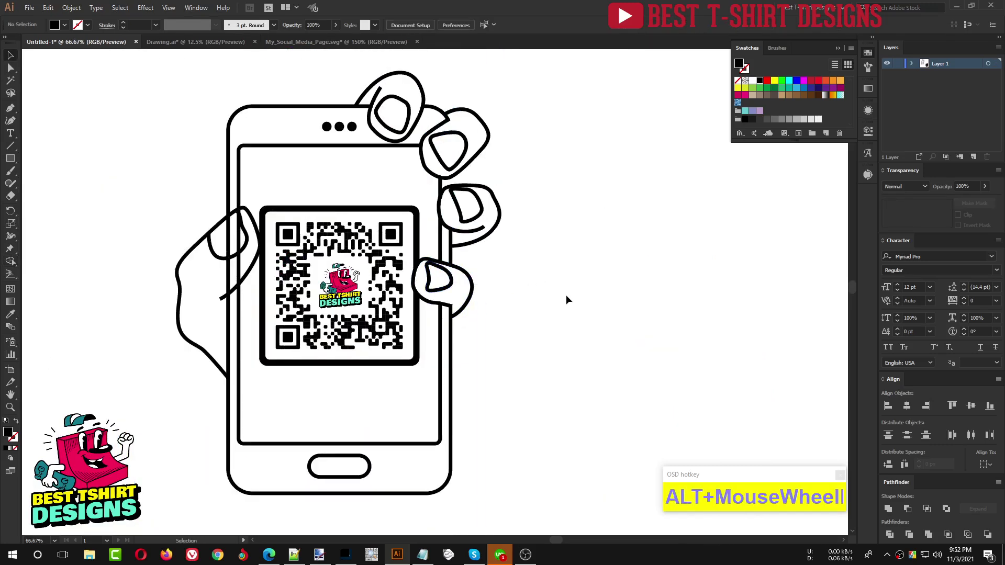
{"action": "left_click", "coordinate": [567, 294]}
Erase the phone's left edge and screen border segments that cross the thumb and its nail with the Shape Builder tool
{"action": "scroll", "coordinate": [566, 294], "scroll_direction": "up", "scroll_amount": 1}
{"action": "scroll", "coordinate": [212, 280], "scroll_direction": "up", "scroll_amount": 3}
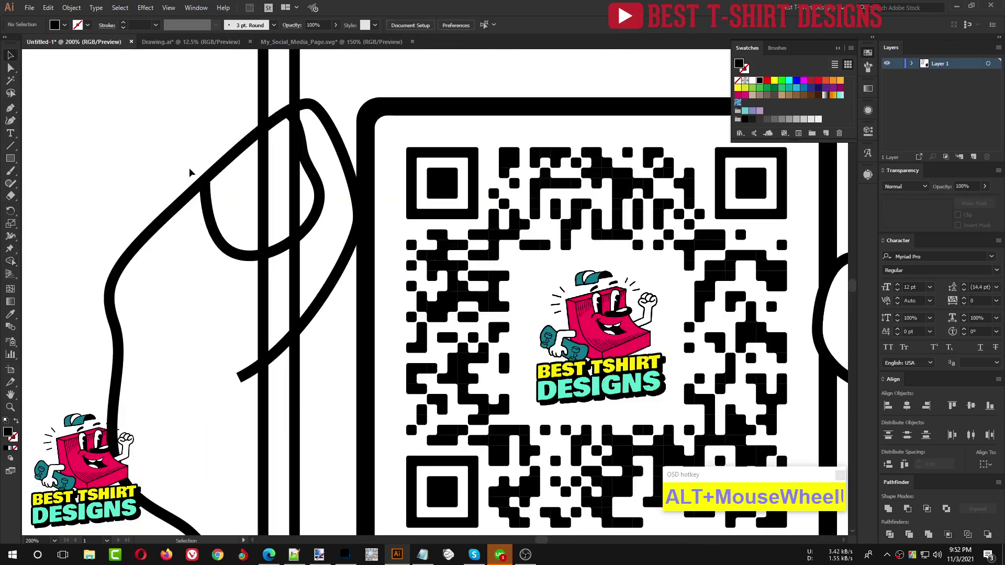
{"action": "left_click_drag", "start_coordinate": [188, 134], "coordinate": [316, 365]}
{"action": "key", "text": "shift+m"}
{"action": "left_click", "coordinate": [295, 202], "text": "alt"}
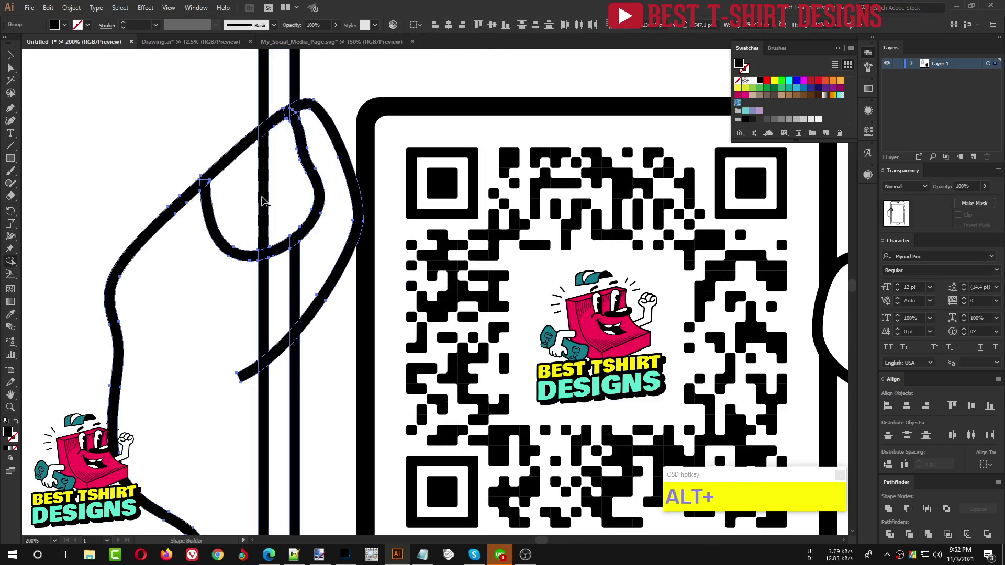
{"action": "left_click", "coordinate": [265, 240], "text": "alt"}
{"action": "left_click", "coordinate": [265, 288], "text": "alt"}
{"action": "left_click", "coordinate": [295, 273], "text": "alt"}
{"action": "scroll", "coordinate": [296, 101], "scroll_direction": "up", "scroll_amount": 5}
{"action": "scroll", "coordinate": [267, 195], "scroll_direction": "down", "scroll_amount": 6}
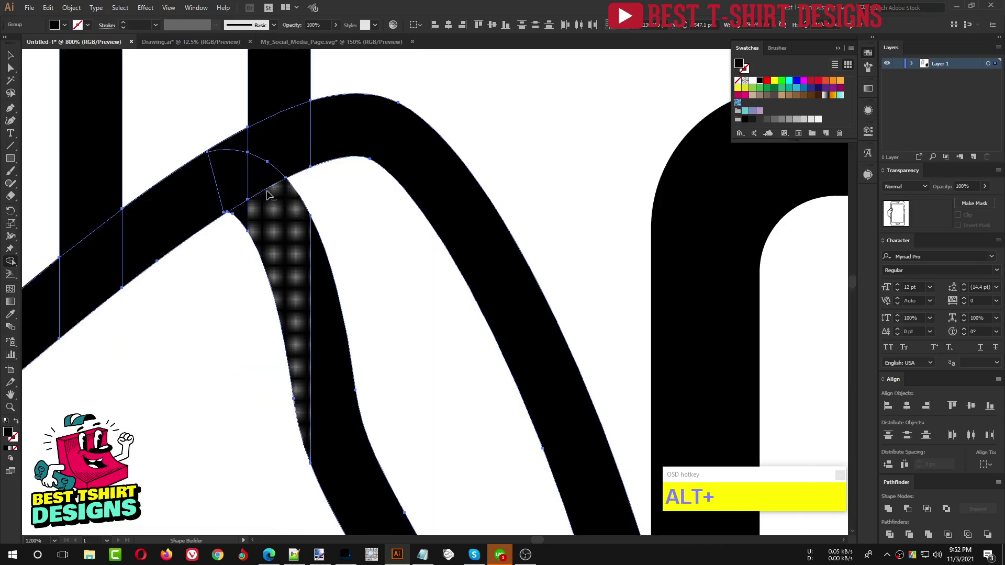
{"action": "scroll", "coordinate": [268, 195], "scroll_direction": "down", "scroll_amount": 4}
{"action": "key", "text": "v"}
{"action": "left_click", "coordinate": [616, 297]}
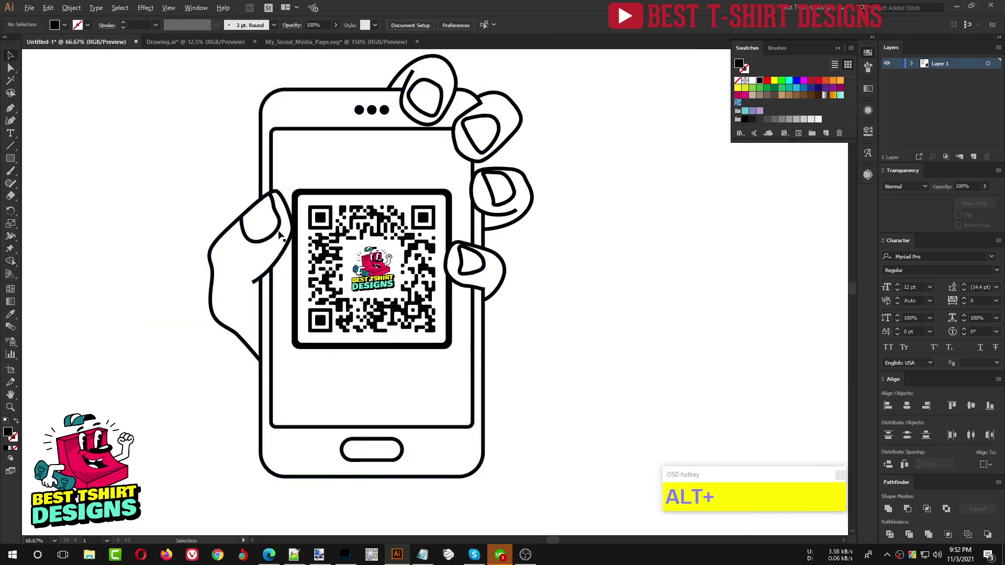
Group the phone, QR code, fingers and thumb into a single object
{"action": "scroll", "coordinate": [274, 228], "scroll_direction": "up", "scroll_amount": 6}
{"action": "scroll", "coordinate": [274, 229], "scroll_direction": "down", "scroll_amount": 4}
{"action": "left_click", "coordinate": [522, 279]}
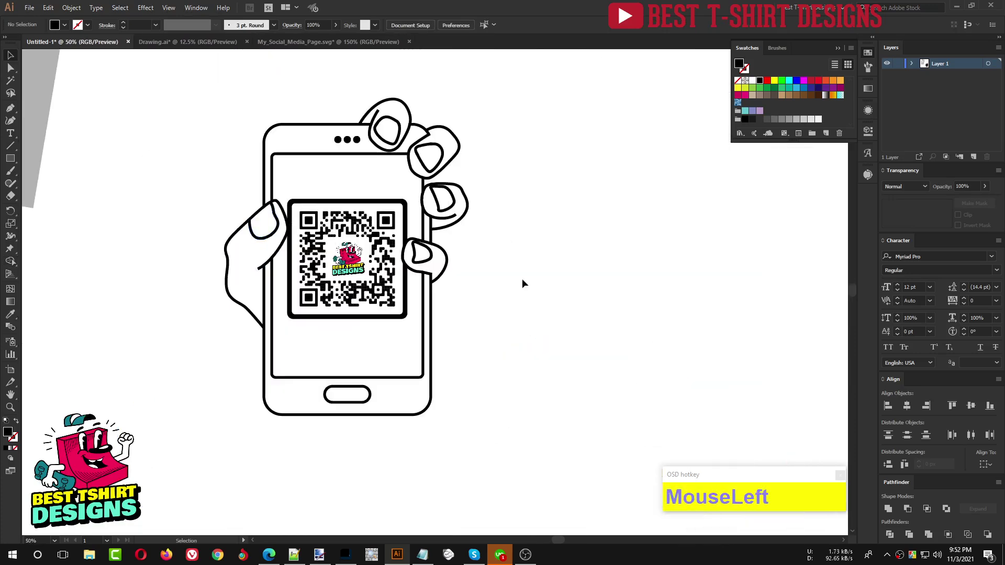
{"action": "scroll", "coordinate": [522, 278], "scroll_direction": "down", "scroll_amount": 2}
{"action": "left_click_drag", "start_coordinate": [312, 132], "coordinate": [559, 413]}
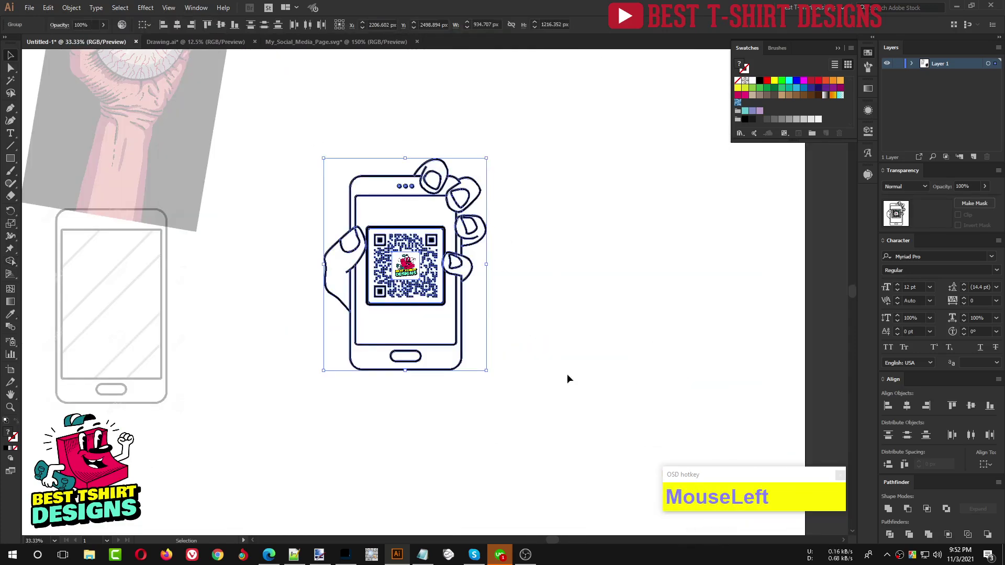
{"action": "key", "text": "ctrl+g"}
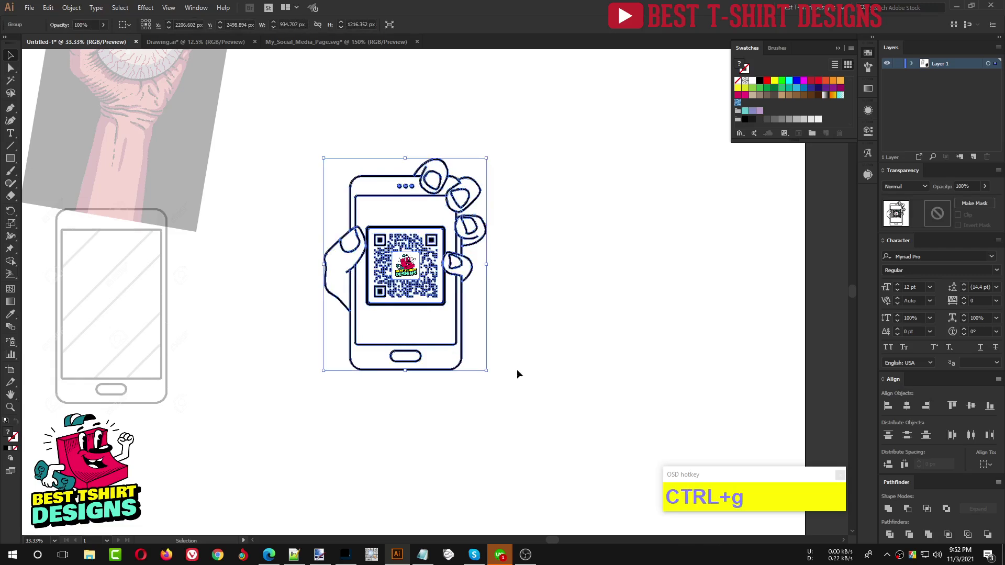
{"action": "left_click", "coordinate": [517, 369]}
{"action": "scroll", "coordinate": [534, 341], "scroll_direction": "up", "scroll_amount": 1}
{"action": "left_click", "coordinate": [511, 281]}
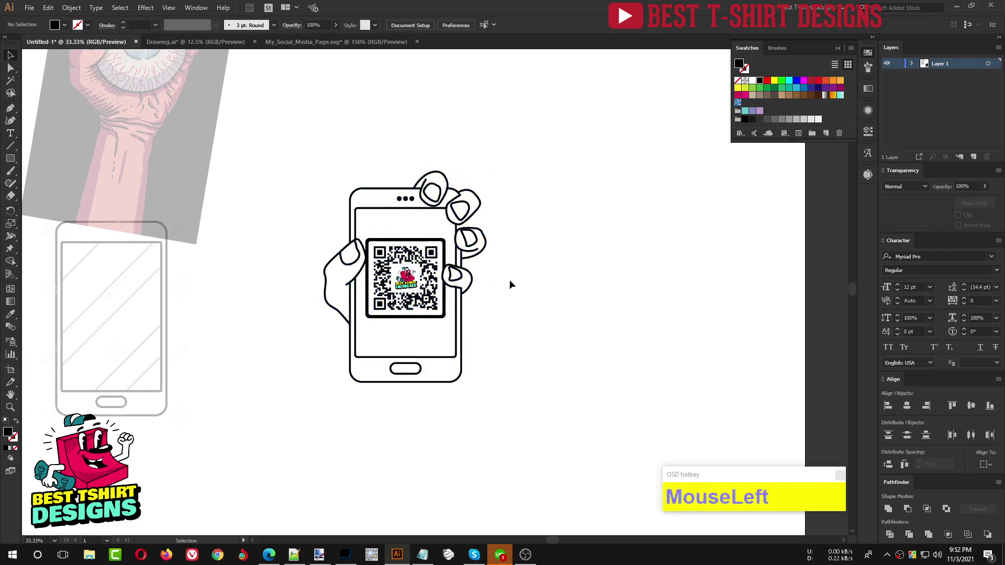
Shave the blunt lower end of the thumb's outline to a tapered point with the Eraser tool
{"action": "scroll", "coordinate": [344, 284], "scroll_direction": "up", "scroll_amount": 2, "text": "alt"}
{"action": "scroll", "coordinate": [343, 284], "scroll_direction": "up", "scroll_amount": 5, "text": "alt"}
{"action": "left_click", "coordinate": [352, 351]}
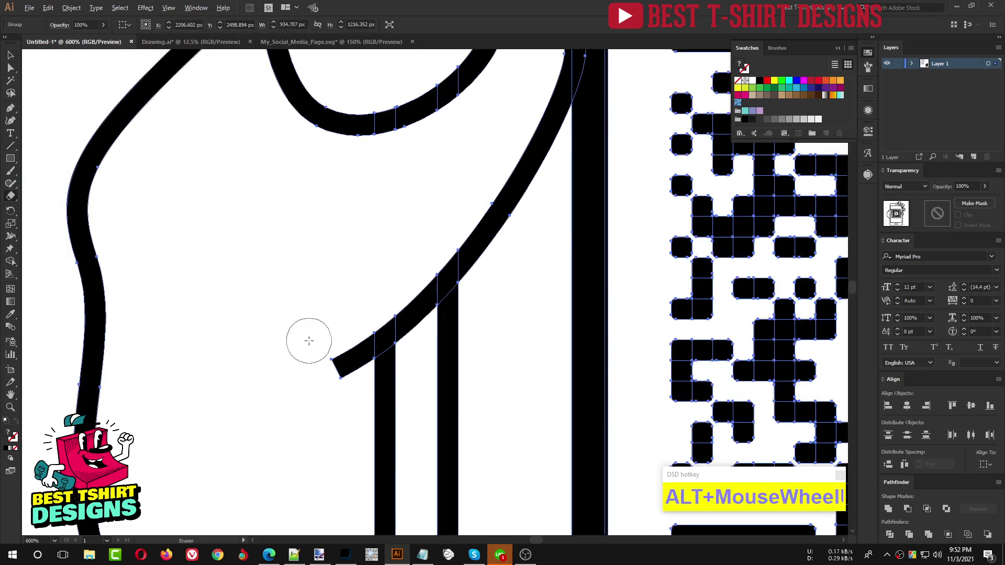
{"action": "scroll", "coordinate": [317, 340], "scroll_direction": "up", "scroll_amount": 1, "text": "alt"}
{"action": "mouse_move", "coordinate": [370, 302]}
{"action": "left_mouse_down"}
{"action": "mouse_move", "coordinate": [352, 347]}
{"action": "mouse_move", "coordinate": [265, 414]}
{"action": "mouse_move", "coordinate": [236, 384]}
{"action": "left_mouse_up"}
{"action": "key", "text": "ctrl+z"}
{"action": "left_click_drag", "start_coordinate": [373, 309], "coordinate": [314, 378]}
{"action": "scroll", "coordinate": [280, 359], "scroll_direction": "down", "scroll_amount": 5, "text": "alt"}
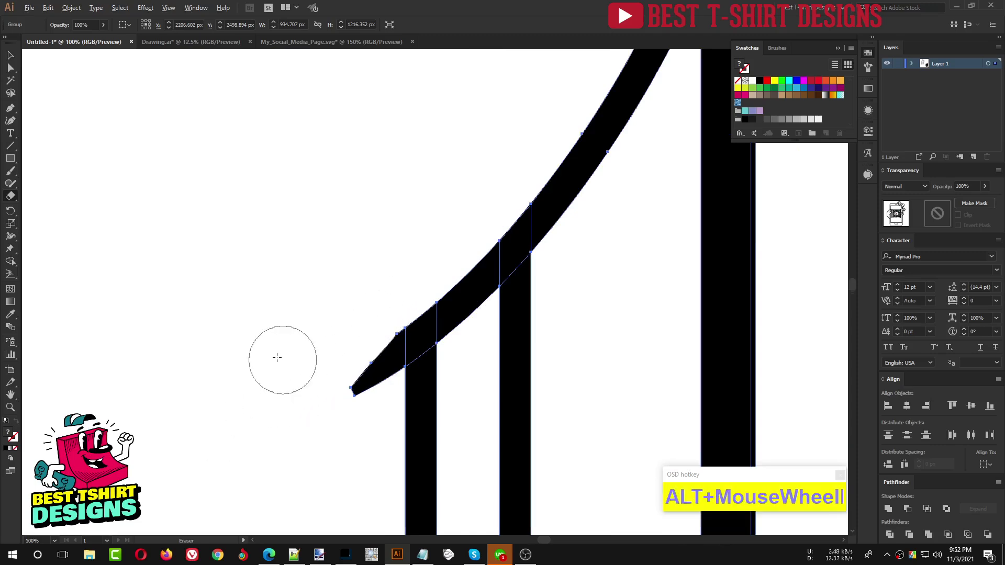
{"action": "key", "text": "v"}
{"action": "left_click", "coordinate": [684, 376]}
Taper the open end of the third finger's inner lower line with the Eraser tool
{"action": "scroll", "coordinate": [685, 377], "scroll_direction": "up", "scroll_amount": 4, "text": "alt"}
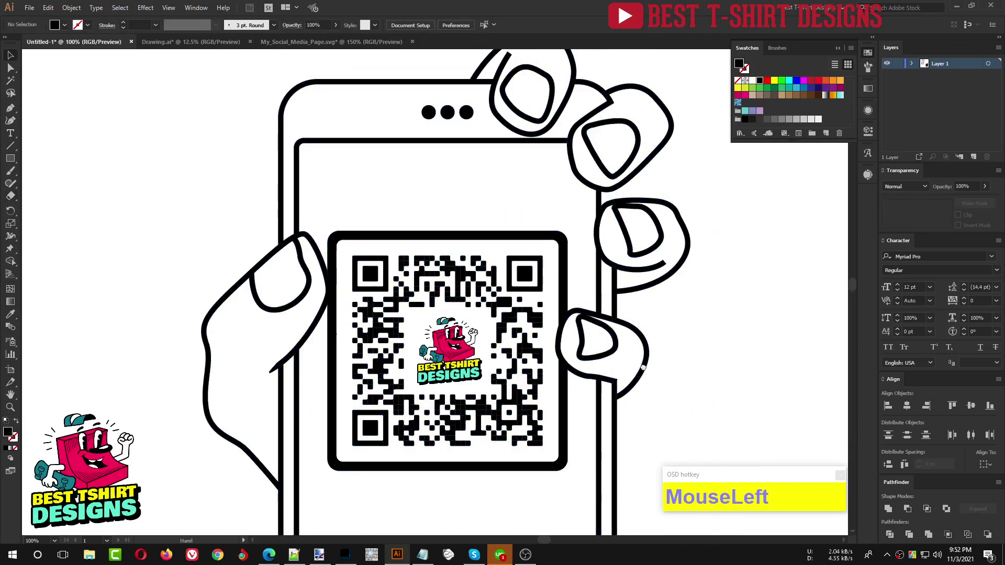
{"action": "scroll", "coordinate": [583, 293], "scroll_direction": "up", "scroll_amount": 2, "text": "alt"}
{"action": "left_click", "coordinate": [556, 317]}
{"action": "key", "text": "shift+e"}
{"action": "left_click_drag", "start_coordinate": [511, 296], "coordinate": [586, 270]}
{"action": "scroll", "coordinate": [520, 288], "scroll_direction": "down", "scroll_amount": 3, "text": "alt"}
{"action": "key", "text": "v"}
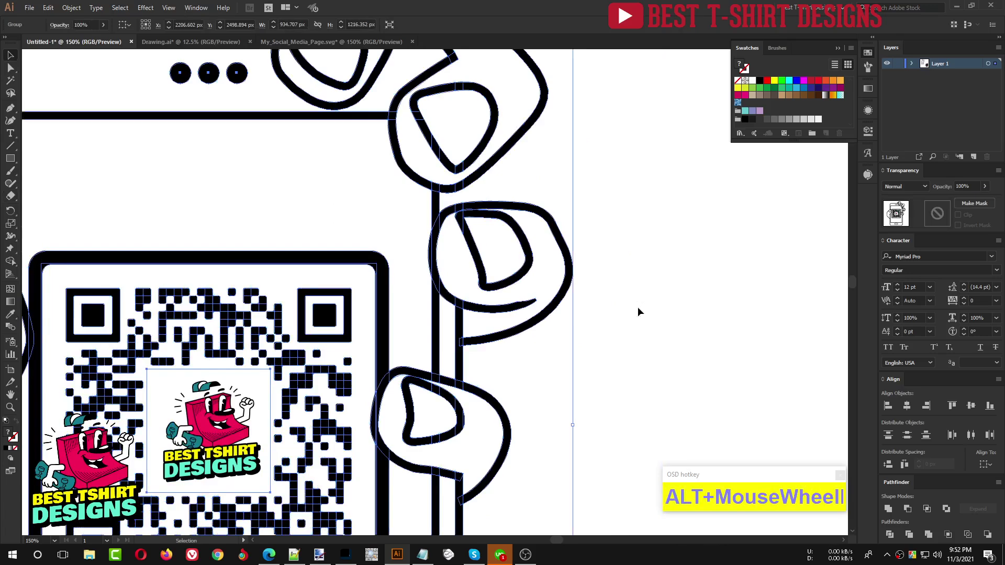
{"action": "left_click", "coordinate": [638, 311]}
{"action": "scroll", "coordinate": [638, 312], "scroll_direction": "down", "scroll_amount": 2, "text": "alt"}
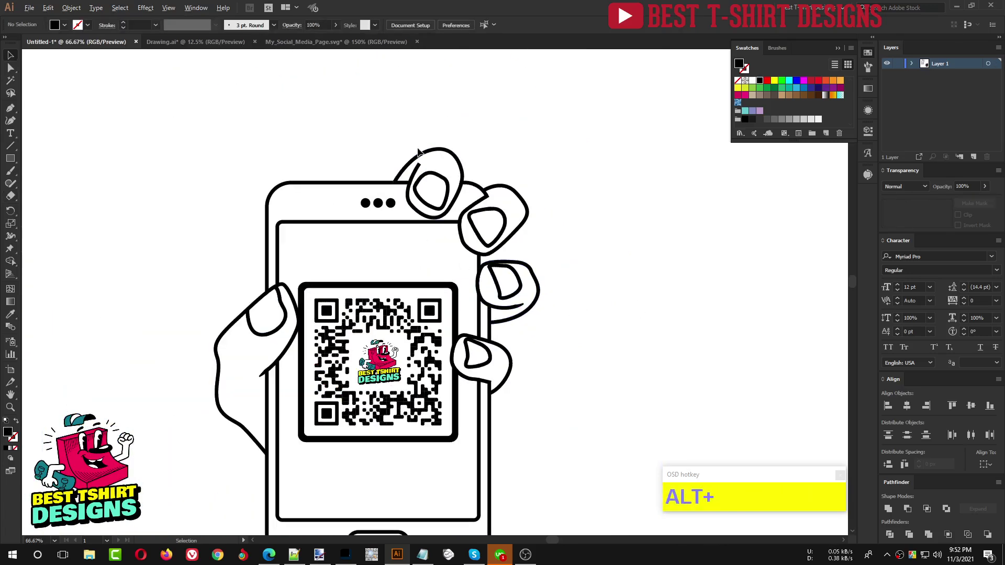
Taper the open inner end of the topmost finger's outline to a point using a smaller eraser
{"action": "scroll", "coordinate": [418, 153], "scroll_direction": "up", "scroll_amount": 5, "text": "alt"}
{"action": "left_click", "coordinate": [428, 241]}
{"action": "key", "text": "shift+e"}
{"action": "mouse_move", "coordinate": [439, 262]}
{"action": "left_mouse_down"}
{"action": "mouse_move", "coordinate": [437, 252]}
{"action": "mouse_move", "coordinate": [472, 224]}
{"action": "left_mouse_up"}
{"action": "left_click_drag", "start_coordinate": [435, 279], "coordinate": [432, 285]}
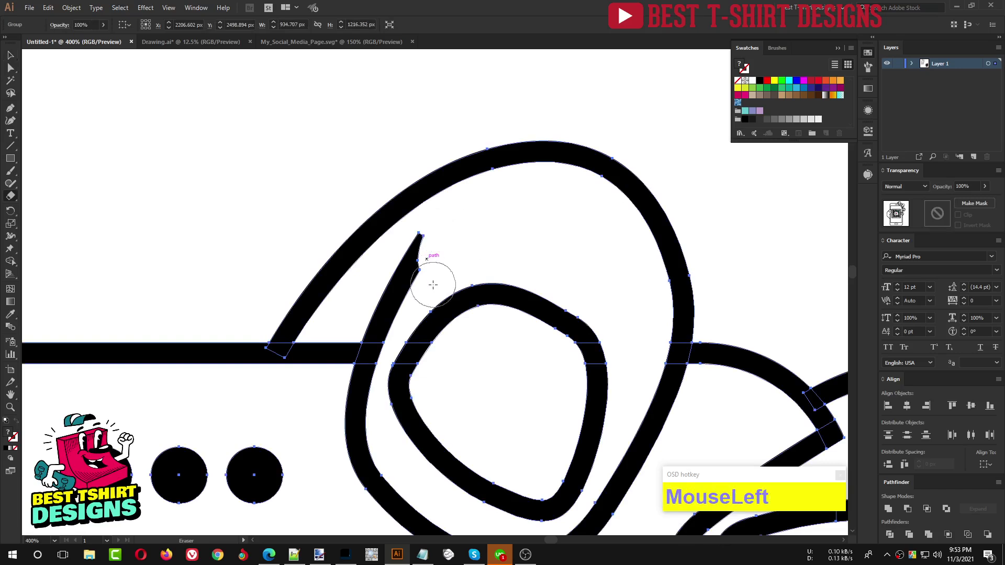
{"action": "key", "text": "shift"}
{"action": "key", "text": "ctrl+z"}
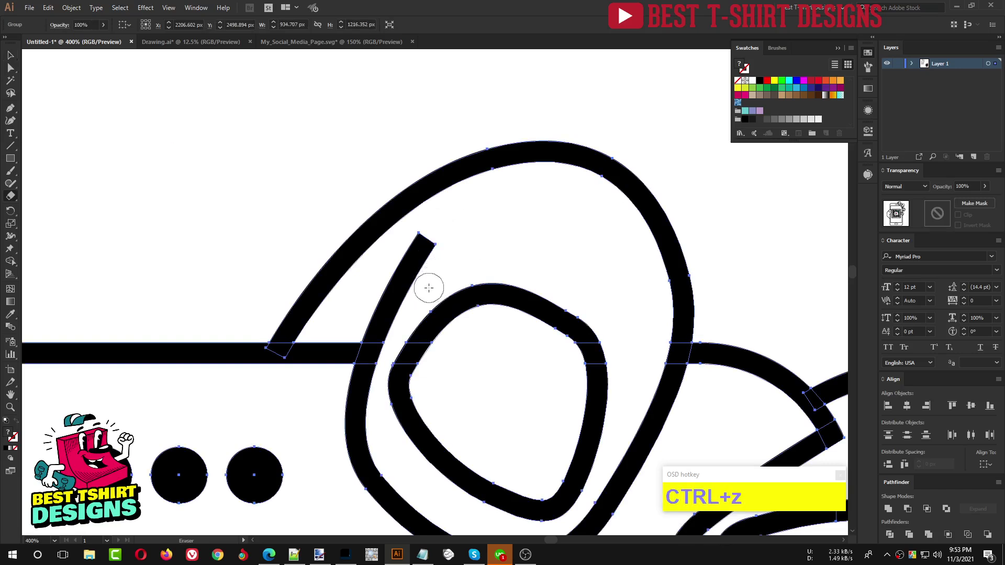
{"action": "left_click_drag", "start_coordinate": [426, 288], "coordinate": [438, 240]}
{"action": "scroll", "coordinate": [454, 208], "scroll_direction": "down", "scroll_amount": 4}
{"action": "key", "text": "v"}
{"action": "left_click", "coordinate": [556, 199]}
{"action": "scroll", "coordinate": [357, 179], "scroll_direction": "down", "scroll_amount": 2}
{"action": "left_click", "coordinate": [548, 268]}
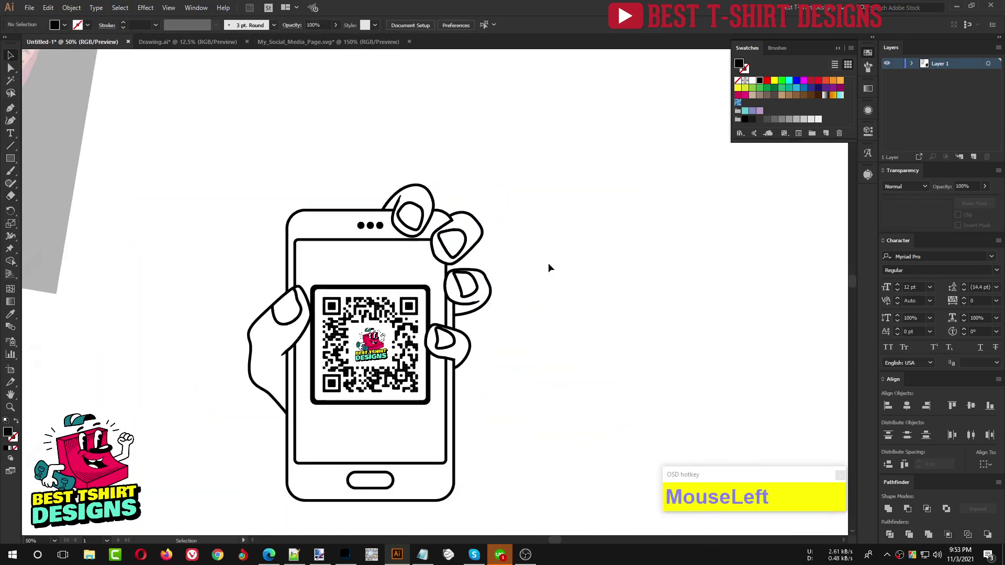
Group the phone-and-hand artwork again and move it up and away from the reference images into the empty artboard area
{"action": "scroll", "coordinate": [533, 289], "scroll_direction": "down", "scroll_amount": 1}
{"action": "left_click_drag", "start_coordinate": [482, 409], "coordinate": [530, 466]}
{"action": "key", "text": "ctrl+g"}
{"action": "left_click_drag", "start_coordinate": [422, 341], "coordinate": [497, 256]}
{"action": "left_click", "coordinate": [596, 293]}
{"action": "scroll", "coordinate": [598, 290], "scroll_direction": "up", "scroll_amount": 1}
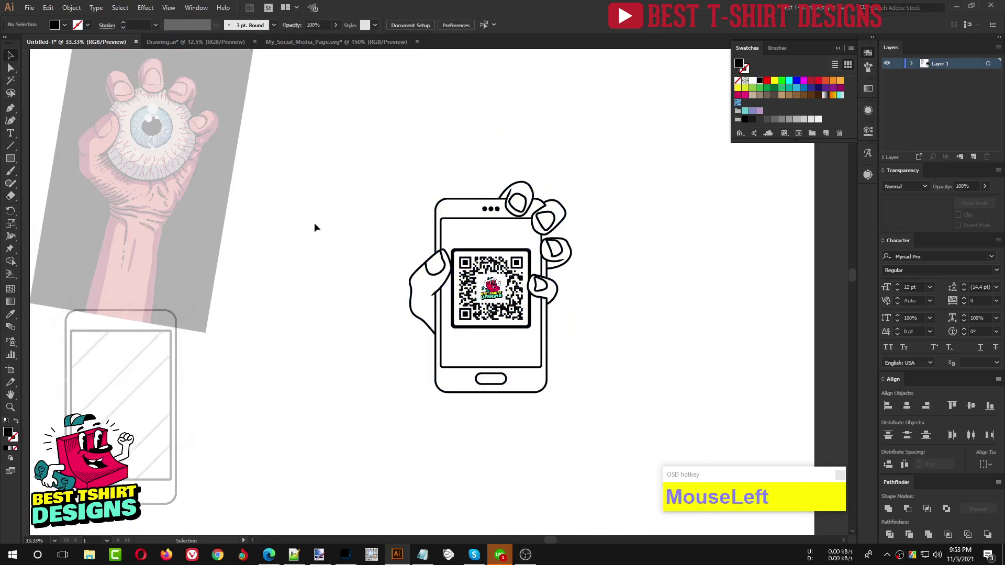
Draw an upright triangle about 789 px wide with the Polygon tool in the empty area beside the phone
{"action": "left_click_drag", "start_coordinate": [602, 284], "coordinate": [529, 283]}
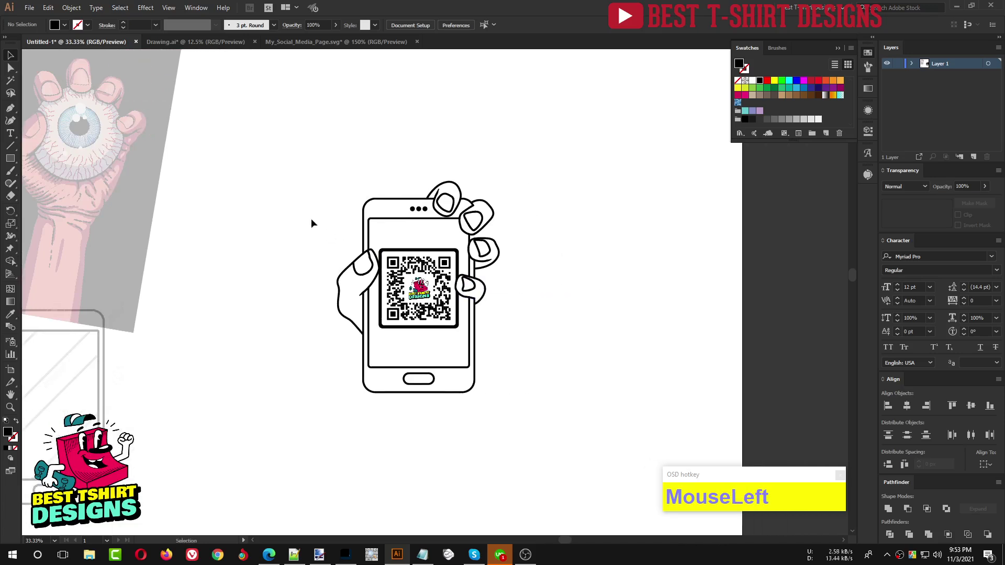
{"action": "left_click", "coordinate": [11, 159]}
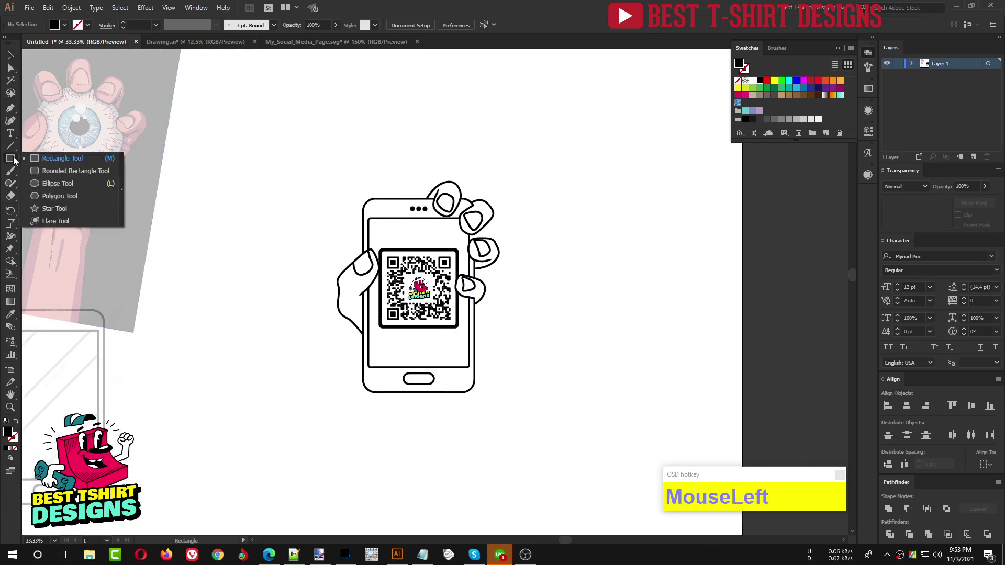
{"action": "left_click", "coordinate": [64, 197]}
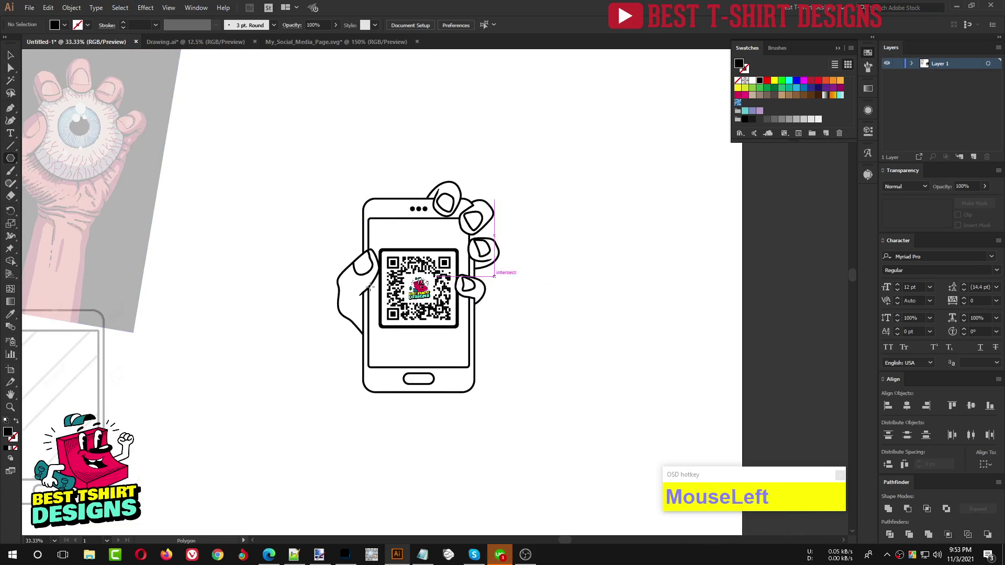
{"action": "left_click_drag", "start_coordinate": [553, 230], "coordinate": [639, 310]}
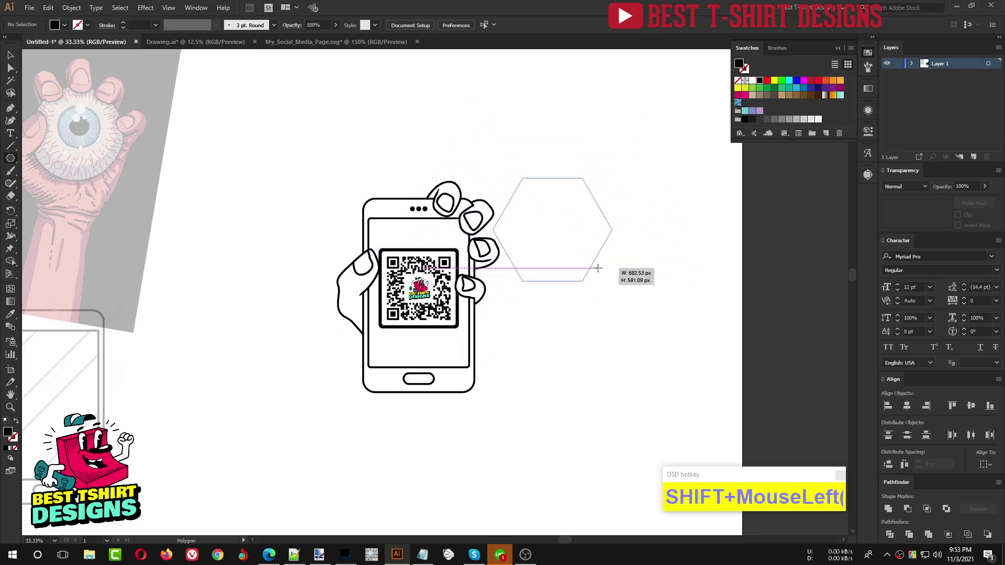
{"action": "key", "text": "Up"}
{"action": "key", "text": "Down"}
{"action": "key", "text": "Up"}
{"action": "key", "text": "Up"}
{"action": "key", "text": "Down"}
{"action": "key", "text": "Down"}
{"action": "key", "text": "Down"}
{"action": "key", "text": "Down"}
{"action": "key", "text": "Down"}
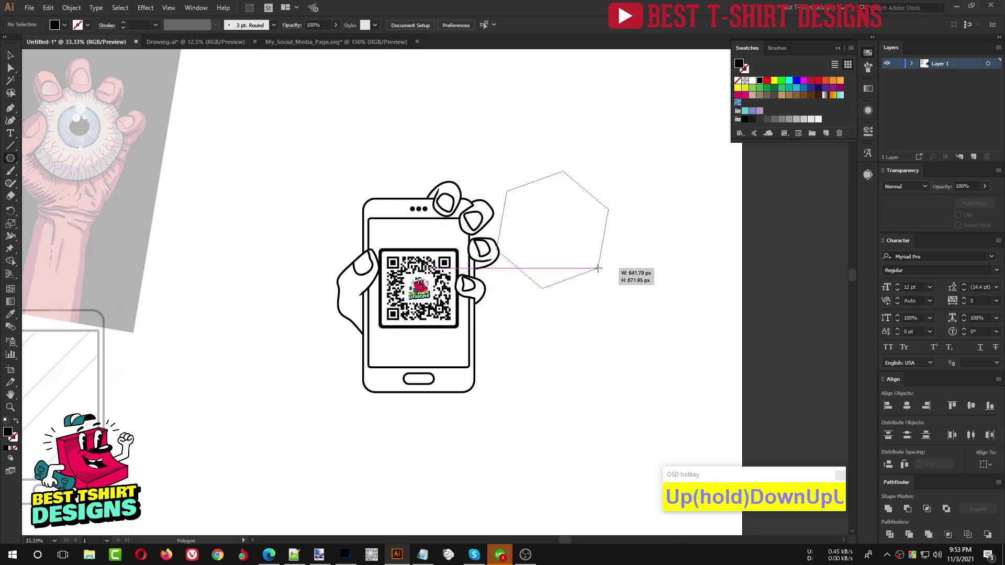
{"action": "mouse_move", "coordinate": [598, 268]}
{"action": "left_mouse_down"}
{"action": "mouse_move", "coordinate": [612, 260]}
{"action": "mouse_move", "coordinate": [662, 285]}
{"action": "mouse_move", "coordinate": [589, 244]}
{"action": "mouse_move", "coordinate": [634, 280]}
{"action": "mouse_move", "coordinate": [649, 283]}
{"action": "mouse_move", "coordinate": [569, 238]}
{"action": "mouse_move", "coordinate": [643, 286]}
{"action": "mouse_move", "coordinate": [594, 242]}
{"action": "mouse_move", "coordinate": [630, 278]}
{"action": "mouse_move", "coordinate": [584, 251]}
{"action": "mouse_move", "coordinate": [602, 270]}
{"action": "left_mouse_up"}
{"action": "key", "text": "v"}
{"action": "left_click_drag", "start_coordinate": [569, 236], "coordinate": [625, 308]}
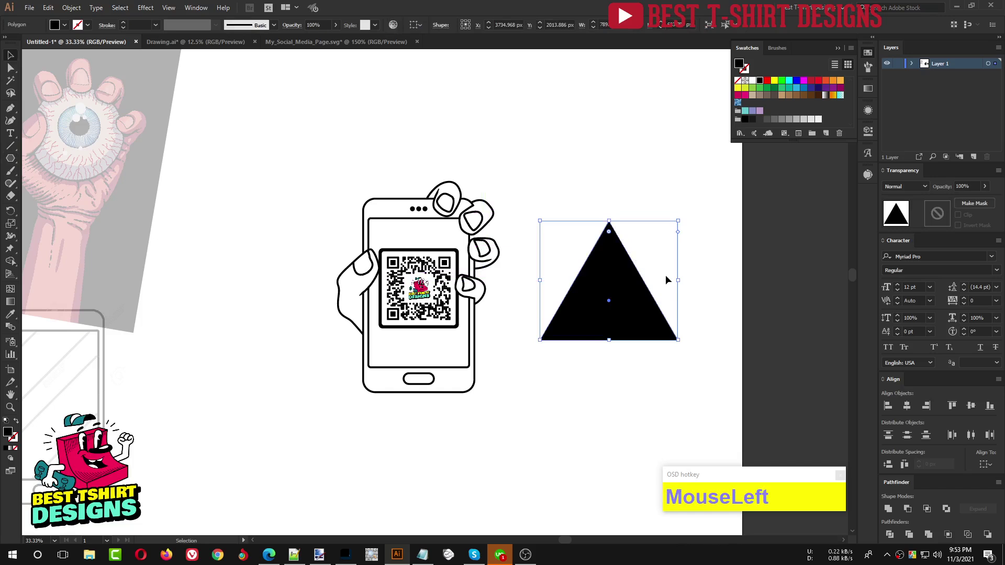
Turn the triangle into an unfilled black outline with a 20 pt stroke and rotate it to point downward
{"action": "key", "text": "shift"}
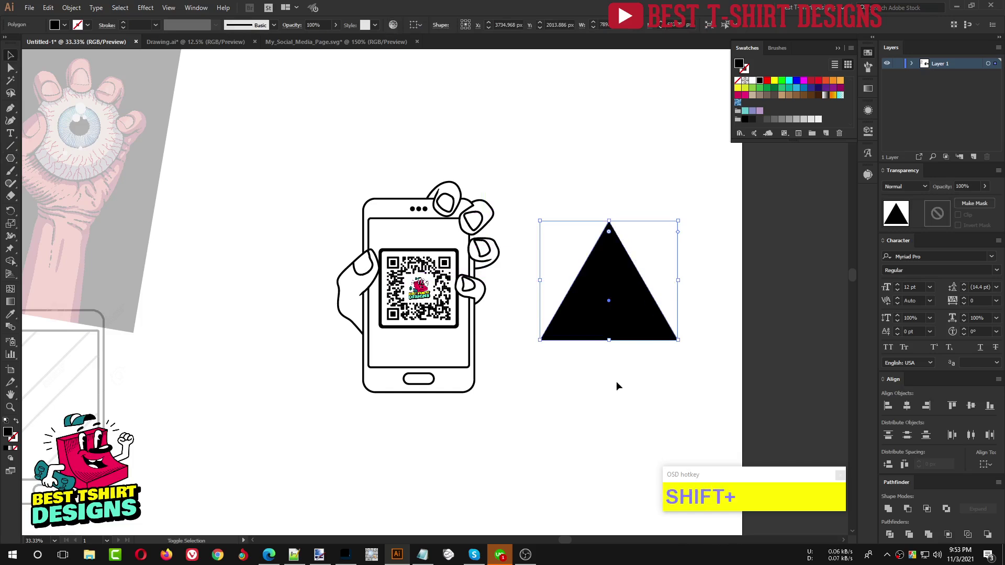
{"action": "key", "text": "shift+x"}
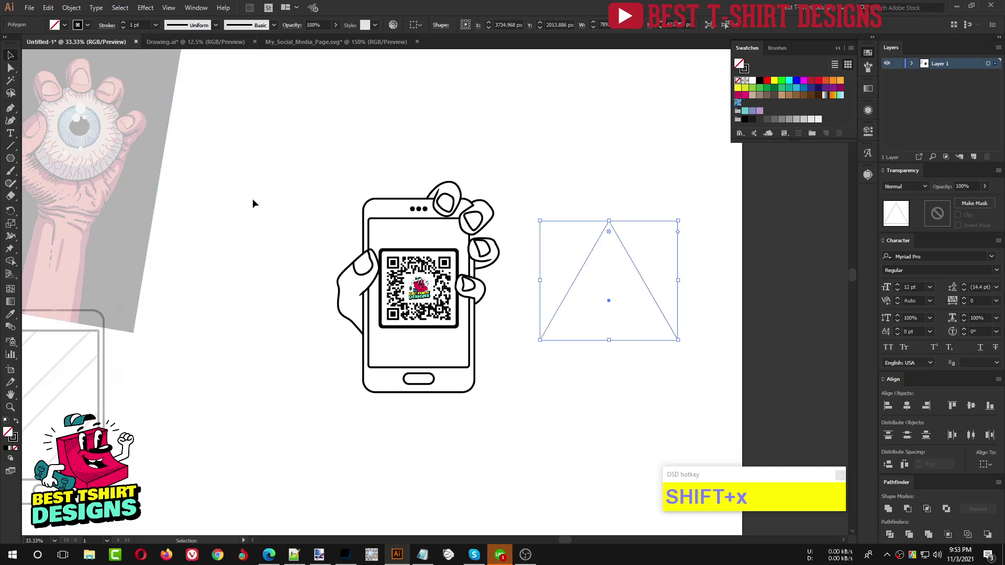
{"action": "scroll", "coordinate": [139, 27], "scroll_direction": "up", "scroll_amount": 1}
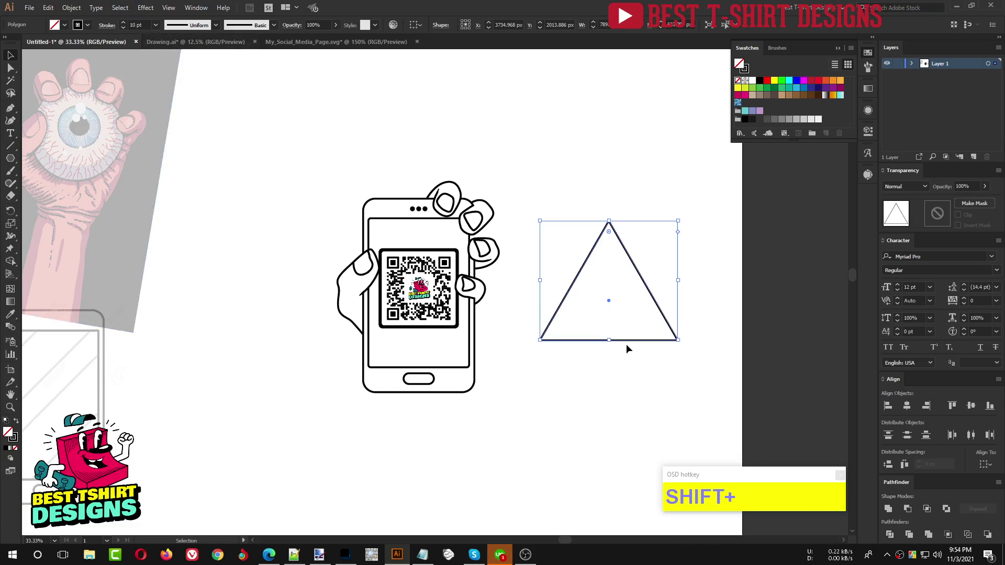
{"action": "left_click_drag", "start_coordinate": [608, 343], "coordinate": [594, 186]}
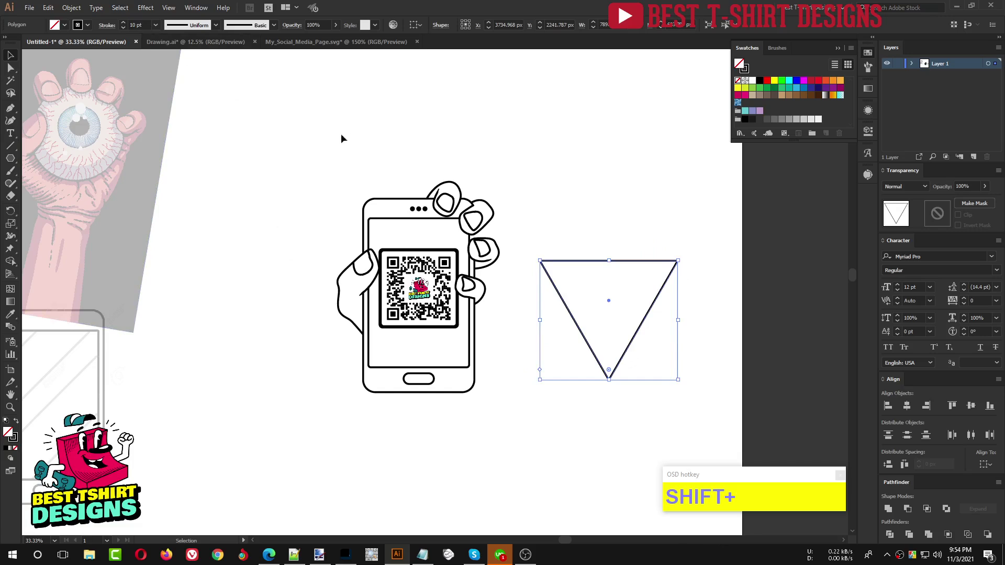
{"action": "scroll", "coordinate": [147, 23], "scroll_direction": "up", "scroll_amount": 1}
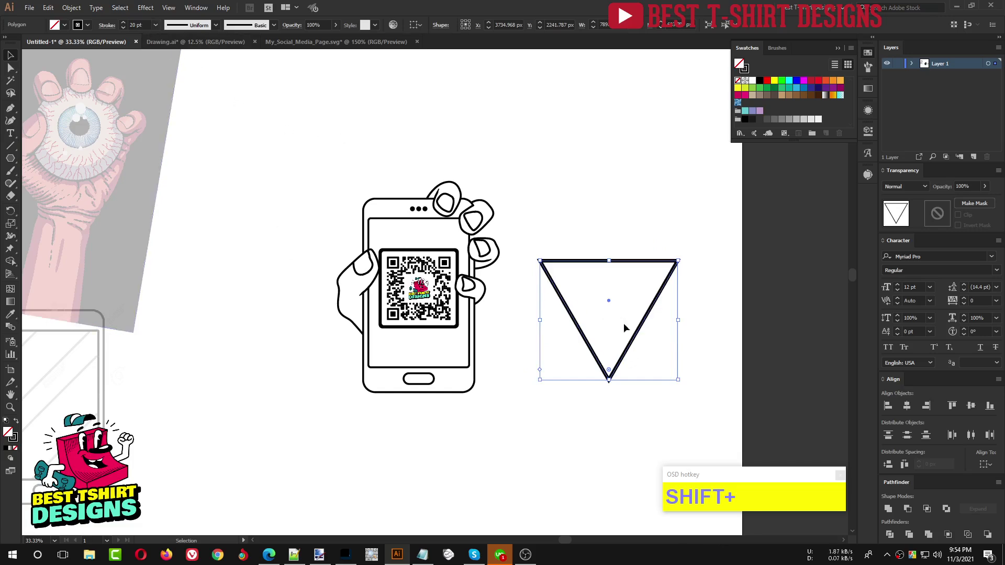
Place the triangle over the phone, enlarge it to about 1413 px wide and set its stroke back to 20 pt
{"action": "mouse_move", "coordinate": [629, 349]}
{"action": "left_mouse_down"}
{"action": "mouse_move", "coordinate": [423, 325]}
{"action": "mouse_move", "coordinate": [446, 327]}
{"action": "left_mouse_up"}
{"action": "left_click_drag", "start_coordinate": [424, 360], "coordinate": [424, 422]}
{"action": "left_click", "coordinate": [568, 365]}
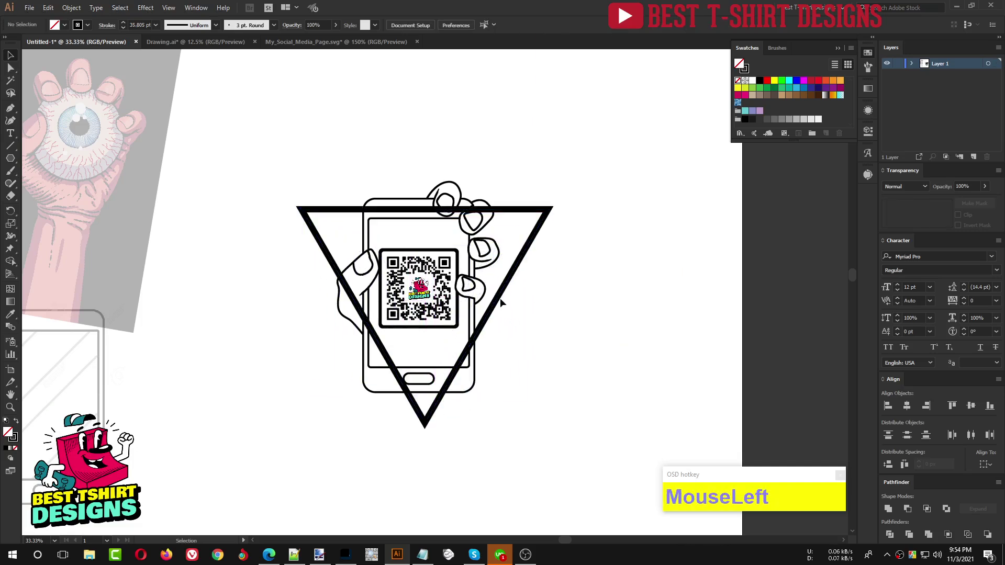
{"action": "left_click", "coordinate": [500, 296]}
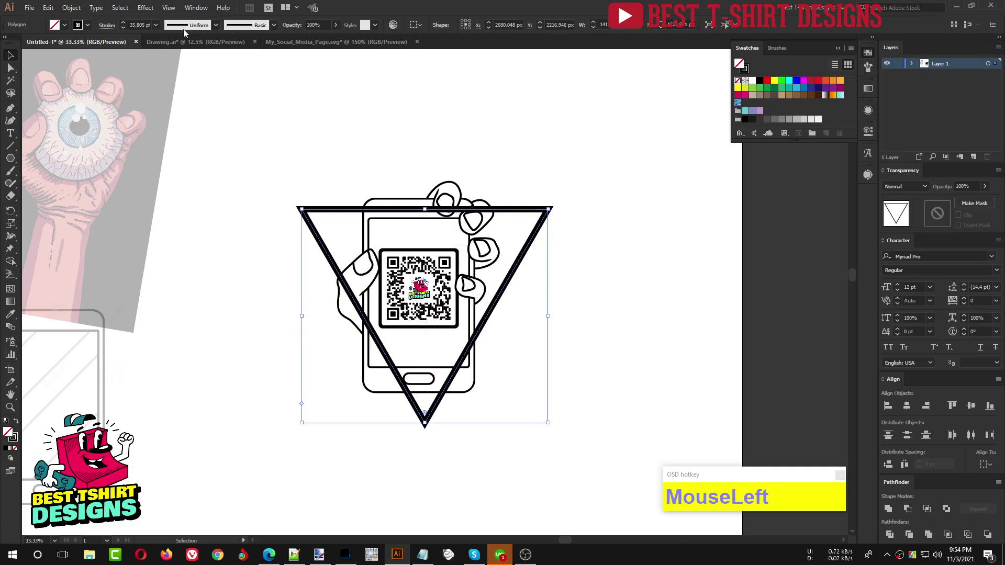
{"action": "scroll", "coordinate": [141, 25], "scroll_direction": "down", "scroll_amount": 1}
{"action": "scroll", "coordinate": [141, 25], "scroll_direction": "down", "scroll_amount": 1}
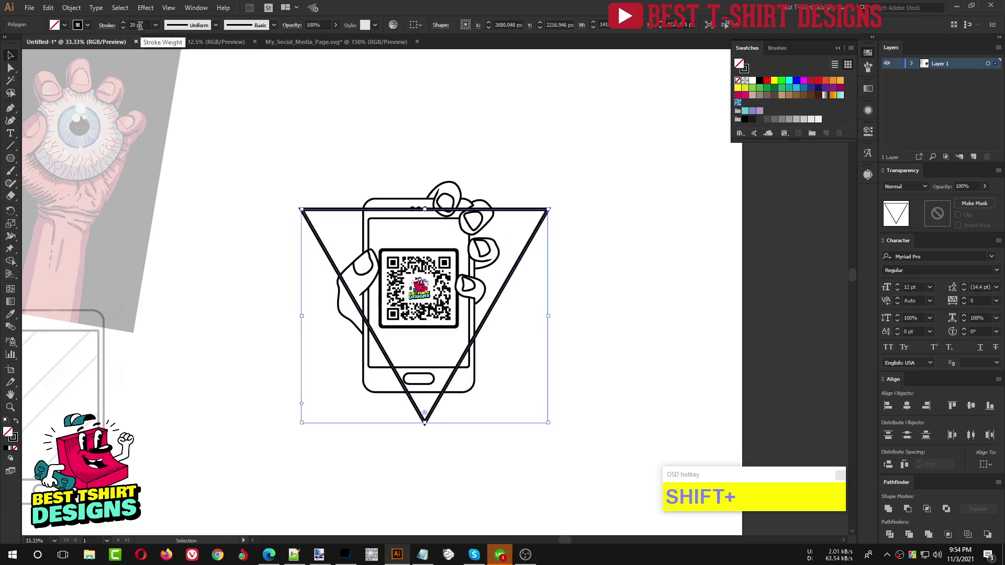
Align the triangle and the phone-and-hand artwork on their horizontal centres
{"action": "left_click_drag", "start_coordinate": [304, 153], "coordinate": [551, 387]}
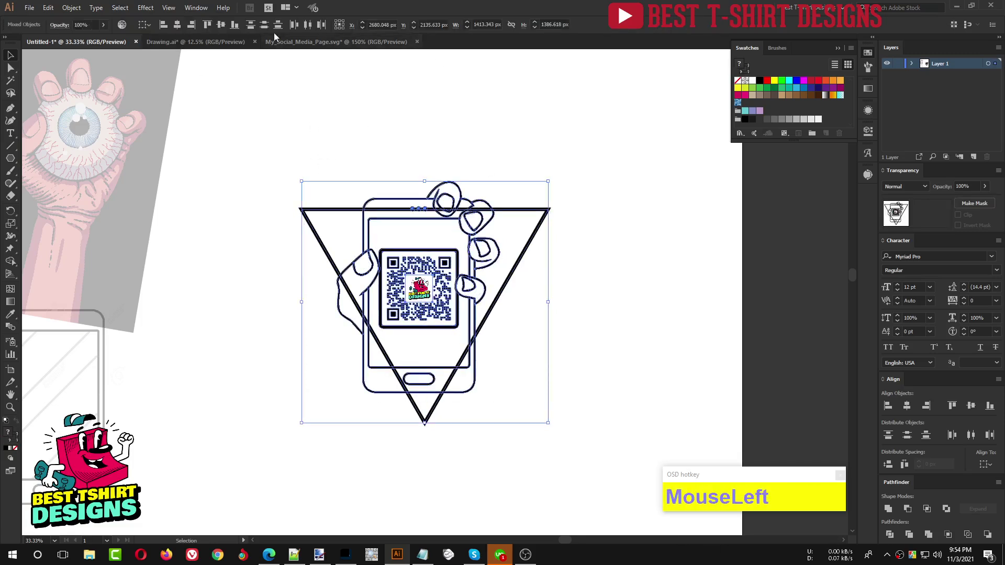
{"action": "left_click", "coordinate": [180, 24]}
{"action": "left_click", "coordinate": [616, 309]}
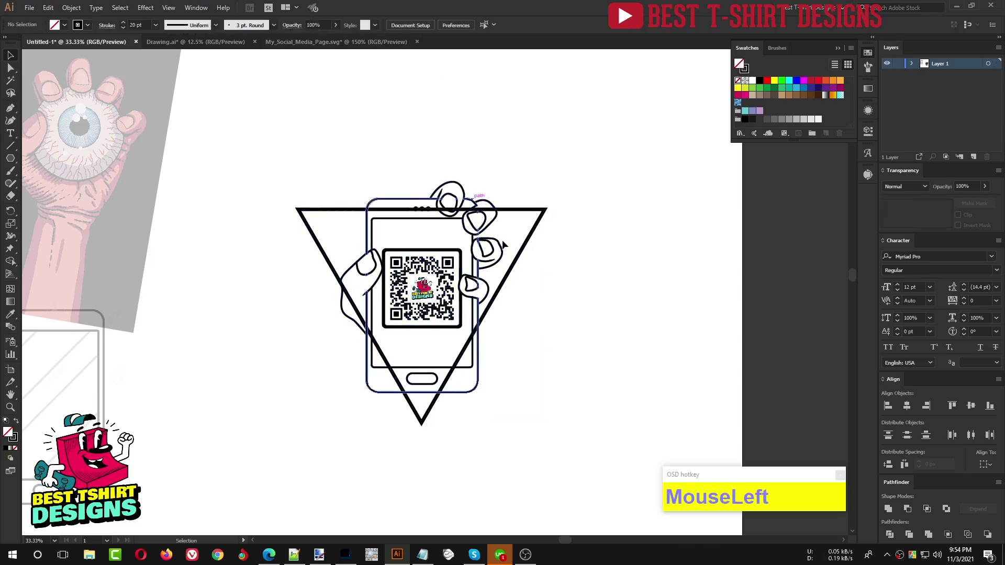
Offset the triangle's path outward by 30 px with miter joins to make a second, larger outline
{"action": "scroll", "coordinate": [544, 311], "scroll_direction": "up", "scroll_amount": 1, "text": "alt"}
{"action": "scroll", "coordinate": [547, 311], "scroll_direction": "down", "scroll_amount": 1}
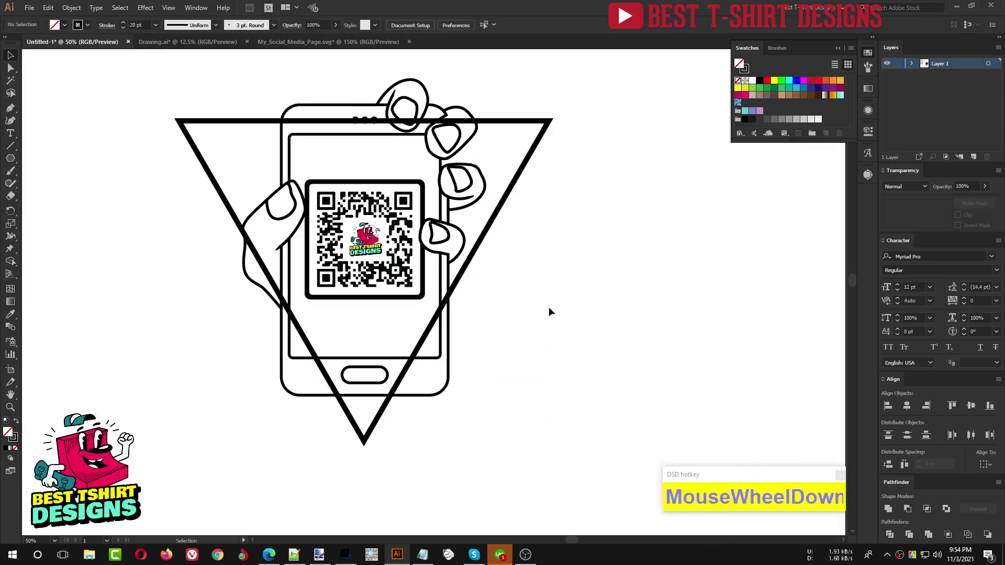
{"action": "scroll", "coordinate": [550, 312], "scroll_direction": "up", "scroll_amount": 1}
{"action": "left_click", "coordinate": [259, 147]}
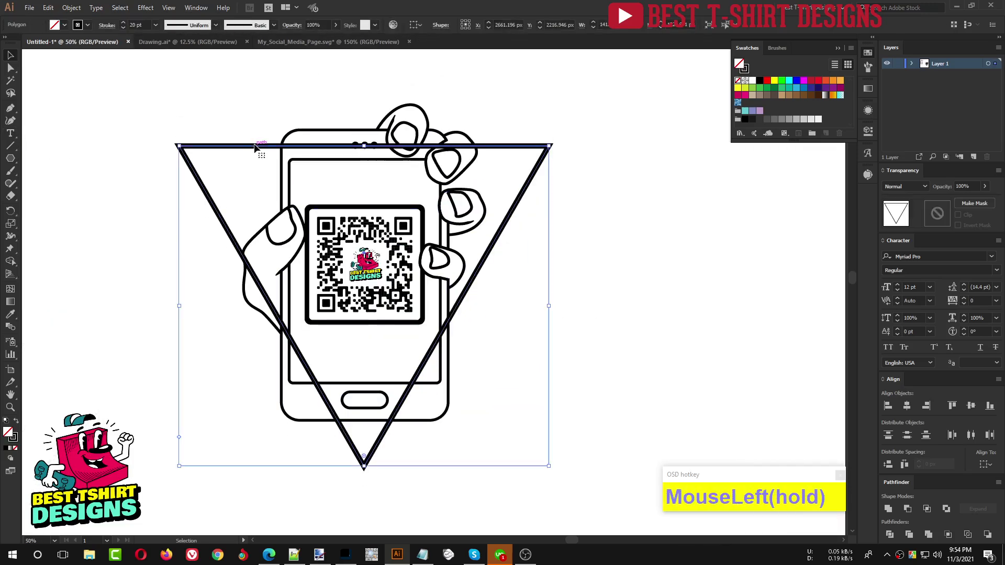
{"action": "key", "text": "ctrl+alt+f"}
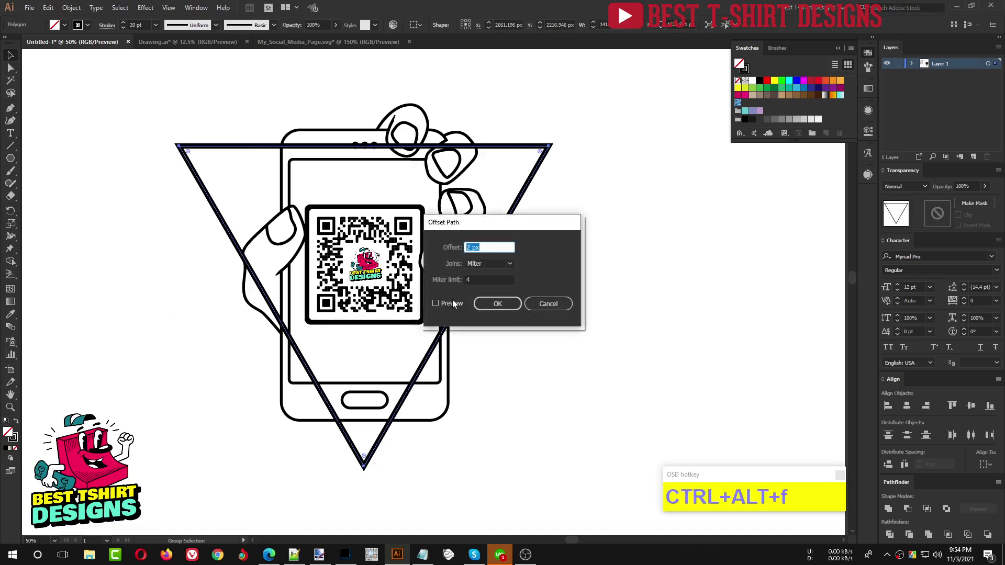
{"action": "left_click", "coordinate": [452, 303]}
{"action": "scroll", "coordinate": [485, 249], "scroll_direction": "up", "scroll_amount": 3, "text": "shift"}
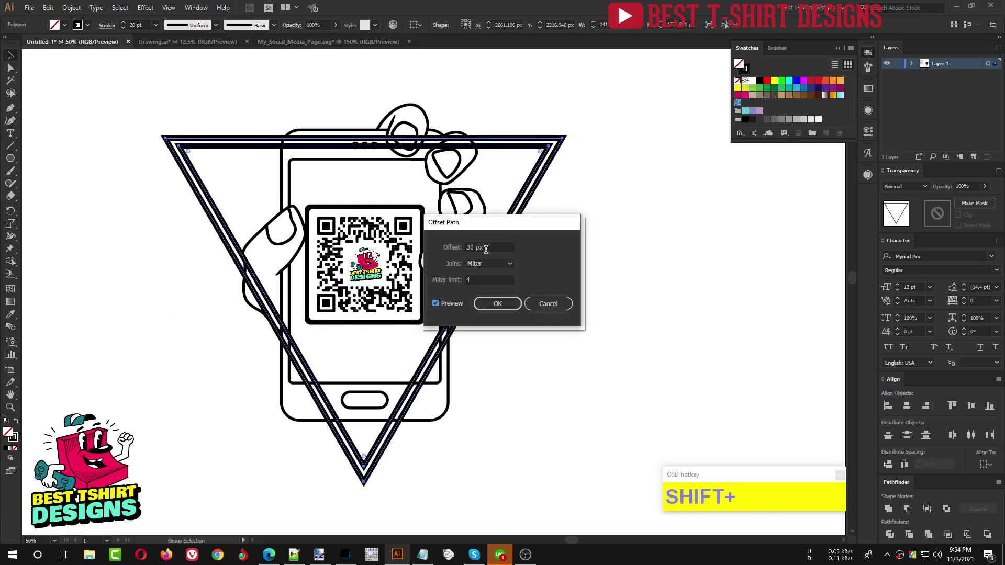
{"action": "left_click", "coordinate": [510, 305]}
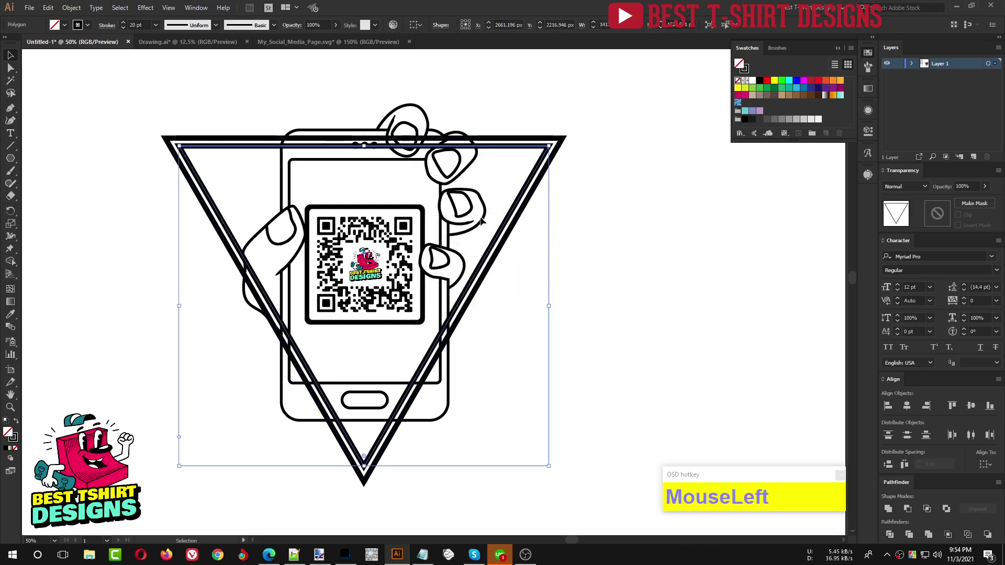
Set the inner triangle's stroke to 15 pt and group it with the outer triangle
{"action": "scroll", "coordinate": [138, 25], "scroll_direction": "down", "scroll_amount": 1, "text": "shift"}
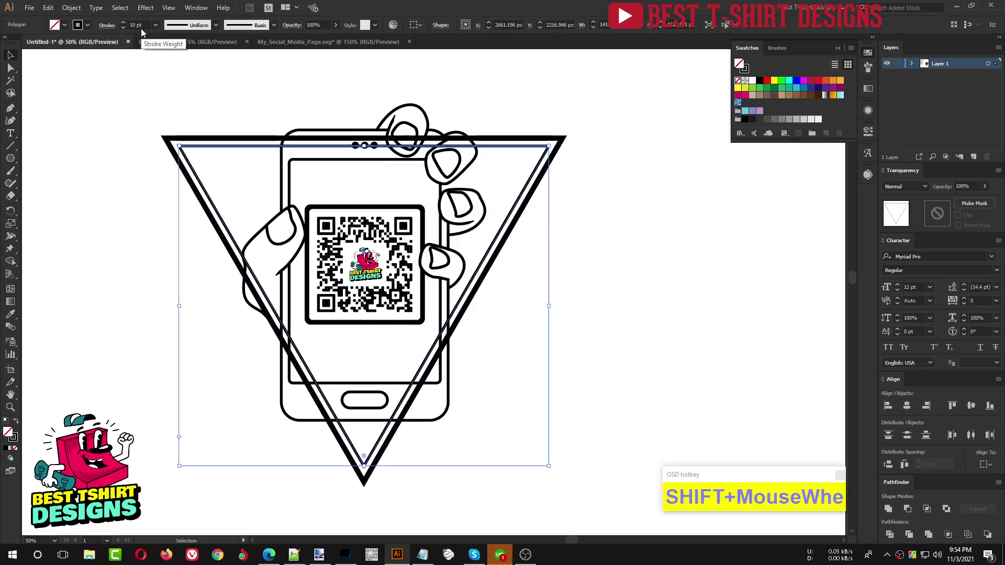
{"action": "scroll", "coordinate": [137, 25], "scroll_direction": "up", "scroll_amount": 3}
{"action": "scroll", "coordinate": [139, 25], "scroll_direction": "up", "scroll_amount": 1}
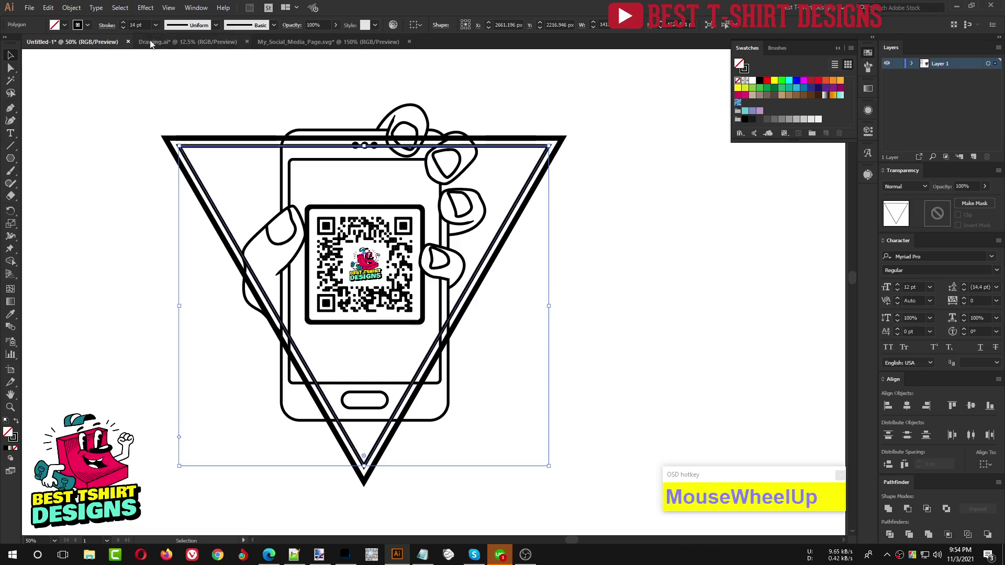
{"action": "scroll", "coordinate": [143, 25], "scroll_direction": "up", "scroll_amount": 1}
{"action": "left_click", "coordinate": [561, 247]}
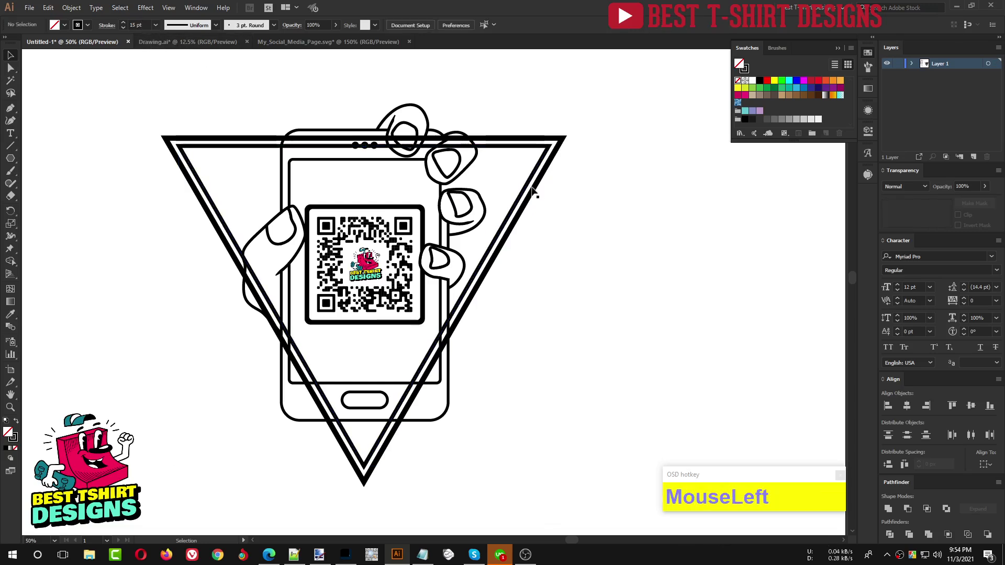
{"action": "left_click_drag", "start_coordinate": [519, 171], "coordinate": [588, 235]}
{"action": "key", "text": "ctrl+g"}
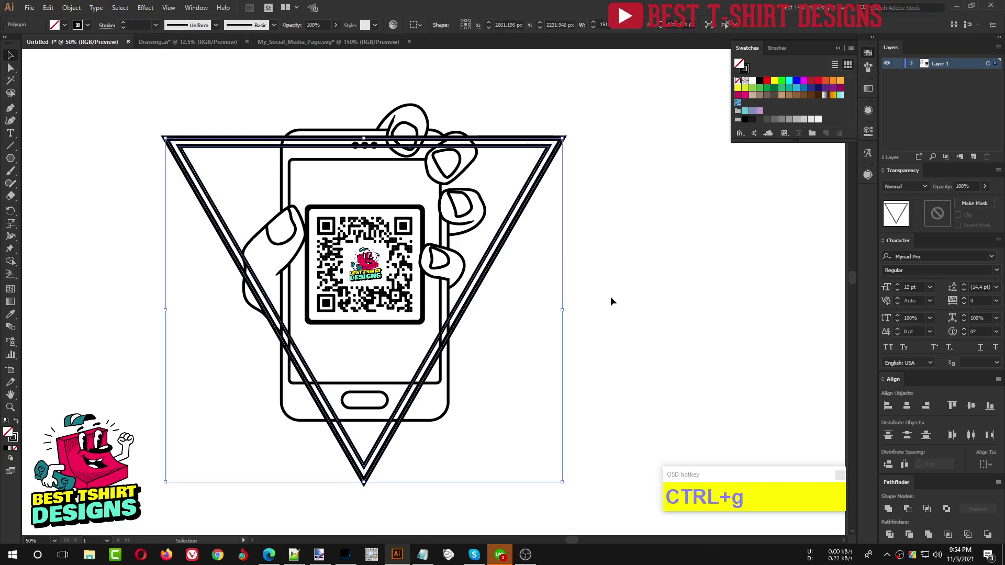
{"action": "left_click", "coordinate": [561, 296]}
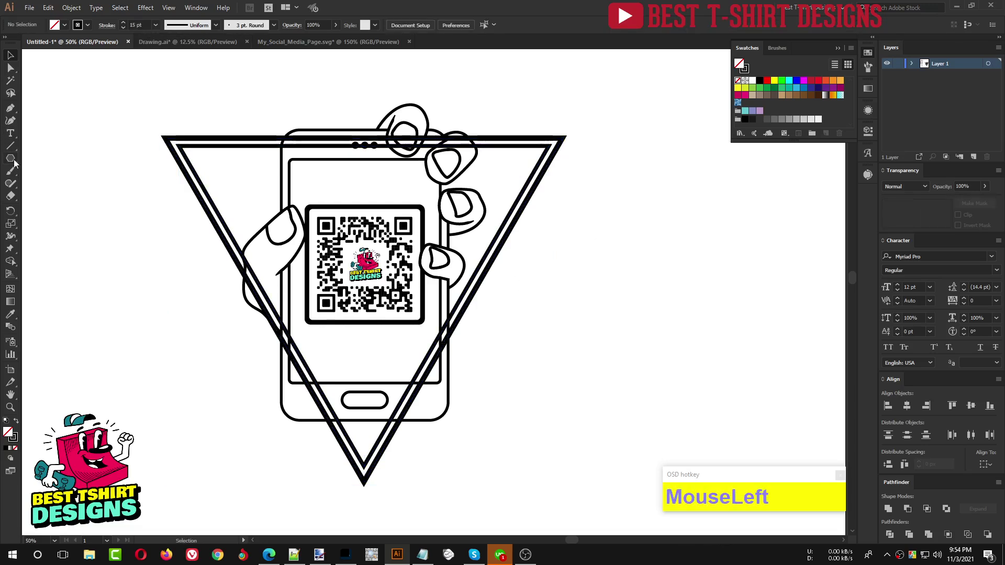
Draw a circle about 1187 px in diameter around the QR code and copy the outer triangle's 20 pt stroke onto it
{"action": "left_click_drag", "start_coordinate": [15, 163], "coordinate": [52, 184]}
{"action": "mouse_move", "coordinate": [367, 266]}
{"action": "left_mouse_down"}
{"action": "mouse_move", "coordinate": [485, 363]}
{"action": "mouse_move", "coordinate": [522, 380]}
{"action": "left_mouse_up"}
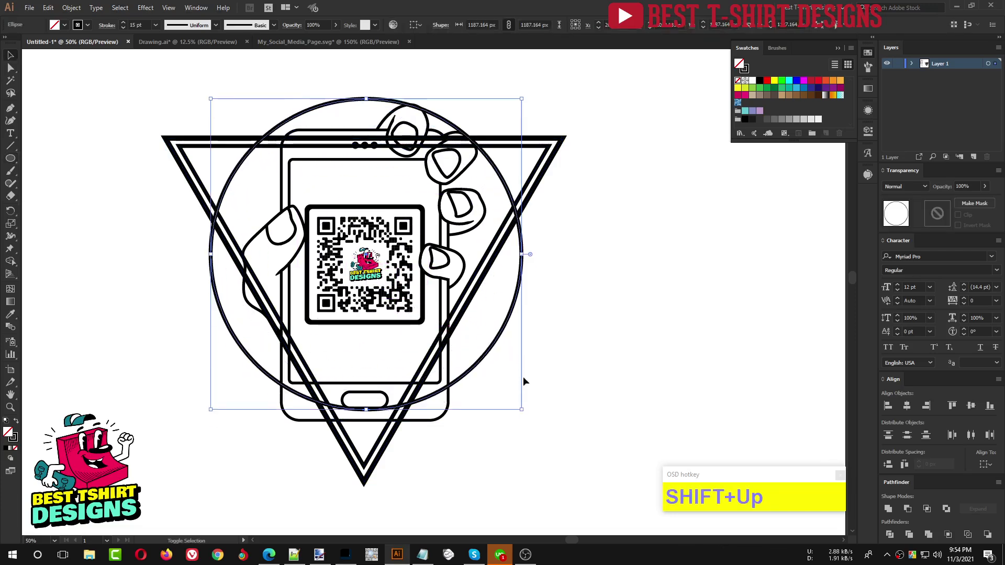
{"action": "key", "text": "i"}
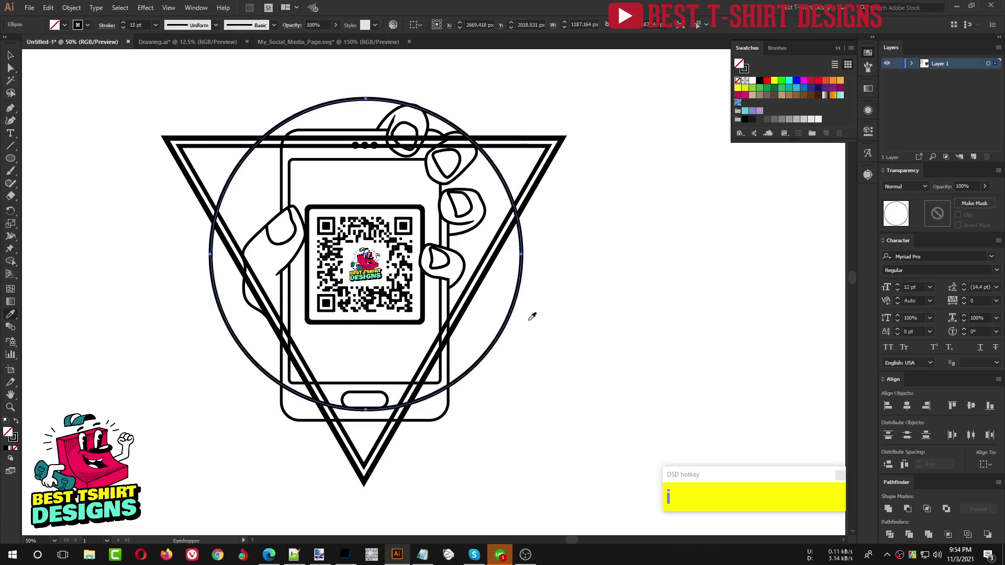
{"action": "left_click", "coordinate": [481, 280]}
{"action": "key", "text": "v"}
Offset the circle's path outward by 30 px to make a concentric outer ring
{"action": "key", "text": "ctrl+alt+f"}
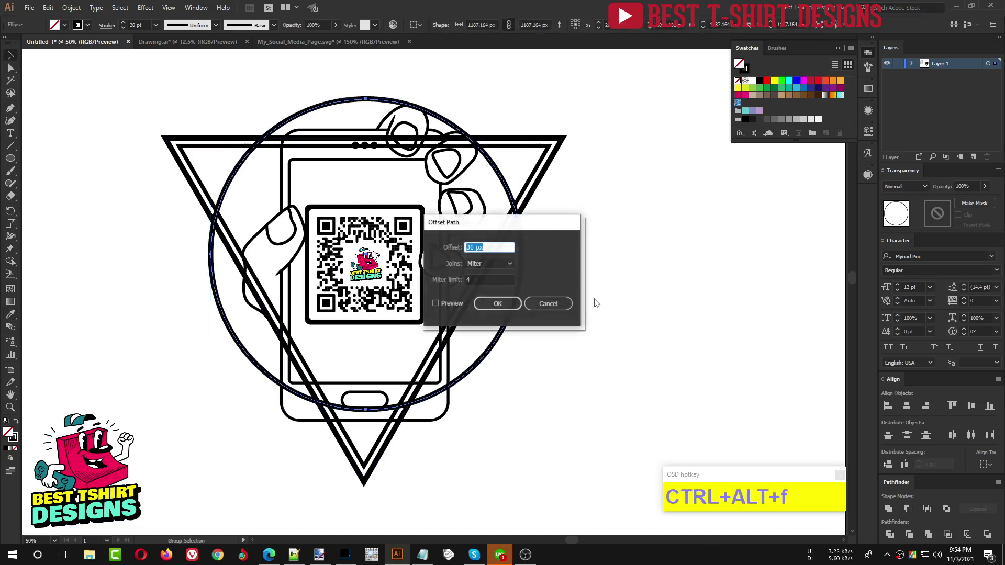
{"action": "left_click", "coordinate": [454, 302]}
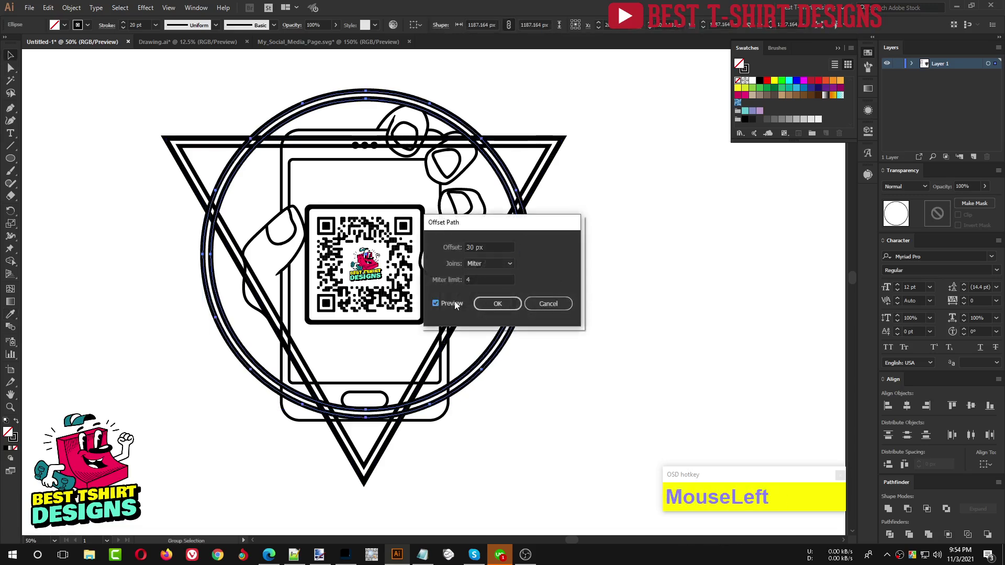
{"action": "left_click", "coordinate": [497, 304]}
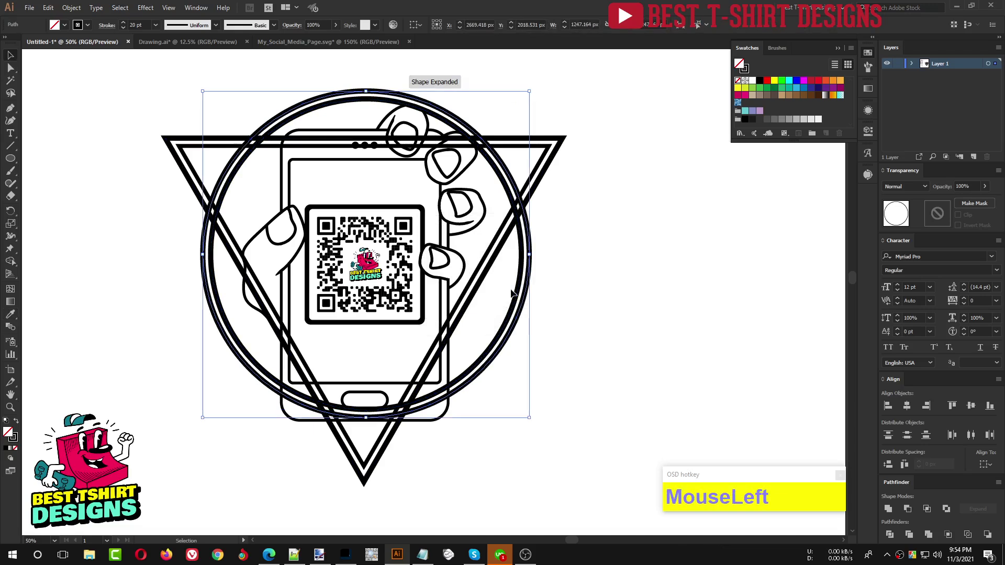
Copy the inner triangle's 15 pt stroke onto the inner circle with the Eyedropper and group the two circles
{"action": "left_click", "coordinate": [514, 294]}
{"action": "key", "text": "i"}
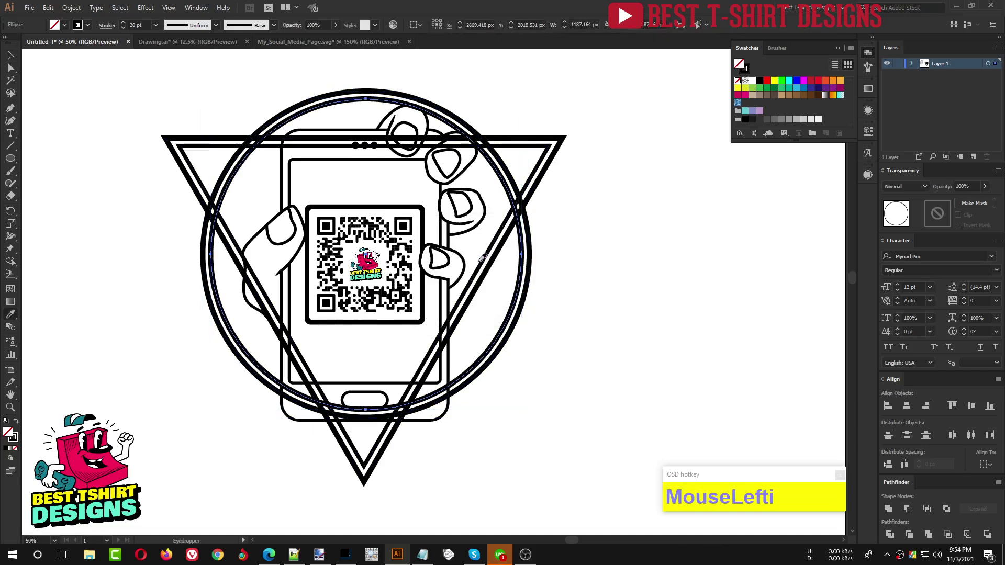
{"action": "left_click", "coordinate": [483, 259]}
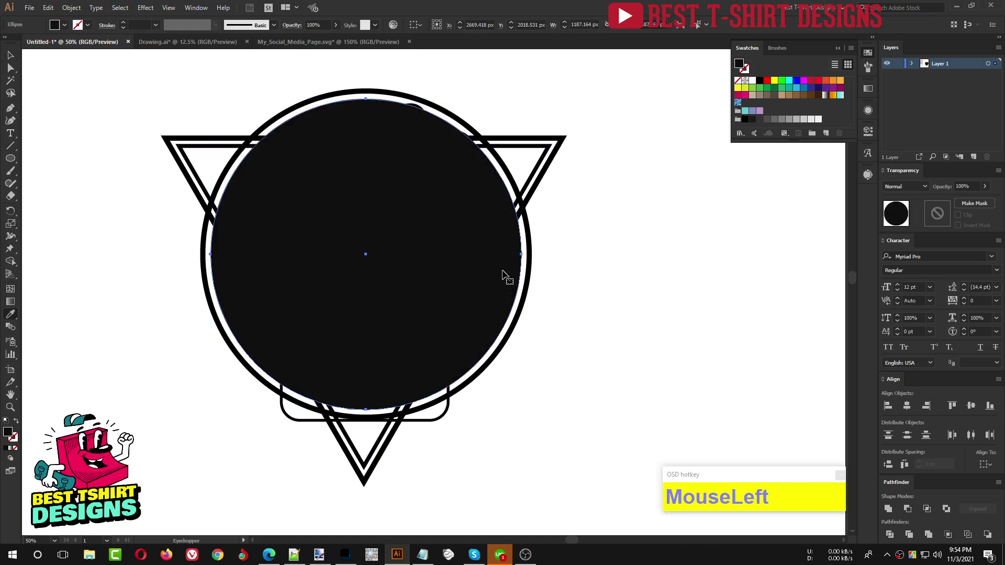
{"action": "key", "text": "ctrl+z"}
{"action": "left_click", "coordinate": [494, 244]}
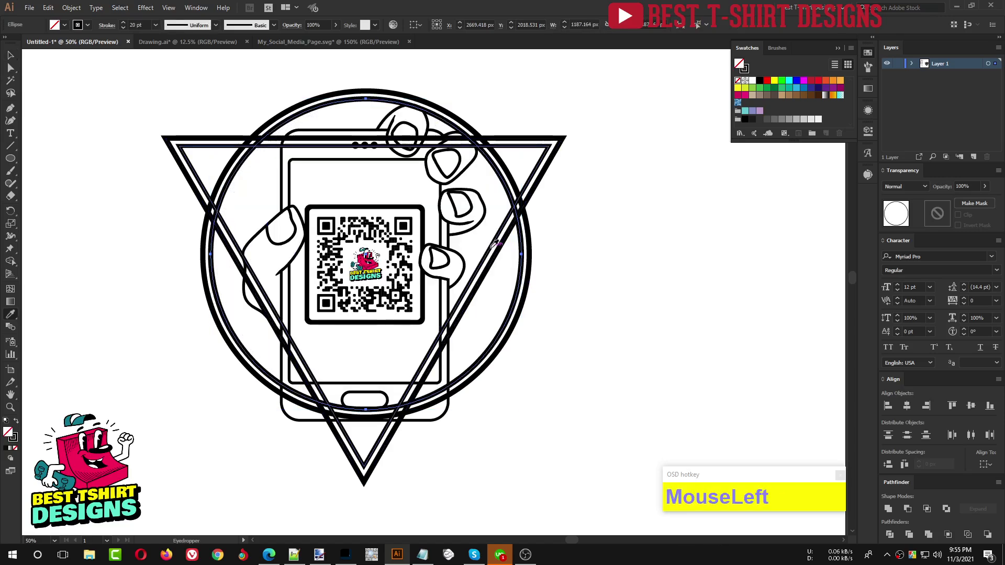
{"action": "key", "text": "v"}
{"action": "left_click", "coordinate": [567, 276]}
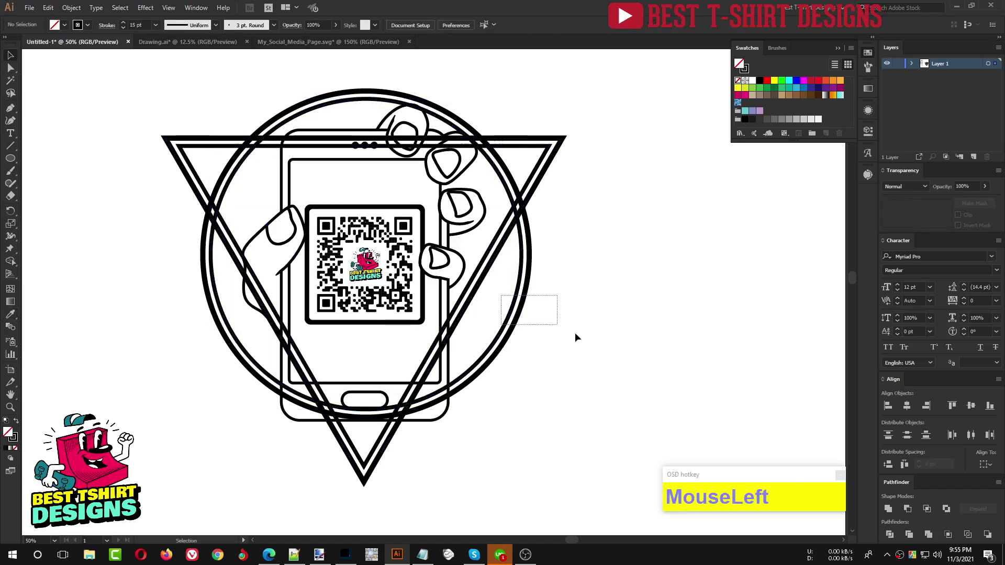
{"action": "left_click_drag", "start_coordinate": [502, 295], "coordinate": [575, 337]}
{"action": "key", "text": "ctrl+g"}
Align the triangles, circles and phone artwork on their horizontal and vertical centres
{"action": "scroll", "coordinate": [585, 341], "scroll_direction": "down", "scroll_amount": 1}
{"action": "left_click_drag", "start_coordinate": [551, 426], "coordinate": [283, 151]}
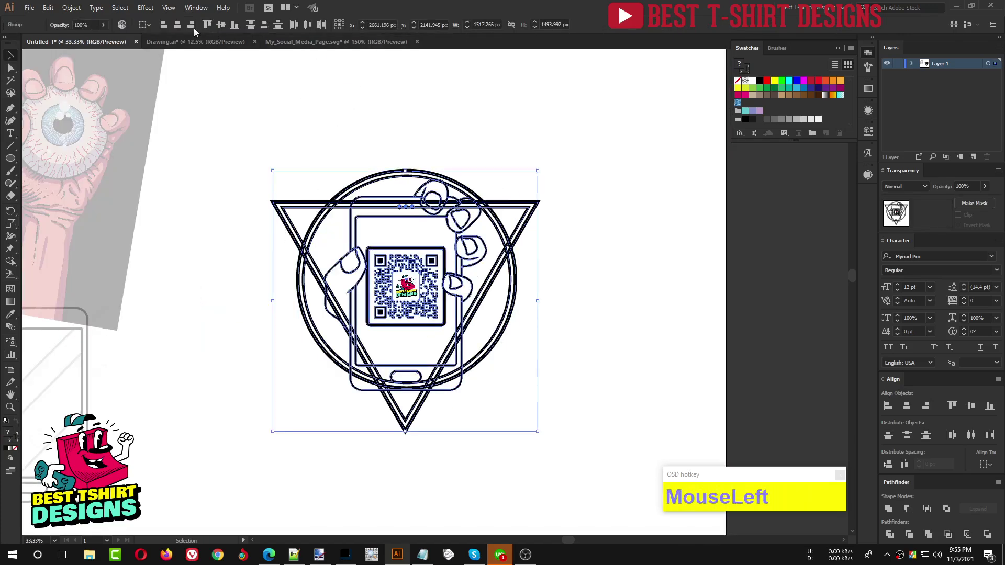
{"action": "left_click", "coordinate": [178, 25]}
{"action": "left_click", "coordinate": [220, 25]}
{"action": "left_click", "coordinate": [460, 164]}
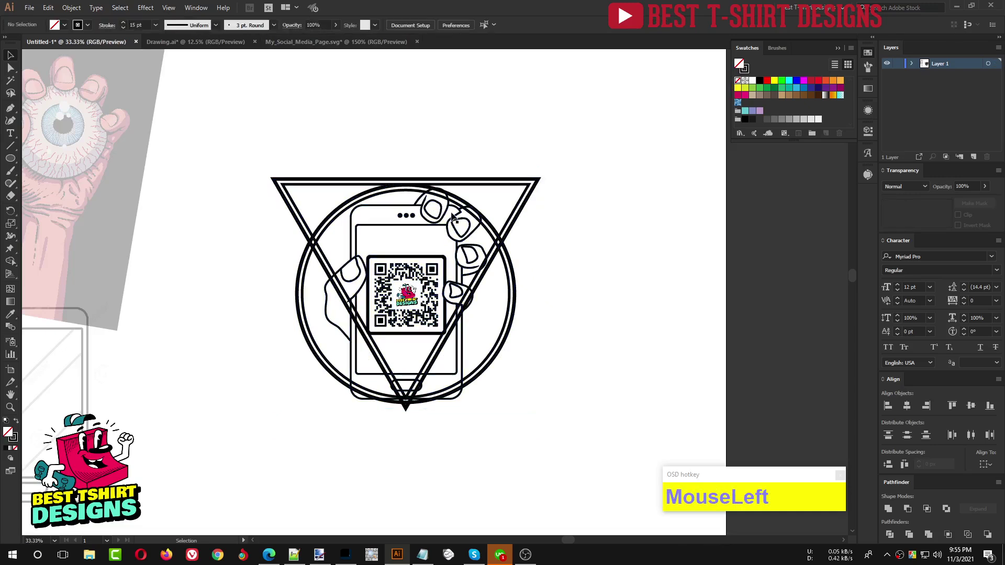
Undo the vertical centring of the artwork and nudge the double circle down slightly
{"action": "key", "text": "ctrl+z"}
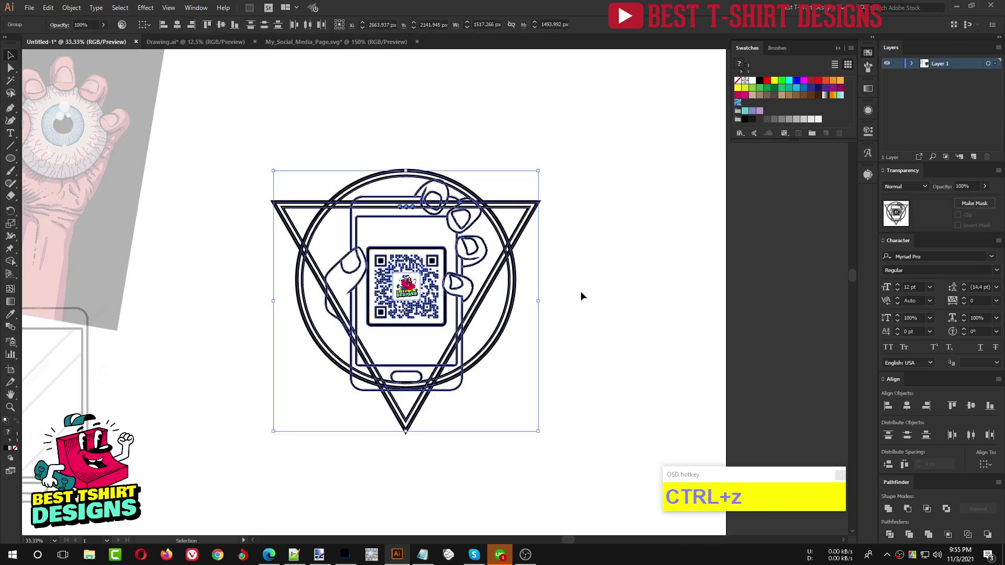
{"action": "left_click", "coordinate": [580, 290]}
{"action": "left_click", "coordinate": [477, 362]}
{"action": "key", "text": "Down"}
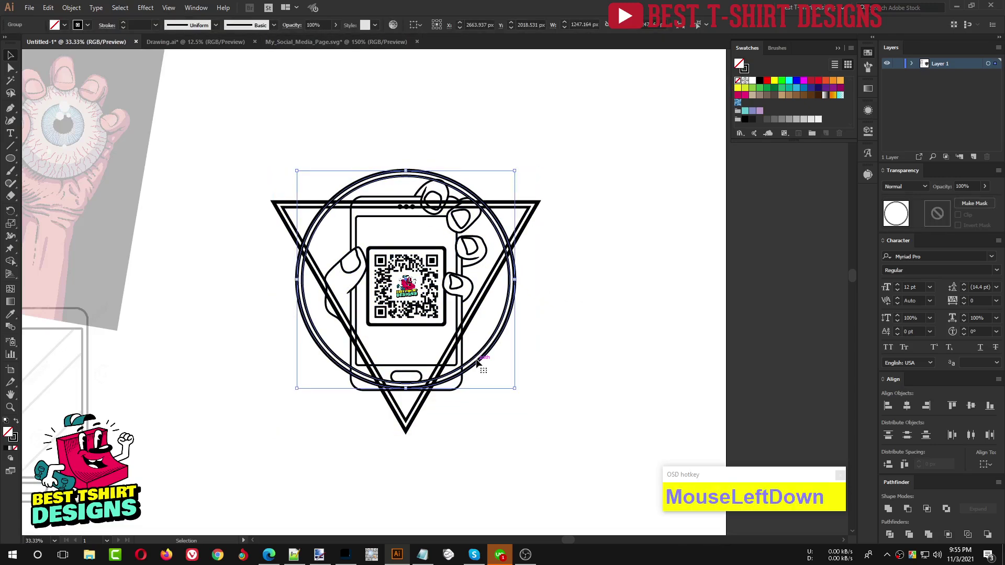
{"action": "key", "text": "Down"}
Move the hand-and-phone group up by 140 px, to Y 1910.5 px
{"action": "left_click", "coordinate": [422, 310]}
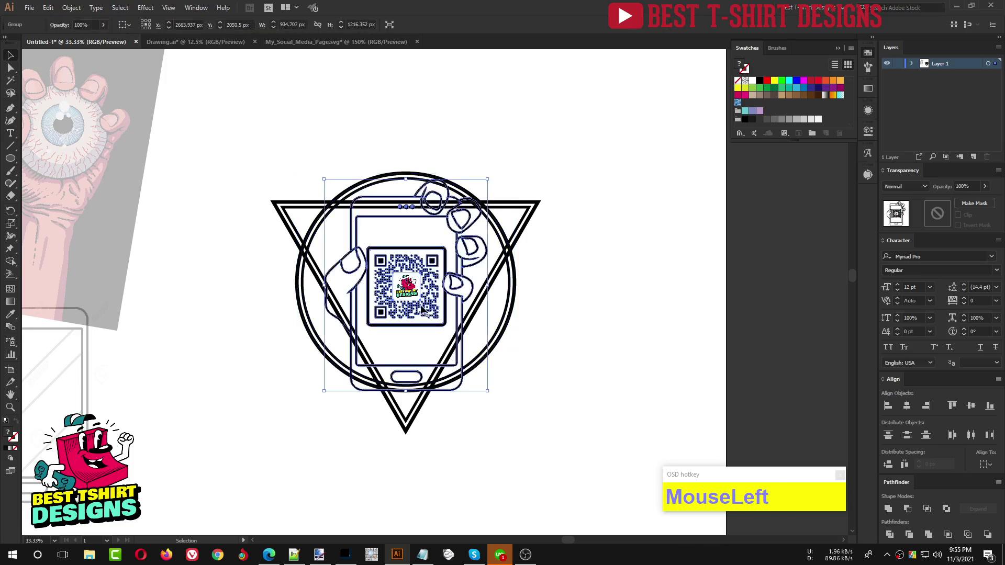
{"action": "key", "text": "shift+Up"}
{"action": "key", "text": "shift+Up"}
{"action": "key", "text": "shift+Up"}
{"action": "key", "text": "Down"}
{"action": "key", "text": "Down"}
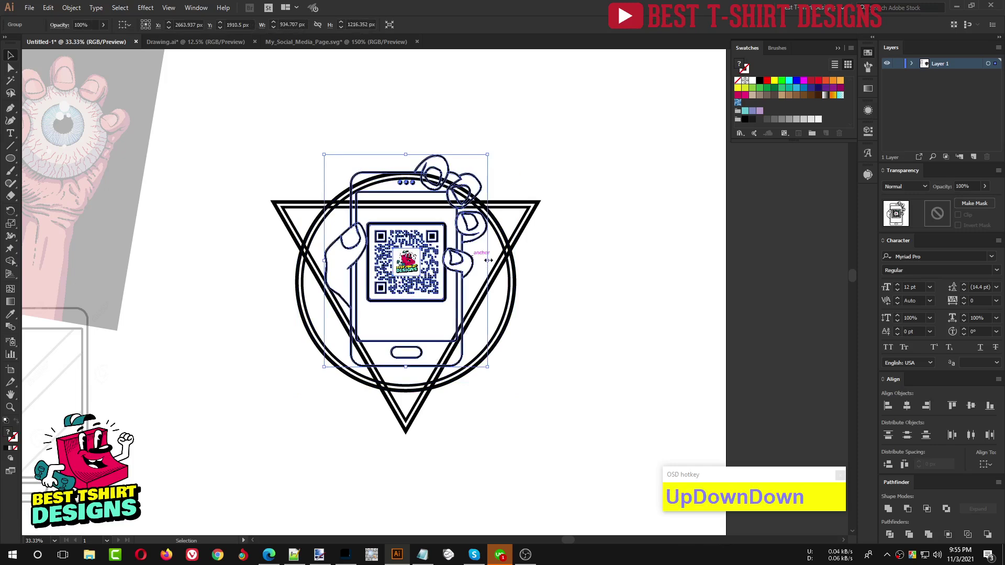
Enlarge the hand-and-phone group proportionally upward from its bottom edge to about 986 by 1283 px
{"action": "left_click", "coordinate": [544, 264]}
{"action": "left_click", "coordinate": [435, 251]}
{"action": "left_click_drag", "start_coordinate": [406, 155], "coordinate": [404, 144]}
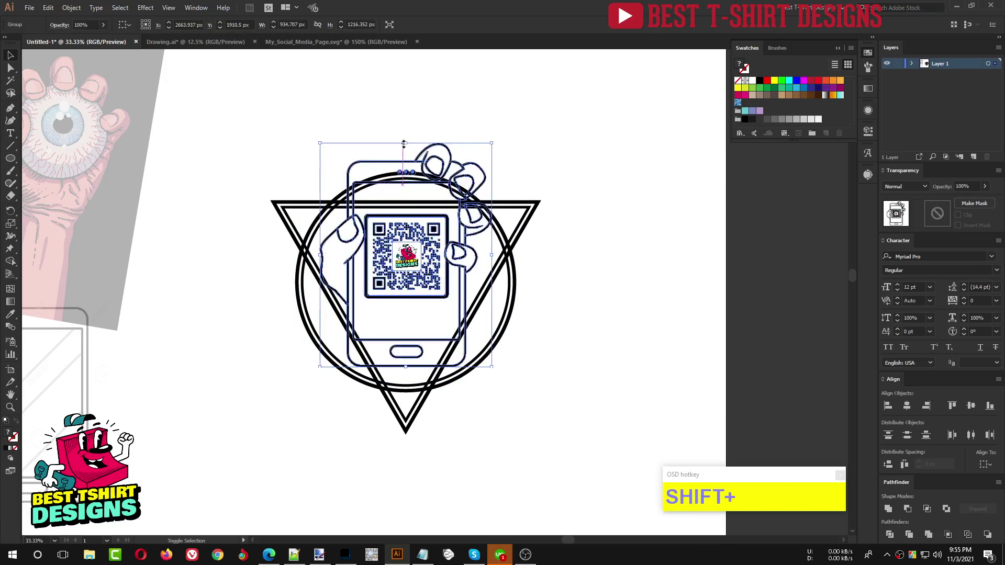
{"action": "left_click", "coordinate": [618, 301]}
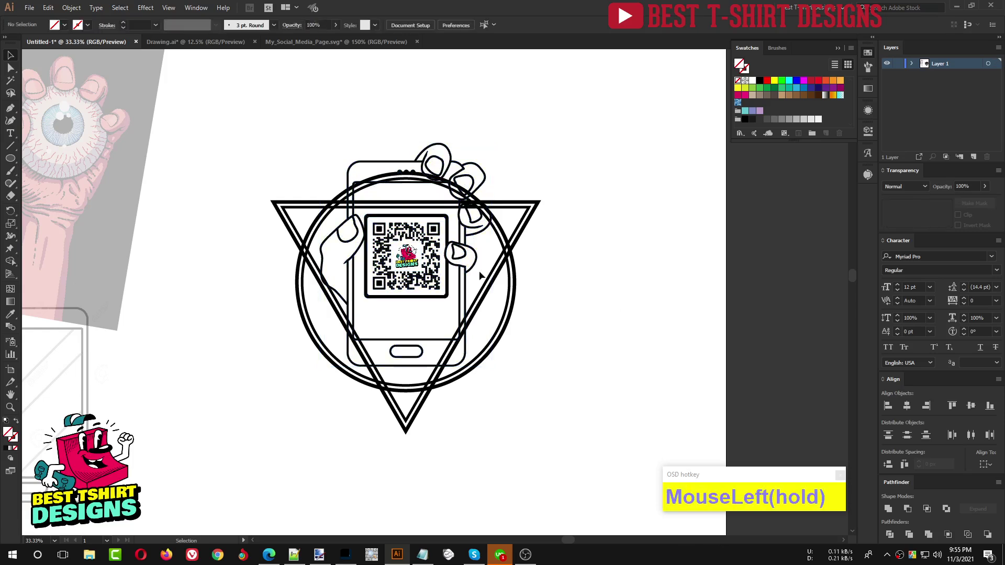
Nudge the hand-and-phone group slightly right, to X 2668.937 px, and deselect it
{"action": "left_click", "coordinate": [445, 293]}
{"action": "key", "text": "Right"}
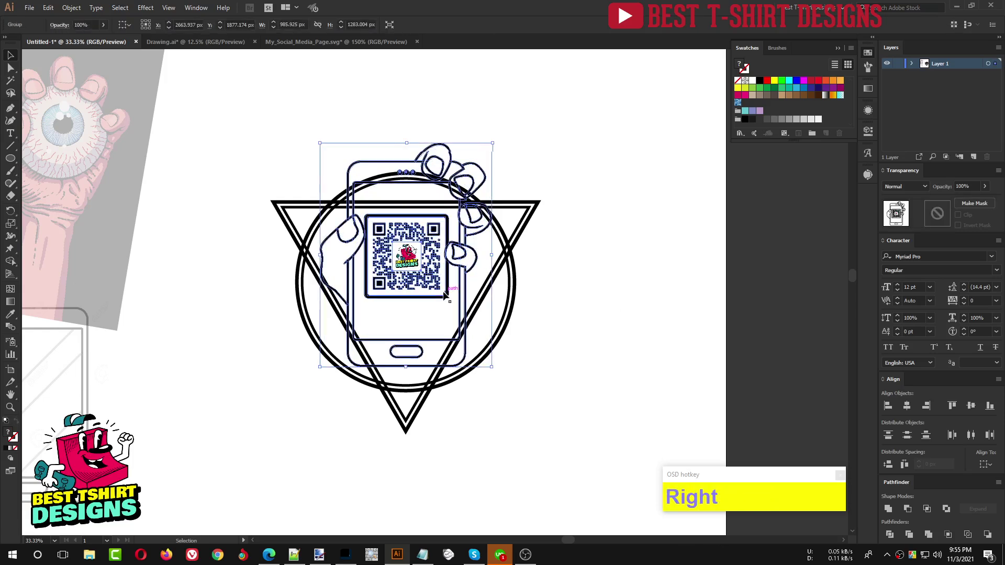
{"action": "key", "text": "Right"}
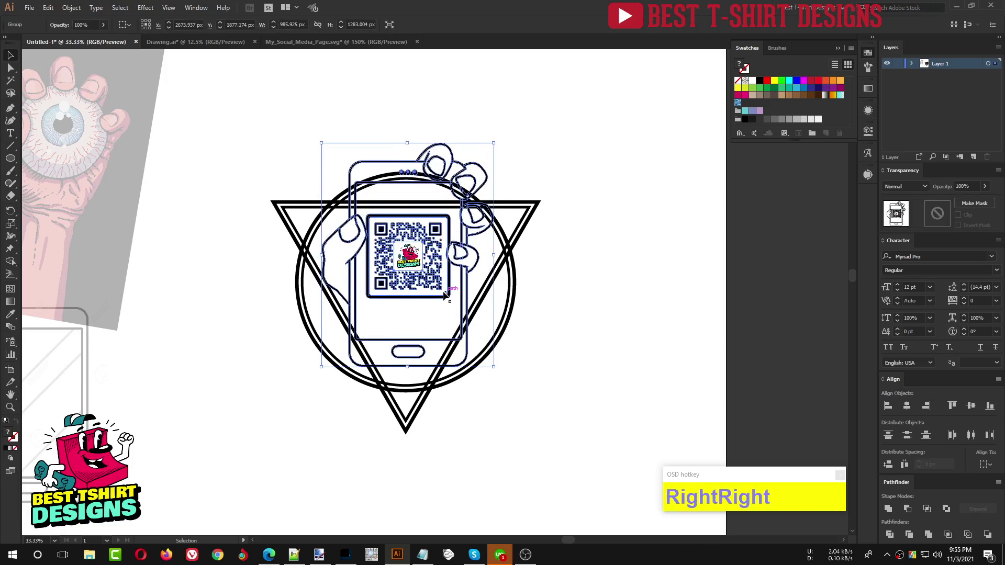
{"action": "key", "text": "Left"}
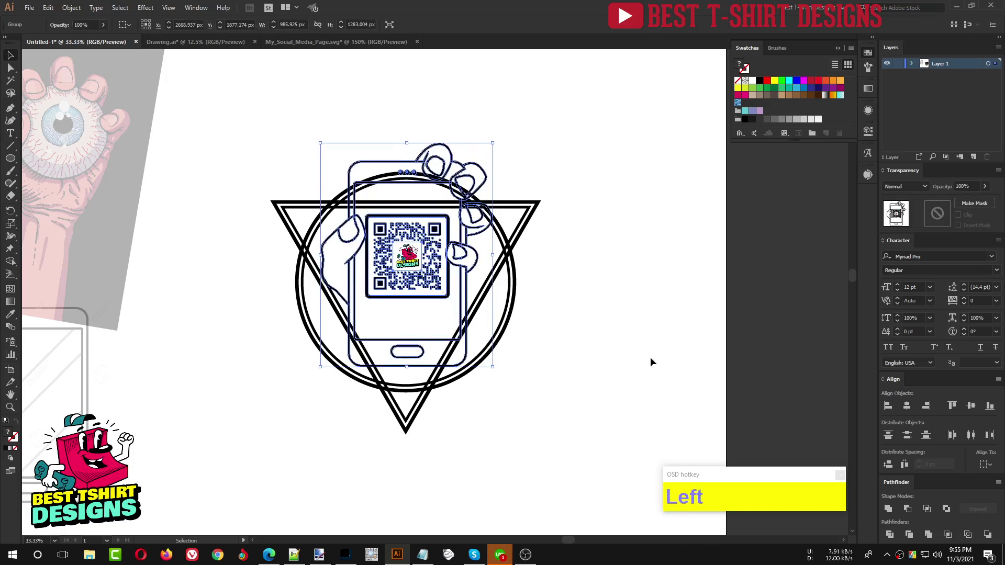
{"action": "left_click", "coordinate": [650, 357]}
Group the double-line circle and triangle together and enter isolation mode for that group
{"action": "scroll", "coordinate": [602, 346], "scroll_direction": "up", "scroll_amount": 1}
{"action": "left_click", "coordinate": [611, 314]}
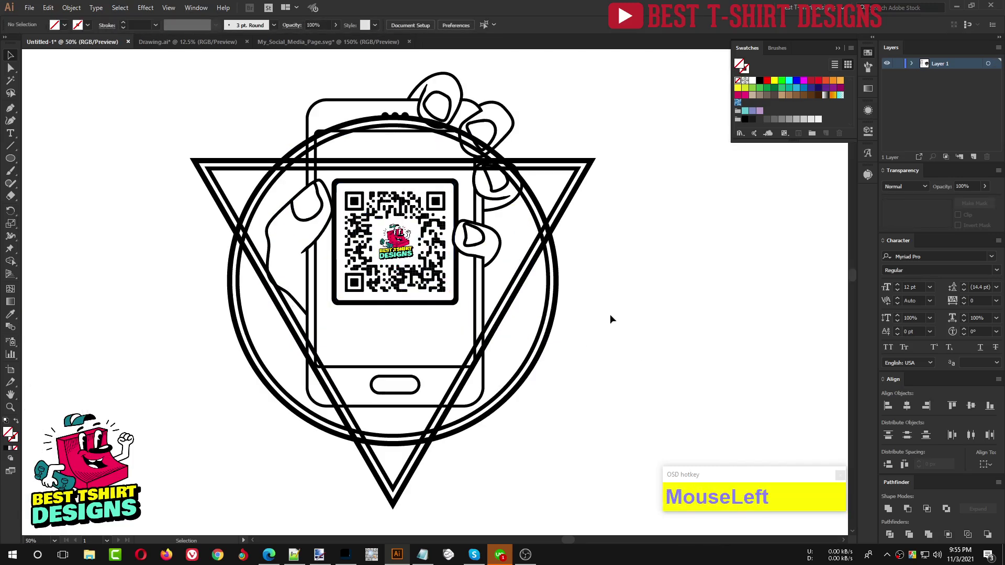
{"action": "left_click_drag", "start_coordinate": [527, 228], "coordinate": [618, 276]}
{"action": "key", "text": "F10"}
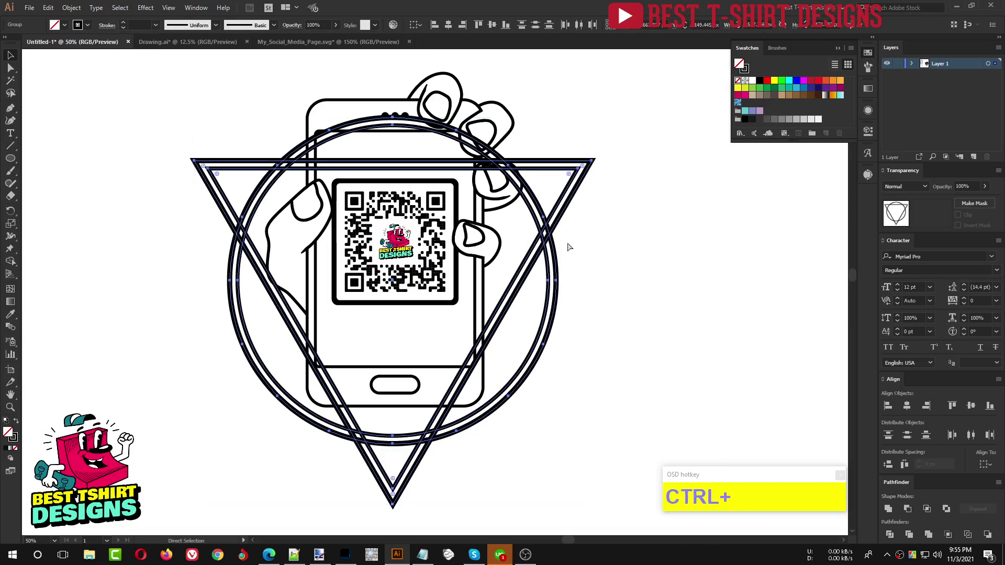
{"action": "key", "text": "ctrl+g"}
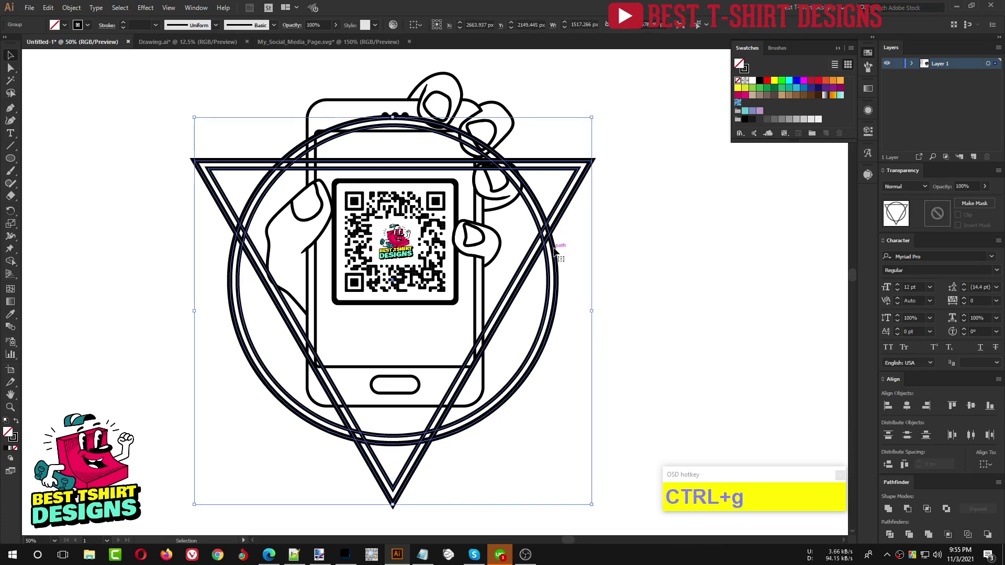
{"action": "double_click", "coordinate": [553, 244]}
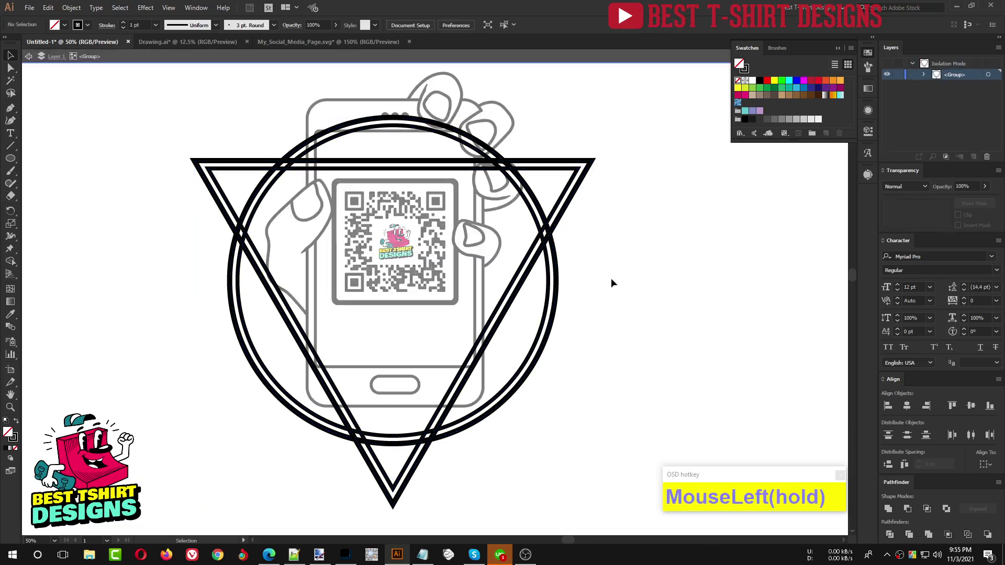
Remove overlapping segments at the two bottom crossings with Shape Builder, running the triangle over the circle at the left one and under it at the right one
{"action": "scroll", "coordinate": [533, 272], "scroll_direction": "up", "scroll_amount": 1}
{"action": "left_click", "coordinate": [629, 271]}
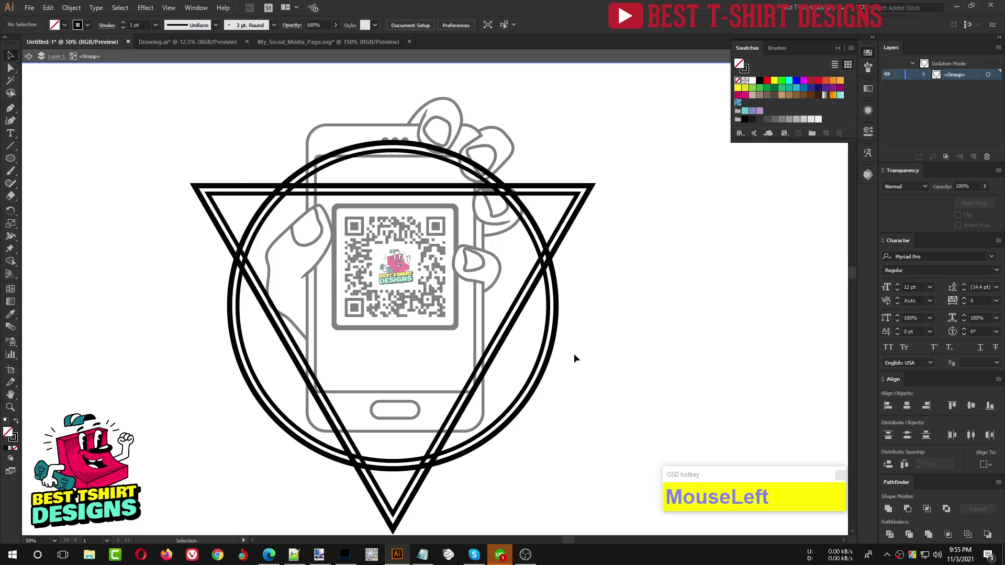
{"action": "scroll", "coordinate": [209, 258], "scroll_direction": "up", "scroll_amount": 1, "text": "alt"}
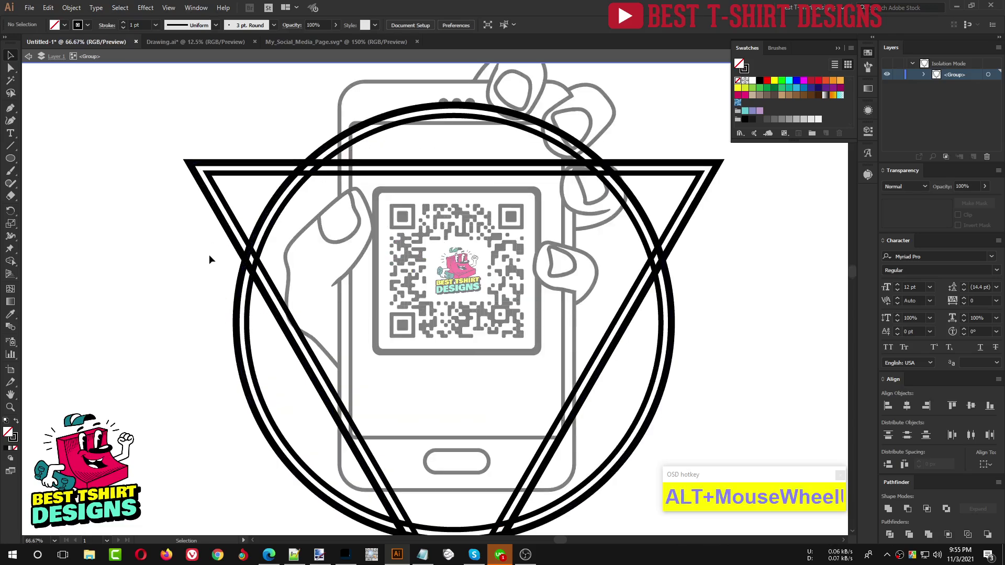
{"action": "left_click_drag", "start_coordinate": [198, 278], "coordinate": [359, 363]}
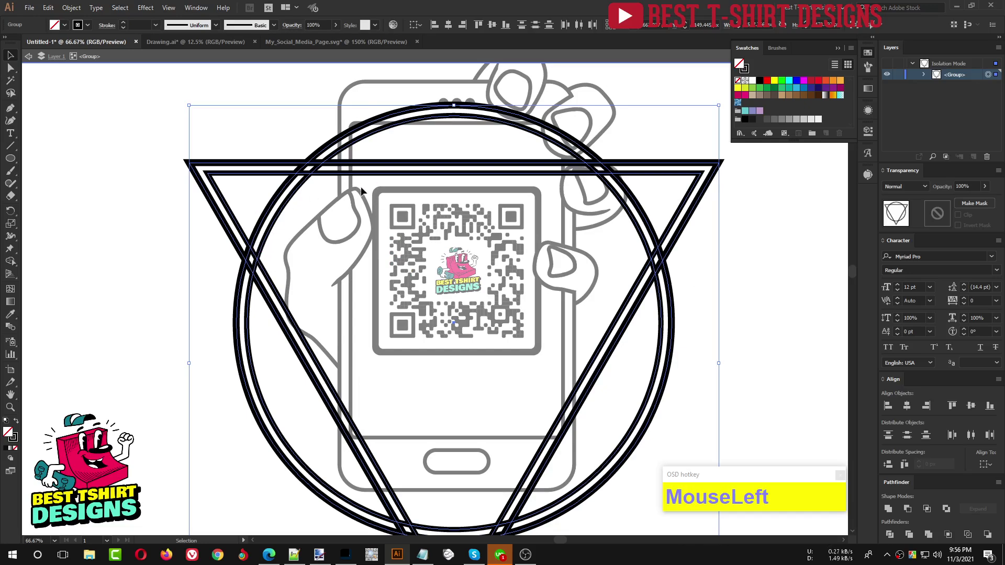
{"action": "key", "text": "shift+m"}
{"action": "scroll", "coordinate": [366, 253], "scroll_direction": "down", "scroll_amount": 3}
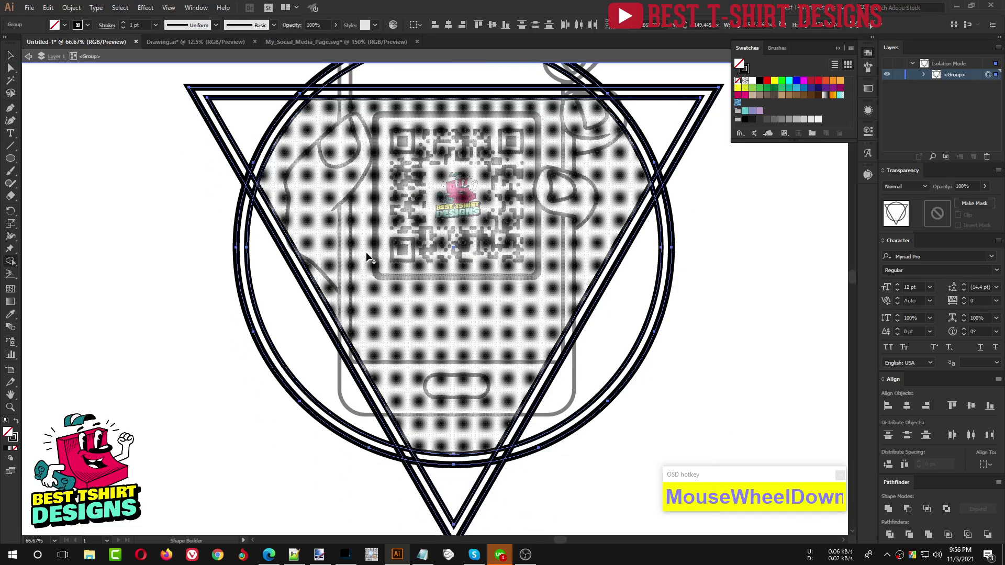
{"action": "scroll", "coordinate": [482, 445], "scroll_direction": "up", "scroll_amount": 2}
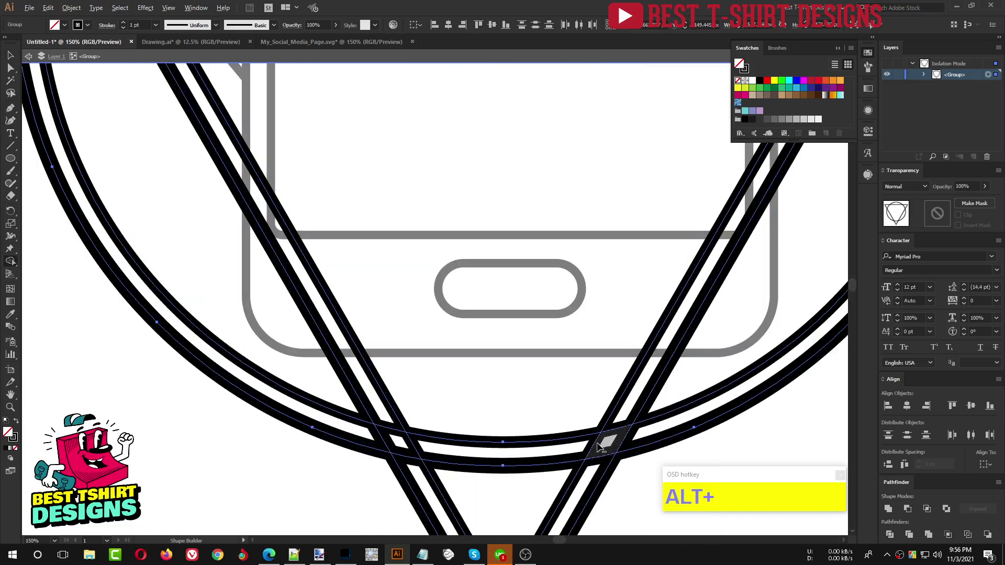
{"action": "left_click", "coordinate": [597, 446], "text": "alt"}
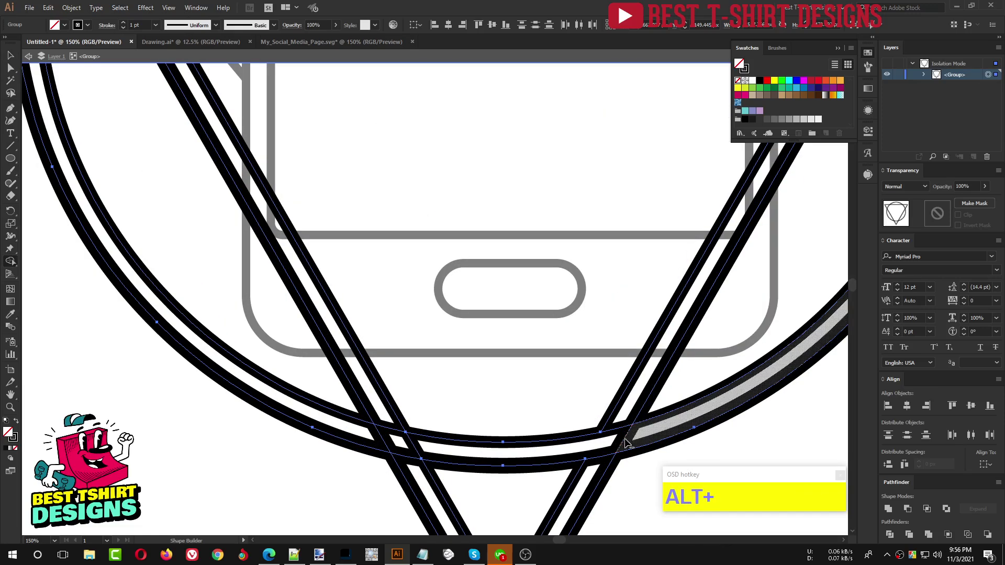
{"action": "left_click", "coordinate": [390, 431], "text": "alt"}
{"action": "key", "text": "ctrl+z"}
{"action": "key", "text": "ctrl+z"}
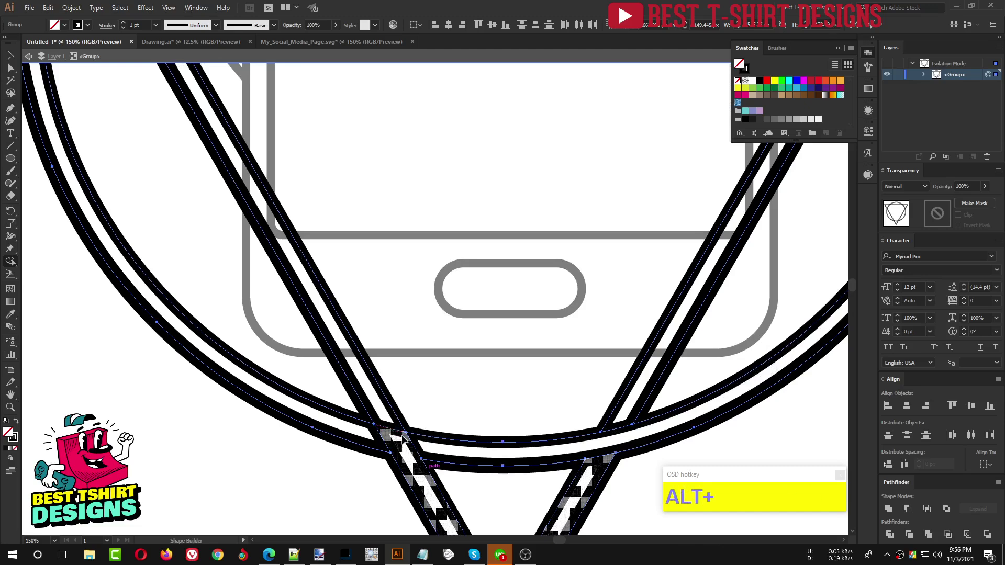
{"action": "scroll", "coordinate": [391, 434], "scroll_direction": "down", "scroll_amount": 2}
{"action": "key", "text": "v"}
{"action": "left_click", "coordinate": [521, 464]}
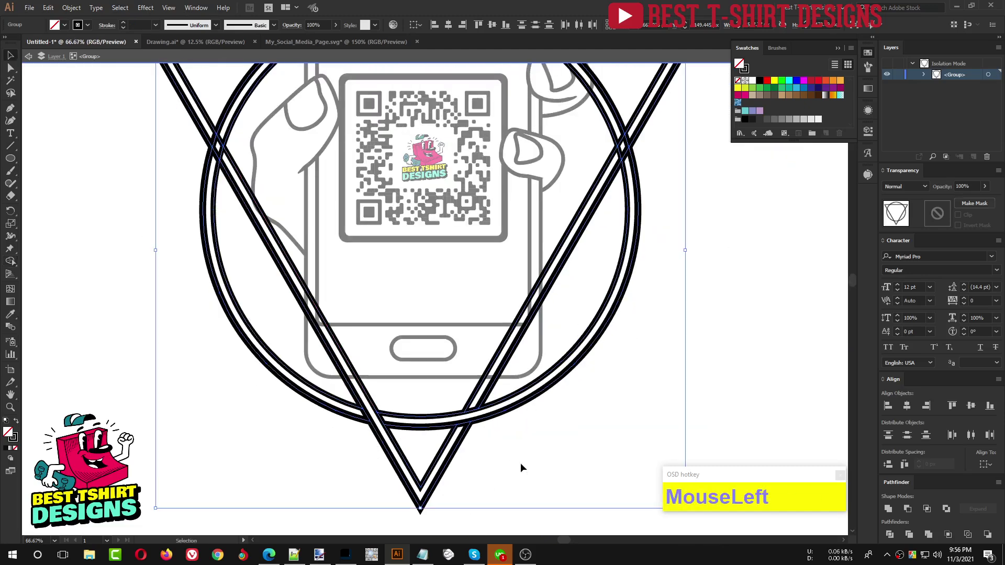
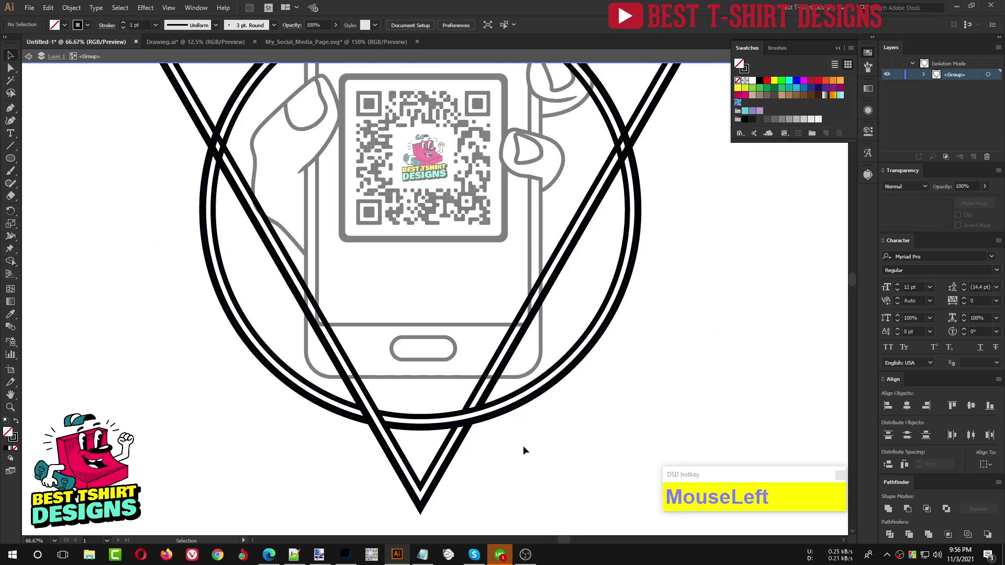
Remove the circle's segments inside the triangle band at the right-side crossing with Shape Builder, so the triangle passes over
{"action": "scroll", "coordinate": [523, 449], "scroll_direction": "up", "scroll_amount": 3}
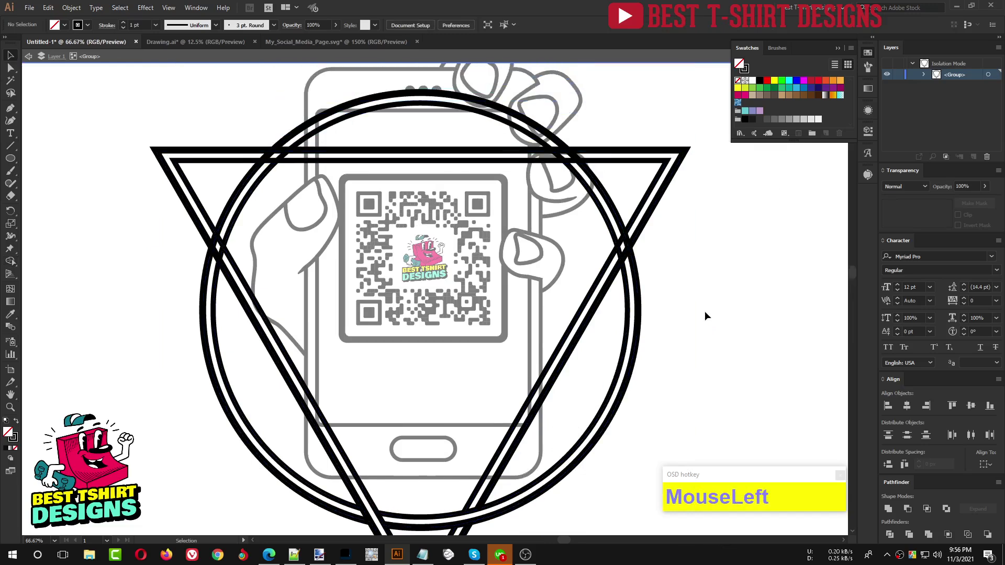
{"action": "left_click_drag", "start_coordinate": [682, 265], "coordinate": [549, 93]}
{"action": "key", "text": "shift+m"}
{"action": "scroll", "coordinate": [628, 238], "scroll_direction": "up", "scroll_amount": 3}
{"action": "scroll", "coordinate": [629, 238], "scroll_direction": "up", "scroll_amount": 4}
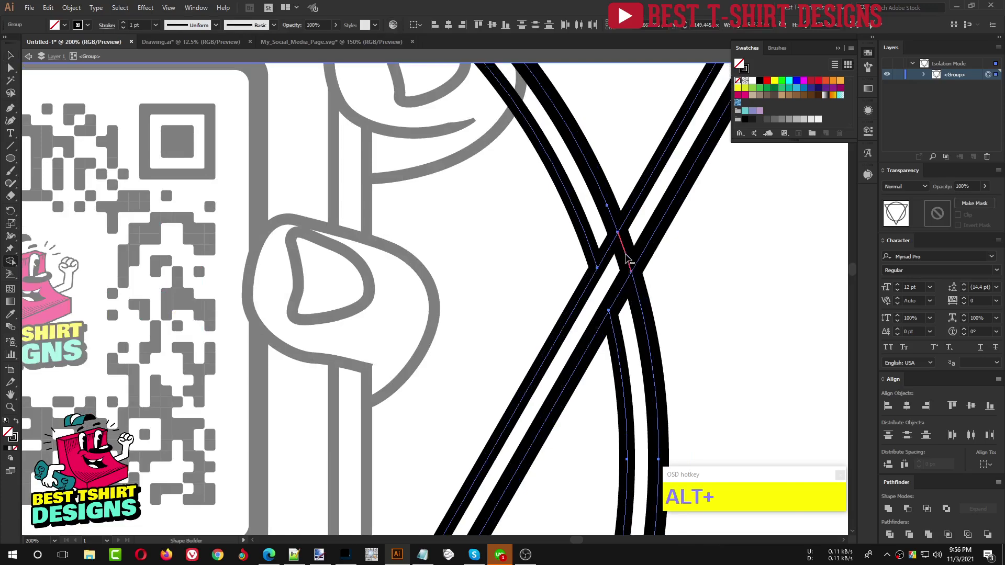
{"action": "scroll", "coordinate": [587, 333], "scroll_direction": "down", "scroll_amount": 3}
{"action": "scroll", "coordinate": [587, 333], "scroll_direction": "down", "scroll_amount": 1}
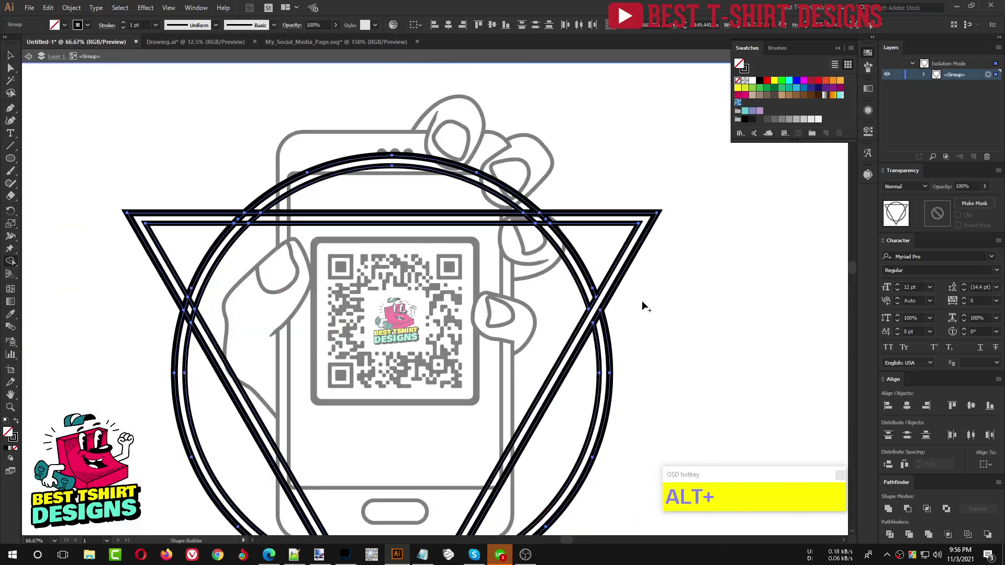
Remove the triangle's segments inside the circle band at the upper-right crossing, so the circle passes over
{"action": "scroll", "coordinate": [644, 307], "scroll_direction": "down", "scroll_amount": 2}
{"action": "scroll", "coordinate": [588, 308], "scroll_direction": "up", "scroll_amount": 1}
{"action": "scroll", "coordinate": [587, 308], "scroll_direction": "up", "scroll_amount": 1}
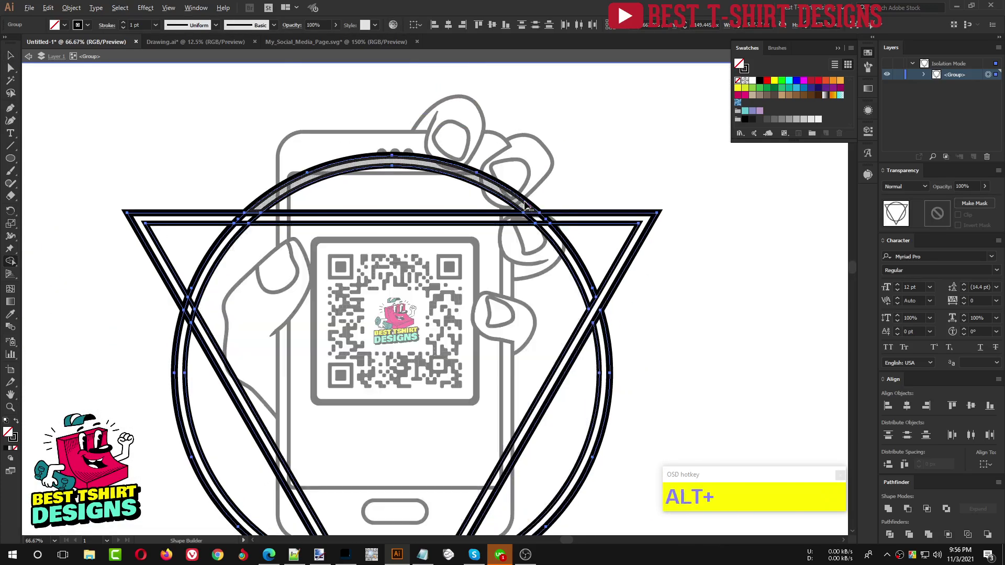
{"action": "scroll", "coordinate": [545, 210], "scroll_direction": "up", "scroll_amount": 3}
{"action": "left_click", "coordinate": [536, 235], "text": "alt"}
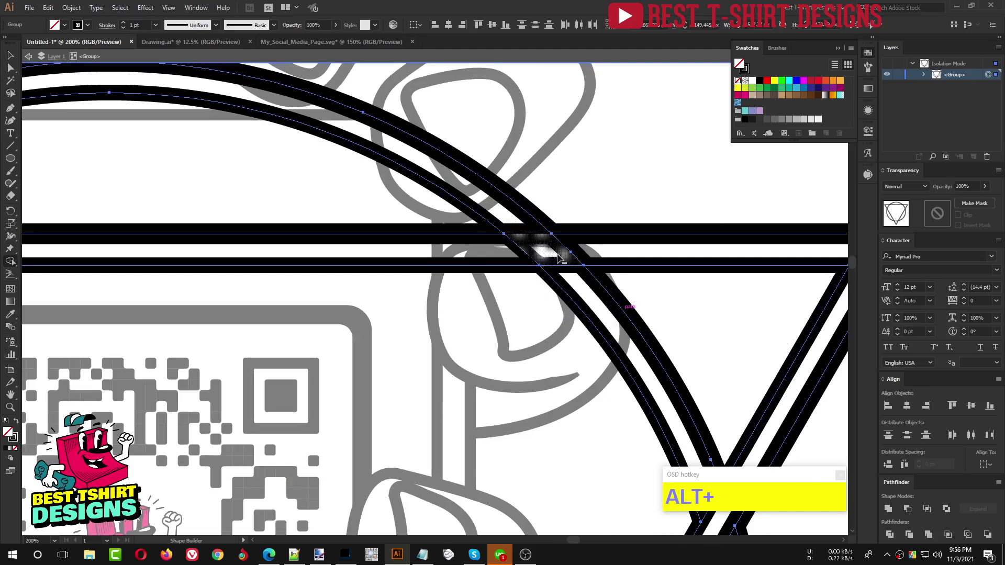
{"action": "left_click", "coordinate": [566, 265], "text": "alt"}
{"action": "scroll", "coordinate": [558, 208], "scroll_direction": "down", "scroll_amount": 3}
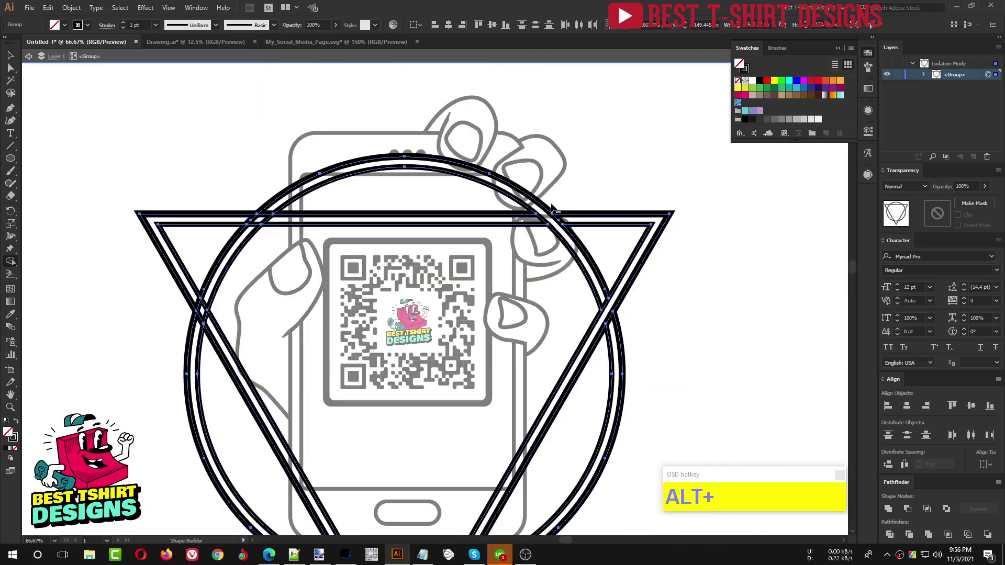
Remove the circle's segments inside the triangle band at the upper-left crossing, so the triangle passes over
{"action": "scroll", "coordinate": [316, 226], "scroll_direction": "up", "scroll_amount": 2}
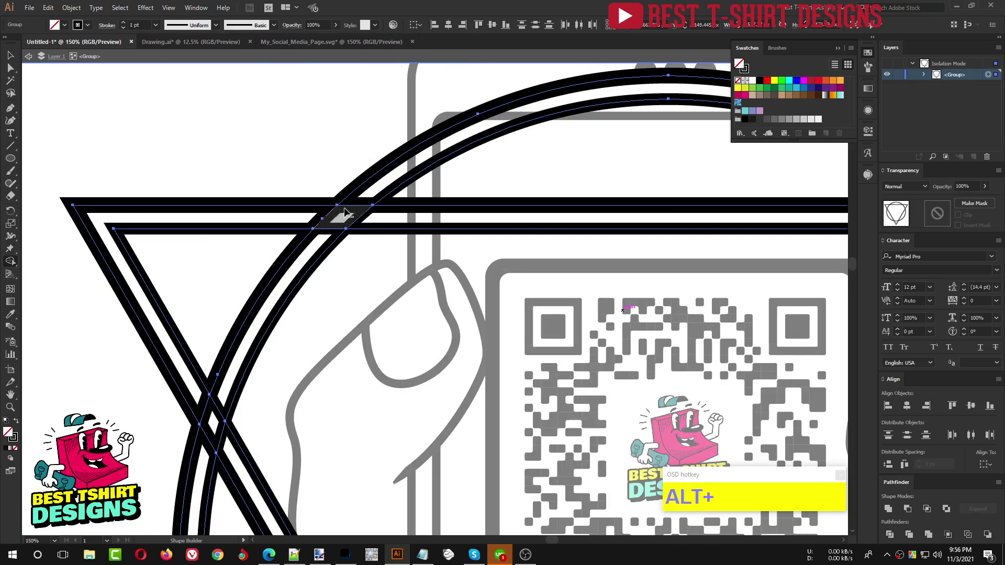
{"action": "left_click", "coordinate": [325, 216], "text": "alt"}
{"action": "left_click", "coordinate": [359, 219], "text": "alt"}
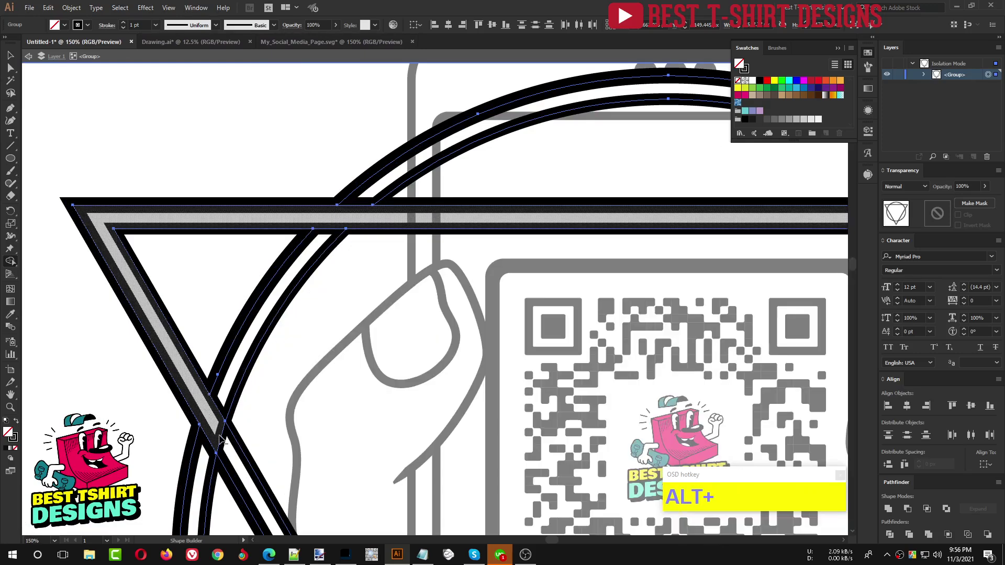
Undo the last Shape Builder removal and instead cut the triangle's segments inside the circle band at the left-side crossing, so the circle passes over
{"action": "scroll", "coordinate": [211, 278], "scroll_direction": "down", "scroll_amount": 2}
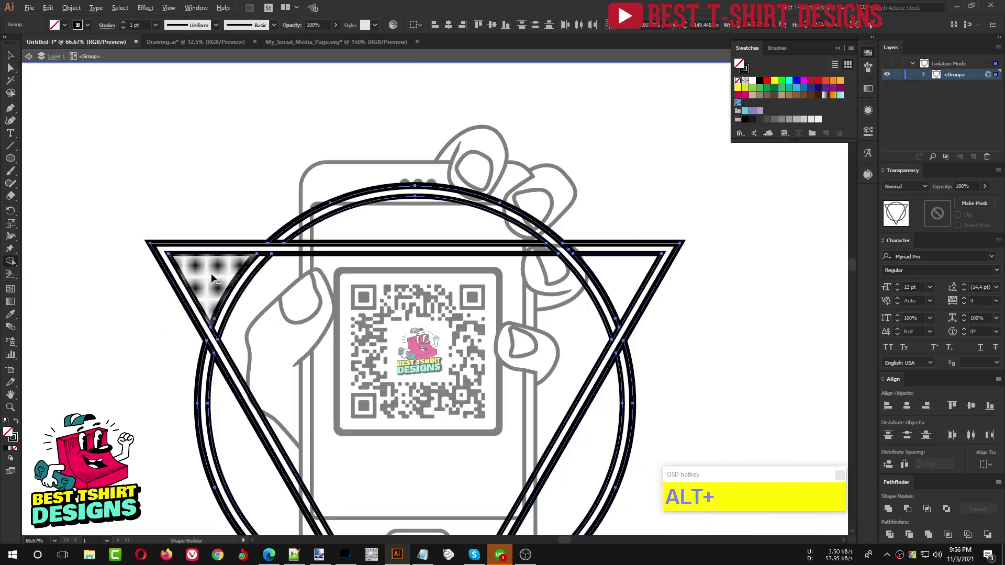
{"action": "key", "text": "ctrl+z"}
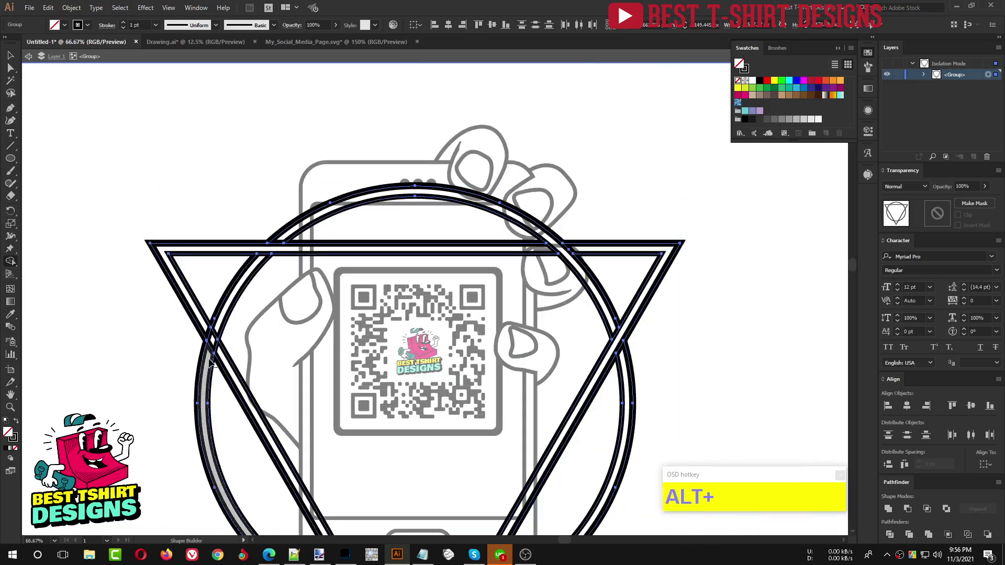
{"action": "scroll", "coordinate": [205, 343], "scroll_direction": "up", "scroll_amount": 3}
{"action": "left_click", "coordinate": [202, 340], "text": "alt"}
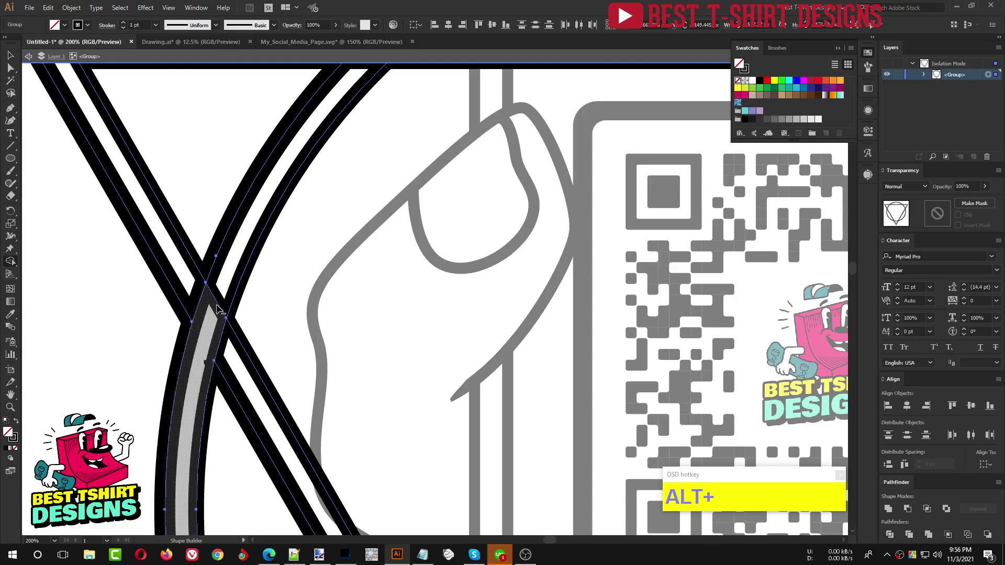
{"action": "left_click", "coordinate": [211, 290], "text": "alt"}
{"action": "scroll", "coordinate": [210, 290], "scroll_direction": "down", "scroll_amount": 3}
{"action": "key", "text": "v"}
{"action": "scroll", "coordinate": [173, 314], "scroll_direction": "up", "scroll_amount": 4}
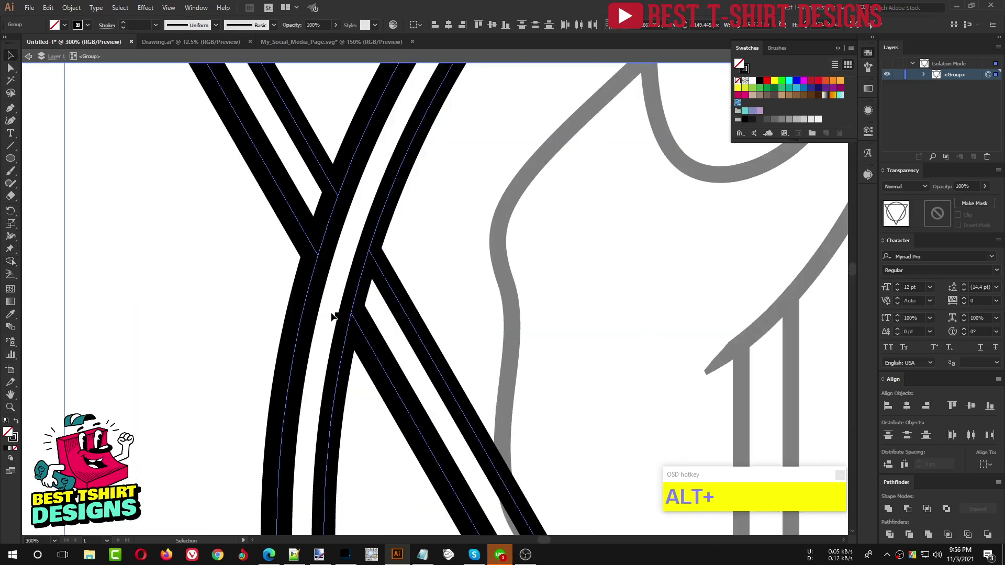
{"action": "left_click", "coordinate": [336, 315]}
{"action": "left_click", "coordinate": [363, 348]}
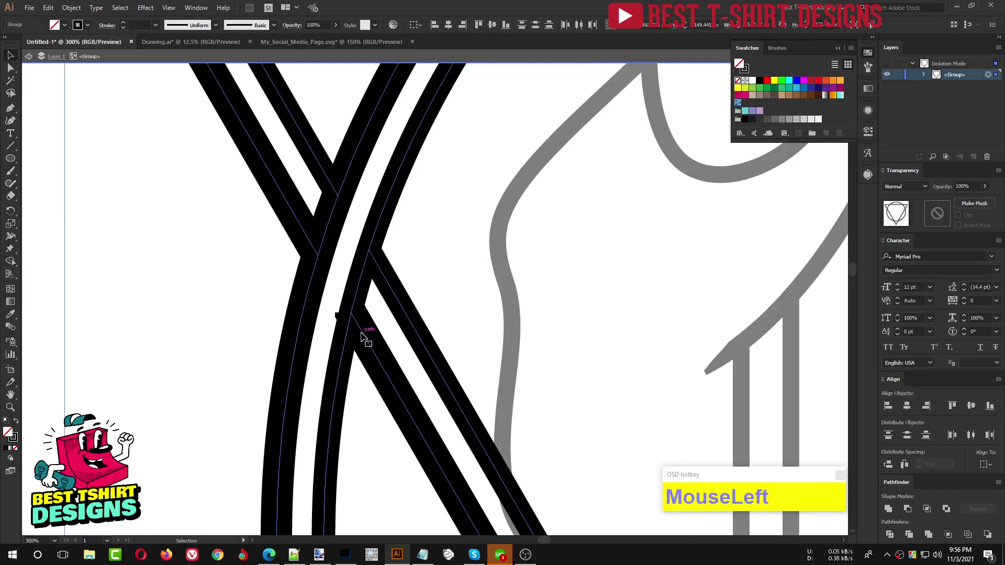
Examine the stray corner at the frame's left-side crossing in outline view and undo the last segment removal
{"action": "key", "text": "a"}
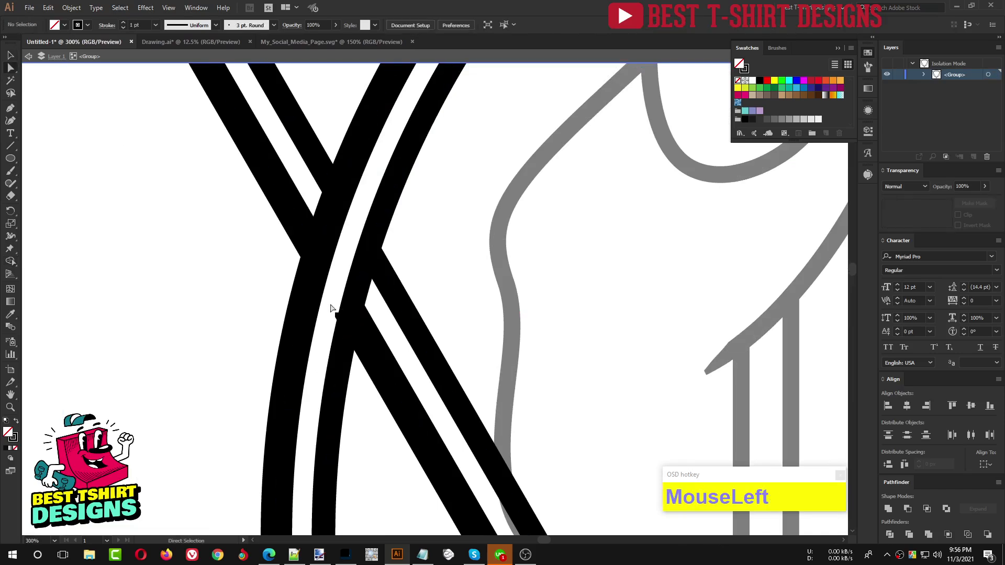
{"action": "left_click", "coordinate": [372, 354]}
{"action": "scroll", "coordinate": [336, 320], "scroll_direction": "up", "scroll_amount": 5}
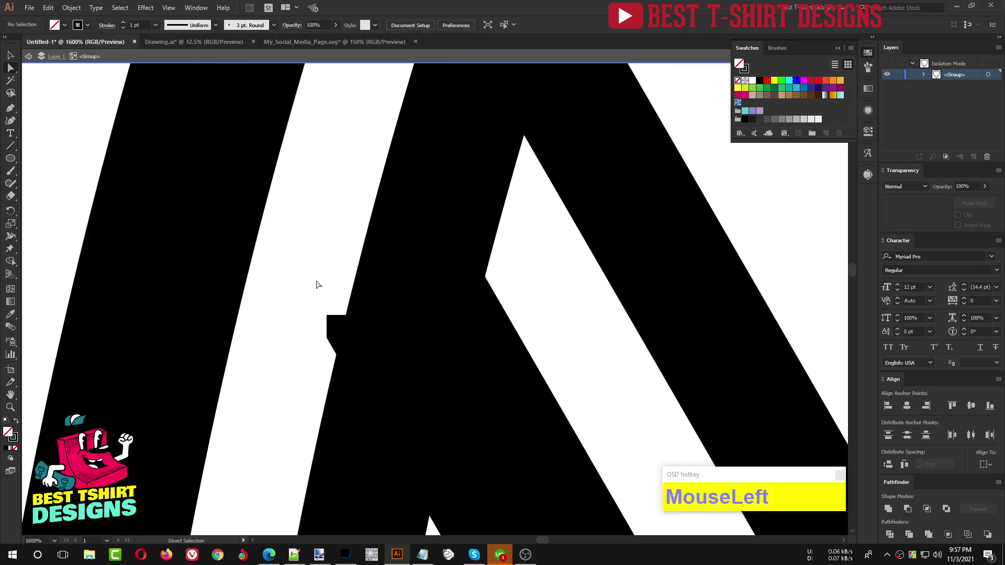
{"action": "left_click", "coordinate": [173, 11]}
{"action": "left_click", "coordinate": [184, 19]}
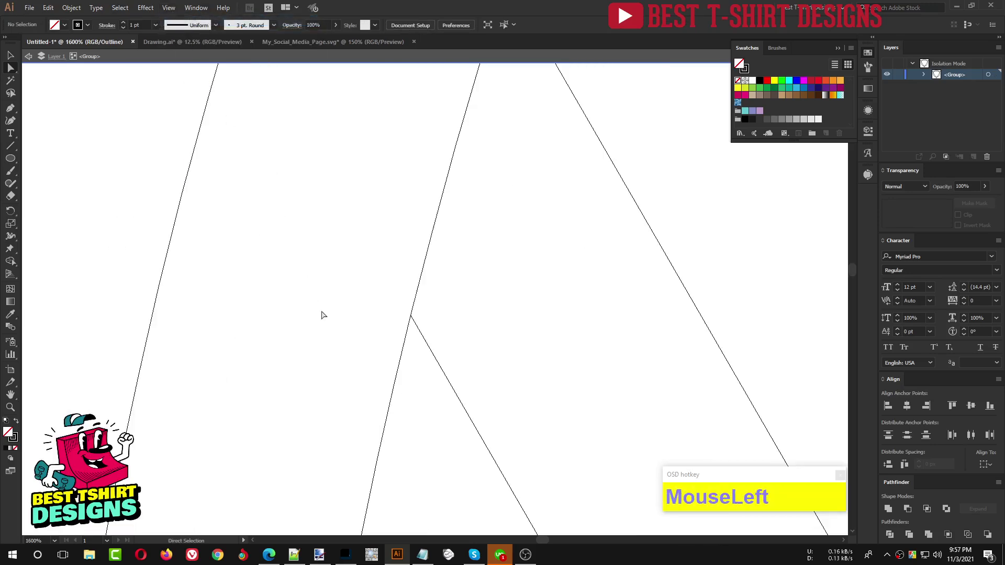
{"action": "key", "text": "ctrl+z"}
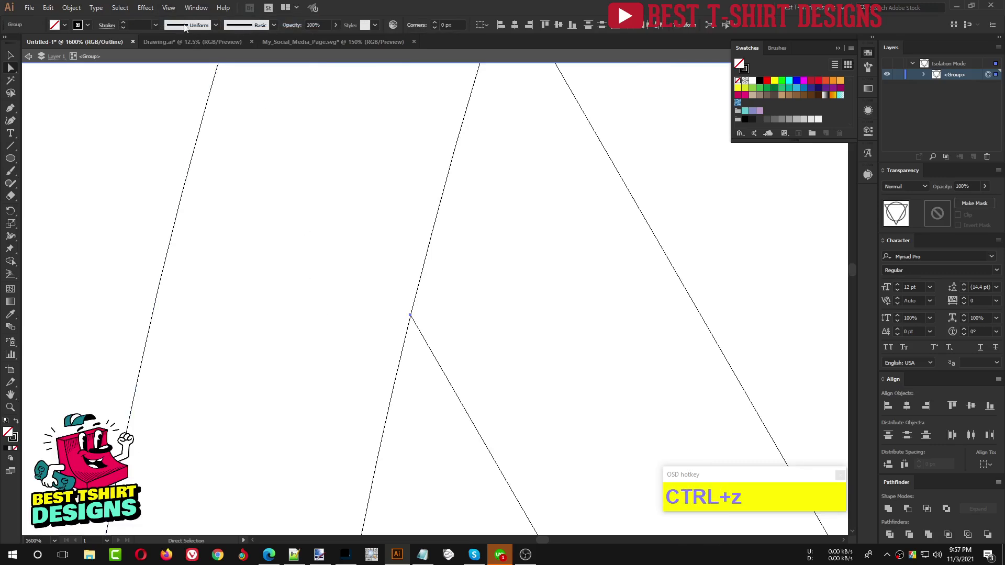
{"action": "left_click", "coordinate": [168, 8]}
{"action": "left_click", "coordinate": [183, 19]}
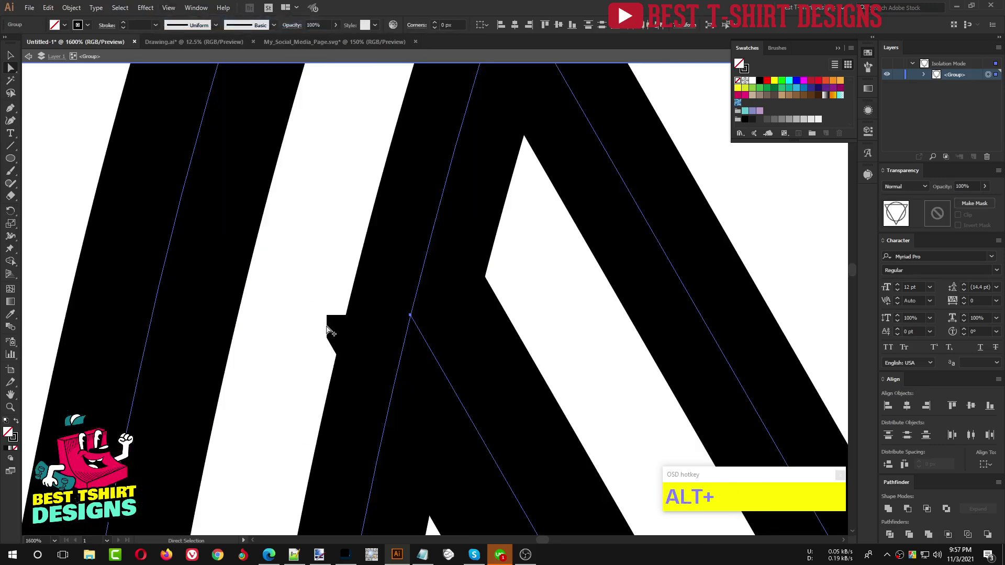
{"action": "scroll", "coordinate": [329, 329], "scroll_direction": "down", "scroll_amount": 10}
{"action": "key", "text": "v"}
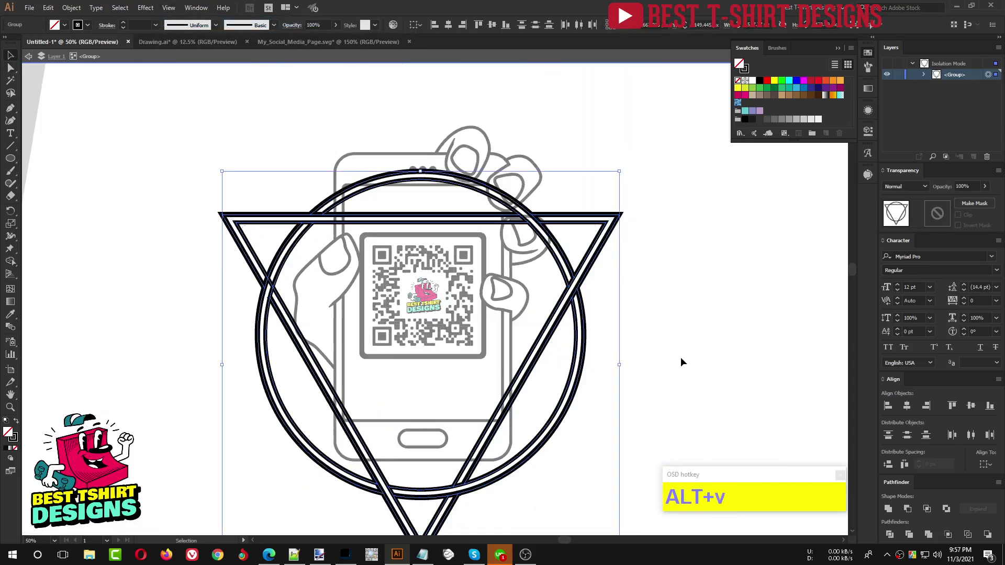
{"action": "left_click", "coordinate": [687, 381]}
{"action": "left_click_drag", "start_coordinate": [683, 391], "coordinate": [624, 332]}
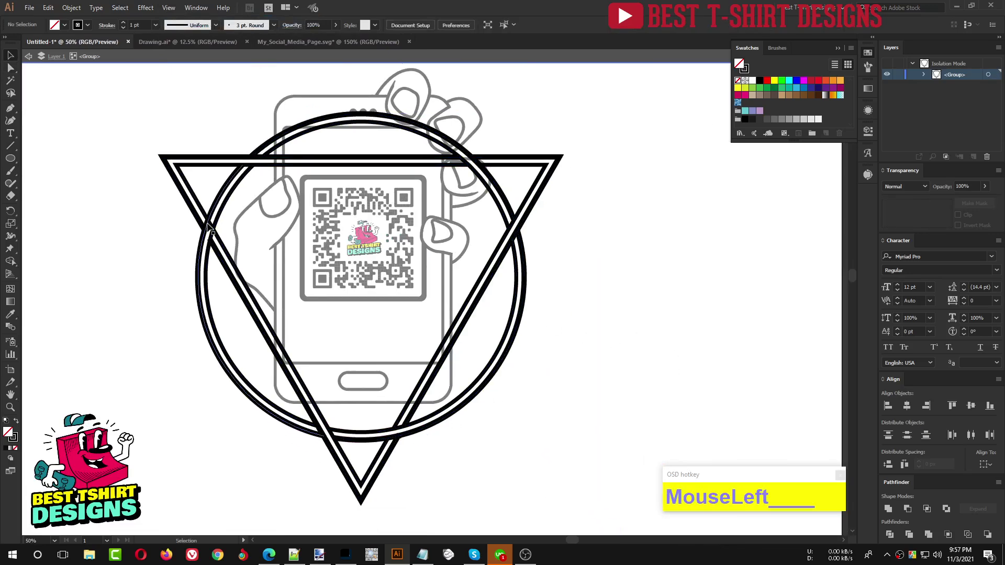
Remove the triangle's inner-line segment inside the circle band at the left-side crossing with Shape Builder, and exit isolation mode
{"action": "scroll", "coordinate": [208, 228], "scroll_direction": "up", "scroll_amount": 4}
{"action": "left_click_drag", "start_coordinate": [140, 220], "coordinate": [305, 359]}
{"action": "key", "text": "shift+m"}
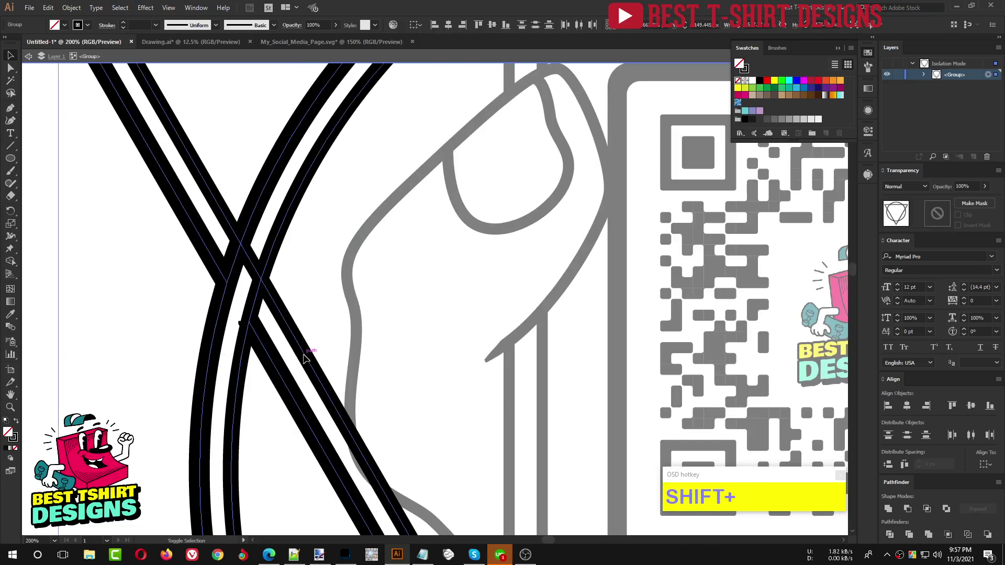
{"action": "left_click", "coordinate": [252, 264], "text": "alt"}
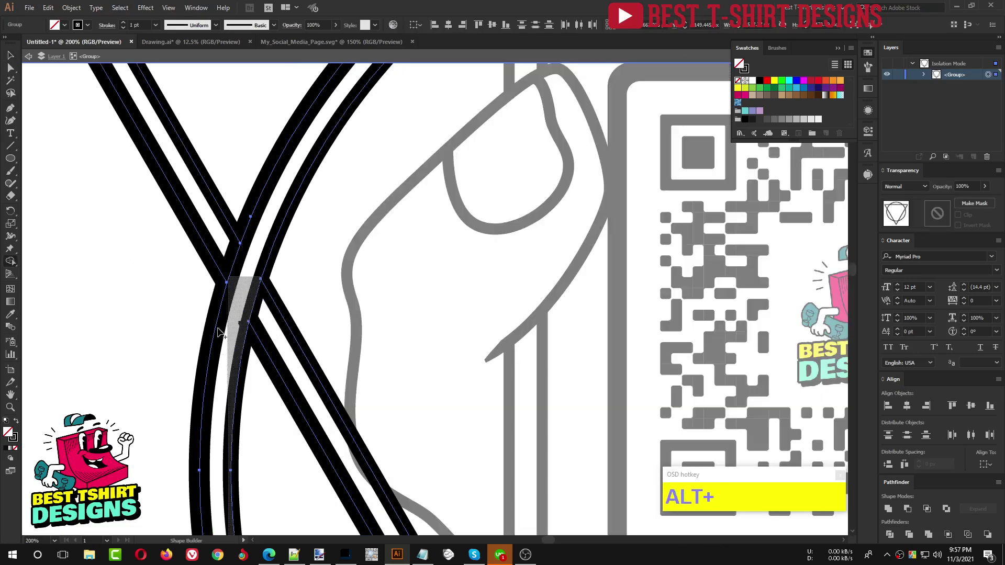
{"action": "scroll", "coordinate": [197, 309], "scroll_direction": "down", "scroll_amount": 4}
{"action": "key", "text": "v"}
{"action": "left_click", "coordinate": [619, 376]}
{"action": "scroll", "coordinate": [429, 304], "scroll_direction": "down", "scroll_amount": 1}
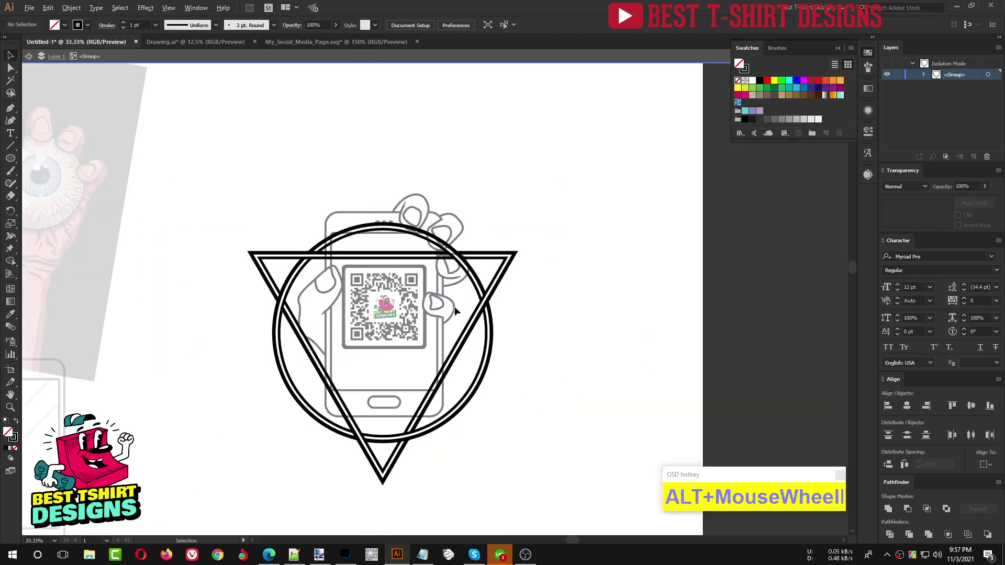
{"action": "double_click", "coordinate": [564, 329]}
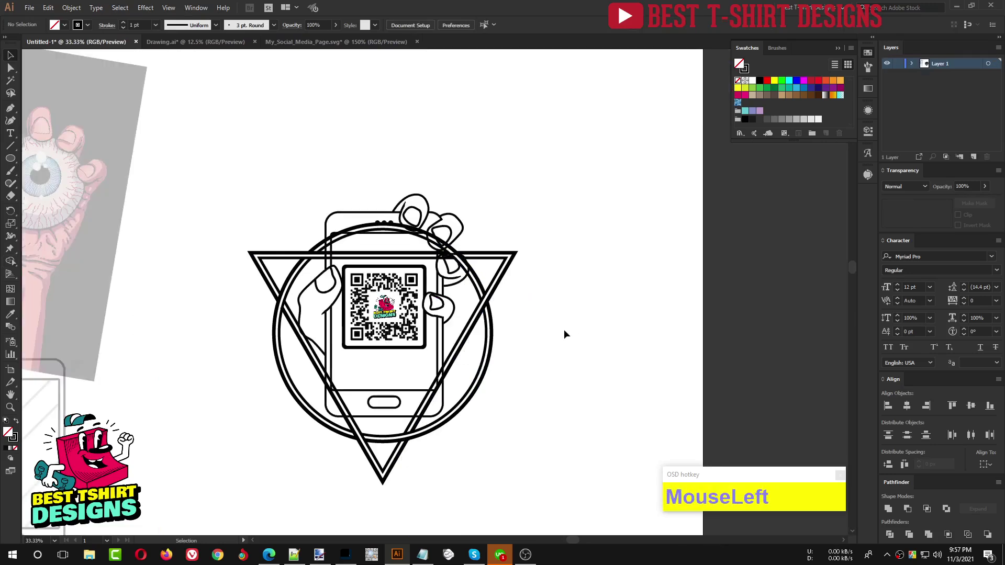
{"action": "left_click", "coordinate": [426, 344]}
{"action": "scroll", "coordinate": [427, 344], "scroll_direction": "up", "scroll_amount": 1}
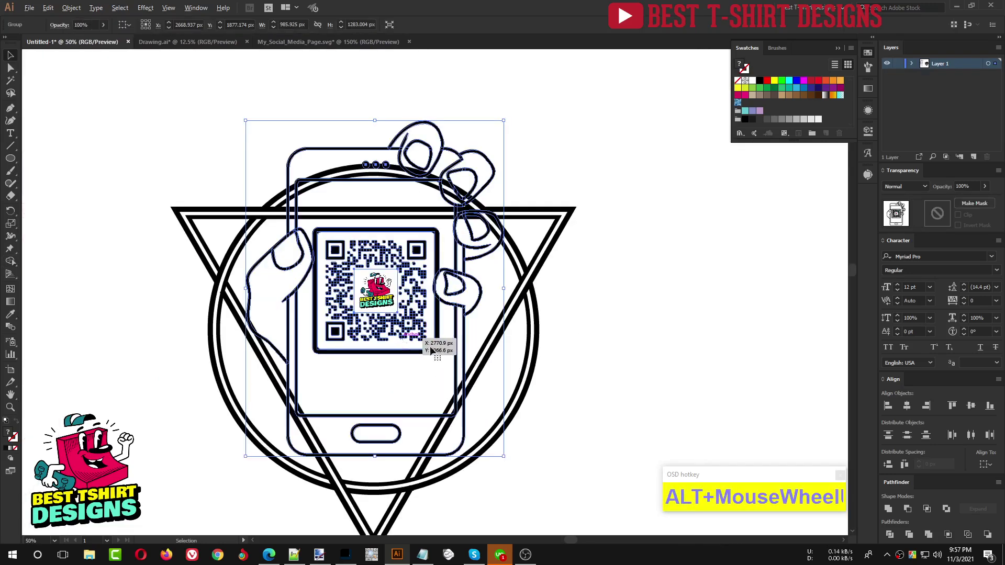
{"action": "key", "text": "ctrl+c"}
{"action": "left_click", "coordinate": [573, 324]}
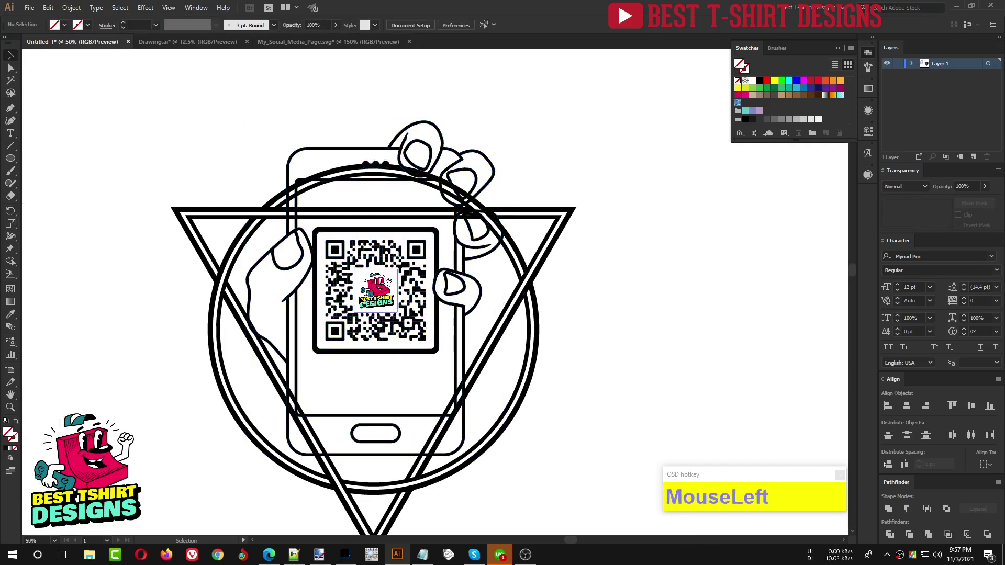
Isolate the hand-and-phone group, copy all its outlines except the QR code, and leave isolation mode
{"action": "left_click", "coordinate": [450, 300]}
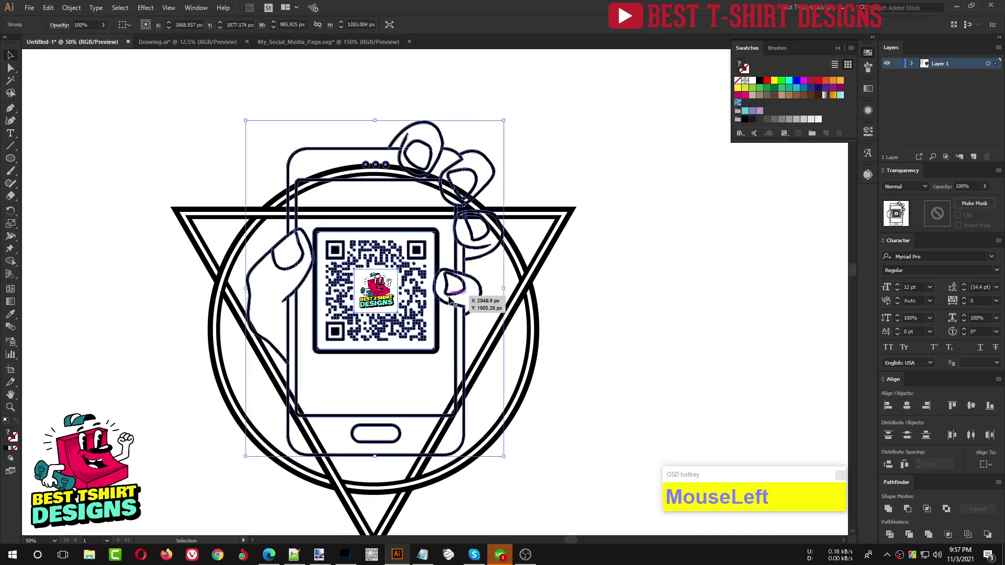
{"action": "double_click", "coordinate": [450, 299]}
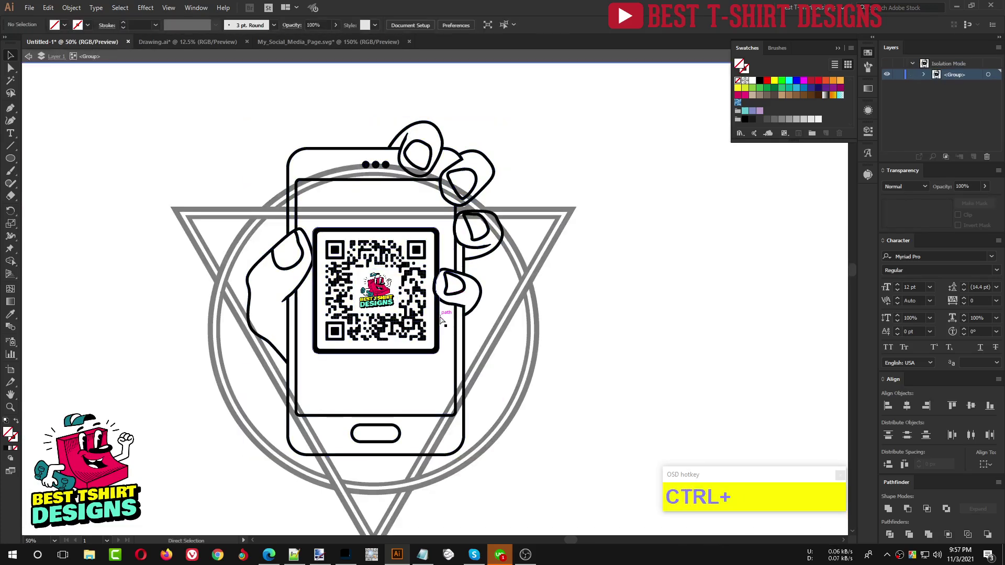
{"action": "key", "text": "ctrl+a"}
{"action": "left_click", "coordinate": [440, 321], "text": "shift"}
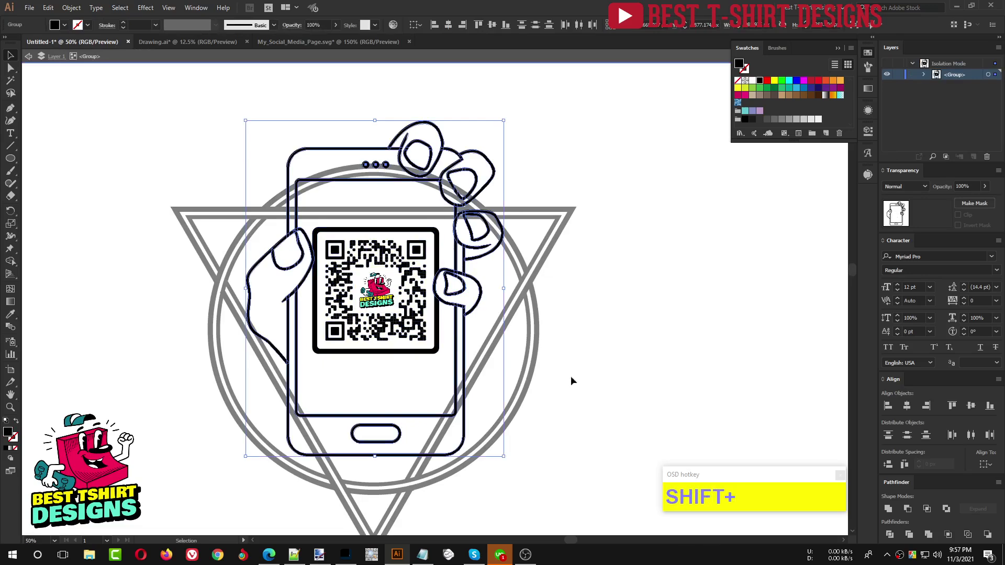
{"action": "key", "text": "ctrl+c"}
{"action": "left_click", "coordinate": [615, 377]}
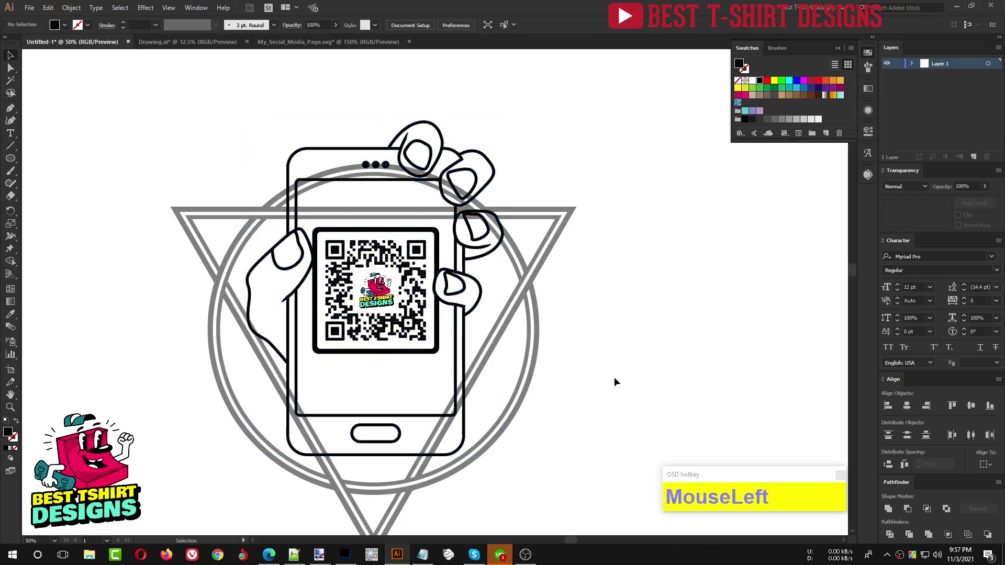
{"action": "double_click", "coordinate": [614, 377]}
Give the circle-and-triangle frame an opacity mask with Clip off and paste the copied hand and phone outlines in place into it
{"action": "left_click", "coordinate": [512, 320]}
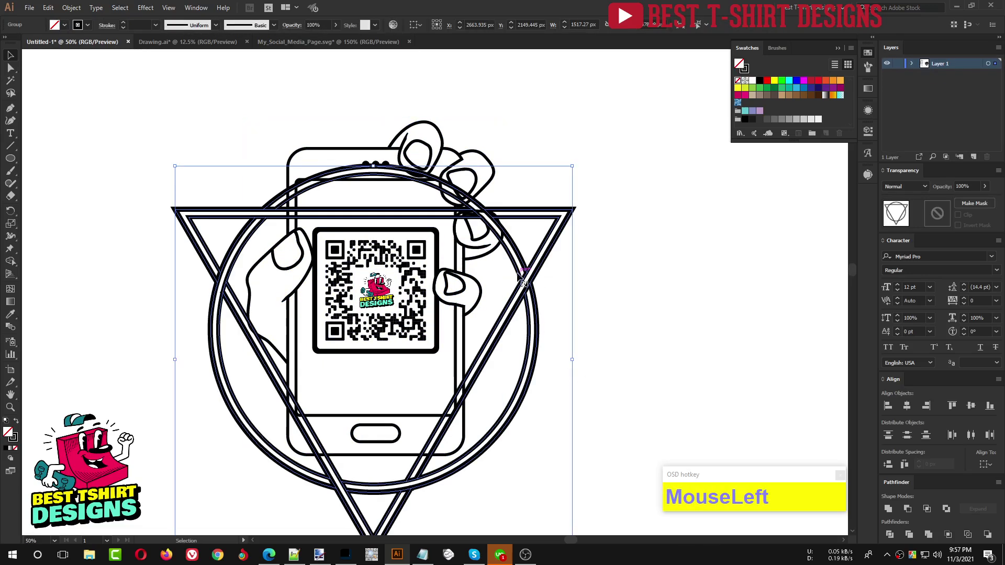
{"action": "left_click", "coordinate": [938, 214]}
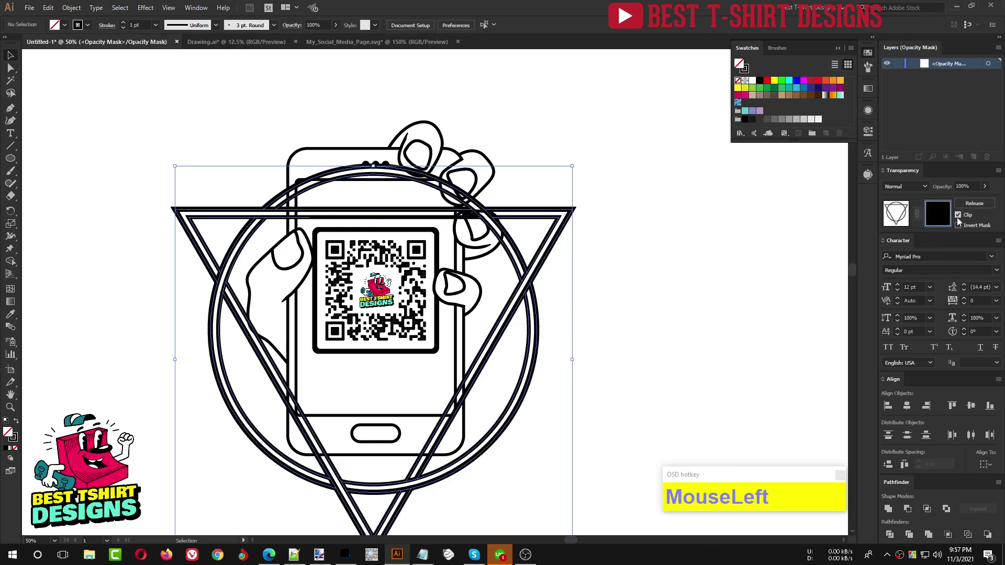
{"action": "key", "text": "ctrl+f"}
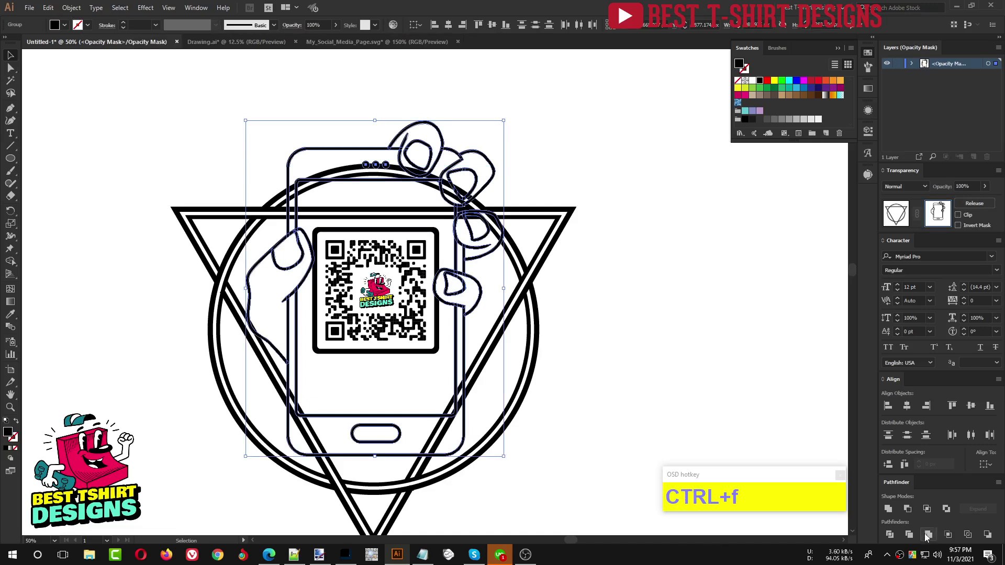
Unite the pasted outlines in the mask into one solid silhouette that hides the frame behind the hand and phone
{"action": "left_click", "coordinate": [888, 509]}
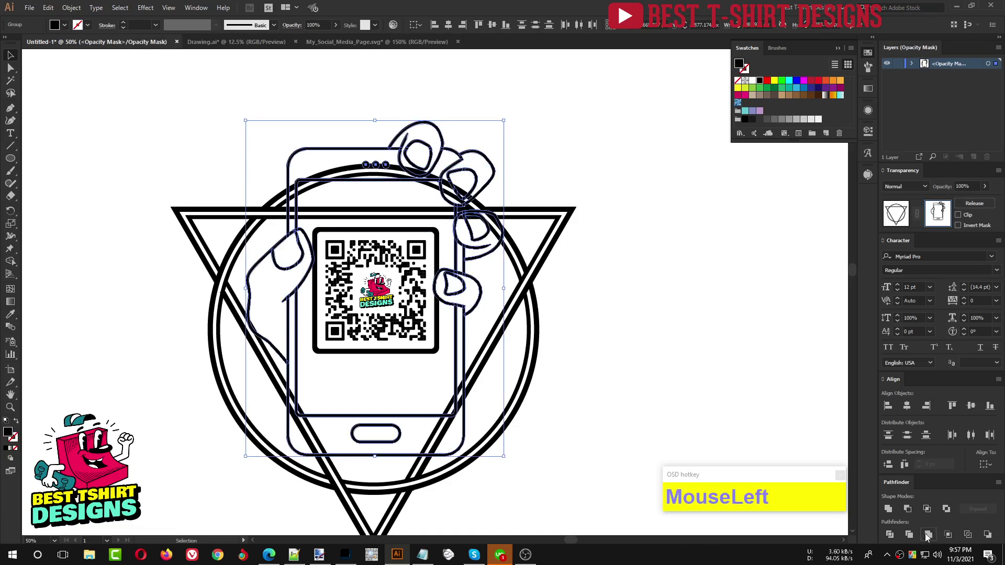
{"action": "left_click", "coordinate": [704, 373]}
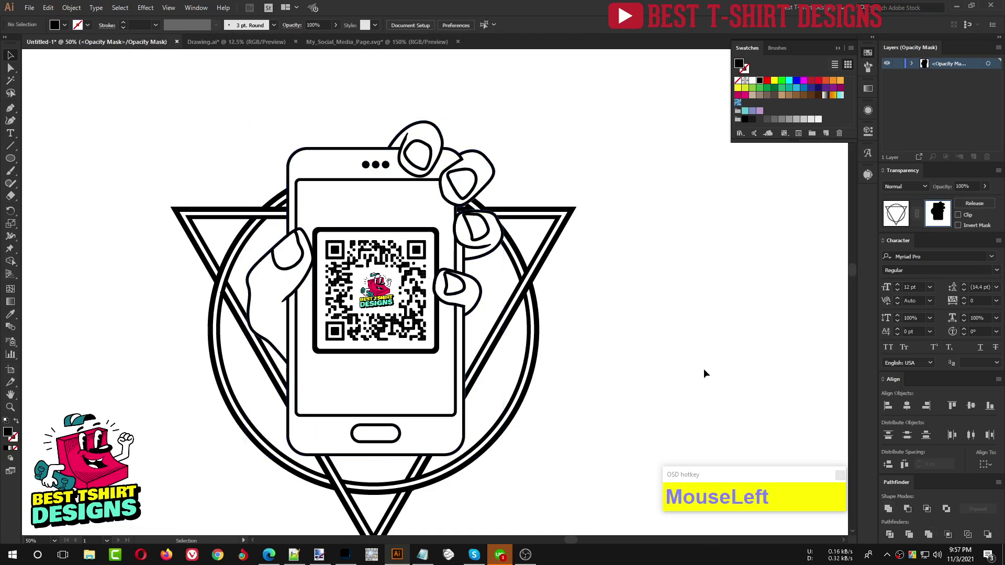
{"action": "scroll", "coordinate": [704, 372], "scroll_direction": "up", "scroll_amount": 1}
{"action": "left_click", "coordinate": [704, 371]}
{"action": "scroll", "coordinate": [703, 369], "scroll_direction": "down", "scroll_amount": 2}
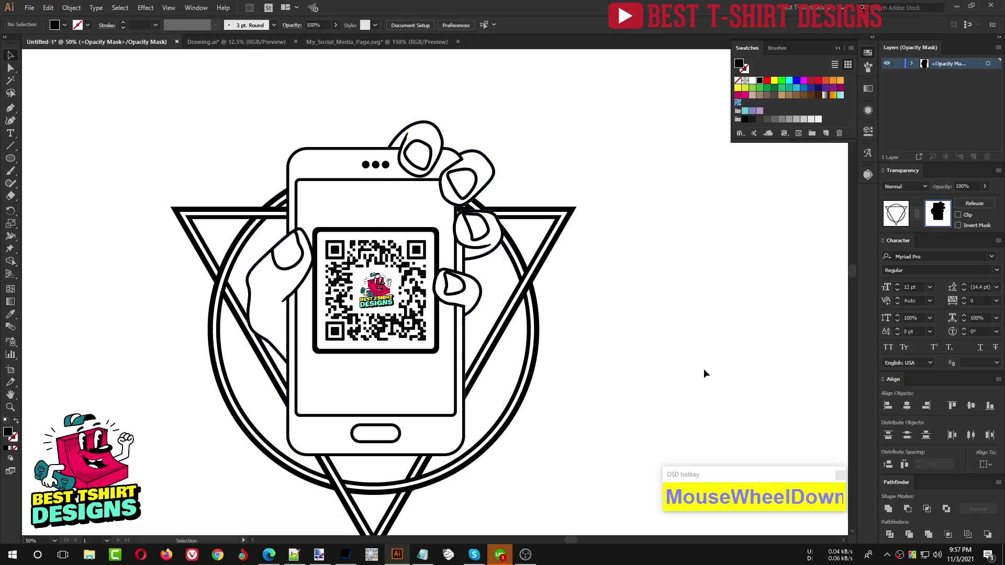
Draw a closed black Pen shape in the mask over the gap between the second and third fingers beside the phone's edge
{"action": "scroll", "coordinate": [480, 216], "scroll_direction": "up", "scroll_amount": 5, "text": "alt"}
{"action": "scroll", "coordinate": [525, 393], "scroll_direction": "up", "scroll_amount": 2}
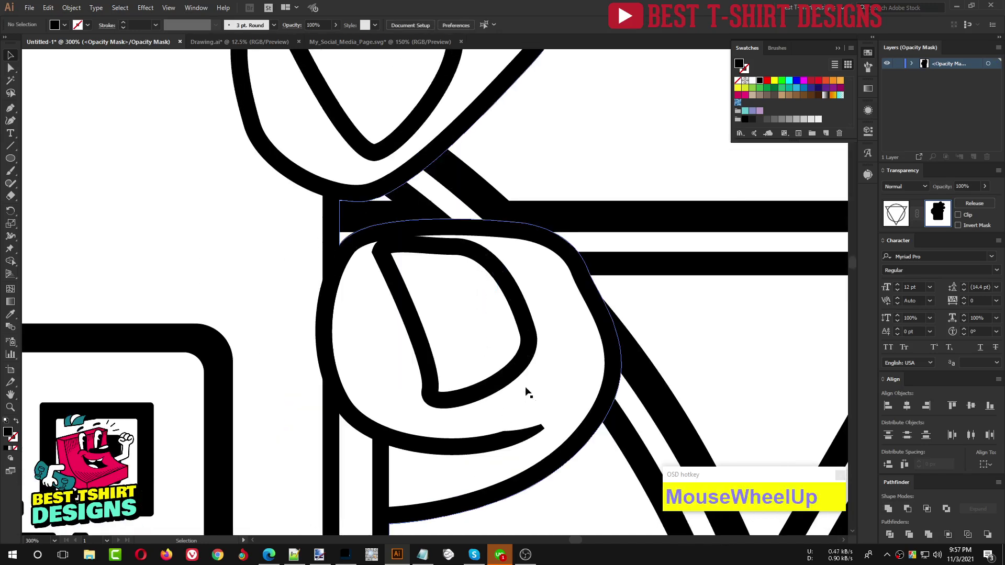
{"action": "left_click", "coordinate": [529, 190]}
{"action": "scroll", "coordinate": [365, 265], "scroll_direction": "up", "scroll_amount": 1}
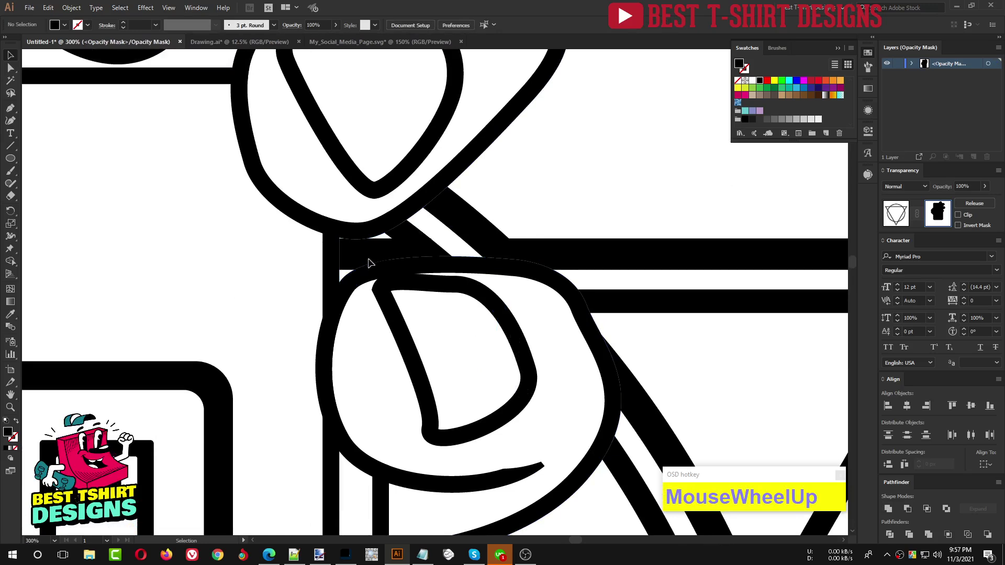
{"action": "left_click", "coordinate": [566, 194]}
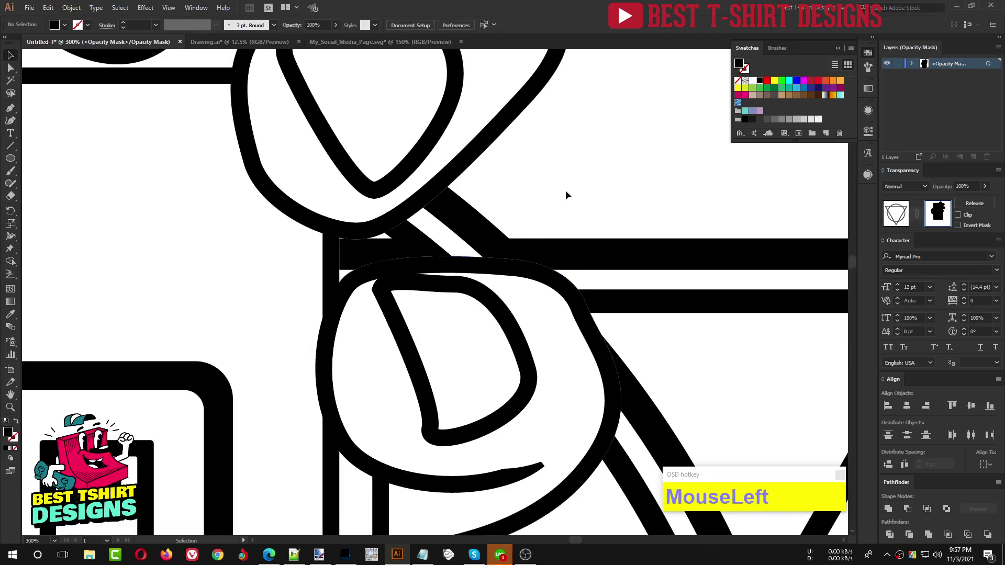
{"action": "left_click", "coordinate": [10, 107]}
{"action": "left_click", "coordinate": [385, 232]}
{"action": "left_click", "coordinate": [442, 276]}
{"action": "left_click", "coordinate": [397, 333]}
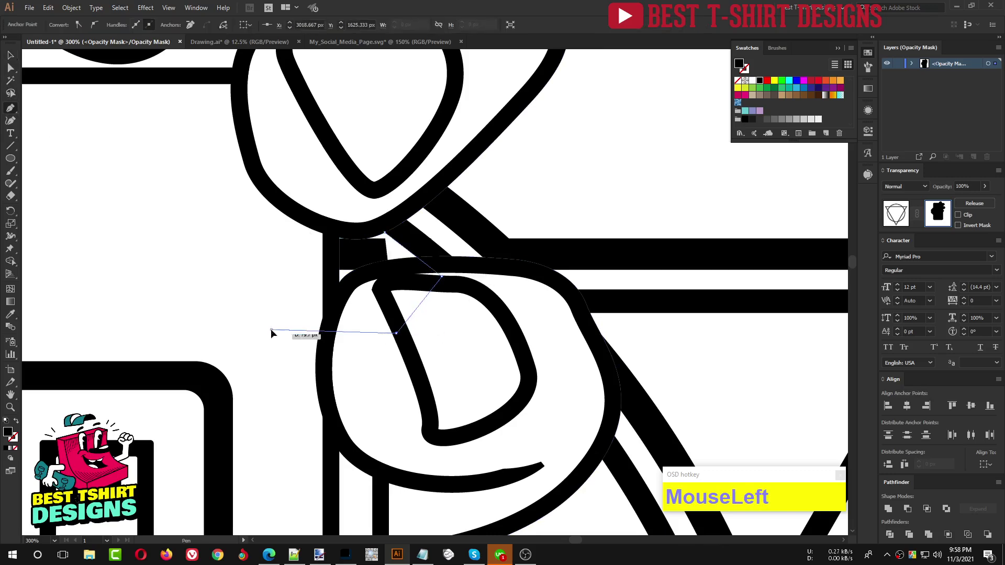
{"action": "left_click", "coordinate": [271, 329]}
{"action": "left_click_drag", "start_coordinate": [252, 260], "coordinate": [281, 235]}
{"action": "left_click", "coordinate": [282, 230]}
{"action": "left_click", "coordinate": [340, 226]}
{"action": "left_click", "coordinate": [384, 232]}
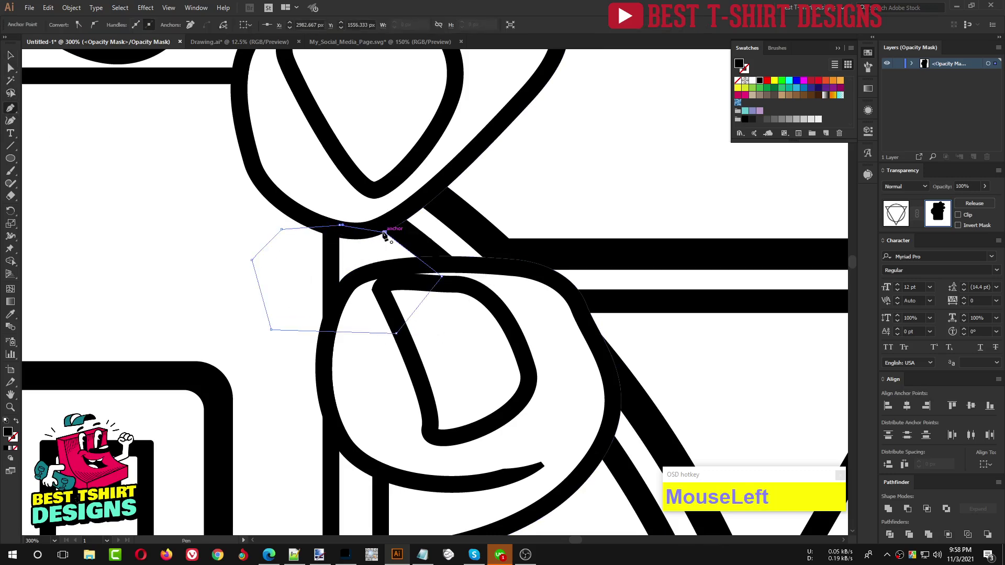
Examine the masked frame around the fingers and the phone's edge for leftover lines
{"action": "key", "text": "v"}
{"action": "scroll", "coordinate": [532, 200], "scroll_direction": "down", "scroll_amount": 4}
{"action": "scroll", "coordinate": [581, 276], "scroll_direction": "down", "scroll_amount": 1}
{"action": "left_click", "coordinate": [581, 277]}
{"action": "scroll", "coordinate": [583, 303], "scroll_direction": "down", "scroll_amount": 1}
{"action": "left_click", "coordinate": [500, 247]}
{"action": "scroll", "coordinate": [496, 245], "scroll_direction": "up", "scroll_amount": 3}
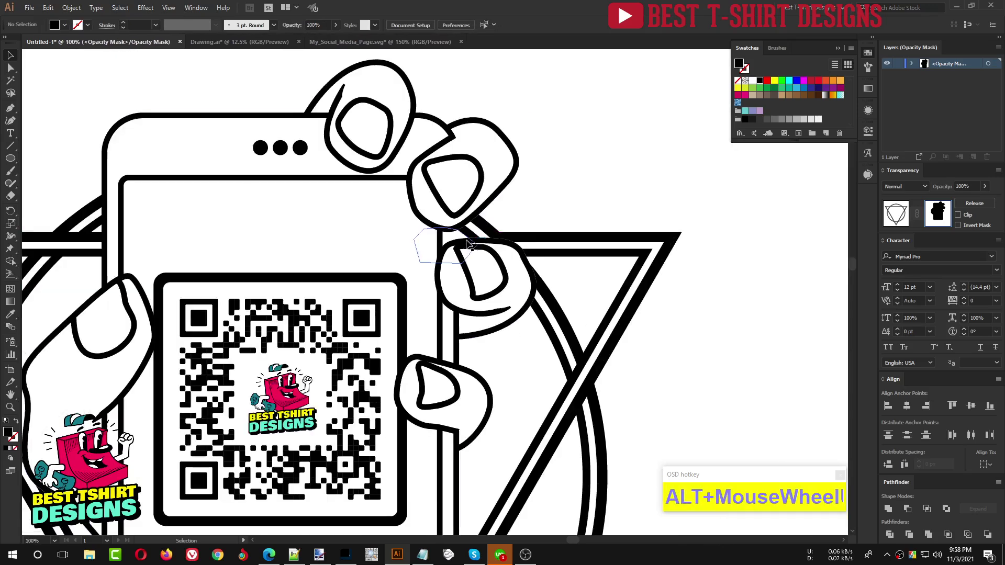
{"action": "scroll", "coordinate": [314, 256], "scroll_direction": "down", "scroll_amount": 1}
{"action": "scroll", "coordinate": [391, 247], "scroll_direction": "down", "scroll_amount": 1}
{"action": "scroll", "coordinate": [392, 247], "scroll_direction": "down", "scroll_amount": 1}
{"action": "left_click", "coordinate": [564, 296]}
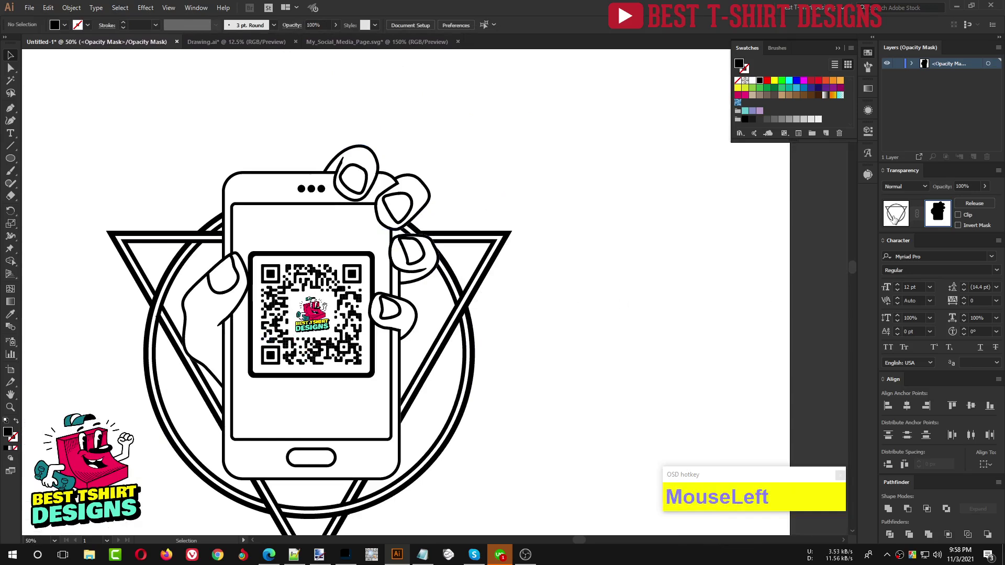
Leave opacity mask editing by returning to the frame artwork, deselect everything and review the whole design
{"action": "left_click", "coordinate": [894, 218]}
{"action": "scroll", "coordinate": [368, 291], "scroll_direction": "down", "scroll_amount": 2}
{"action": "left_click", "coordinate": [482, 309]}
{"action": "left_click_drag", "start_coordinate": [451, 414], "coordinate": [488, 396]}
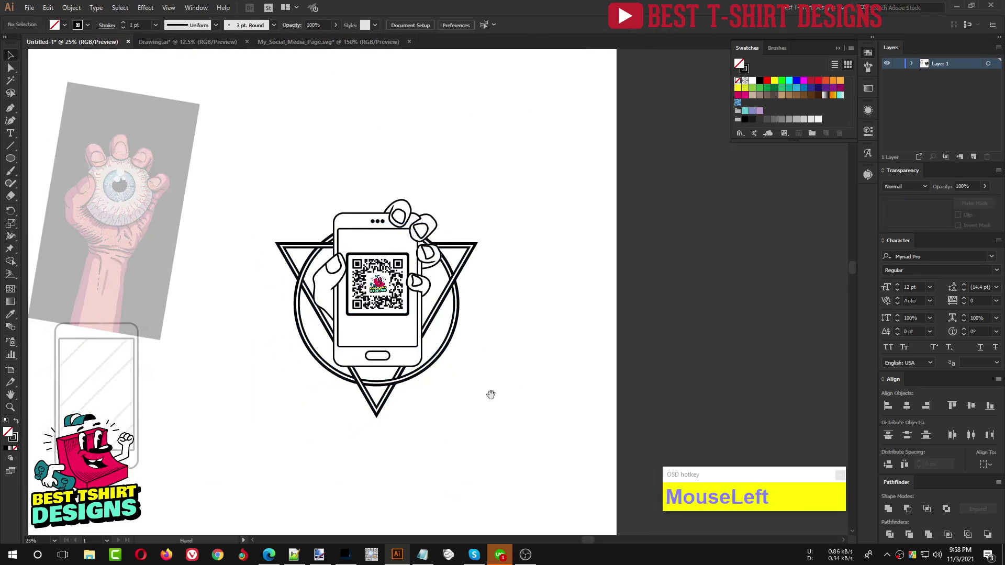
{"action": "scroll", "coordinate": [322, 385], "scroll_direction": "up", "scroll_amount": 1}
{"action": "left_click", "coordinate": [570, 406]}
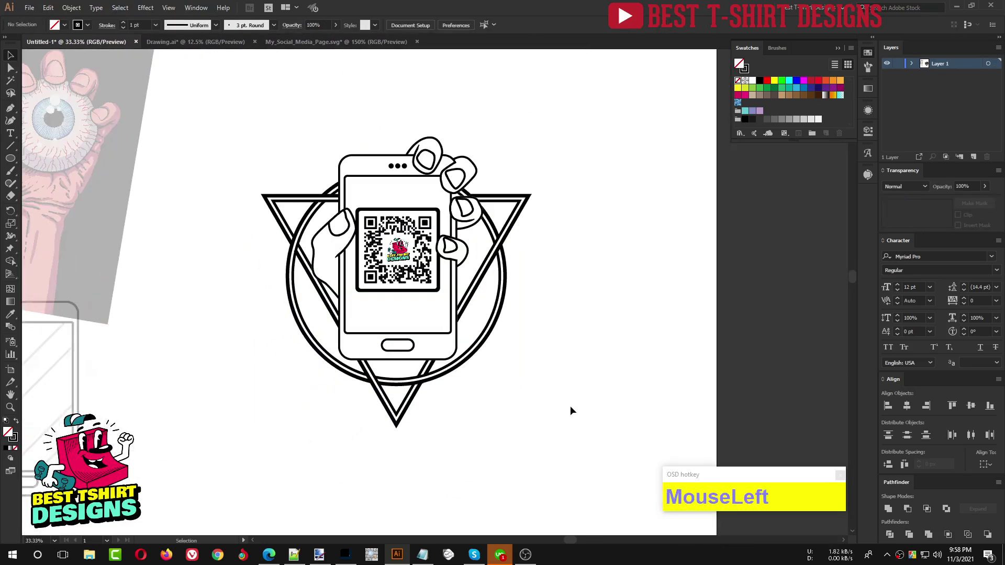
{"action": "scroll", "coordinate": [569, 406], "scroll_direction": "up", "scroll_amount": 1}
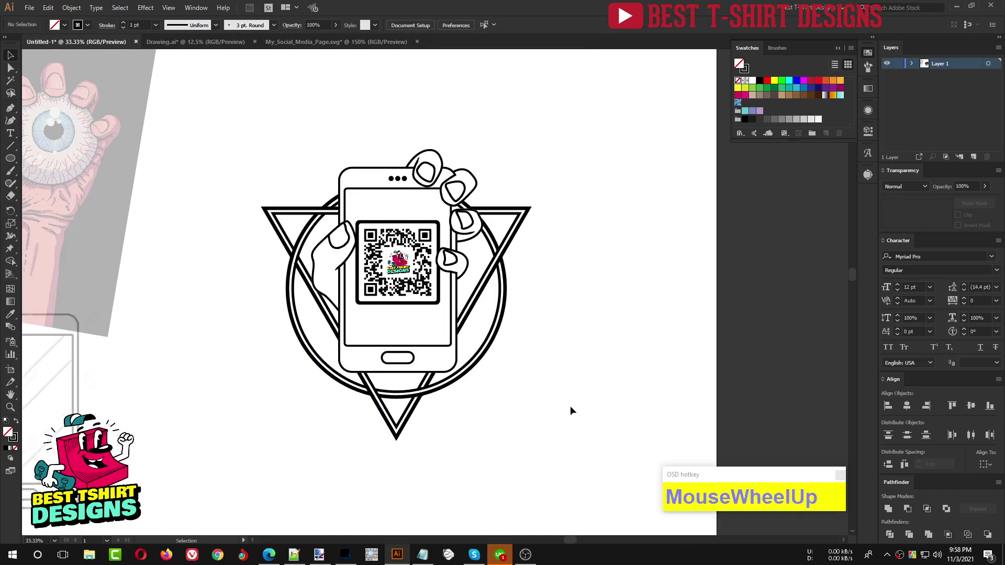
{"action": "left_click", "coordinate": [570, 406]}
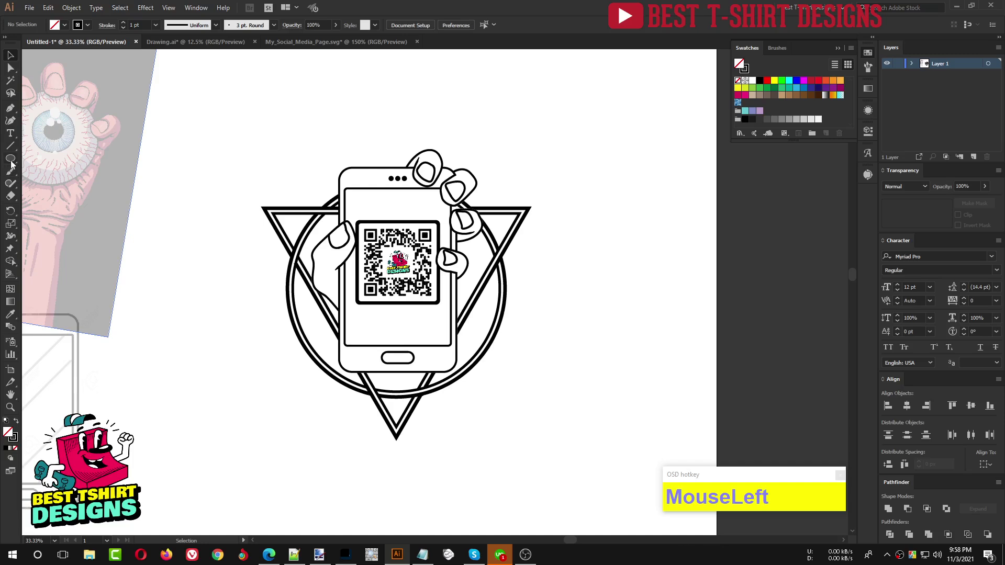
Draw an unfilled circle about 1336 px in diameter around the phone, slightly larger than the frame's double-line circle
{"action": "left_click_drag", "start_coordinate": [397, 319], "coordinate": [517, 357]}
{"action": "left_click", "coordinate": [511, 318]}
{"action": "key", "text": "v"}
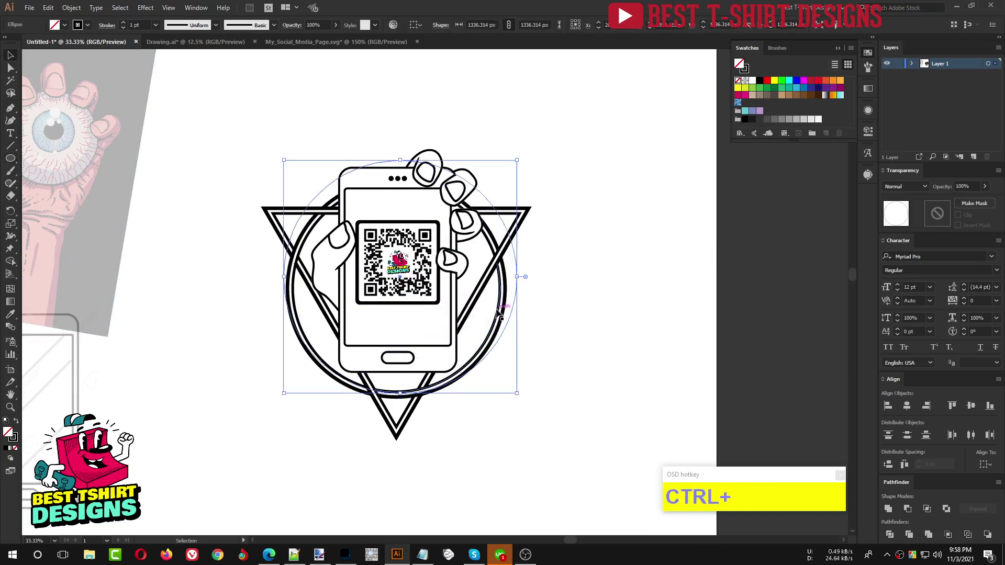
Paste the new circle in place inside the double-line circle's group and centre it horizontally and vertically on that circle
{"action": "key", "text": "ctrl+x"}
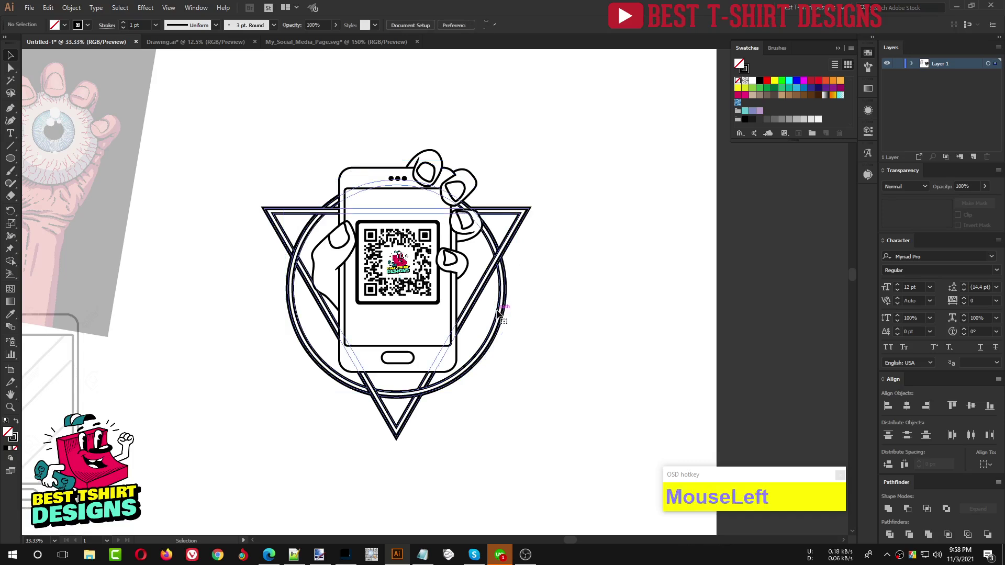
{"action": "double_click", "coordinate": [499, 312]}
{"action": "key", "text": "ctrl+f"}
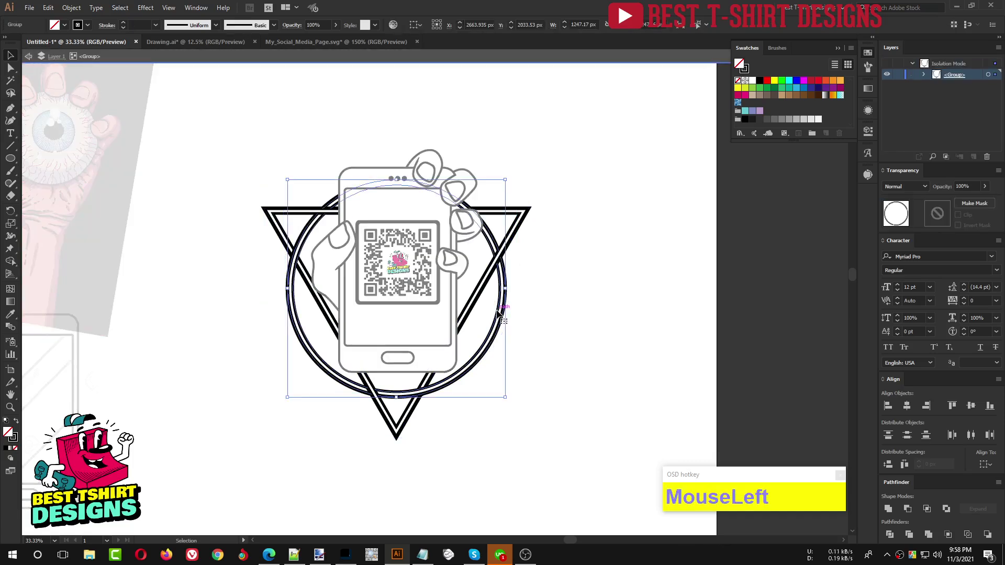
{"action": "key", "text": "ctrl+f"}
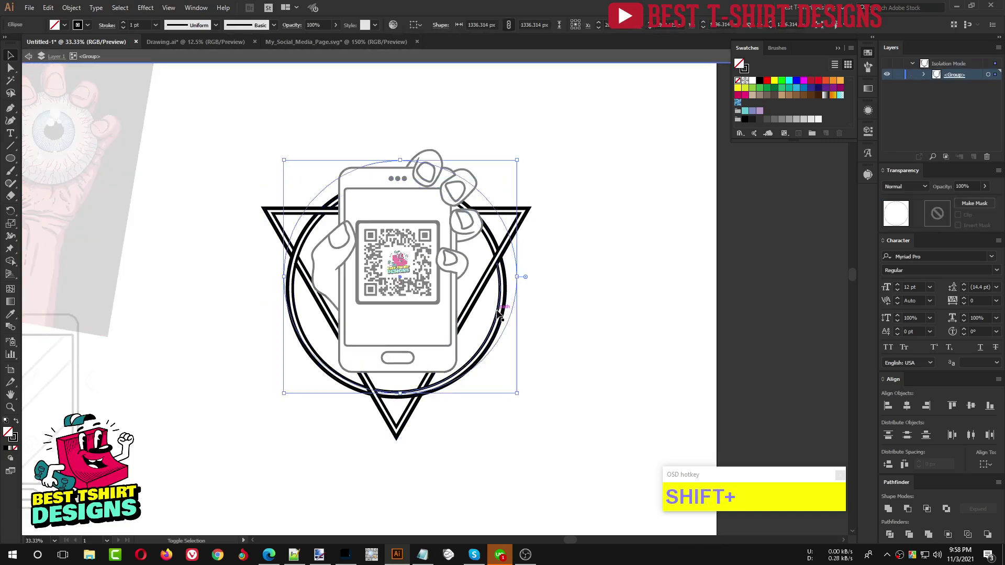
{"action": "left_click", "coordinate": [499, 312], "text": "shift"}
{"action": "left_click", "coordinate": [498, 311], "text": "shift"}
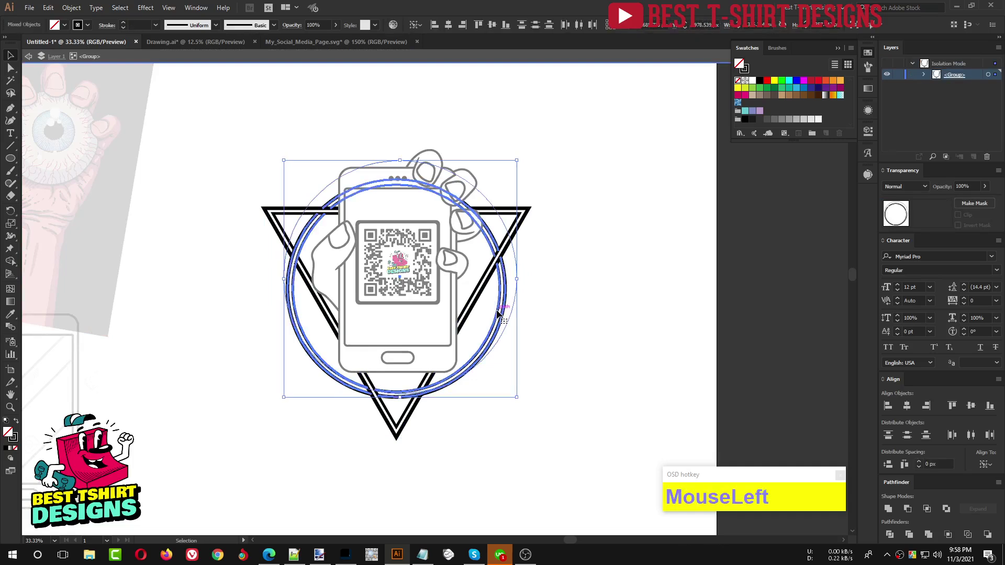
{"action": "left_click", "coordinate": [448, 23]}
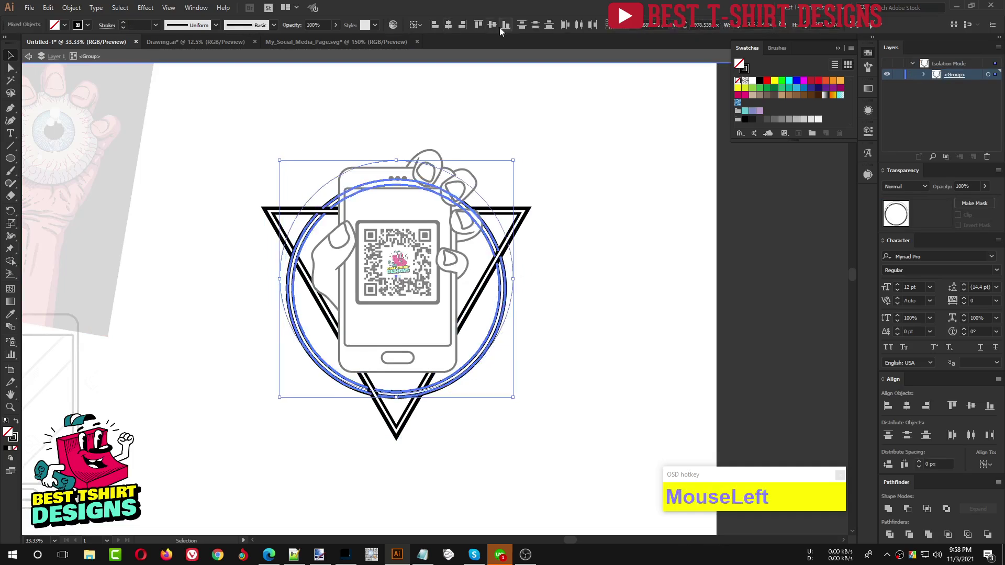
{"action": "left_click", "coordinate": [495, 24]}
Move the centred circle back out of the group in place and enlarge it from its centre to about 1663 px in diameter
{"action": "left_click", "coordinate": [583, 239]}
{"action": "left_click", "coordinate": [509, 270]}
{"action": "key", "text": "ctrl+x"}
{"action": "double_click", "coordinate": [579, 319]}
{"action": "key", "text": "ctrl+f"}
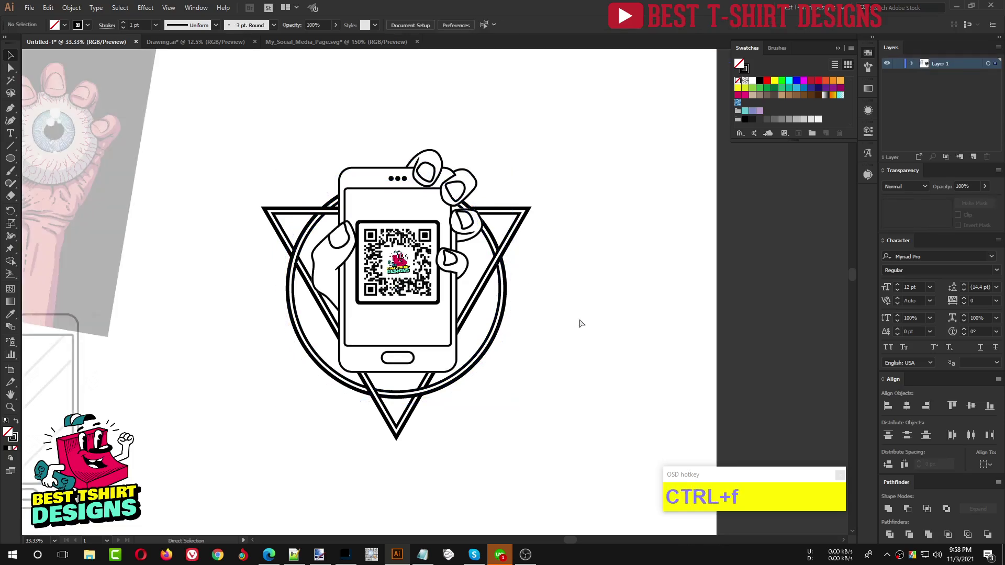
{"action": "left_click_drag", "start_coordinate": [396, 406], "coordinate": [396, 433]}
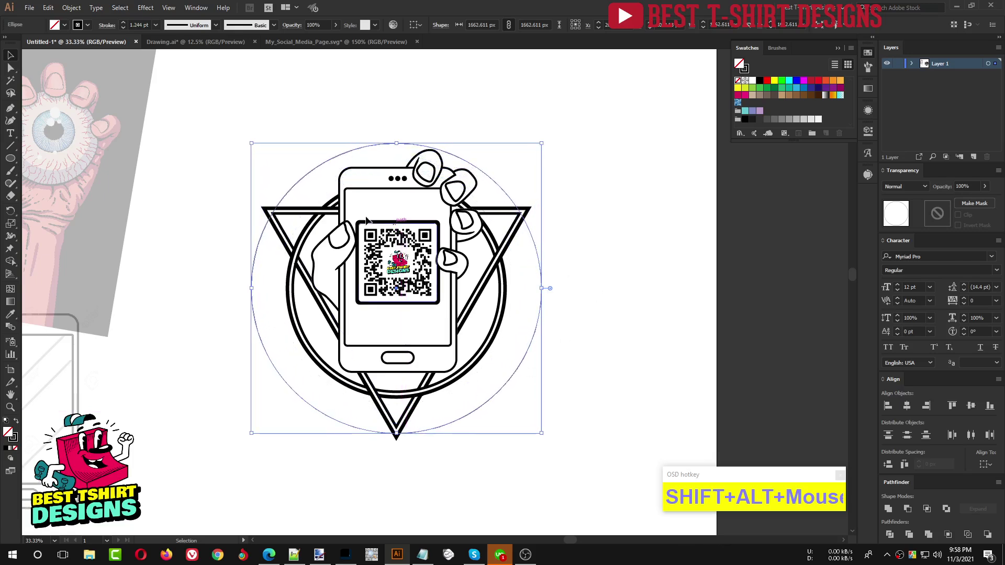
Add the text "welcome to" as type on a path along the large circle
{"action": "left_click", "coordinate": [9, 135]}
{"action": "left_click", "coordinate": [57, 159]}
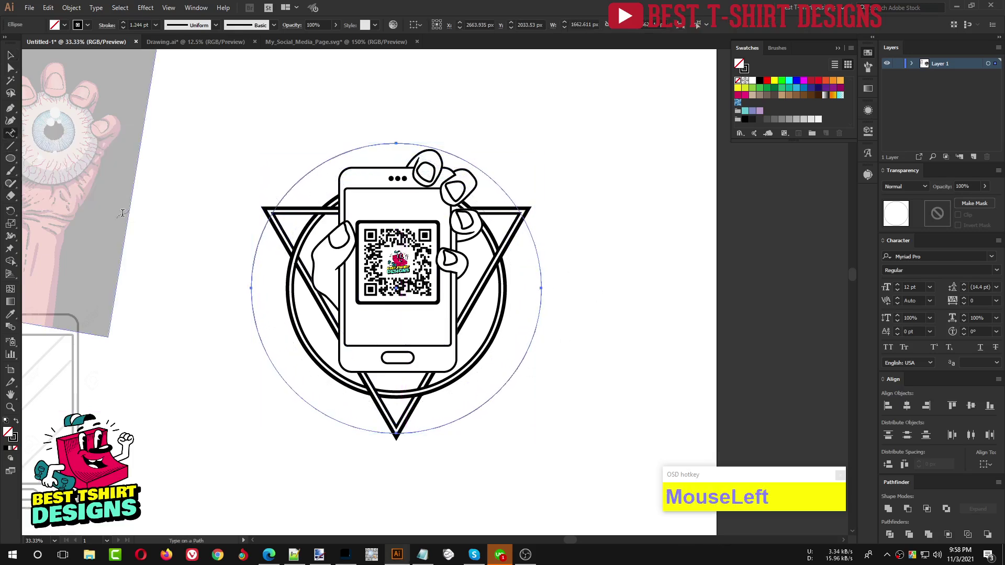
{"action": "left_click", "coordinate": [250, 287]}
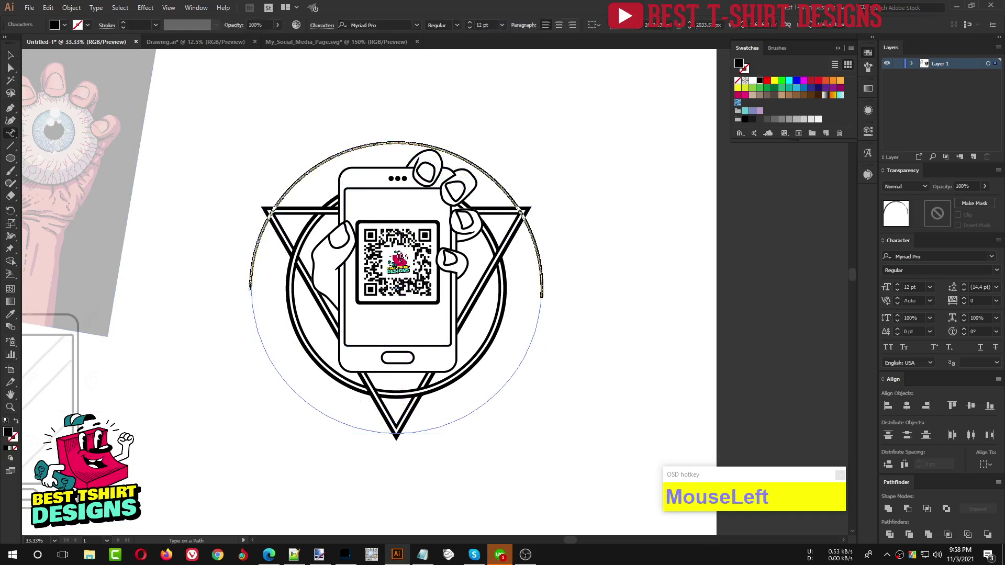
{"action": "type", "text": "y"}
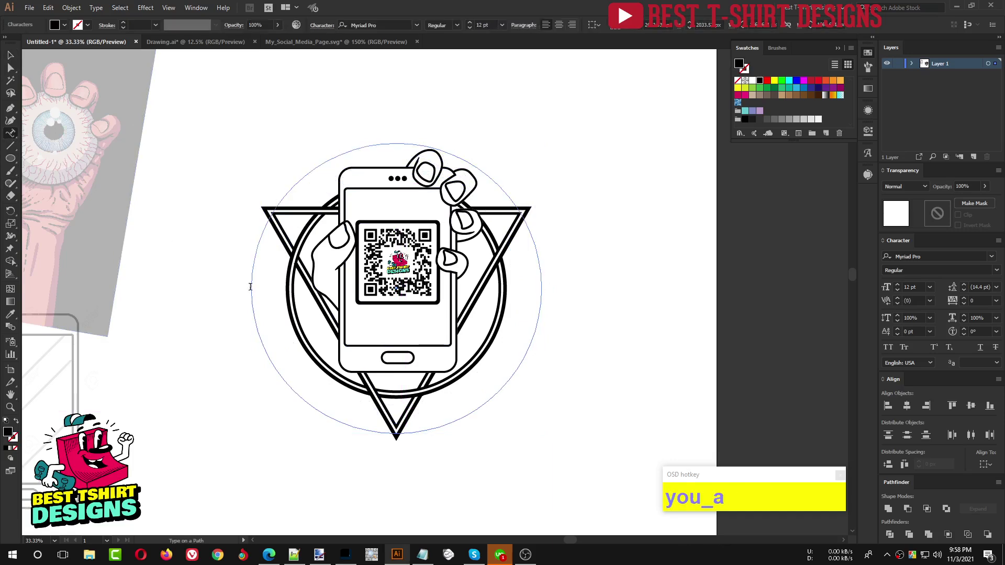
{"action": "key", "text": "ctrl+a"}
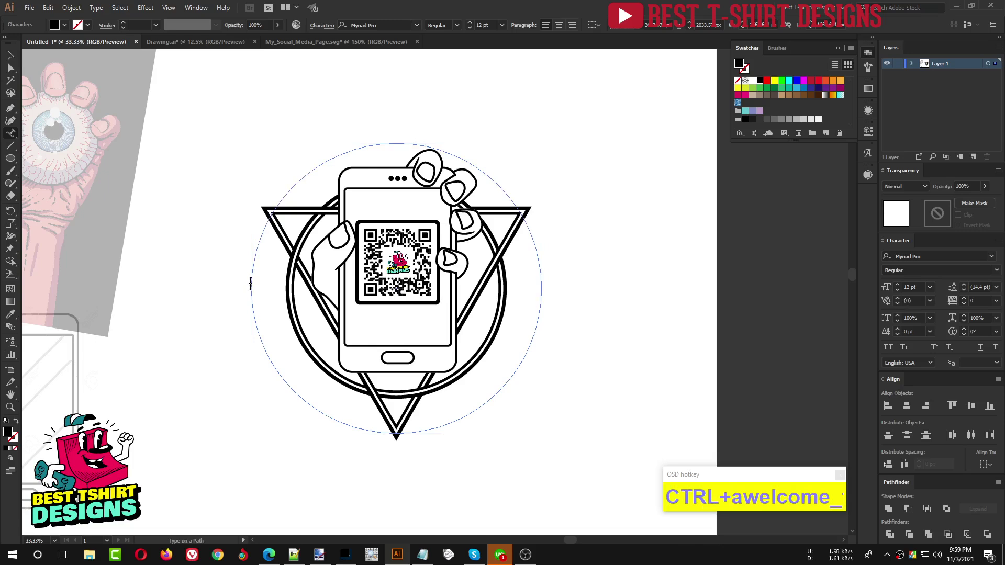
{"action": "left_click", "coordinate": [13, 52]}
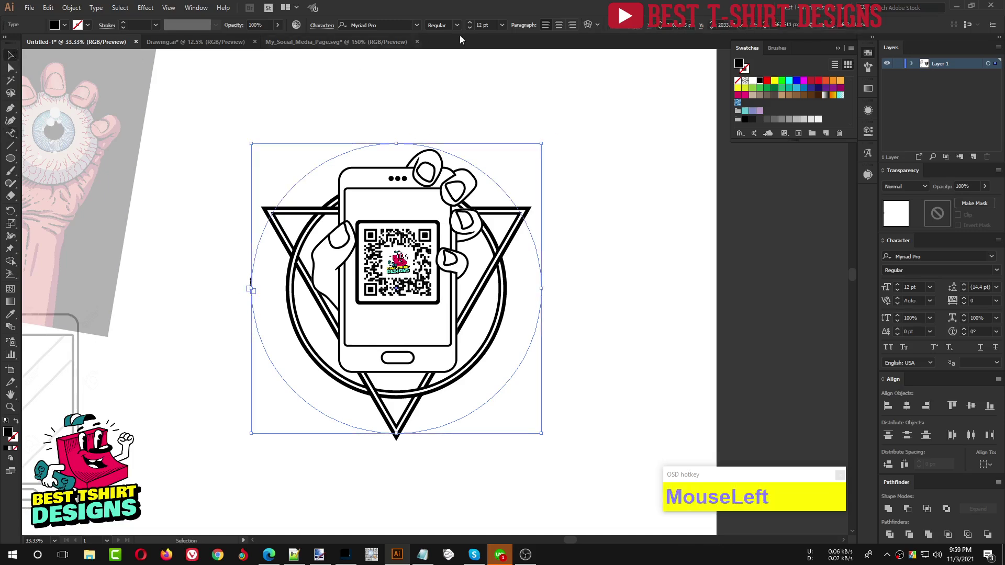
Enlarge the path text to 210 pt and centre it over the top of the circle
{"action": "scroll", "coordinate": [480, 24], "scroll_direction": "up", "scroll_amount": 11}
{"action": "scroll", "coordinate": [480, 24], "scroll_direction": "up", "scroll_amount": 9}
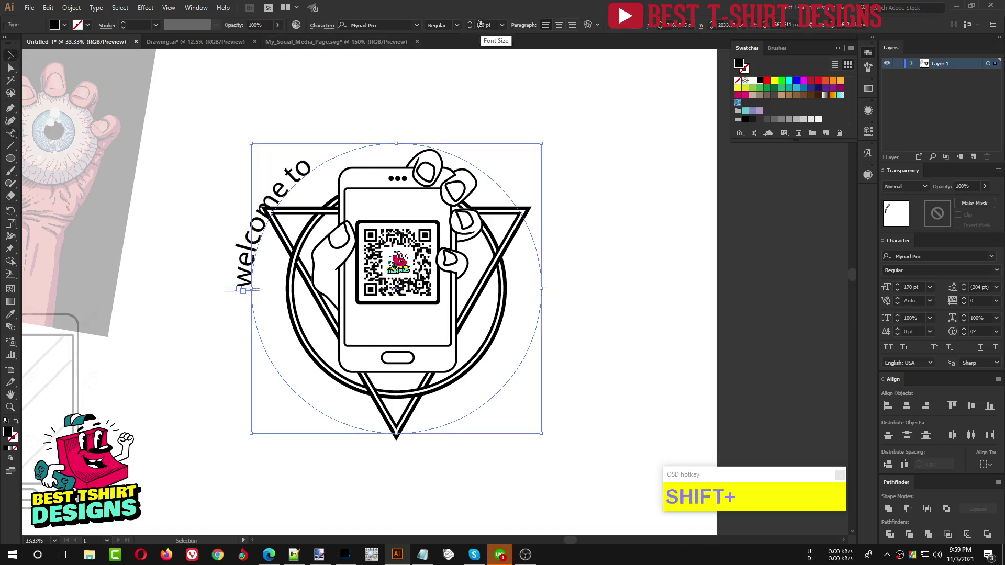
{"action": "left_click_drag", "start_coordinate": [228, 290], "coordinate": [599, 287]}
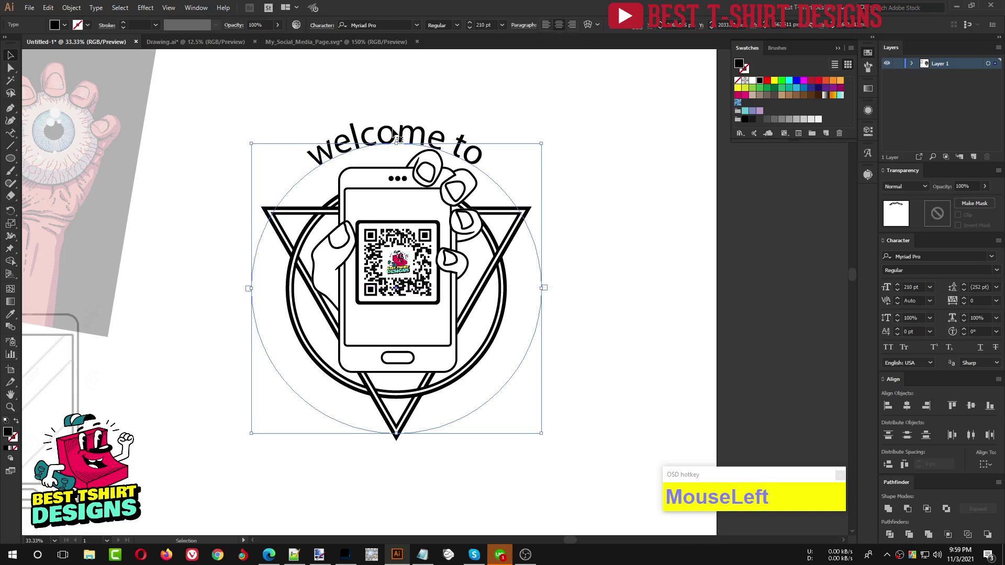
Set the "welcome to" text in Poster Gothic ATF Heavy at 250 pt, then deselect it
{"action": "left_click", "coordinate": [378, 22]}
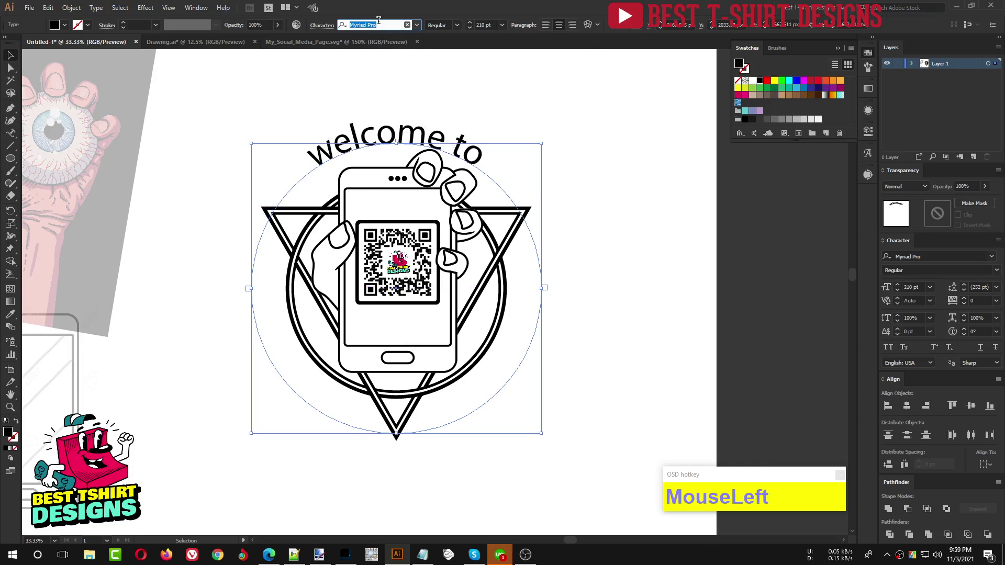
{"action": "type", "text": "pos"}
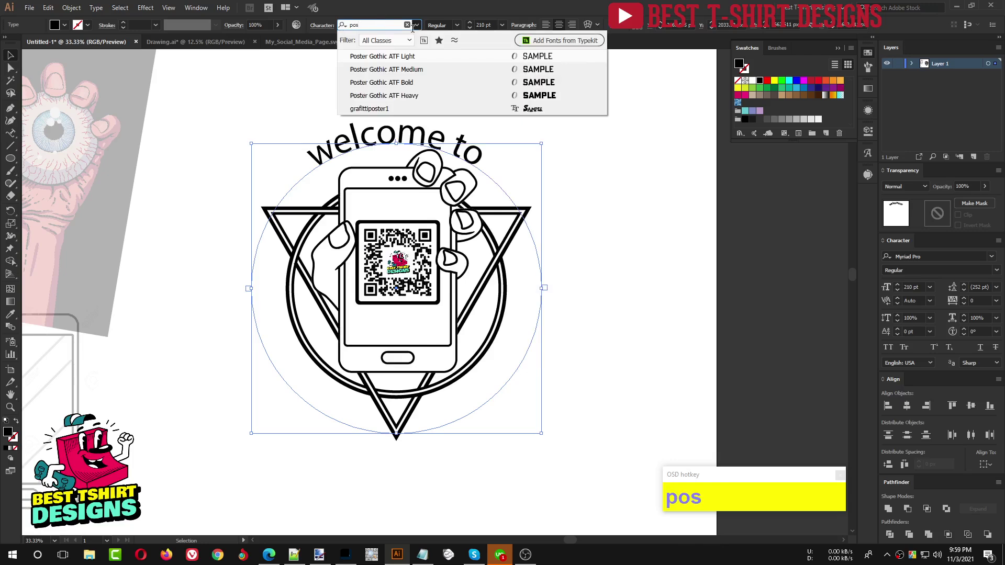
{"action": "left_click", "coordinate": [387, 95]}
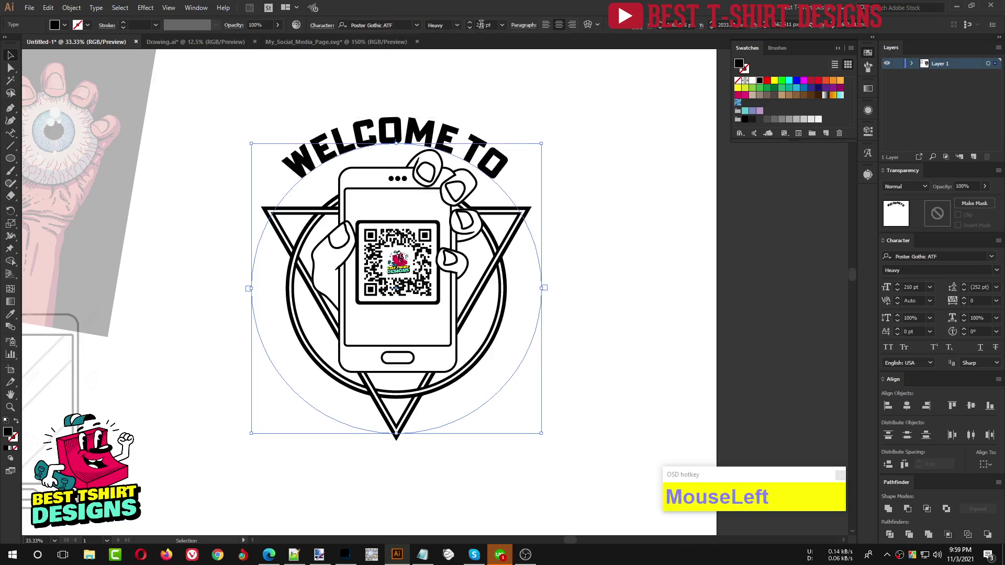
{"action": "scroll", "coordinate": [486, 24], "scroll_direction": "up", "scroll_amount": 4}
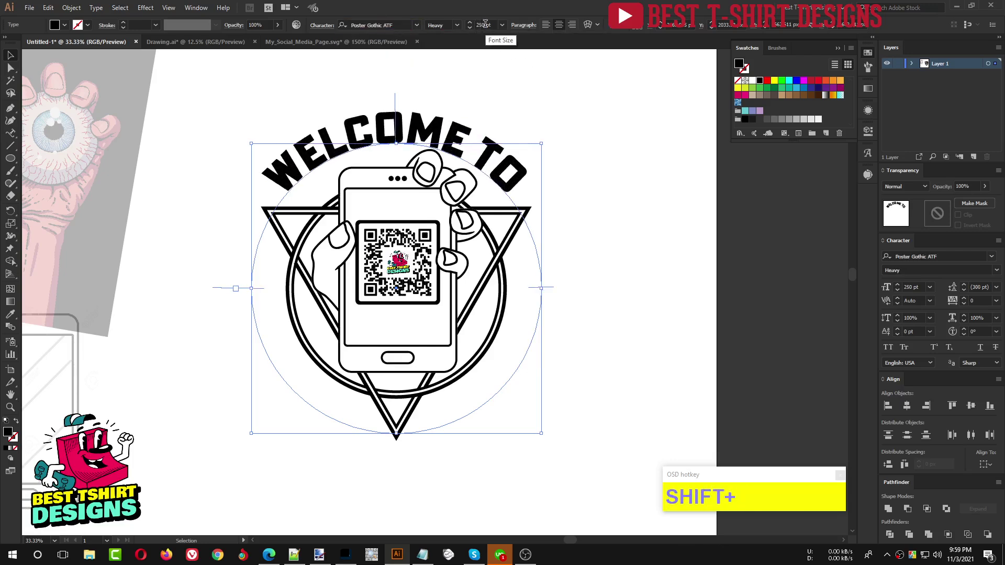
{"action": "left_click", "coordinate": [584, 110]}
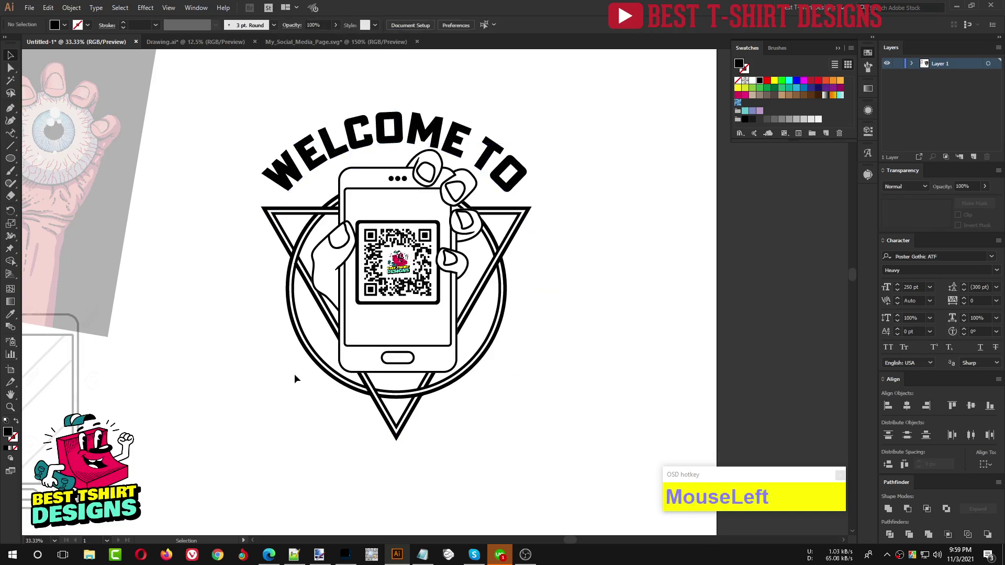
Duplicate the "welcome to" path text in place and flip the copy to the inside bottom of the circle
{"action": "left_click", "coordinate": [473, 159]}
{"action": "key", "text": "ctrl+c"}
{"action": "key", "text": "ctrl+f"}
{"action": "left_click_drag", "start_coordinate": [395, 101], "coordinate": [391, 407]}
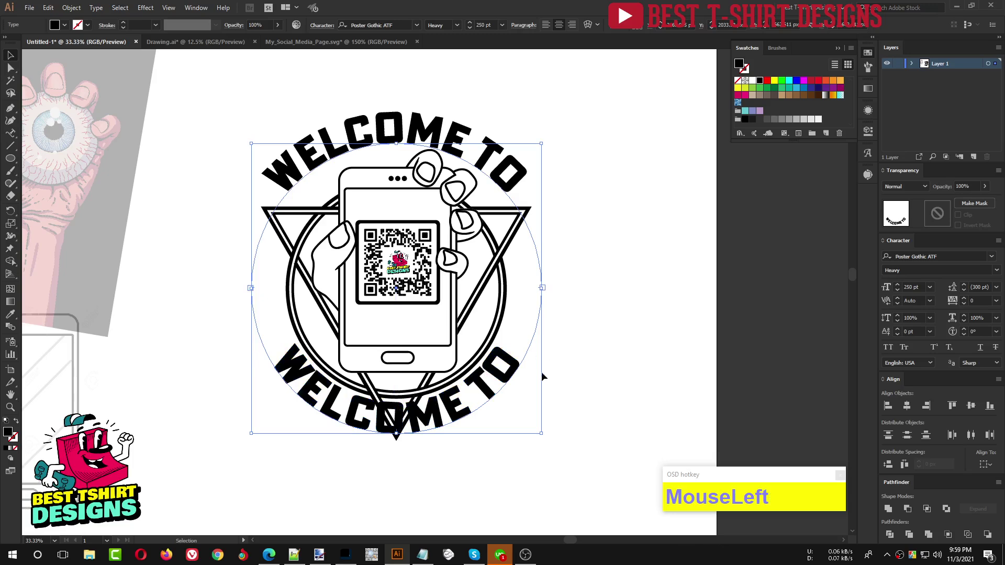
Set the lower text's Align to Path option to Center in Type on a Path Options
{"action": "key", "text": "ctrl+alt"}
{"action": "key", "text": "ctrl+alt+t"}
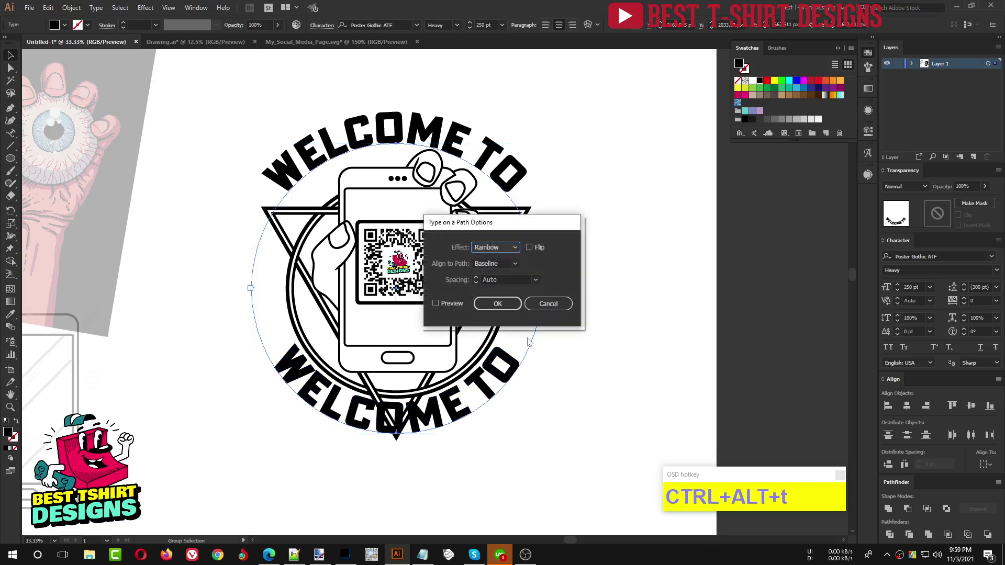
{"action": "left_click", "coordinate": [491, 269]}
{"action": "left_click", "coordinate": [492, 264]}
{"action": "left_click", "coordinate": [494, 303]}
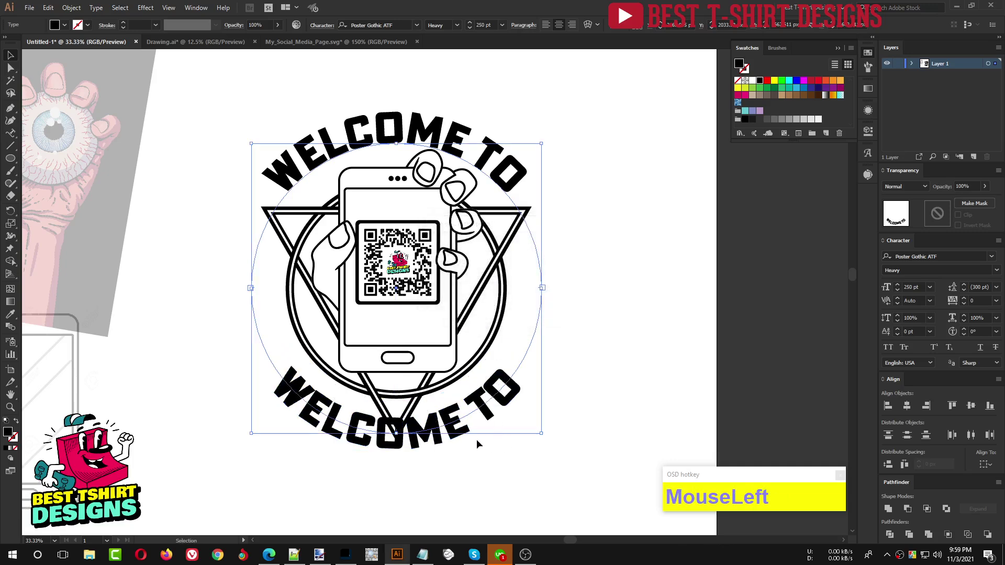
Replace the lower curved text with "best t-shirt designs"
{"action": "key", "text": "t"}
{"action": "triple_click", "coordinate": [441, 426]}
{"action": "type", "text": "best t-shir"}
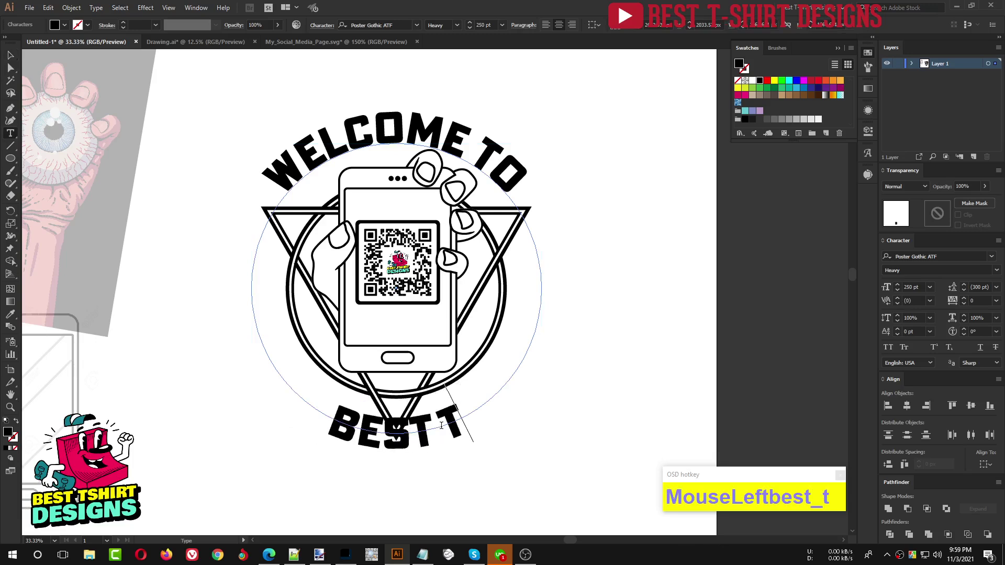
{"action": "type", "text": "t designs"}
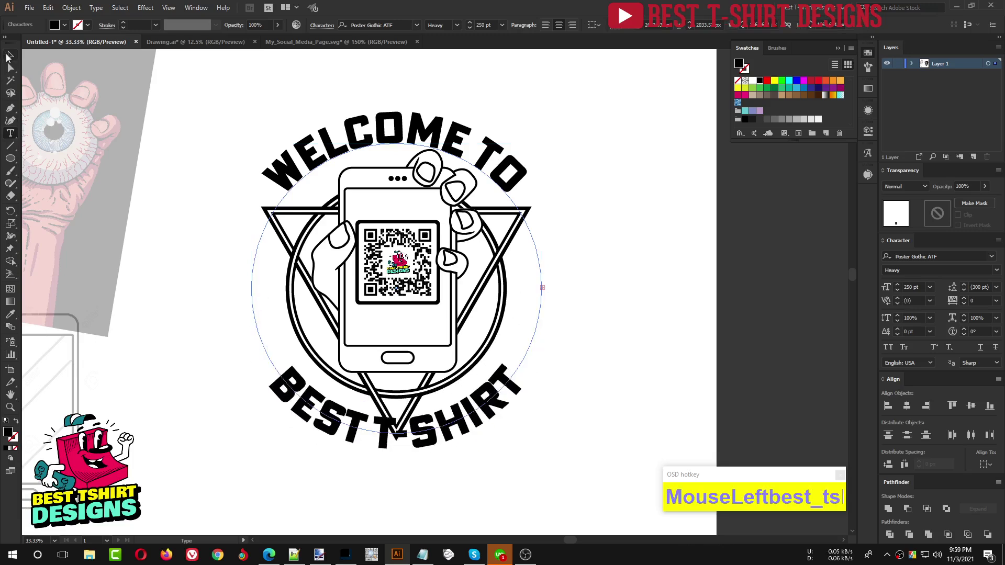
{"action": "left_click", "coordinate": [9, 55]}
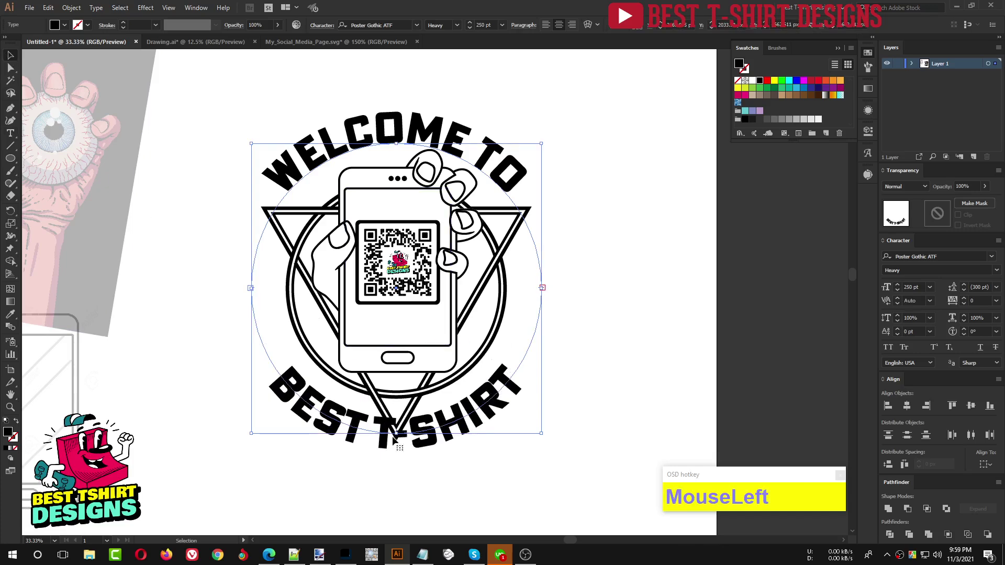
Scale the hand, phone and frame artwork, without the text, down to about 1362 px wide and nudge it upwards
{"action": "left_click", "coordinate": [435, 368], "text": "alt+shift"}
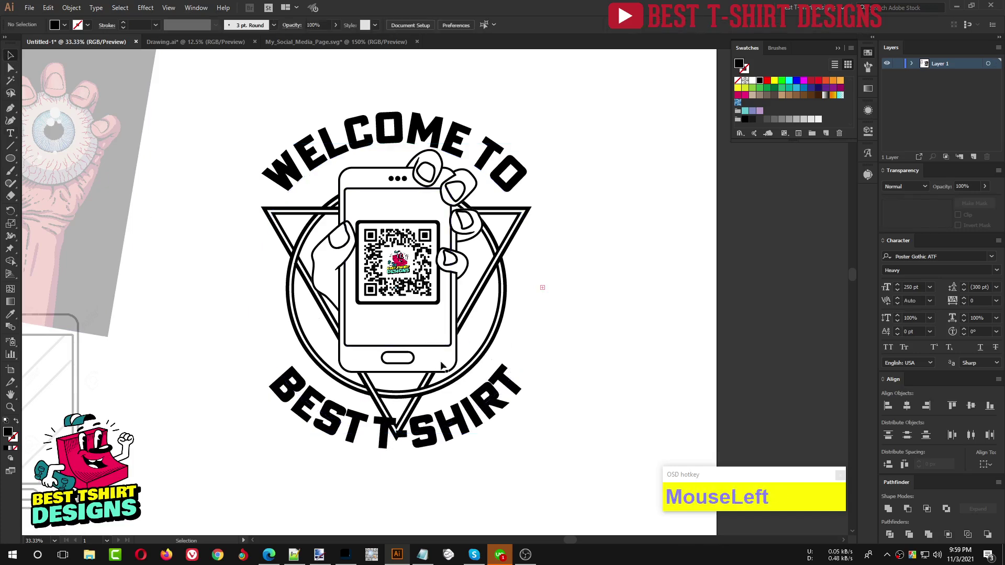
{"action": "left_click_drag", "start_coordinate": [507, 340], "coordinate": [378, 264]}
{"action": "left_click_drag", "start_coordinate": [538, 309], "coordinate": [624, 357]}
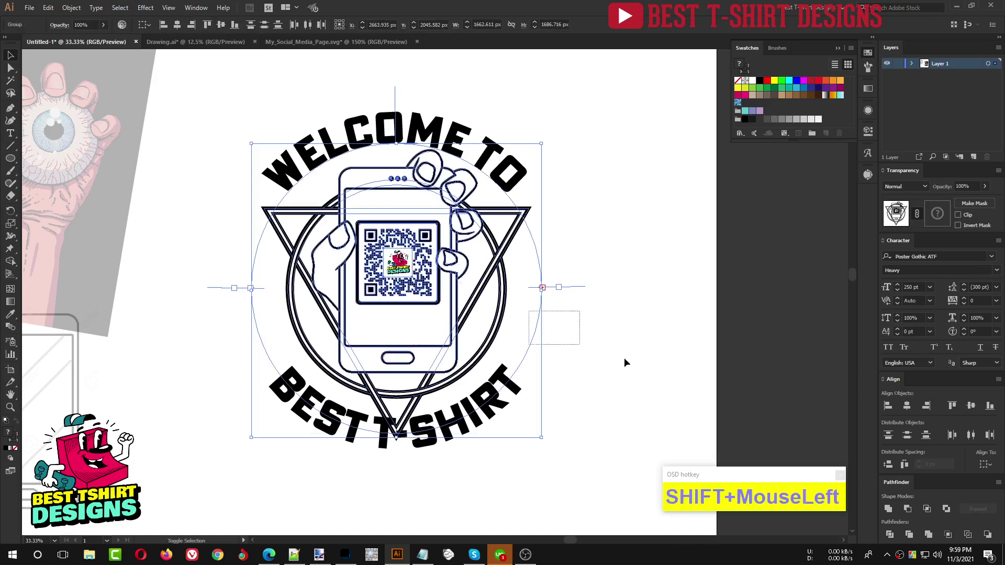
{"action": "left_click_drag", "start_coordinate": [528, 294], "coordinate": [522, 293]}
{"action": "key", "text": "shift+Up"}
{"action": "key", "text": "shift+Up"}
{"action": "key", "text": "shift+Up"}
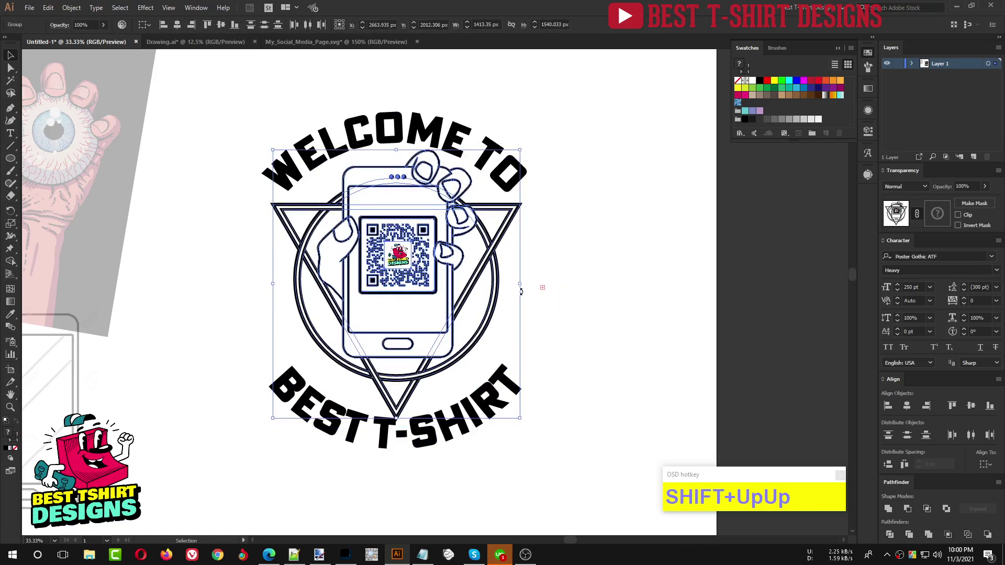
{"action": "left_click_drag", "start_coordinate": [519, 283], "coordinate": [515, 284]}
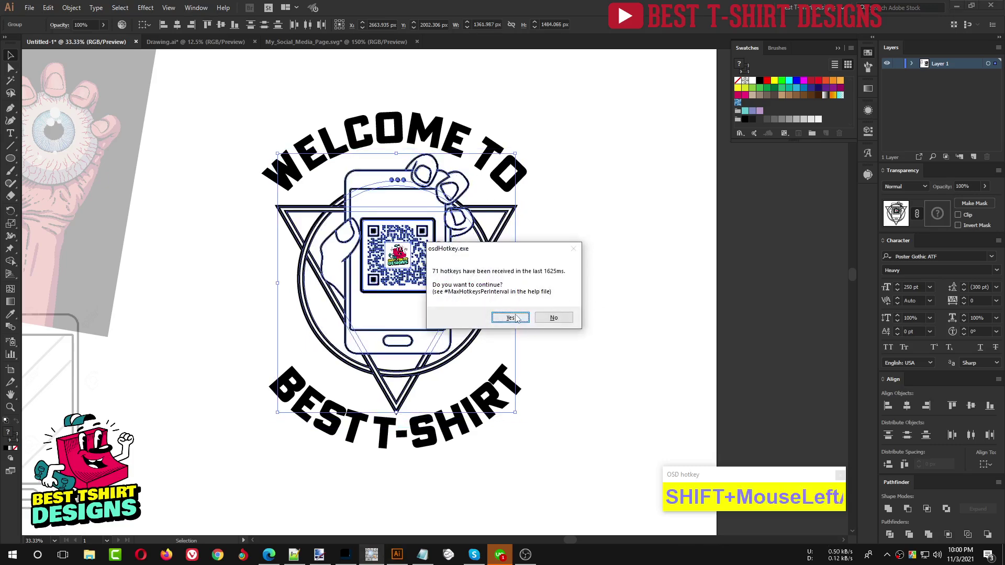
{"action": "key", "text": "Return"}
{"action": "left_click", "coordinate": [582, 324]}
Extend both end brackets of the lower path text up the circle's sides so the whole phrase "best t-shirt designs" fits
{"action": "left_click", "coordinate": [536, 325]}
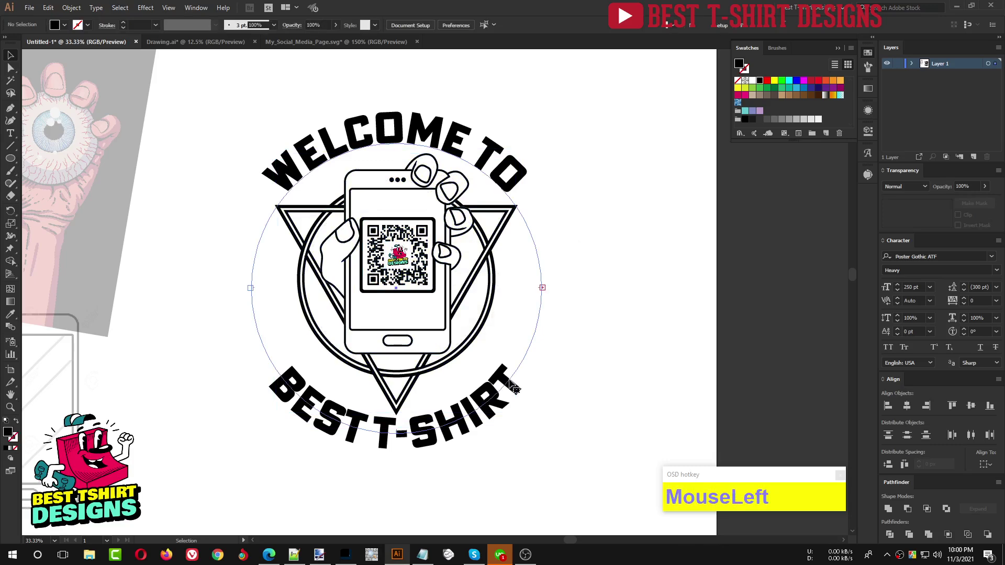
{"action": "key", "text": "Right"}
{"action": "key", "text": "Left"}
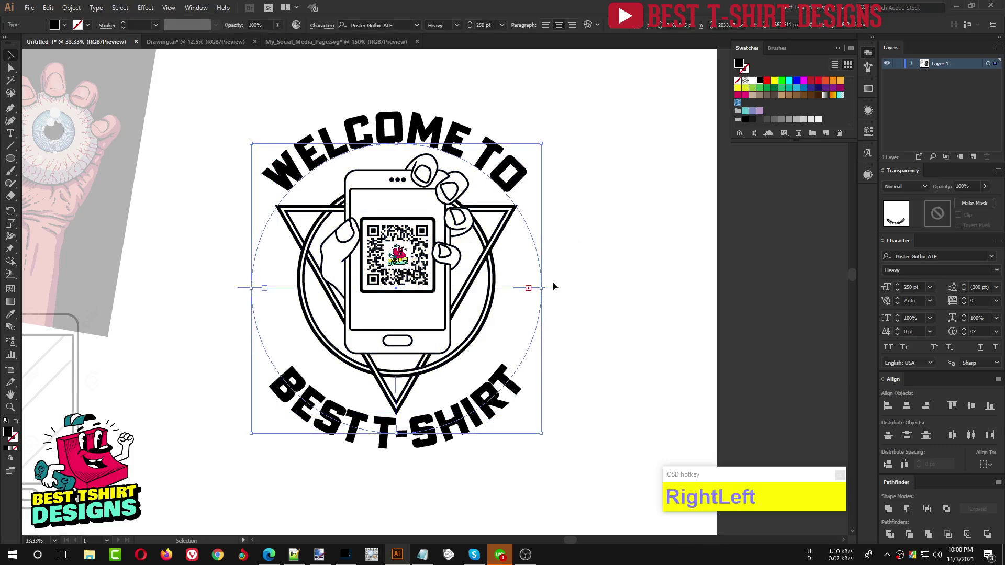
{"action": "left_click_drag", "start_coordinate": [553, 286], "coordinate": [538, 214]}
{"action": "key", "text": "Right"}
{"action": "key", "text": "Left"}
{"action": "left_click_drag", "start_coordinate": [277, 287], "coordinate": [268, 225]}
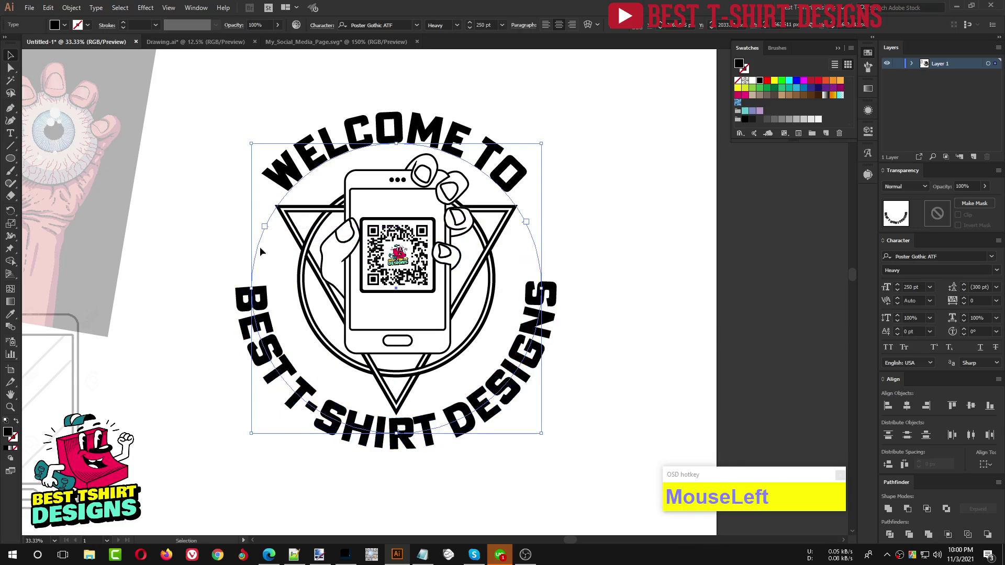
{"action": "left_click", "coordinate": [260, 247]}
{"action": "left_click_drag", "start_coordinate": [269, 229], "coordinate": [269, 221]}
Show the rulers and place a horizontal guide at the height of the lower text's end brackets
{"action": "scroll", "coordinate": [369, 199], "scroll_direction": "up", "scroll_amount": 1}
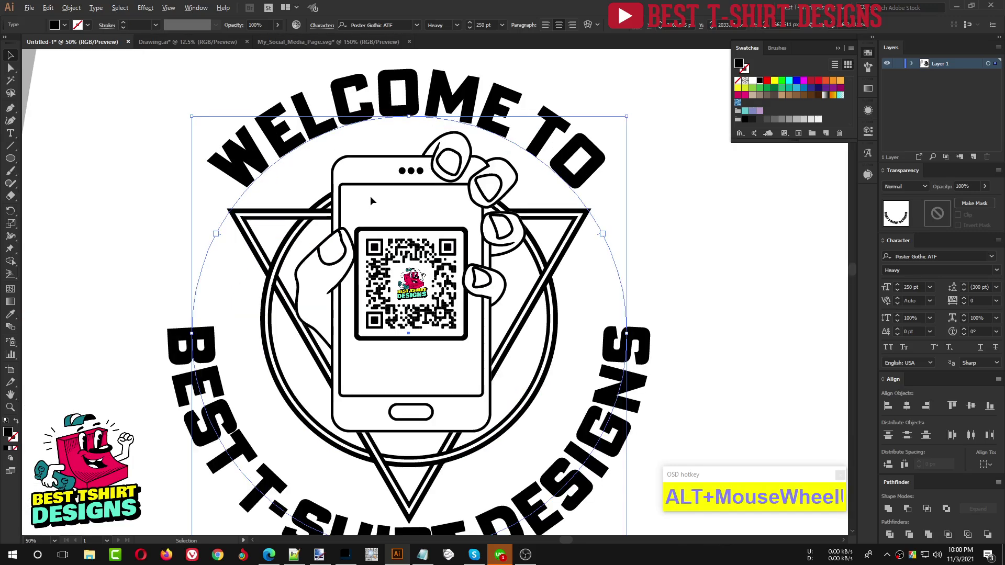
{"action": "scroll", "coordinate": [370, 201], "scroll_direction": "up", "scroll_amount": 1}
{"action": "key", "text": "ctrl+shift+r"}
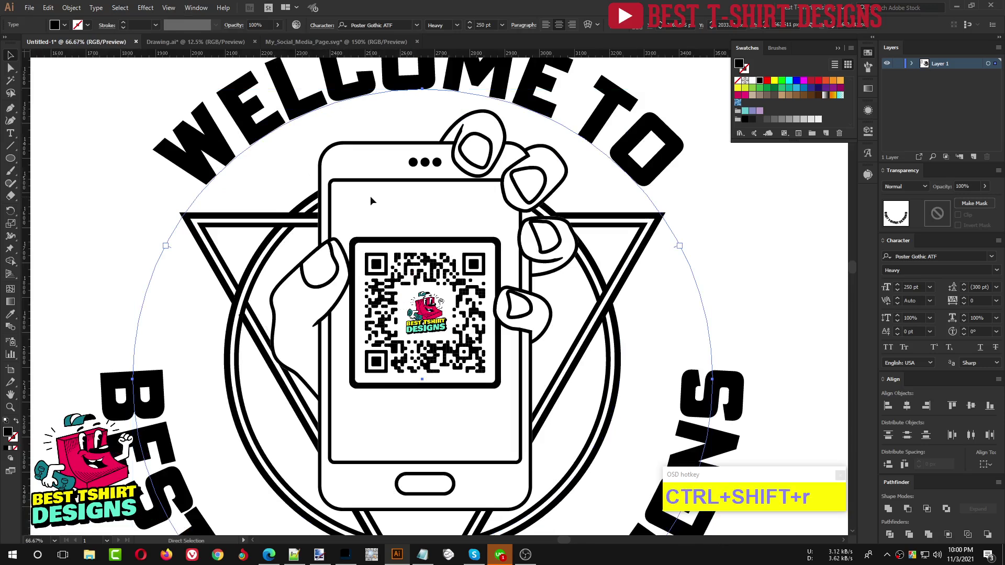
{"action": "left_click_drag", "start_coordinate": [446, 55], "coordinate": [453, 246]}
{"action": "left_click", "coordinate": [701, 286]}
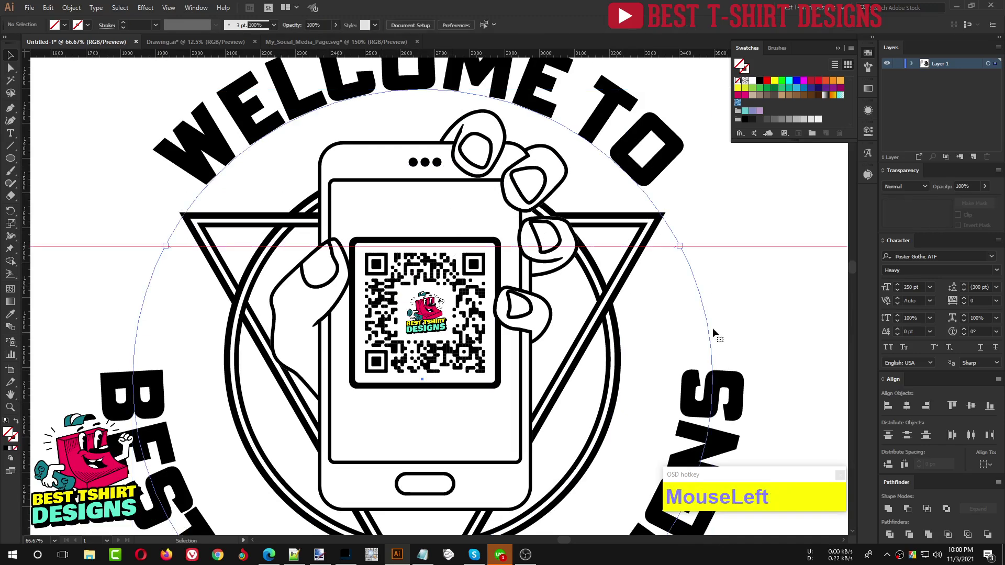
Adjust both end brackets of the lower path text so they sit exactly on the horizontal guide
{"action": "scroll", "coordinate": [189, 246], "scroll_direction": "up", "scroll_amount": 3}
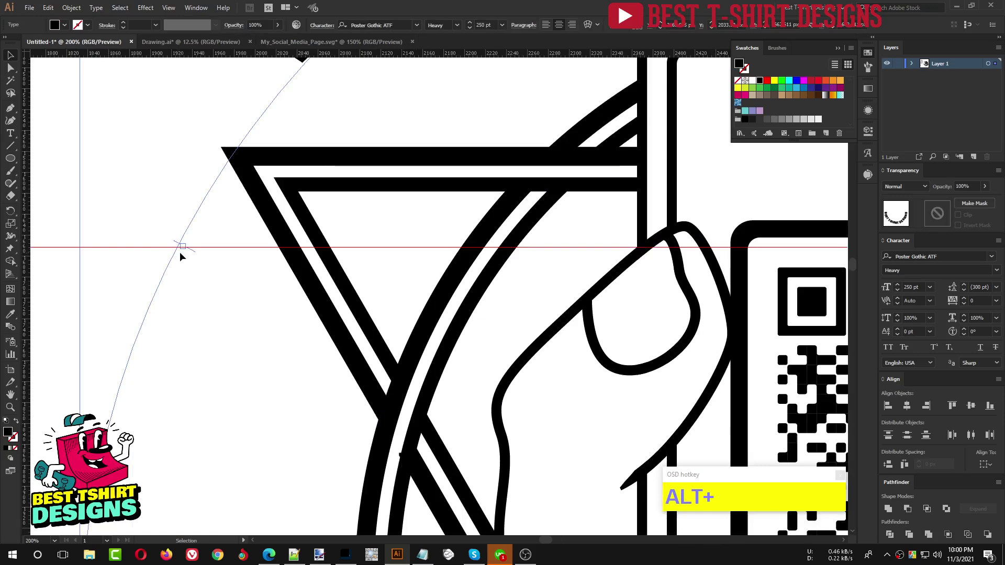
{"action": "scroll", "coordinate": [180, 247], "scroll_direction": "up", "scroll_amount": 2}
{"action": "left_click_drag", "start_coordinate": [212, 249], "coordinate": [206, 261]}
{"action": "scroll", "coordinate": [100, 261], "scroll_direction": "down", "scroll_amount": 2}
{"action": "scroll", "coordinate": [99, 261], "scroll_direction": "down", "scroll_amount": 2}
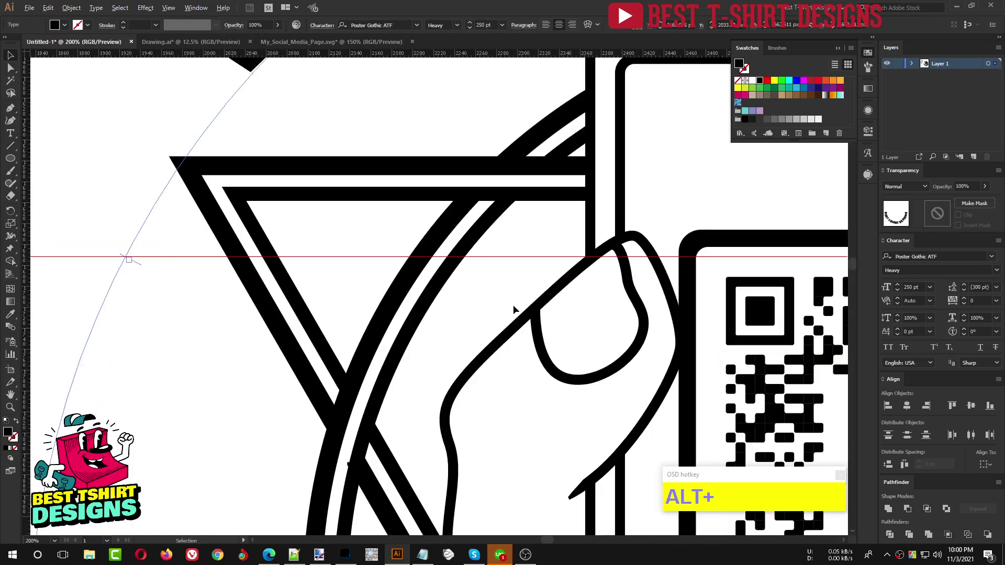
{"action": "scroll", "coordinate": [494, 303], "scroll_direction": "down", "scroll_amount": 1}
{"action": "scroll", "coordinate": [531, 308], "scroll_direction": "down", "scroll_amount": 1}
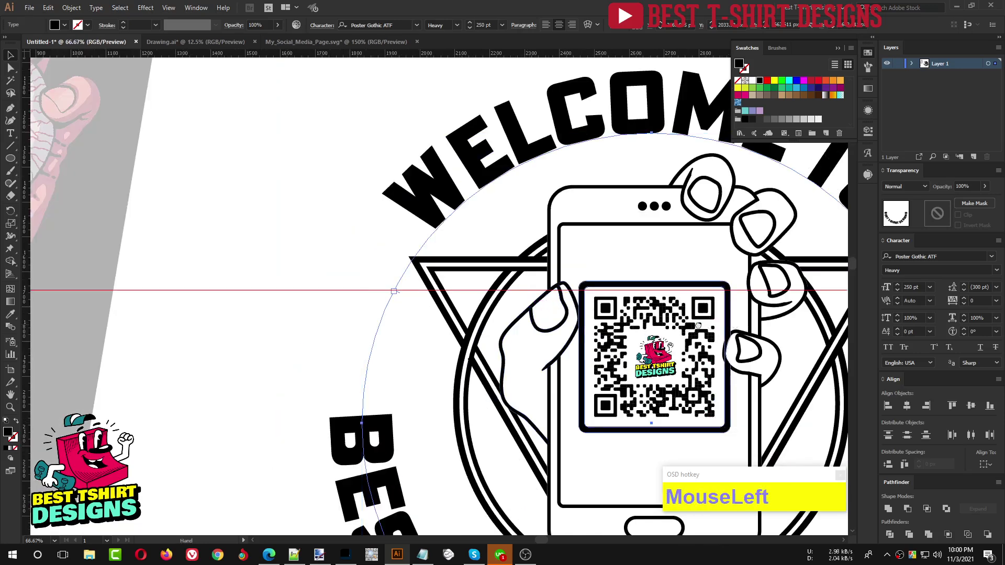
{"action": "left_click_drag", "start_coordinate": [774, 308], "coordinate": [405, 309]}
{"action": "scroll", "coordinate": [538, 292], "scroll_direction": "up", "scroll_amount": 5}
{"action": "left_click_drag", "start_coordinate": [541, 284], "coordinate": [548, 263]}
{"action": "scroll", "coordinate": [526, 254], "scroll_direction": "down", "scroll_amount": 8}
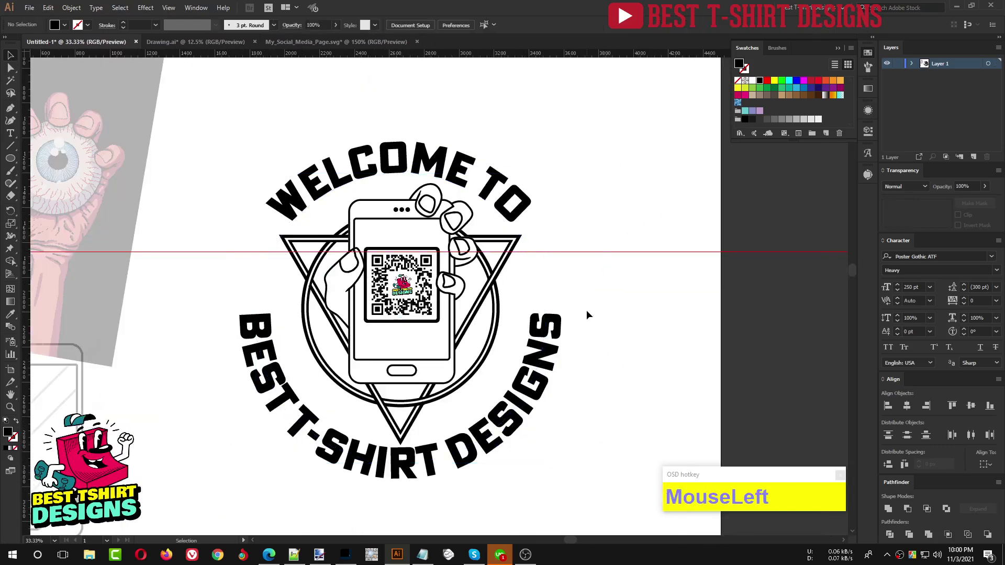
Set the lower curved text's font size to 260 pt and its tracking to 30
{"action": "left_click", "coordinate": [533, 383]}
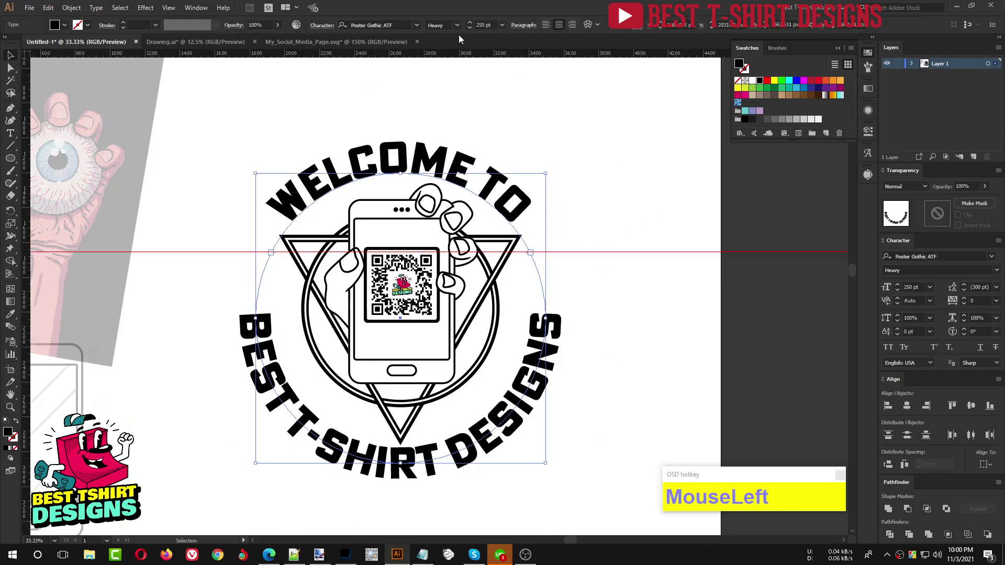
{"action": "scroll", "coordinate": [488, 23], "scroll_direction": "up", "scroll_amount": 1}
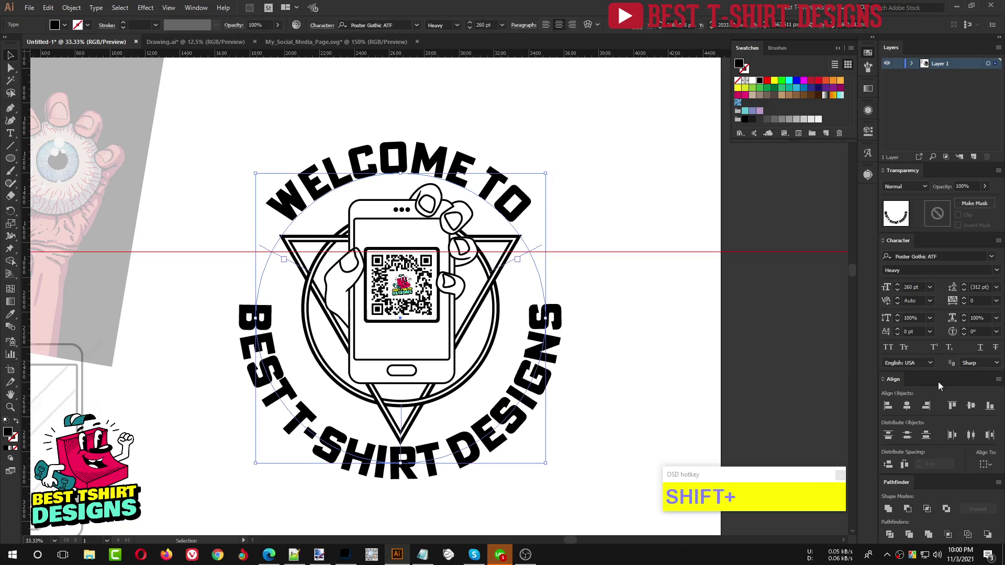
{"action": "scroll", "coordinate": [978, 300], "scroll_direction": "up", "scroll_amount": 3}
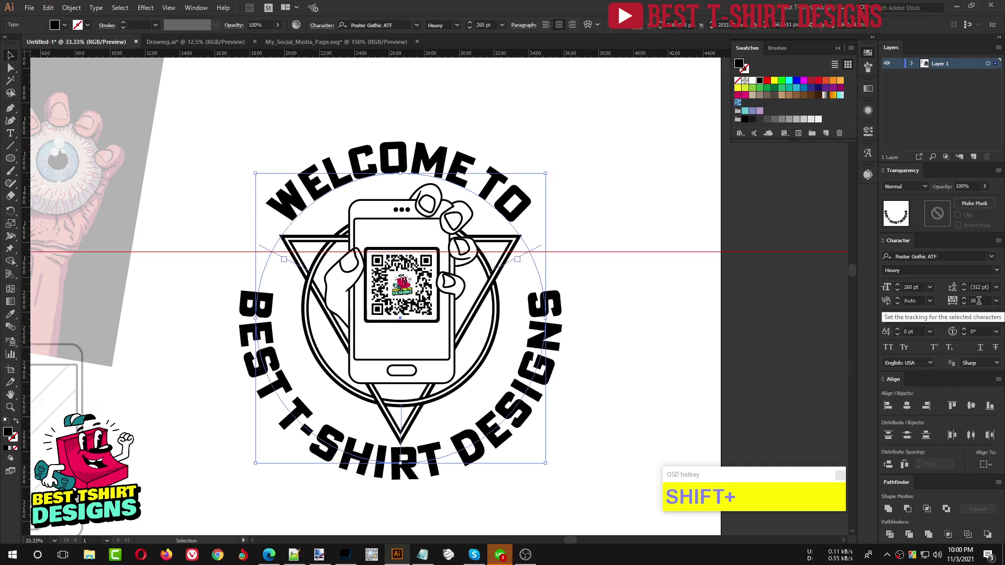
{"action": "left_click", "coordinate": [617, 293]}
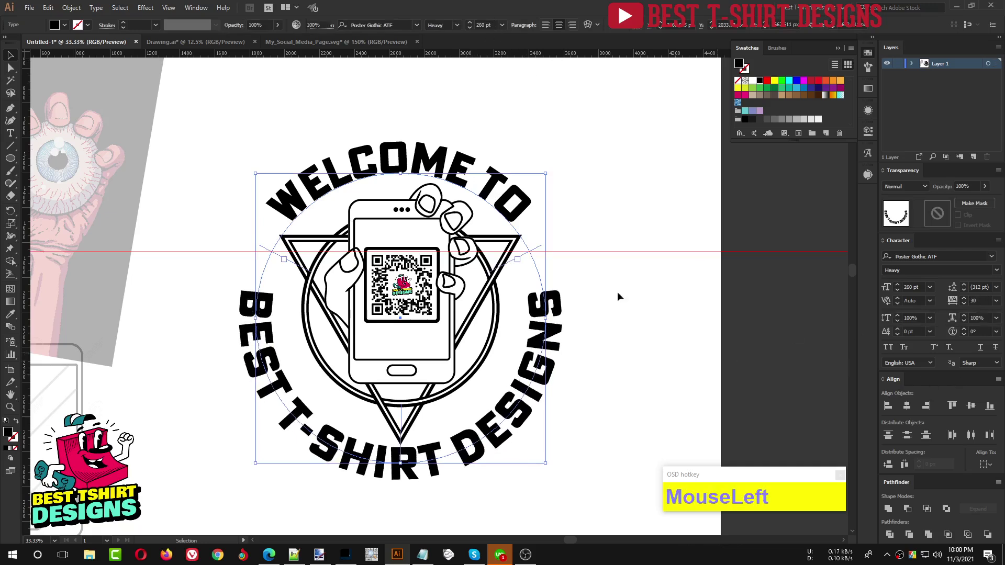
Set the upper curved "Welcome to" text's font size to 270 pt and its tracking to 30
{"action": "left_click", "coordinate": [441, 150]}
{"action": "scroll", "coordinate": [487, 24], "scroll_direction": "up", "scroll_amount": 2}
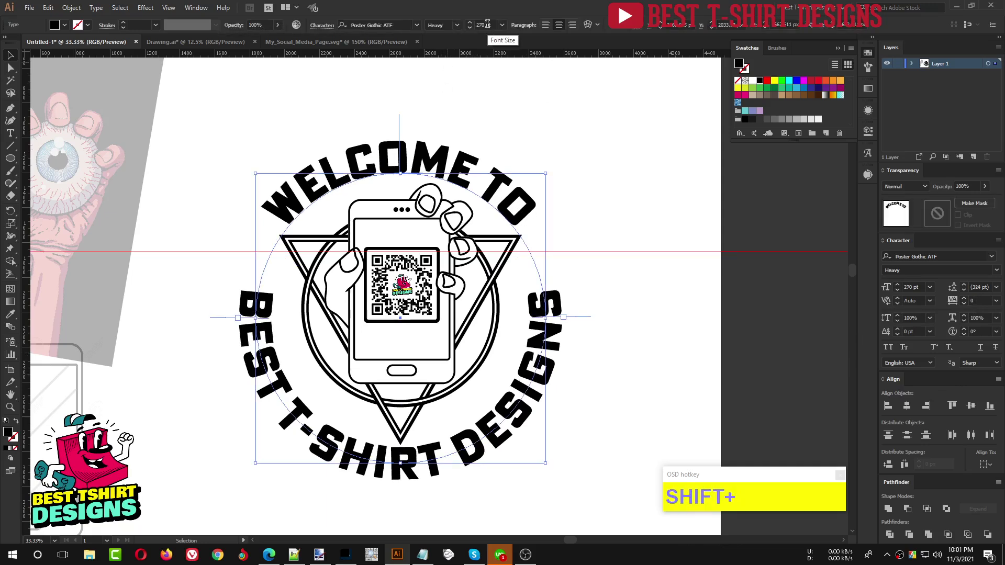
{"action": "left_click", "coordinate": [451, 74]}
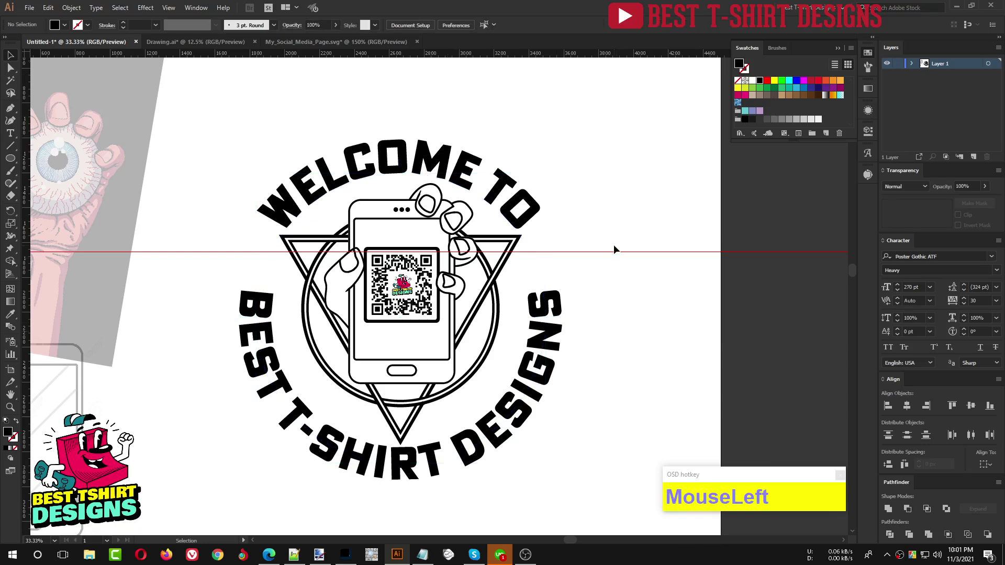
Delete the horizontal guide crossing the design
{"action": "left_click_drag", "start_coordinate": [626, 270], "coordinate": [626, 271]}
{"action": "key", "text": "Delete"}
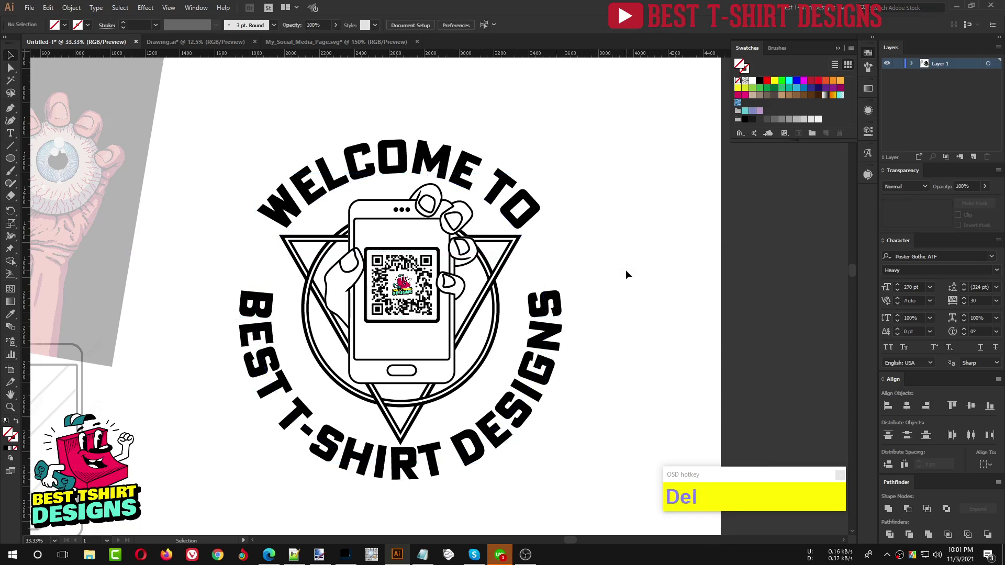
{"action": "left_click", "coordinate": [626, 270]}
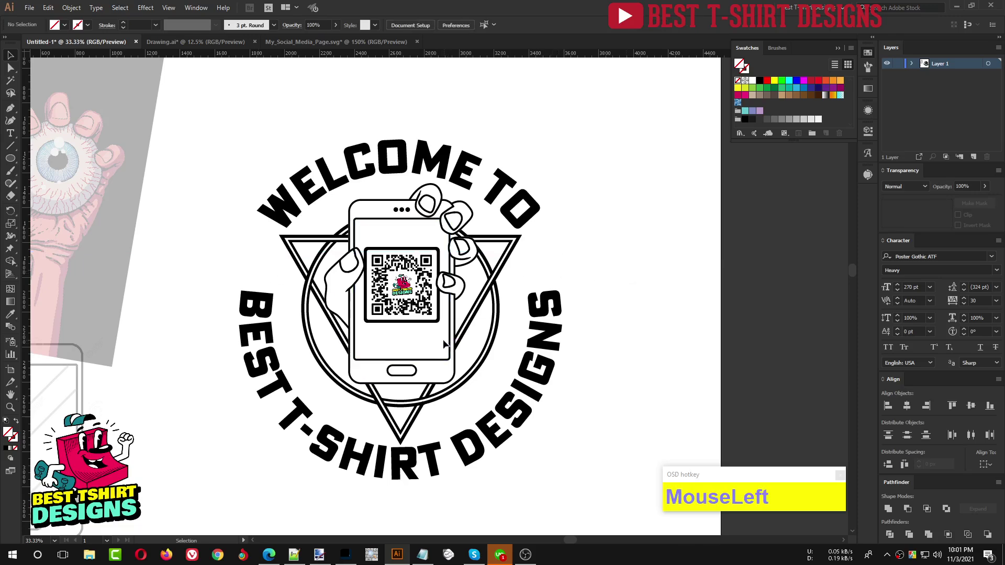
Set the "Welcome to" path text's Align to Path option to Center in Type on a Path Options
{"action": "scroll", "coordinate": [268, 272], "scroll_direction": "up", "scroll_amount": 1}
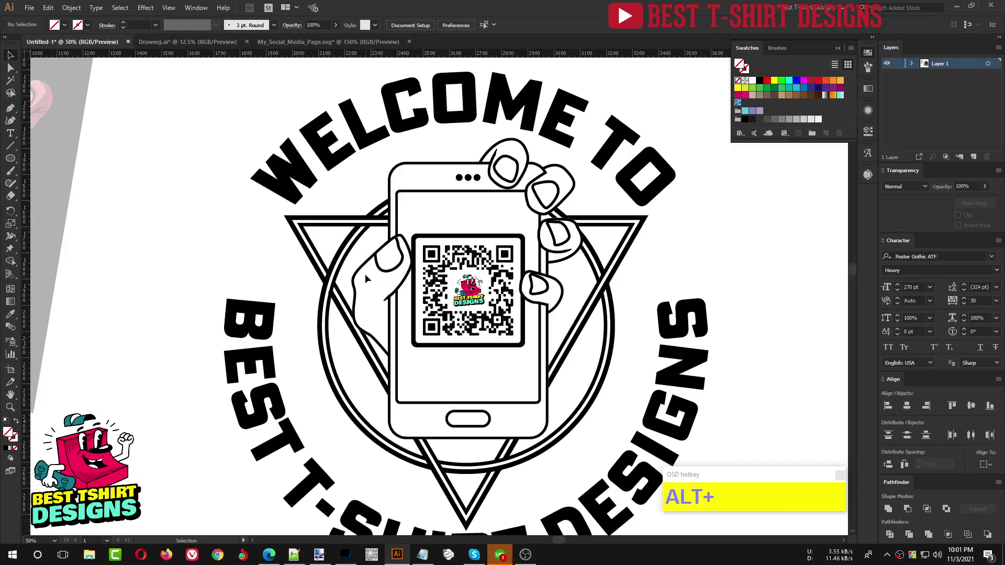
{"action": "scroll", "coordinate": [320, 275], "scroll_direction": "down", "scroll_amount": 1}
{"action": "left_click", "coordinate": [437, 163]}
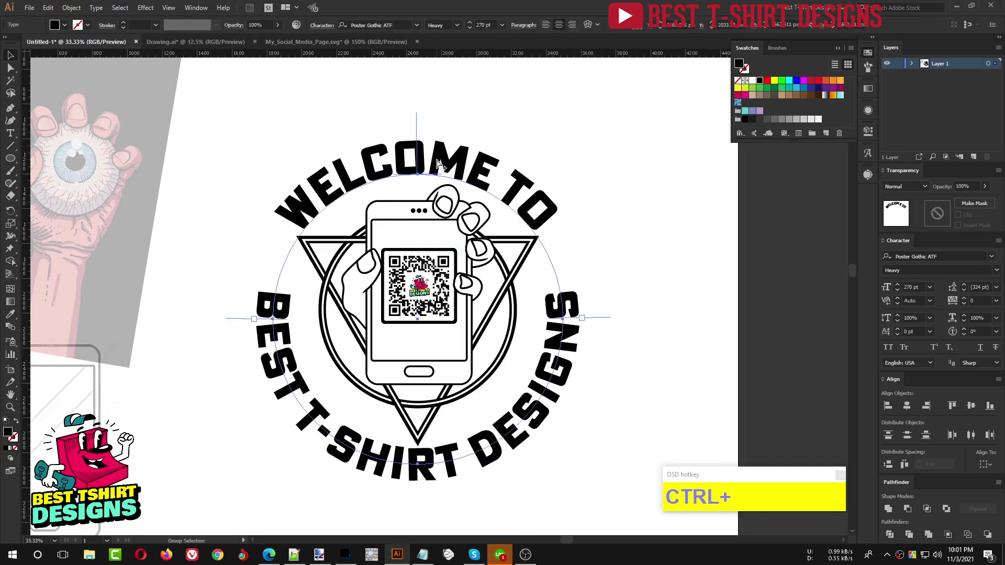
{"action": "key", "text": "ctrl+alt+t"}
{"action": "left_click_drag", "start_coordinate": [492, 265], "coordinate": [493, 296]}
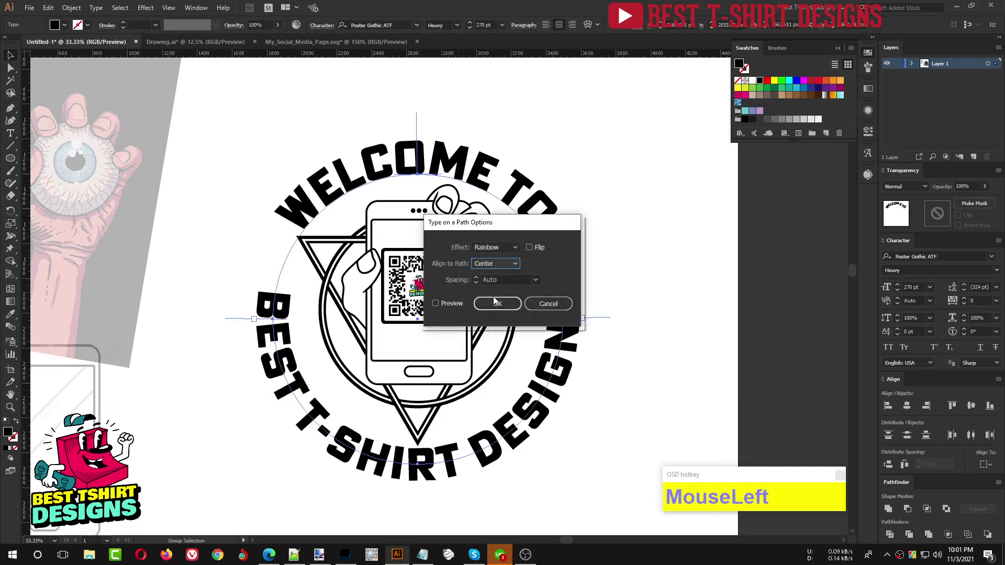
{"action": "left_click", "coordinate": [487, 303]}
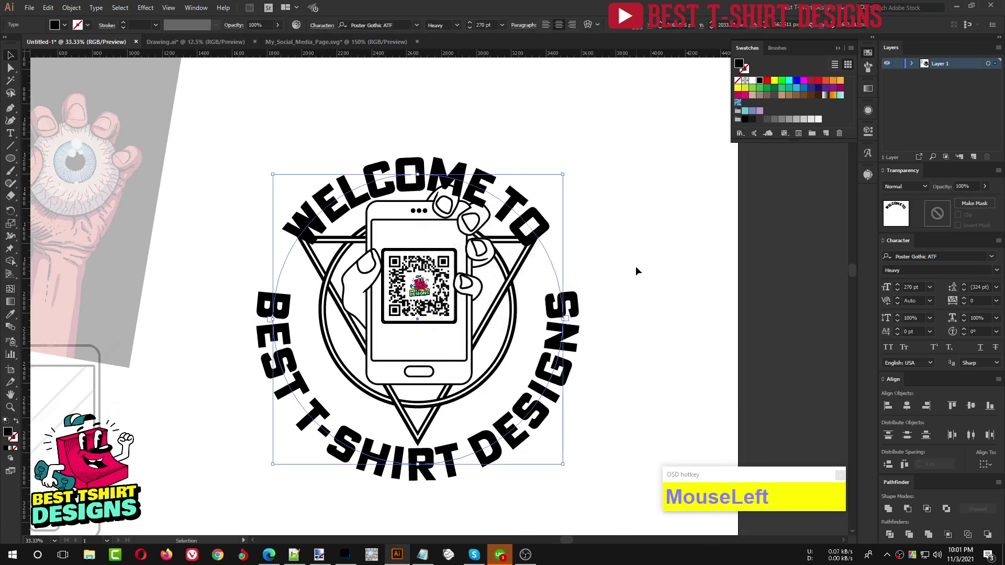
Enlarge both curved texts together from their center and nudge them upwards until they clear the triangle and phone
{"action": "left_click_drag", "start_coordinate": [686, 291], "coordinate": [538, 275]}
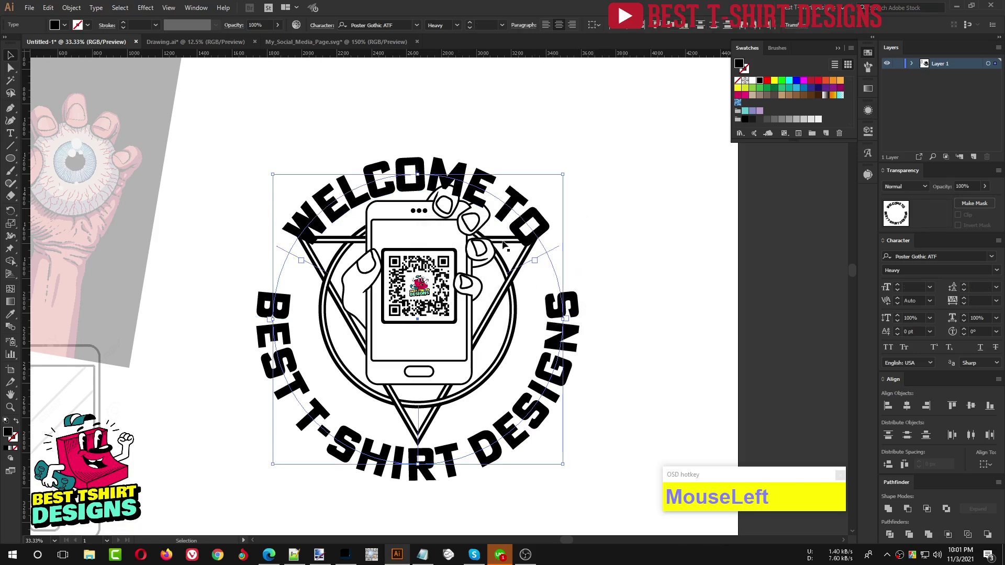
{"action": "mouse_move", "coordinate": [417, 174]}
{"action": "left_mouse_down"}
{"action": "mouse_move", "coordinate": [417, 157]}
{"action": "mouse_move", "coordinate": [417, 166]}
{"action": "left_mouse_up"}
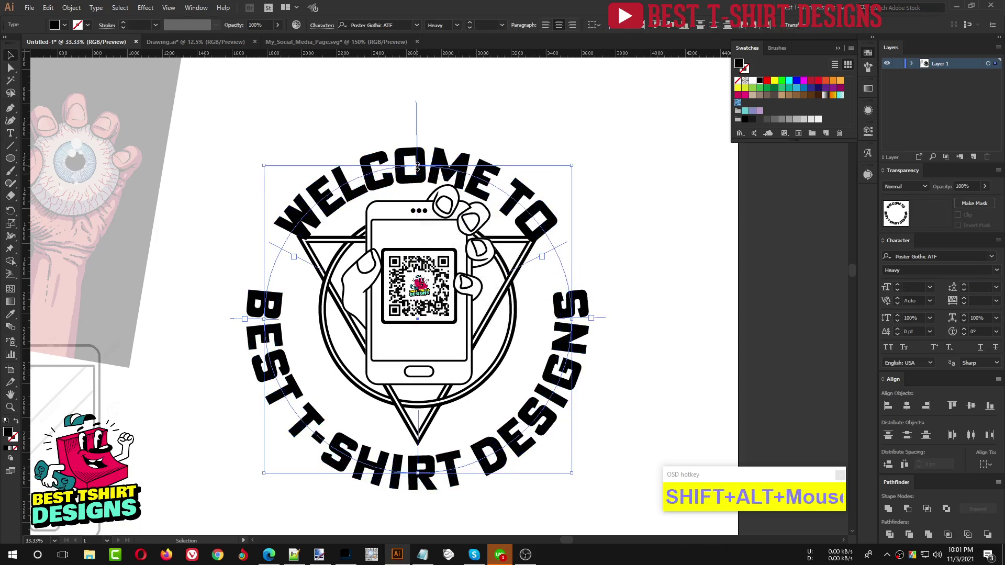
{"action": "key", "text": "shift+Up"}
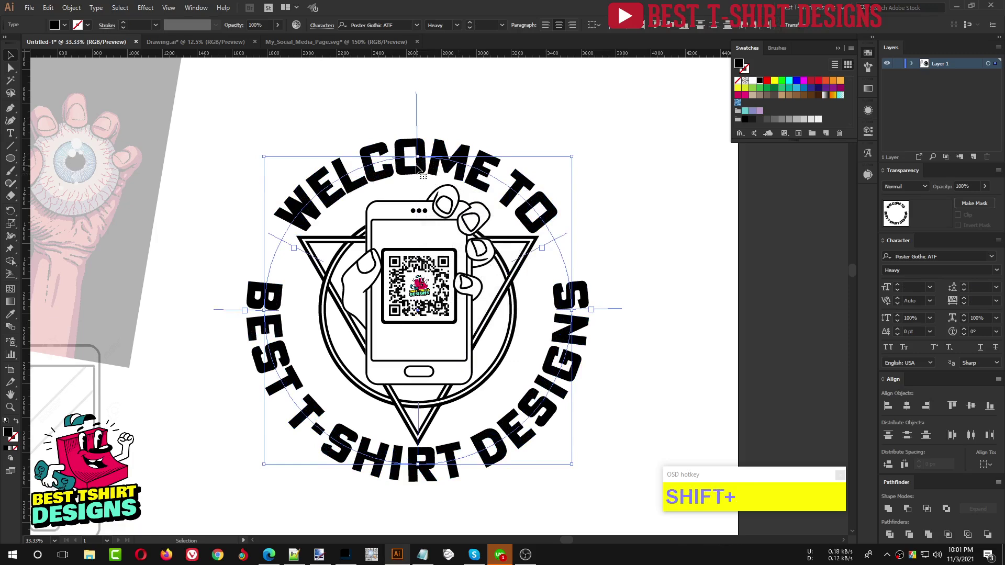
{"action": "key", "text": "shift+Down"}
{"action": "key", "text": "shift+Down"}
Scale the hand, phone and circle-triangle frame down from the center to about 1308 px wide
{"action": "left_click", "coordinate": [412, 259]}
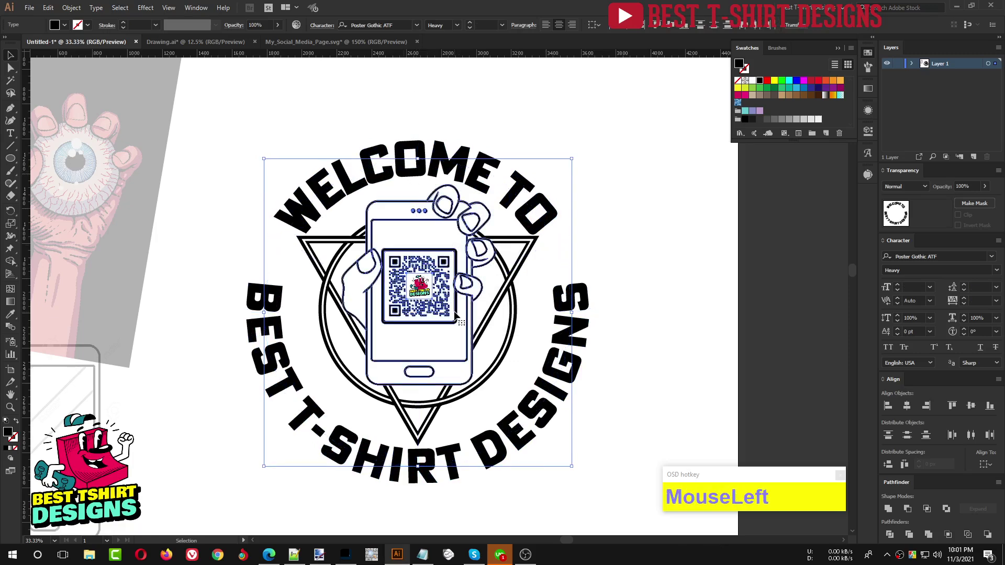
{"action": "left_click", "coordinate": [504, 332], "text": "shift"}
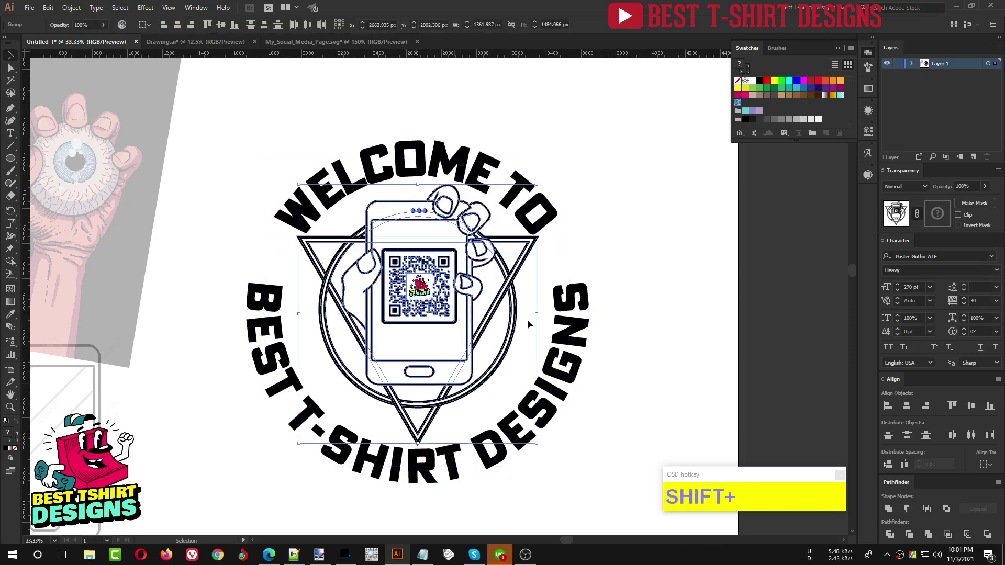
{"action": "left_click_drag", "start_coordinate": [536, 314], "coordinate": [532, 314]}
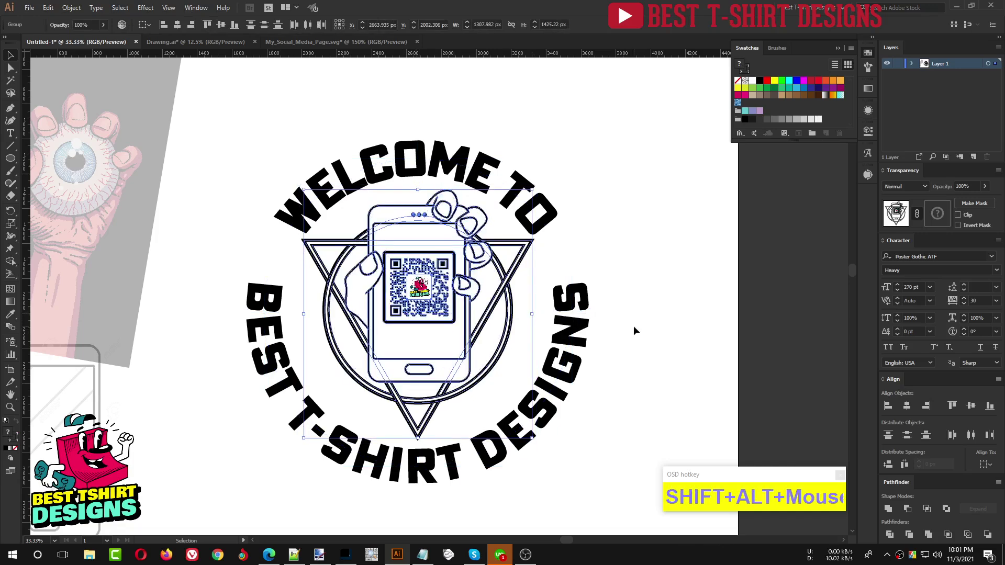
{"action": "left_click", "coordinate": [634, 326]}
Group the hand, phone and circle-triangle frame and nudge the group down by about 20 px
{"action": "left_click_drag", "start_coordinate": [473, 396], "coordinate": [408, 314]}
{"action": "left_click_drag", "start_coordinate": [540, 279], "coordinate": [667, 338]}
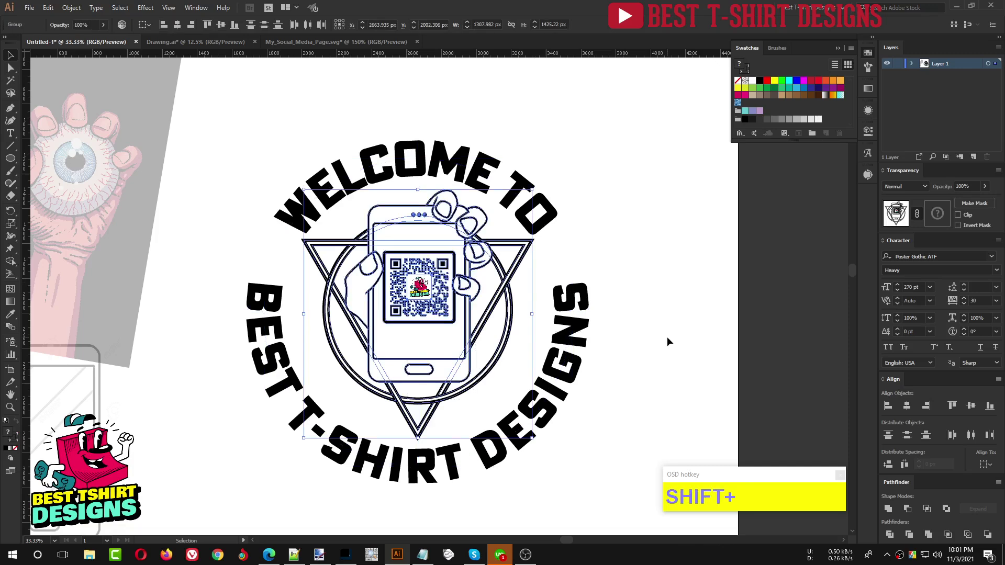
{"action": "key", "text": "ctrl+g"}
{"action": "key", "text": "Down"}
{"action": "key", "text": "Down"}
{"action": "key", "text": "Down"}
{"action": "key", "text": "Down"}
{"action": "key", "text": "Down"}
{"action": "key", "text": "Down"}
{"action": "key", "text": "Down"}
{"action": "key", "text": "Down"}
{"action": "key", "text": "Down"}
{"action": "key", "text": "Down"}
{"action": "key", "text": "Down"}
{"action": "key", "text": "Down"}
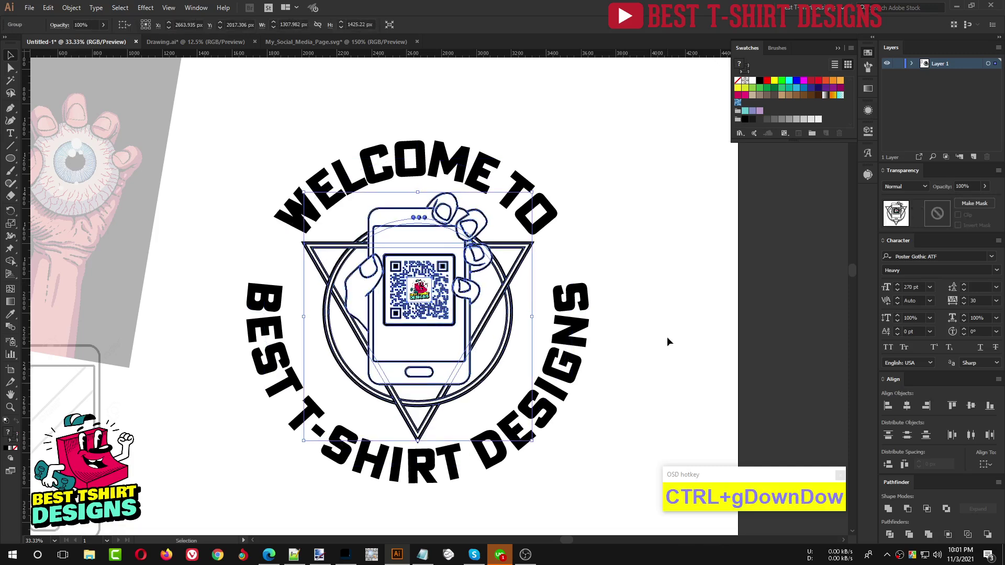
{"action": "key", "text": "Down"}
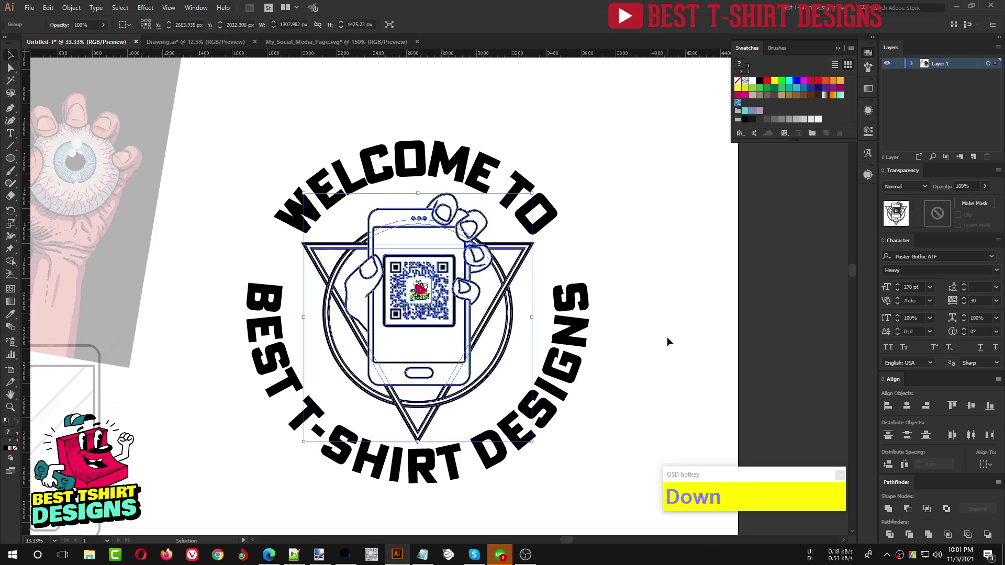
{"action": "left_click", "coordinate": [667, 337]}
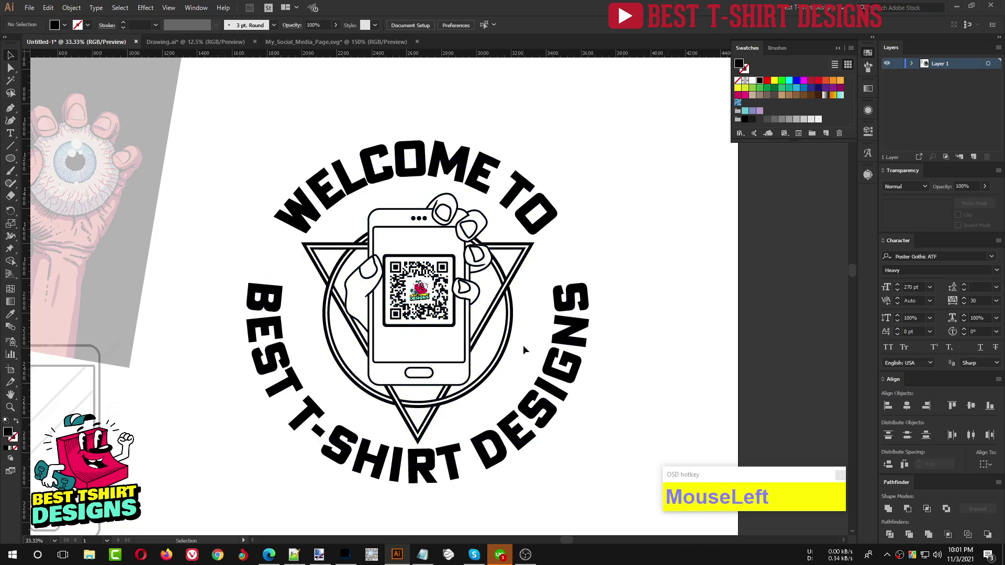
Draw a black rectangle about 208 × 134 px in the gap between the W and the B, and round its corners
{"action": "scroll", "coordinate": [648, 340], "scroll_direction": "up", "scroll_amount": 1, "text": "alt"}
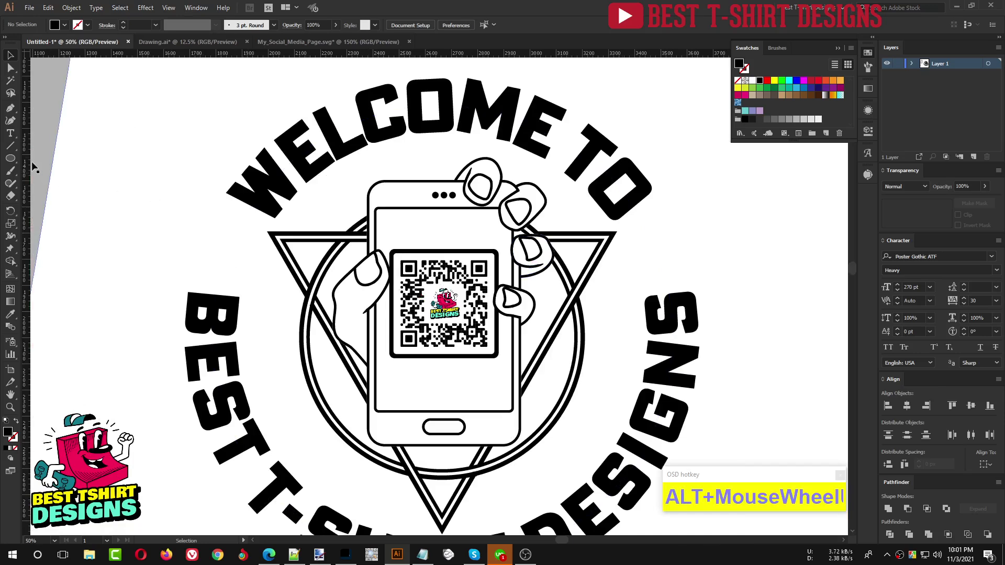
{"action": "left_click", "coordinate": [9, 158]}
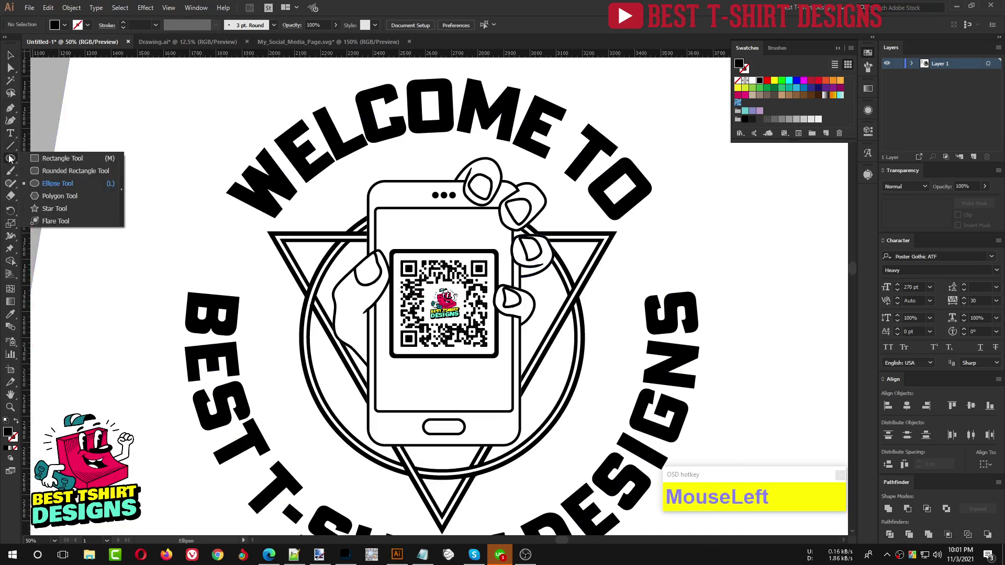
{"action": "left_click", "coordinate": [51, 158]}
{"action": "scroll", "coordinate": [153, 224], "scroll_direction": "up", "scroll_amount": 1, "text": "alt"}
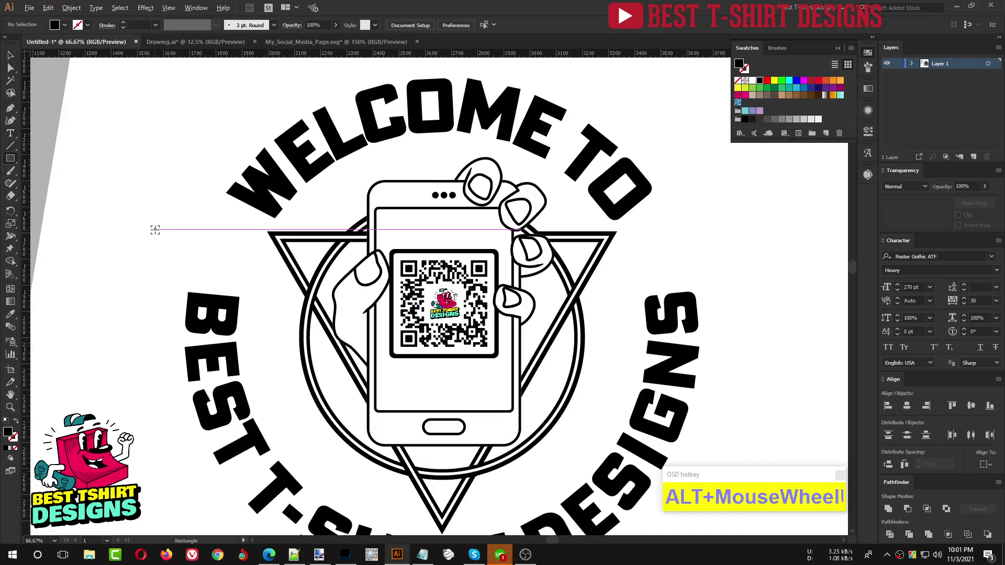
{"action": "left_click_drag", "start_coordinate": [207, 235], "coordinate": [280, 282]}
{"action": "scroll", "coordinate": [256, 250], "scroll_direction": "up", "scroll_amount": 2, "text": "alt"}
{"action": "left_click_drag", "start_coordinate": [231, 229], "coordinate": [251, 251]}
{"action": "key", "text": "v"}
{"action": "left_click", "coordinate": [165, 266]}
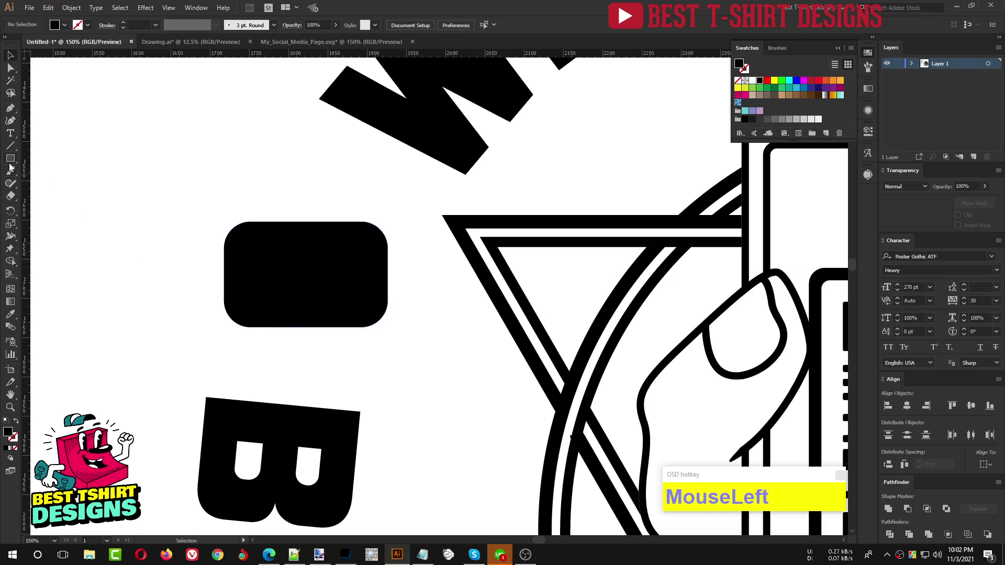
Draw a black triangle with sides about 92 px beside the rounded rectangle and rotate it to point right
{"action": "left_click_drag", "start_coordinate": [10, 164], "coordinate": [78, 196]}
{"action": "mouse_move", "coordinate": [434, 336]}
{"action": "left_mouse_down"}
{"action": "mouse_move", "coordinate": [462, 371]}
{"action": "mouse_move", "coordinate": [414, 366]}
{"action": "left_mouse_up"}
{"action": "key", "text": "shift+v"}
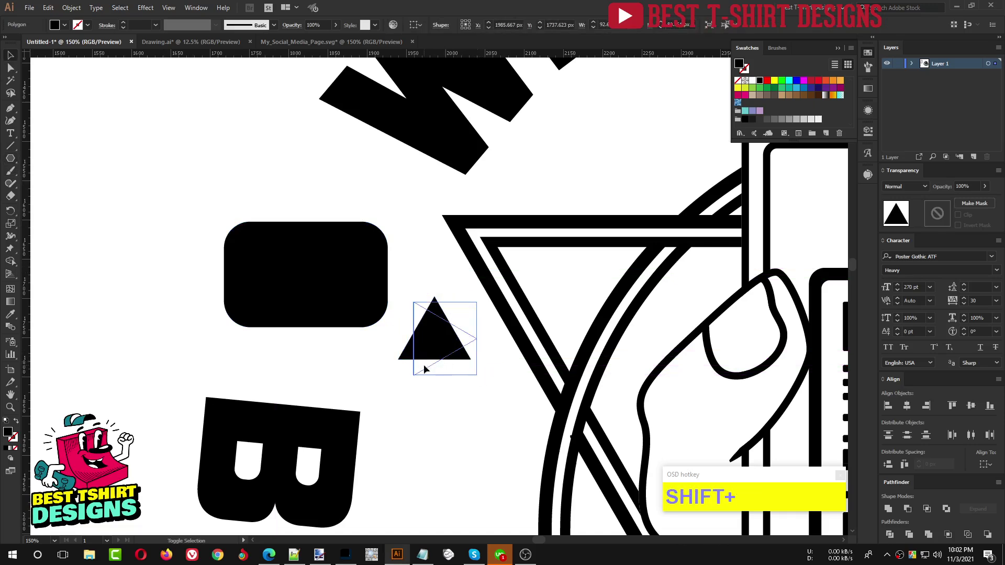
Increase the rounded rectangle's corner radius to about 40 px
{"action": "left_click", "coordinate": [251, 253]}
{"action": "left_click_drag", "start_coordinate": [250, 250], "coordinate": [146, 263]}
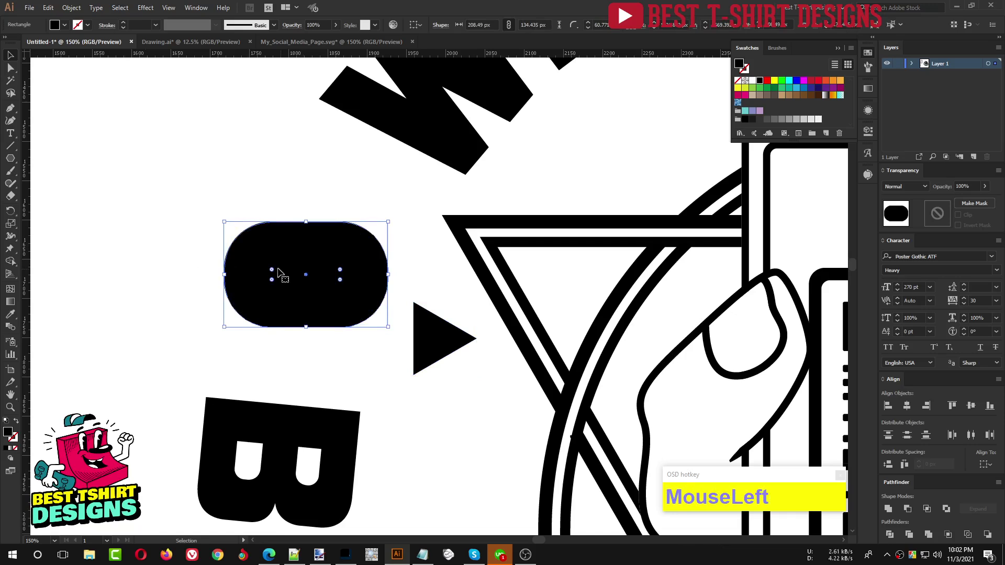
{"action": "left_click_drag", "start_coordinate": [272, 269], "coordinate": [254, 253]}
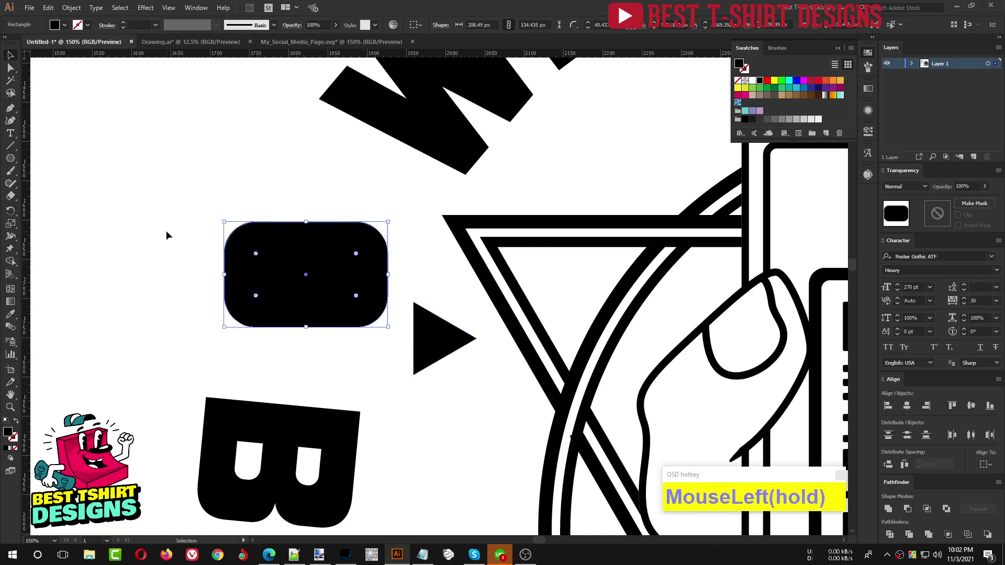
{"action": "left_click", "coordinate": [166, 231]}
Move the triangle onto the rounded rectangle and center it horizontally with the rectangle as key object
{"action": "left_click_drag", "start_coordinate": [445, 334], "coordinate": [370, 304]}
{"action": "left_click", "coordinate": [370, 304], "text": "shift"}
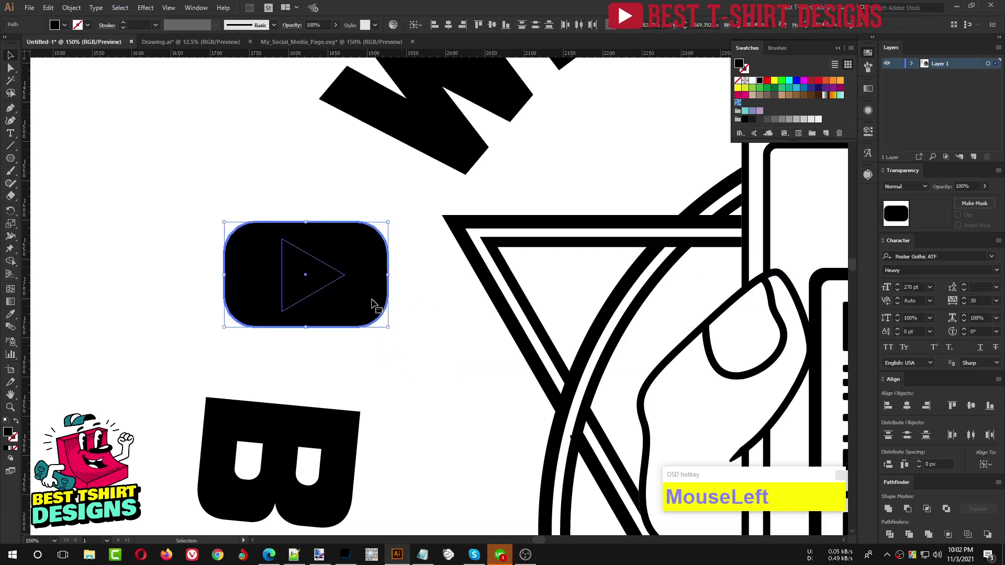
{"action": "left_click", "coordinate": [449, 24]}
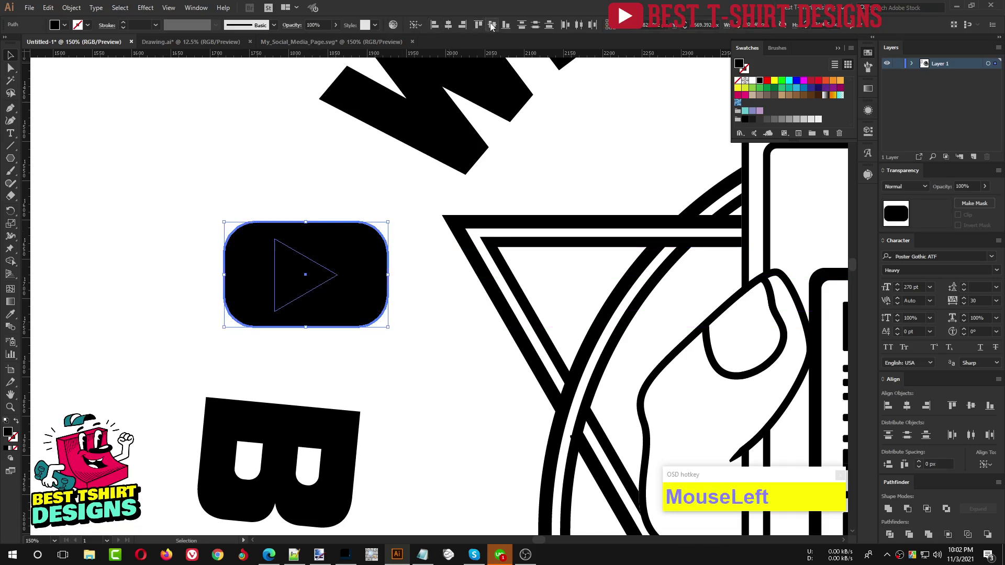
Try to cut the triangle out of the rounded rectangle at its current size
{"action": "left_click", "coordinate": [122, 204]}
{"action": "left_click", "coordinate": [293, 278]}
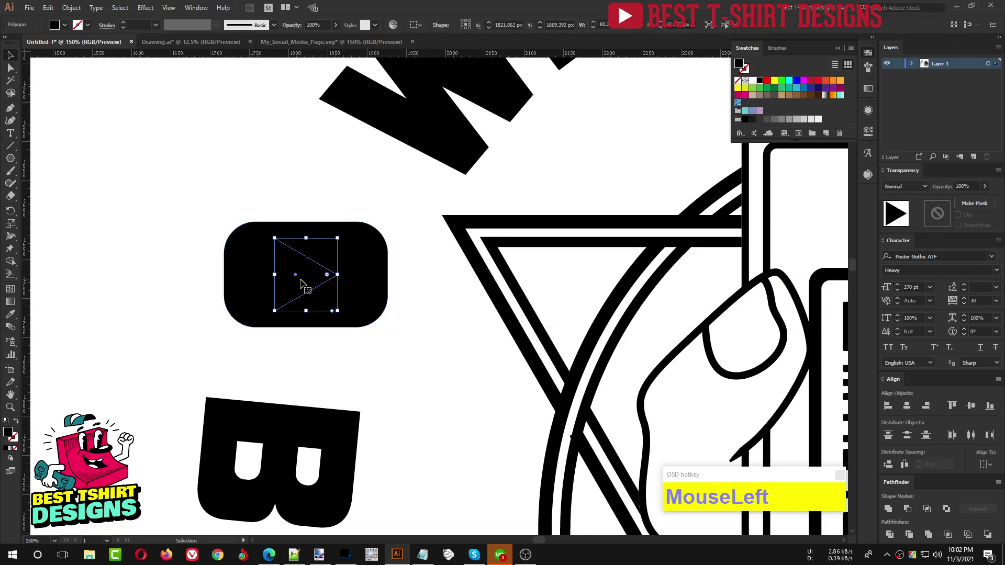
{"action": "left_click", "coordinate": [245, 278], "text": "shift"}
{"action": "left_click", "coordinate": [907, 509]}
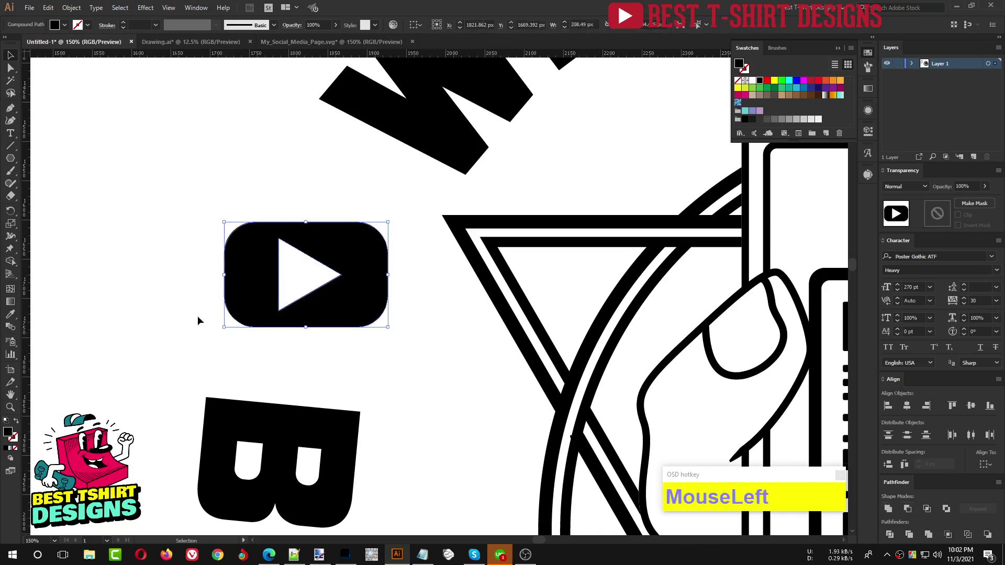
{"action": "scroll", "coordinate": [154, 296], "scroll_direction": "down", "scroll_amount": 4}
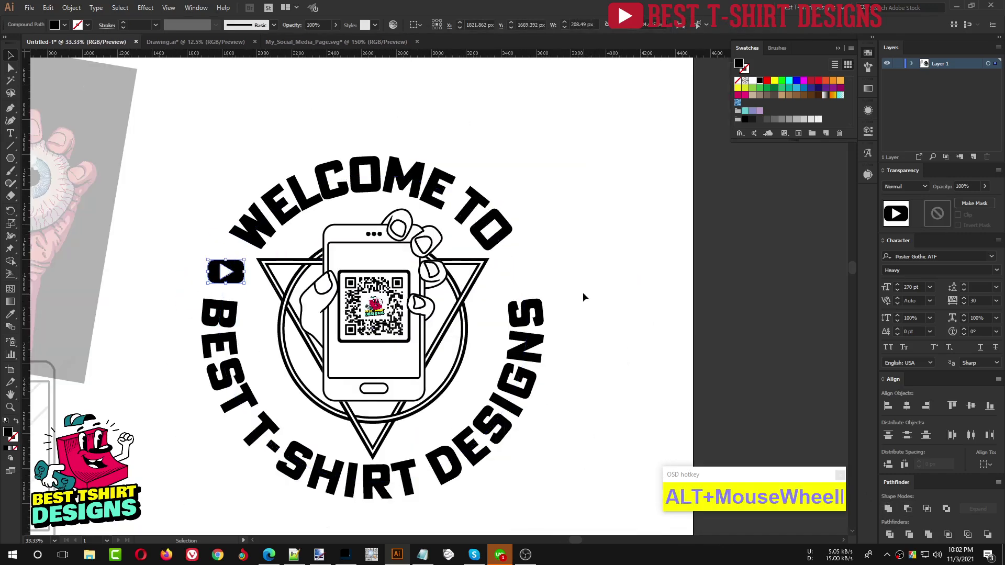
{"action": "left_click", "coordinate": [176, 269]}
{"action": "scroll", "coordinate": [176, 269], "scroll_direction": "up", "scroll_amount": 4}
{"action": "key", "text": "ctrl+z"}
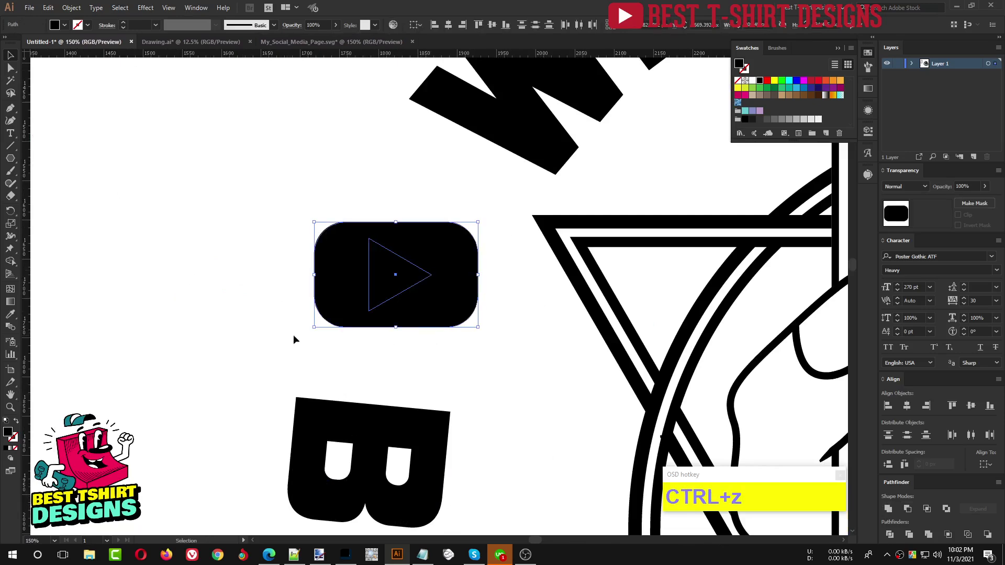
Shrink the triangle to about 60 px wide around its center and subtract it from the rounded rectangle
{"action": "left_click", "coordinate": [395, 334]}
{"action": "left_click", "coordinate": [427, 277]}
{"action": "left_click_drag", "start_coordinate": [430, 275], "coordinate": [422, 275]}
{"action": "left_click", "coordinate": [442, 285], "text": "shift"}
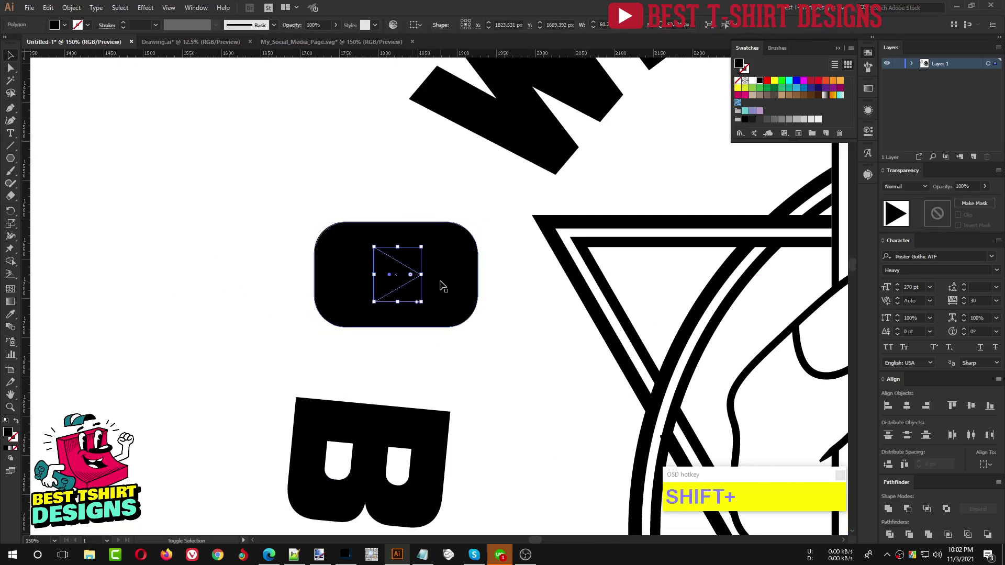
{"action": "left_click", "coordinate": [907, 508]}
{"action": "scroll", "coordinate": [199, 260], "scroll_direction": "down", "scroll_amount": 3}
{"action": "scroll", "coordinate": [199, 260], "scroll_direction": "down", "scroll_amount": 1}
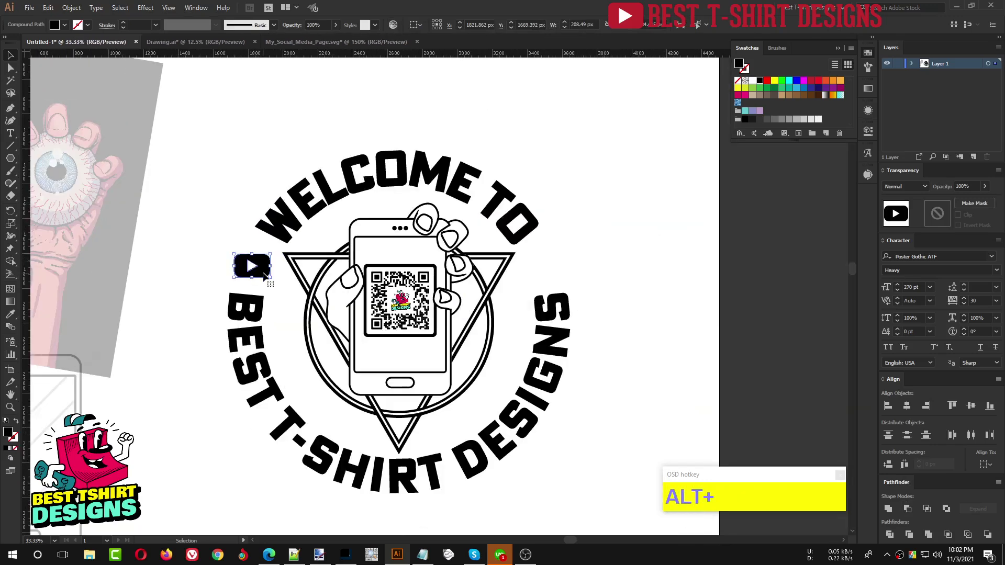
Duplicate the play icon into the opposite gap between the O and the S and mirror the copy horizontally
{"action": "left_click_drag", "start_coordinate": [254, 269], "coordinate": [543, 266]}
{"action": "key", "text": "ctrl+r"}
{"action": "left_click", "coordinate": [504, 341]}
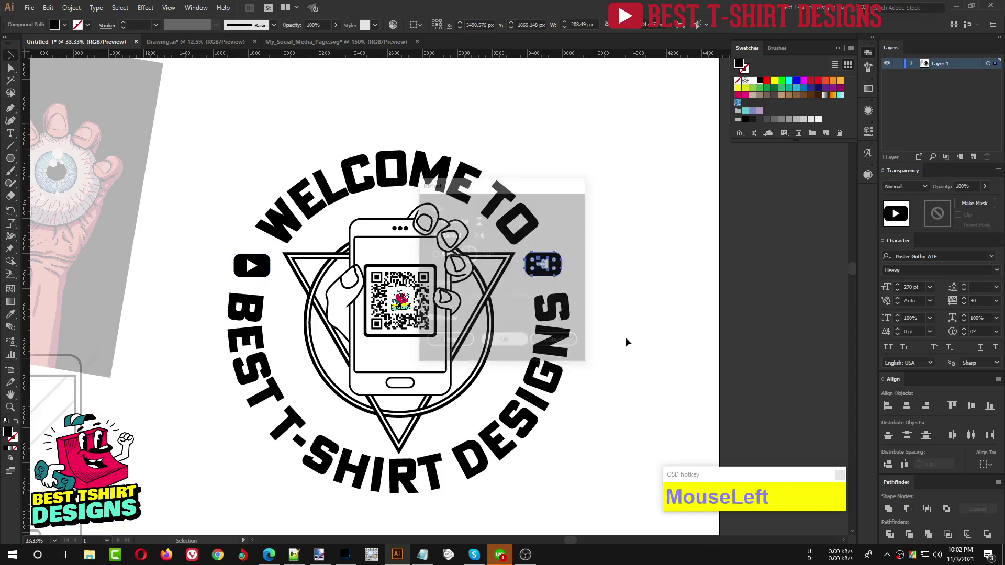
Align the two play icons to the same vertical center and group them
{"action": "left_click", "coordinate": [252, 266], "text": "shift"}
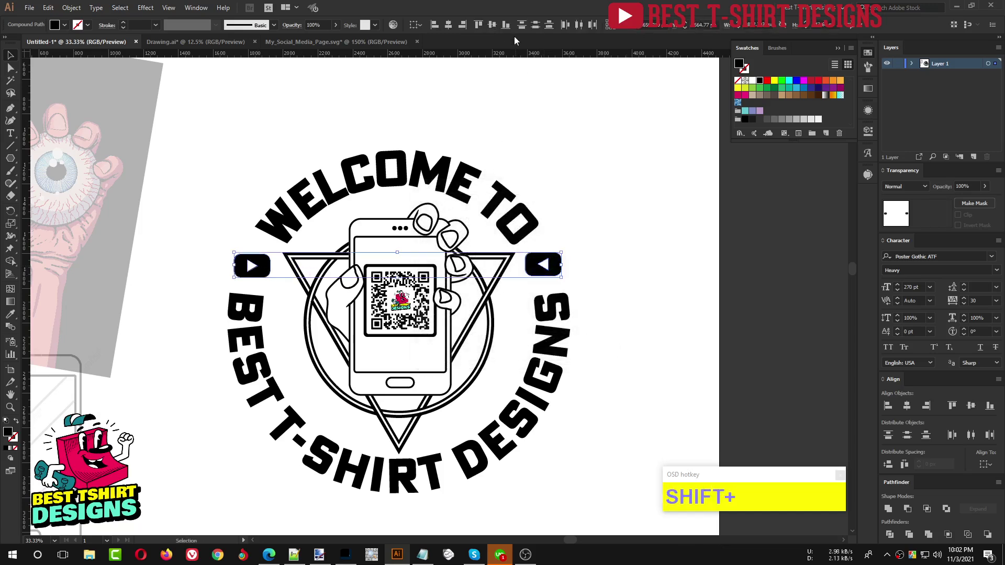
{"action": "left_click", "coordinate": [494, 26]}
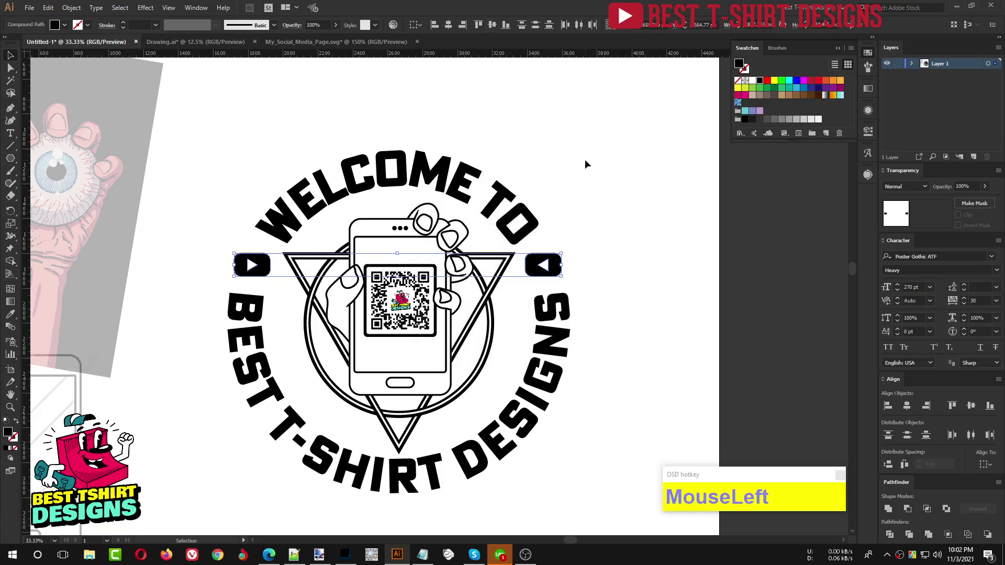
{"action": "key", "text": "ctrl+g"}
{"action": "left_click", "coordinate": [601, 197]}
{"action": "scroll", "coordinate": [600, 196], "scroll_direction": "down", "scroll_amount": 1}
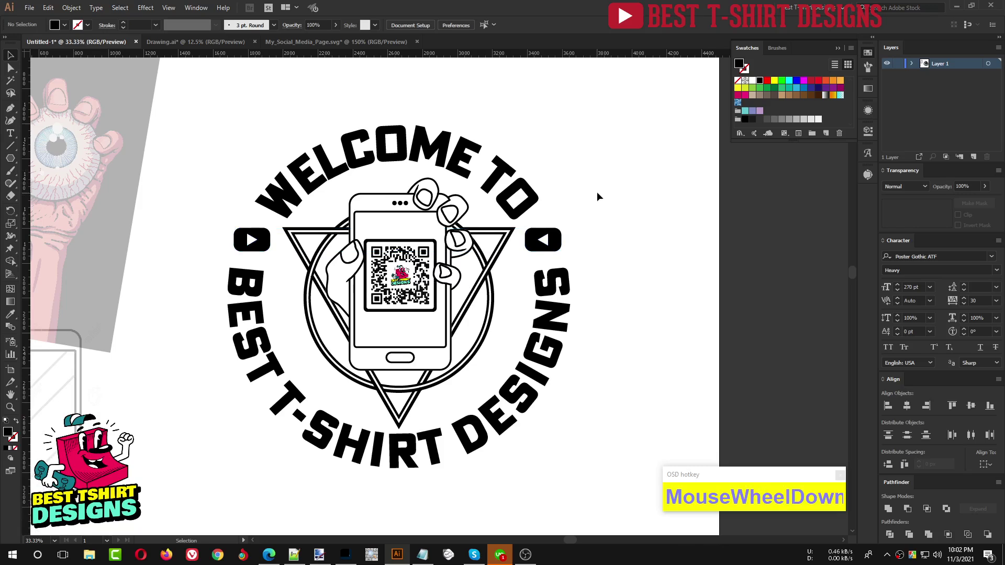
{"action": "left_click", "coordinate": [597, 192]}
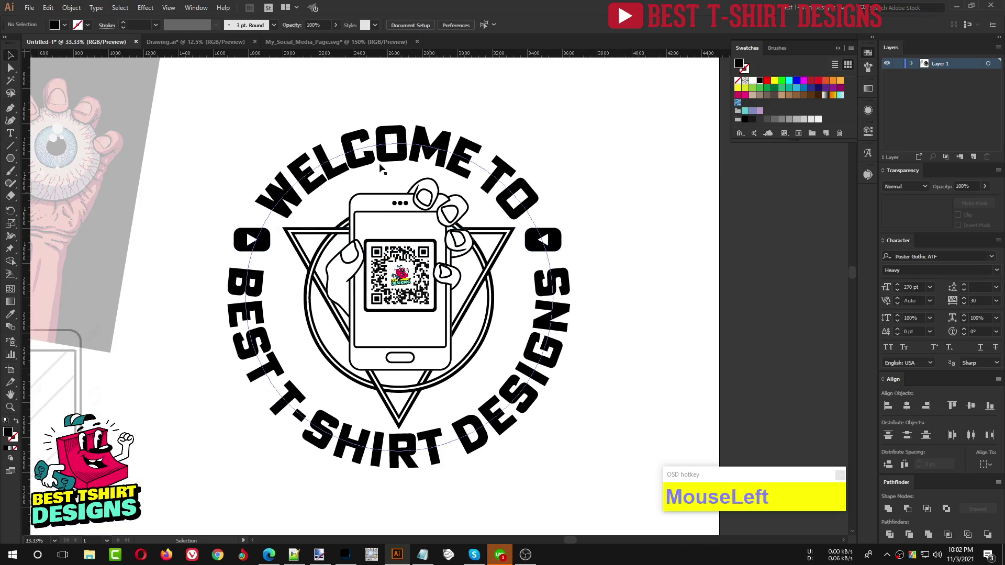
Move the reference eyeball-hand photo and the spare phone outline off the artboard, away from the badge design
{"action": "left_click_drag", "start_coordinate": [186, 105], "coordinate": [595, 480]}
{"action": "scroll", "coordinate": [495, 284], "scroll_direction": "down", "scroll_amount": 1}
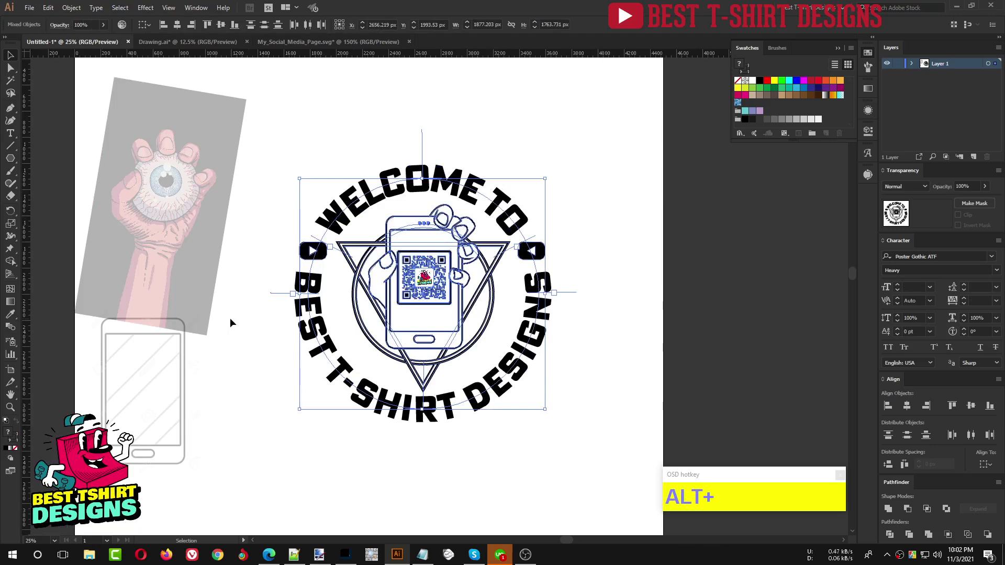
{"action": "left_click_drag", "start_coordinate": [245, 395], "coordinate": [108, 187]}
{"action": "scroll", "coordinate": [296, 302], "scroll_direction": "down", "scroll_amount": 1}
{"action": "left_click_drag", "start_coordinate": [296, 302], "coordinate": [110, 265]}
{"action": "left_click", "coordinate": [284, 294]}
{"action": "scroll", "coordinate": [458, 304], "scroll_direction": "up", "scroll_amount": 2}
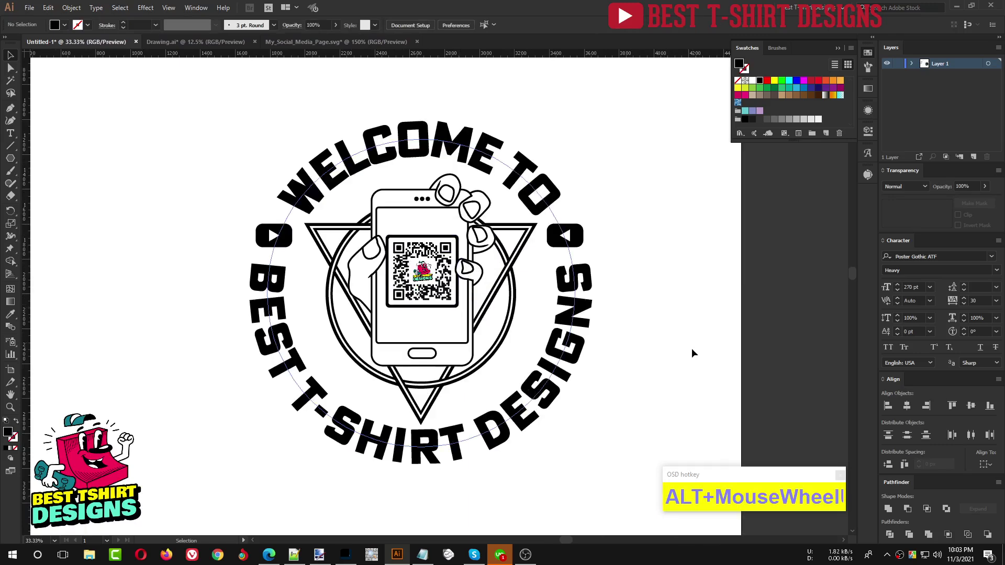
{"action": "left_click", "coordinate": [692, 349]}
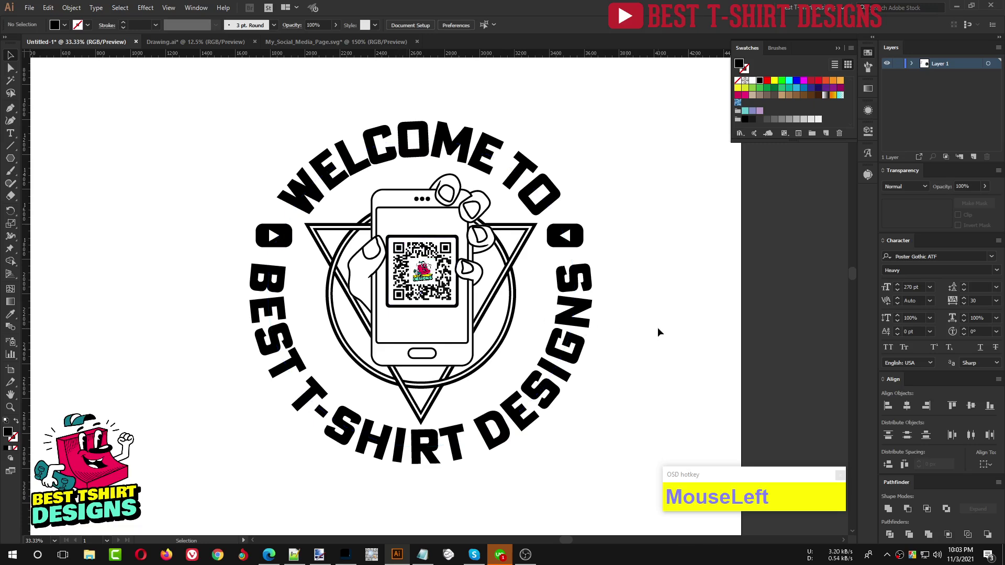
Nudge the central phone, hand and frame group up two increments inside the curved text
{"action": "scroll", "coordinate": [657, 327], "scroll_direction": "down", "scroll_amount": 1}
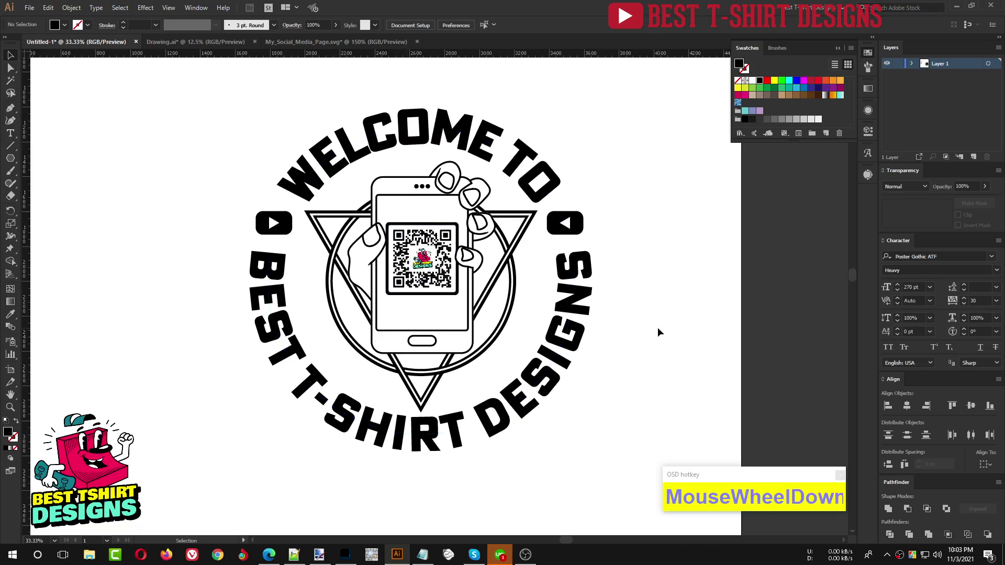
{"action": "left_click", "coordinate": [472, 308]}
{"action": "key", "text": "Up"}
{"action": "key", "text": "Up"}
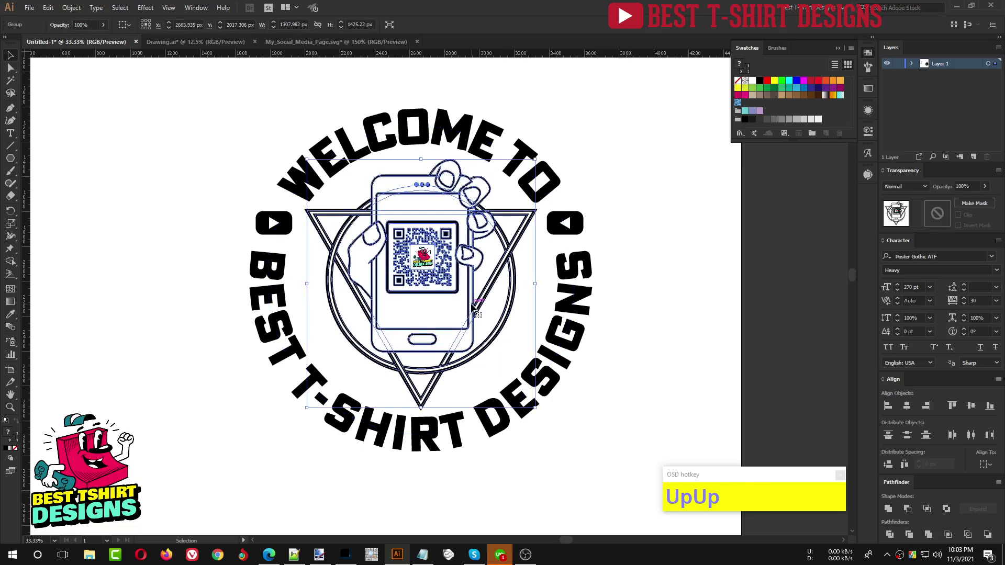
{"action": "left_click", "coordinate": [614, 345]}
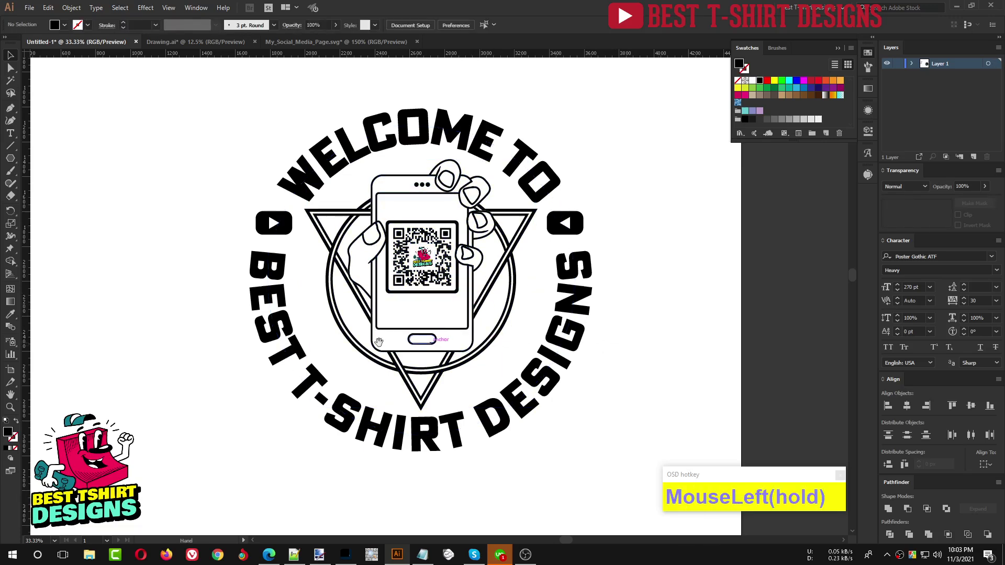
Draw a horizontal line about 624 px long on the empty area beside the badge with a 20 pt black stroke
{"action": "left_click_drag", "start_coordinate": [378, 342], "coordinate": [485, 361]}
{"action": "left_click", "coordinate": [10, 145]}
{"action": "mouse_move", "coordinate": [217, 212]}
{"action": "left_mouse_down"}
{"action": "mouse_move", "coordinate": [339, 212]}
{"action": "mouse_move", "coordinate": [325, 212]}
{"action": "left_mouse_up"}
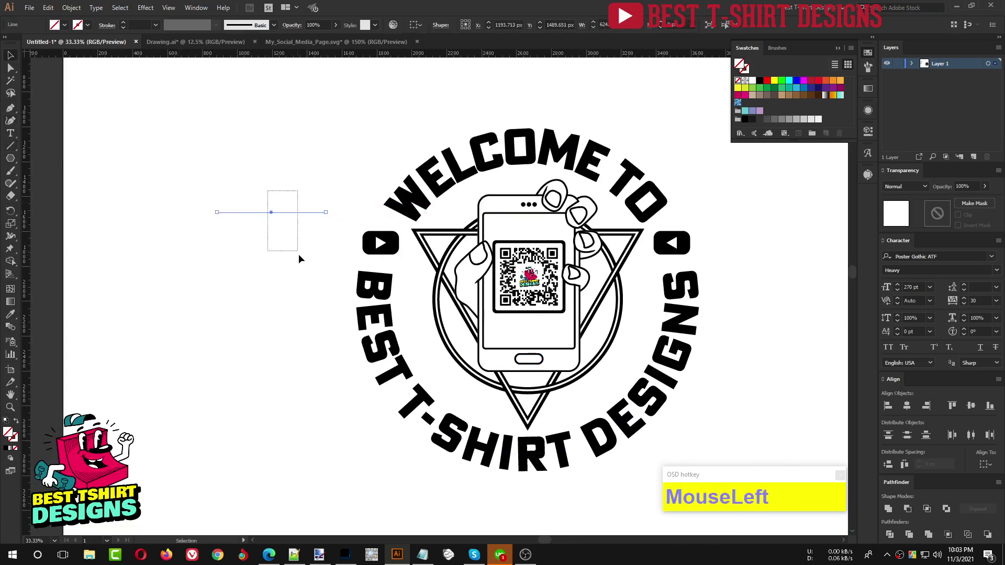
{"action": "scroll", "coordinate": [133, 23], "scroll_direction": "up", "scroll_amount": 1}
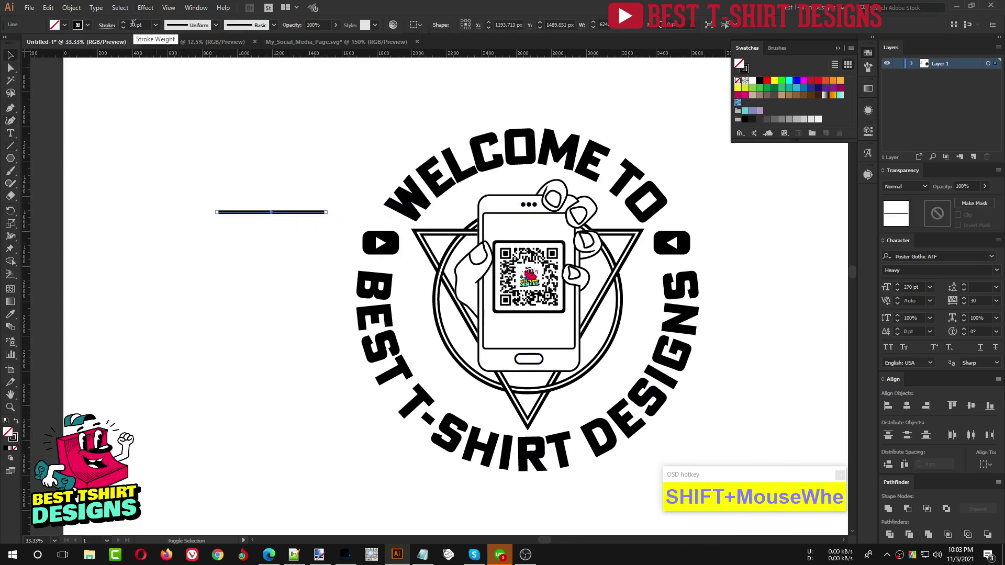
{"action": "scroll", "coordinate": [104, 87], "scroll_direction": "up", "scroll_amount": 1}
{"action": "scroll", "coordinate": [174, 169], "scroll_direction": "up", "scroll_amount": 1}
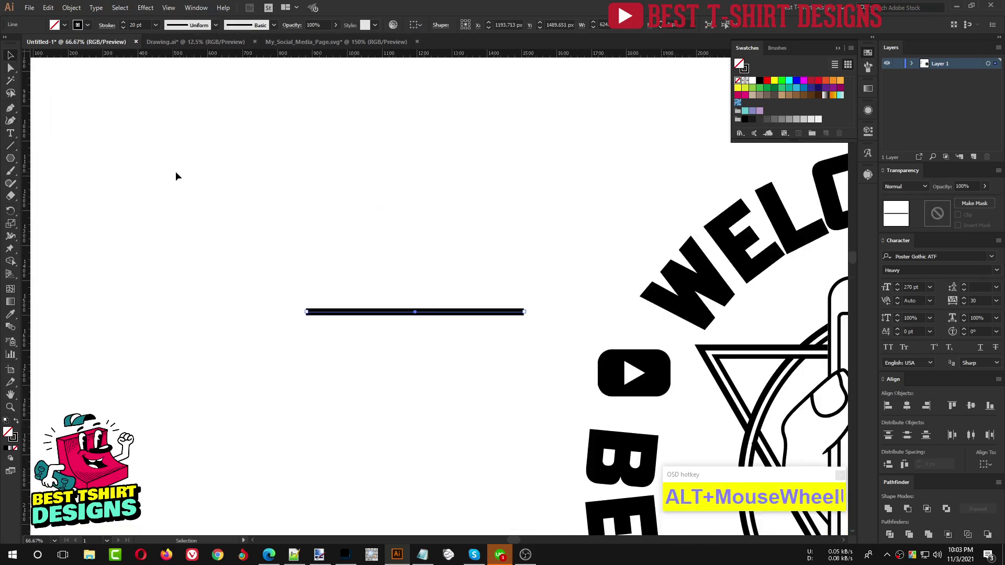
Apply a tapered width profile to the line, thick at its left end and pointed at its right end
{"action": "left_click", "coordinate": [105, 25]}
{"action": "left_click", "coordinate": [57, 189]}
{"action": "left_click", "coordinate": [63, 266]}
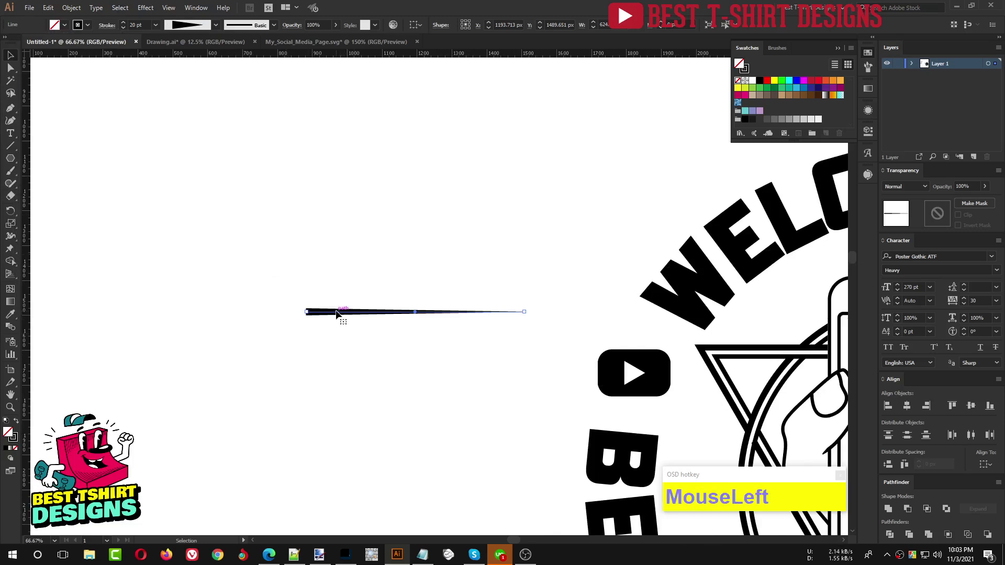
Create a copy of the tapered line rotated 5° around its thick end
{"action": "key", "text": "r"}
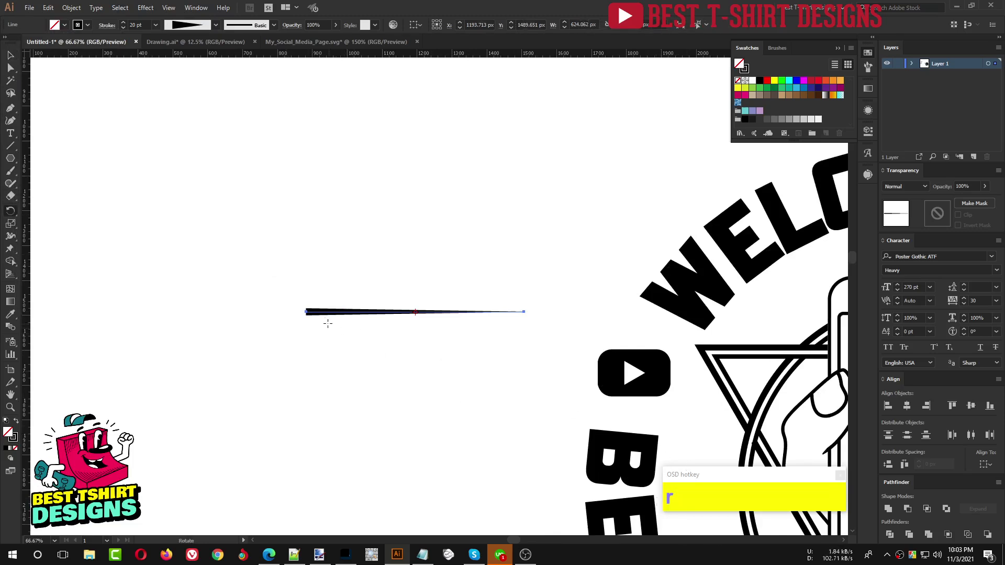
{"action": "key", "text": "alt"}
{"action": "left_click", "coordinate": [307, 312], "text": "alt"}
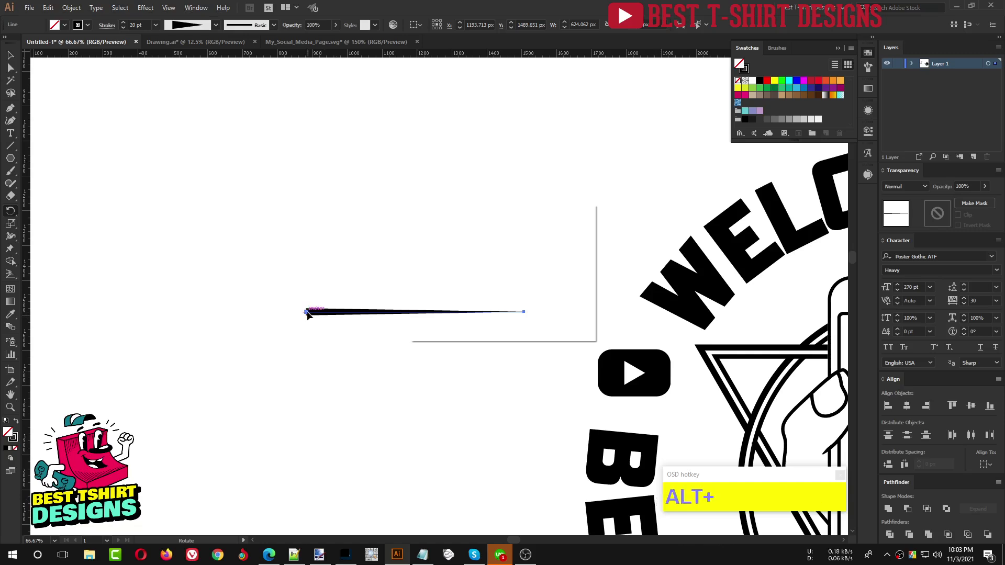
{"action": "scroll", "coordinate": [483, 251], "scroll_direction": "up", "scroll_amount": 5}
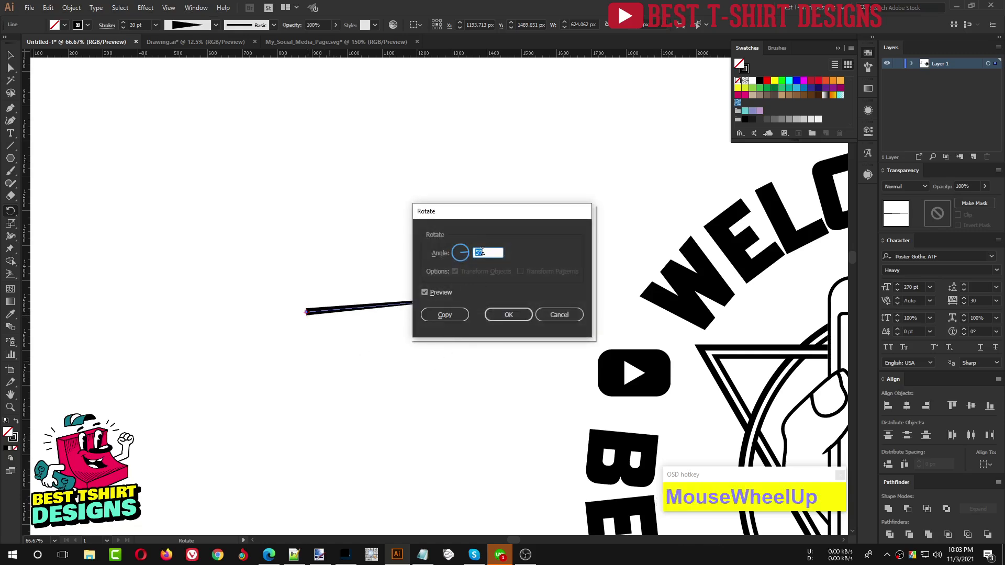
{"action": "scroll", "coordinate": [482, 251], "scroll_direction": "down", "scroll_amount": 1}
{"action": "left_click", "coordinate": [445, 315]}
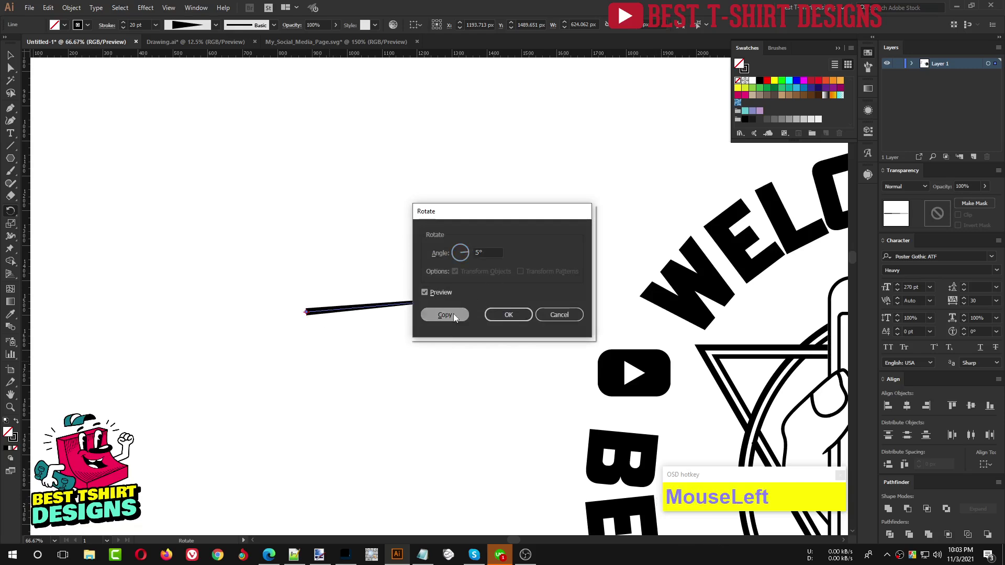
Repeat the 5° rotated copy until the rays form a complete circular sunburst
{"action": "key", "text": "ctrl+d"}
{"action": "key", "text": "ctrl+d"}
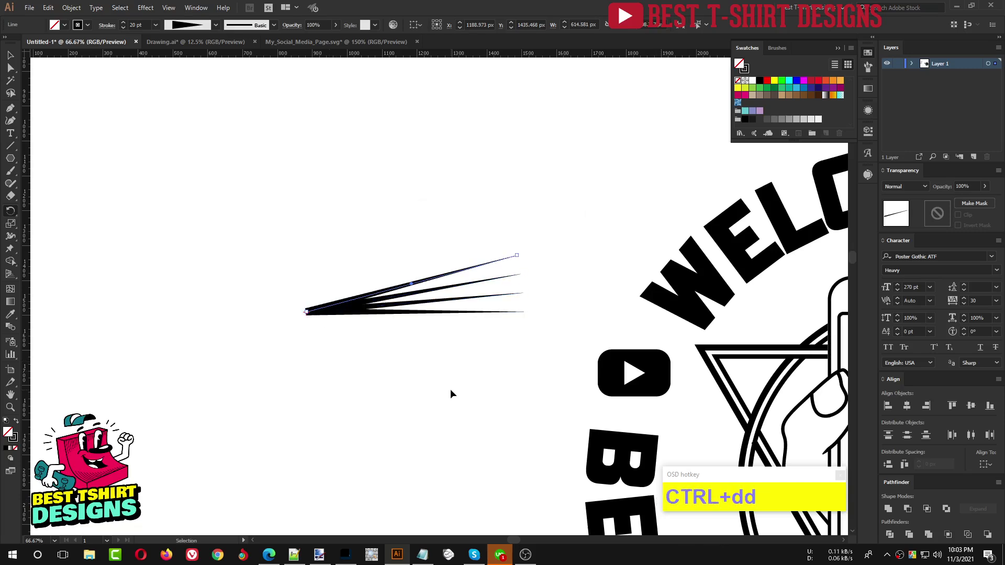
{"action": "key", "text": "ctrl+d"}
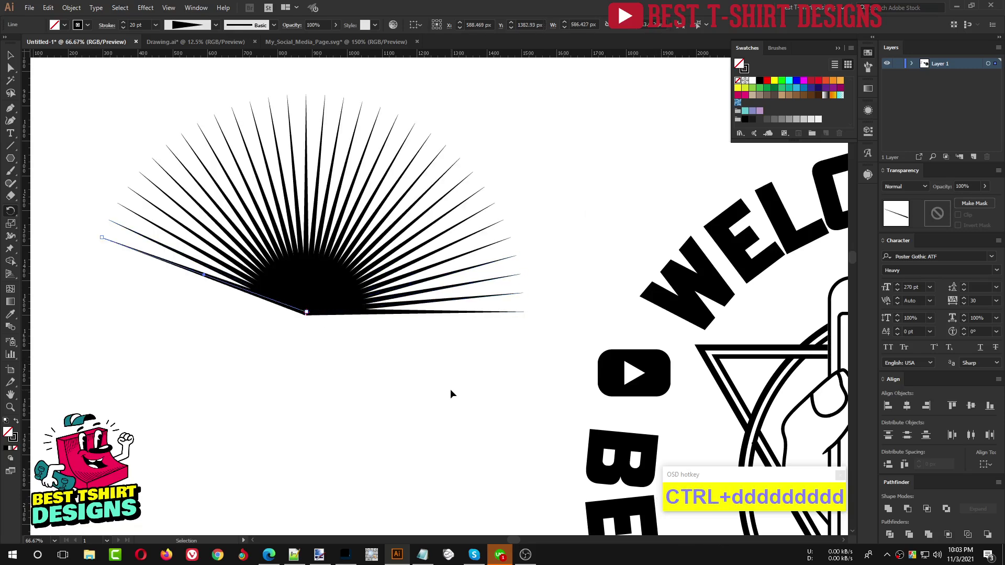
{"action": "key", "text": "ctrl+d"}
{"action": "key", "text": "ctrl+d"}
{"action": "key", "text": "ctrl+d"}
{"action": "key", "text": "ctrl+d"}
{"action": "key", "text": "ctrl+d"}
{"action": "key", "text": "ctrl+d"}
{"action": "key", "text": "ctrl+d"}
{"action": "key", "text": "ctrl+d"}
{"action": "key", "text": "ctrl+d"}
{"action": "key", "text": "ctrl+d"}
{"action": "key", "text": "ctrl+d"}
{"action": "key", "text": "ctrl+d"}
{"action": "key", "text": "ctrl+d"}
{"action": "key", "text": "ctrl+d"}
{"action": "key", "text": "ctrl+d"}
{"action": "key", "text": "ctrl+d"}
{"action": "key", "text": "ctrl+d"}
{"action": "key", "text": "ctrl+d"}
{"action": "key", "text": "ctrl+d"}
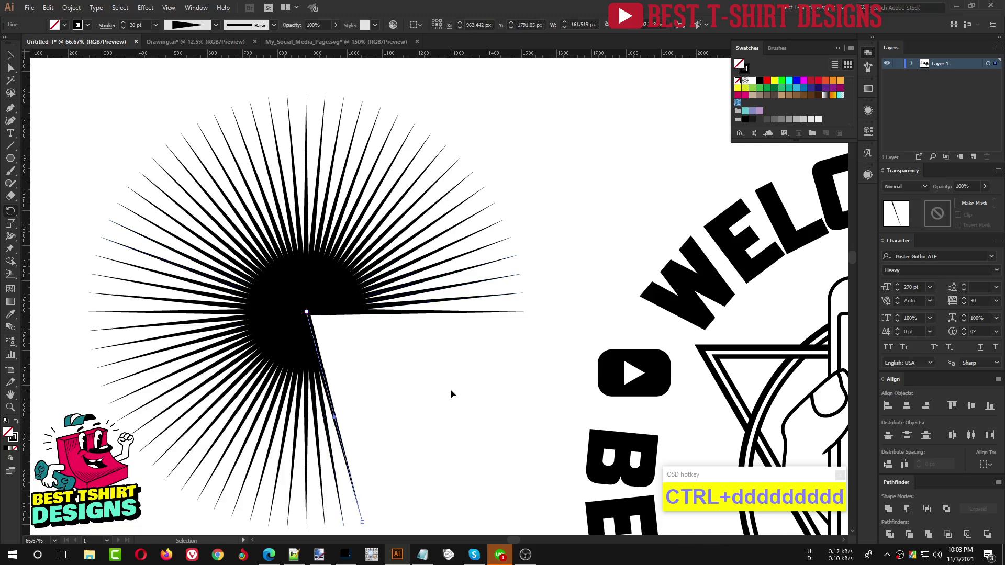
{"action": "key", "text": "ctrl+d"}
{"action": "key", "text": "ctrl+d"}
{"action": "key", "text": "ctrl+d"}
{"action": "key", "text": "ctrl+d"}
{"action": "key", "text": "ctrl+d"}
{"action": "key", "text": "ctrl+d"}
{"action": "key", "text": "ctrl+d"}
{"action": "key", "text": "ctrl+d"}
{"action": "key", "text": "ctrl+d"}
{"action": "key", "text": "ctrl+d"}
{"action": "key", "text": "ctrl+d"}
{"action": "key", "text": "ctrl+d"}
{"action": "key", "text": "ctrl+d"}
{"action": "key", "text": "ctrl+d"}
{"action": "scroll", "coordinate": [359, 351], "scroll_direction": "down", "scroll_amount": 4}
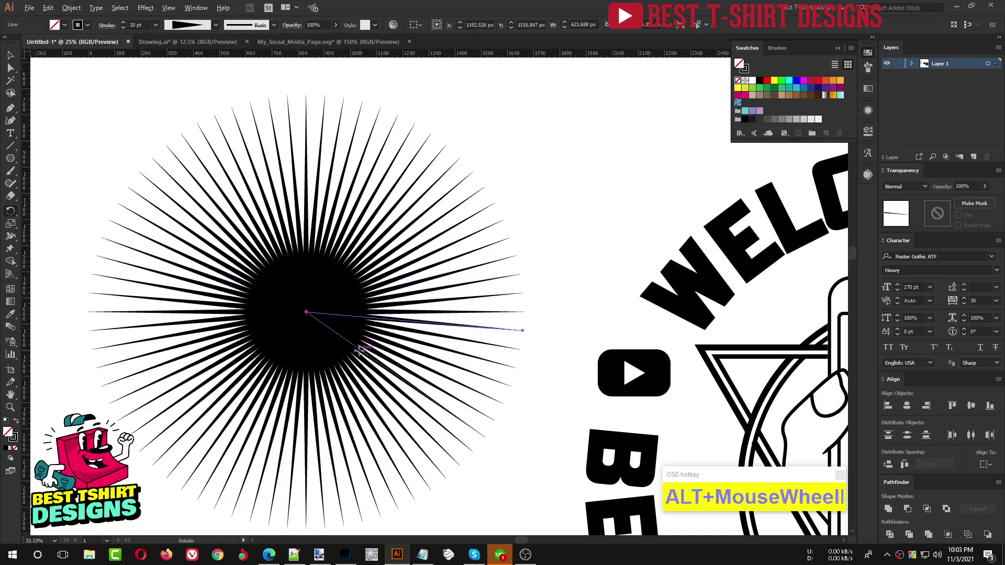
Select all the rays of the sunburst and group them
{"action": "key", "text": "v"}
{"action": "left_click", "coordinate": [272, 268]}
{"action": "left_click_drag", "start_coordinate": [285, 271], "coordinate": [402, 425]}
{"action": "key", "text": "ctrl+g"}
Enlarge the sunburst to about 1398 px wide over the badge and center it on the curved "Best T-Shirt Designs" text
{"action": "mouse_move", "coordinate": [345, 345]}
{"action": "left_mouse_down"}
{"action": "mouse_move", "coordinate": [503, 393]}
{"action": "mouse_move", "coordinate": [495, 386]}
{"action": "mouse_move", "coordinate": [563, 384]}
{"action": "left_mouse_up"}
{"action": "scroll", "coordinate": [554, 383], "scroll_direction": "up", "scroll_amount": 2}
{"action": "scroll", "coordinate": [366, 309], "scroll_direction": "down", "scroll_amount": 1}
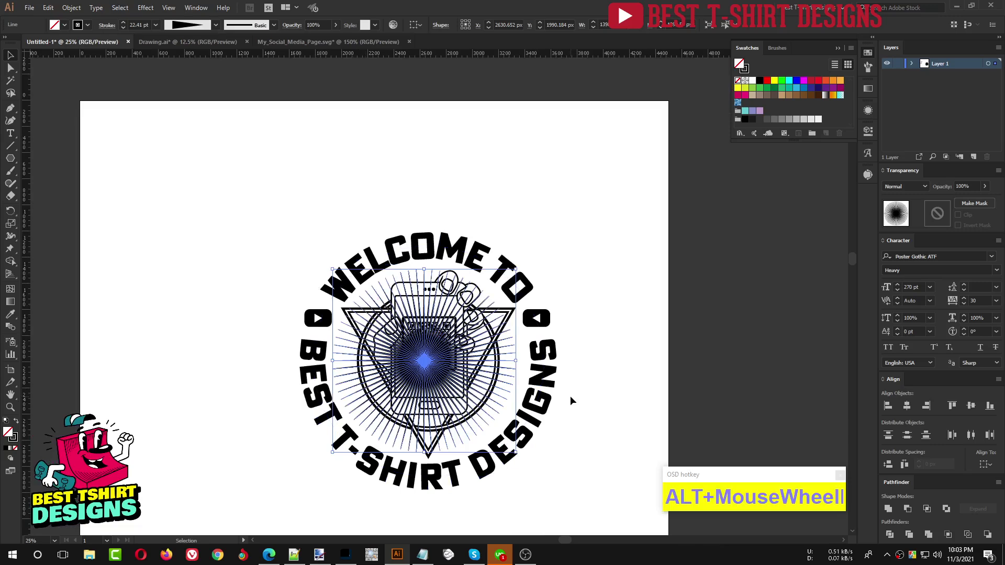
{"action": "left_click", "coordinate": [536, 404], "text": "shift"}
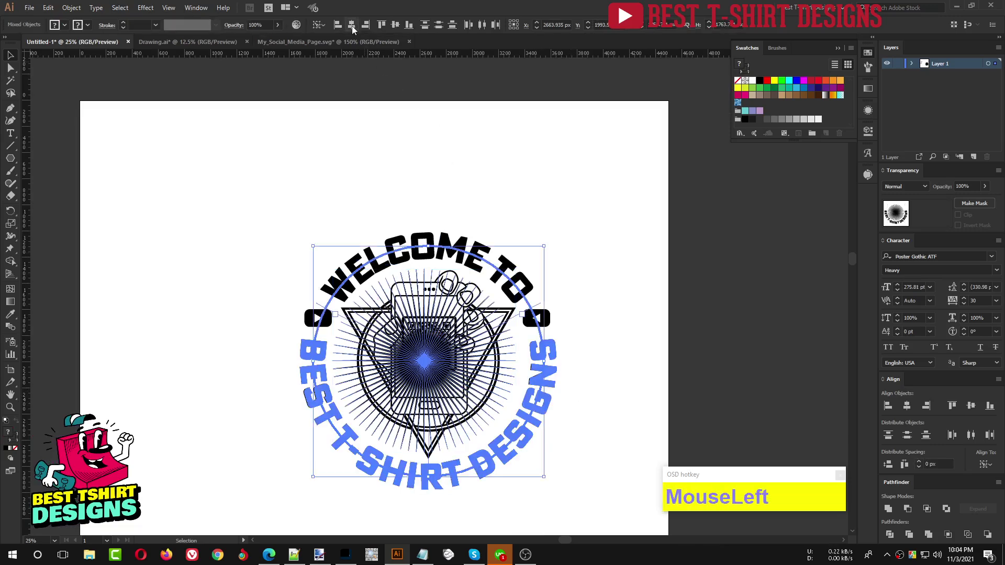
{"action": "left_click", "coordinate": [638, 309]}
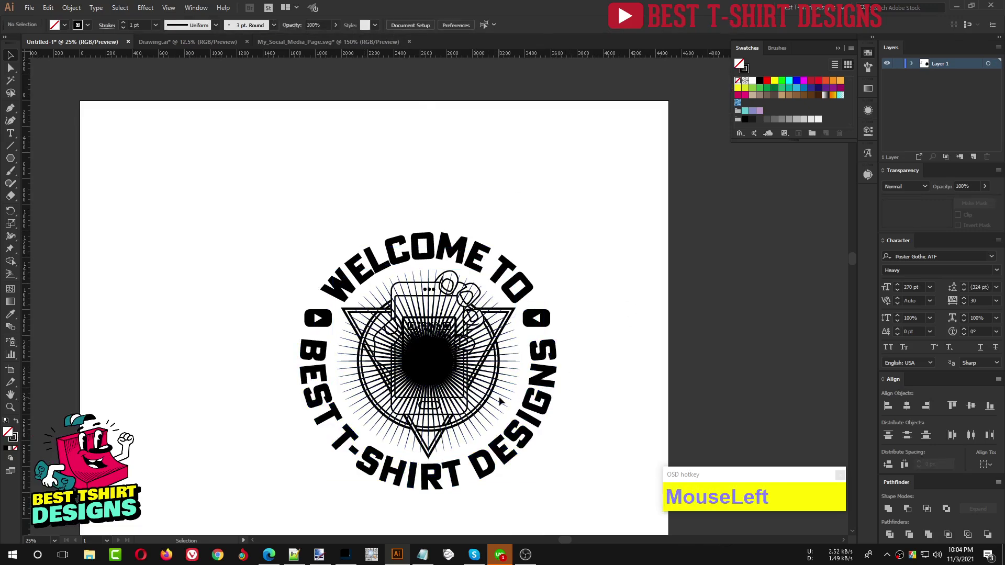
Place the sunburst behind the rest of the artwork and expand its appearance into filled shapes
{"action": "left_click", "coordinate": [500, 401]}
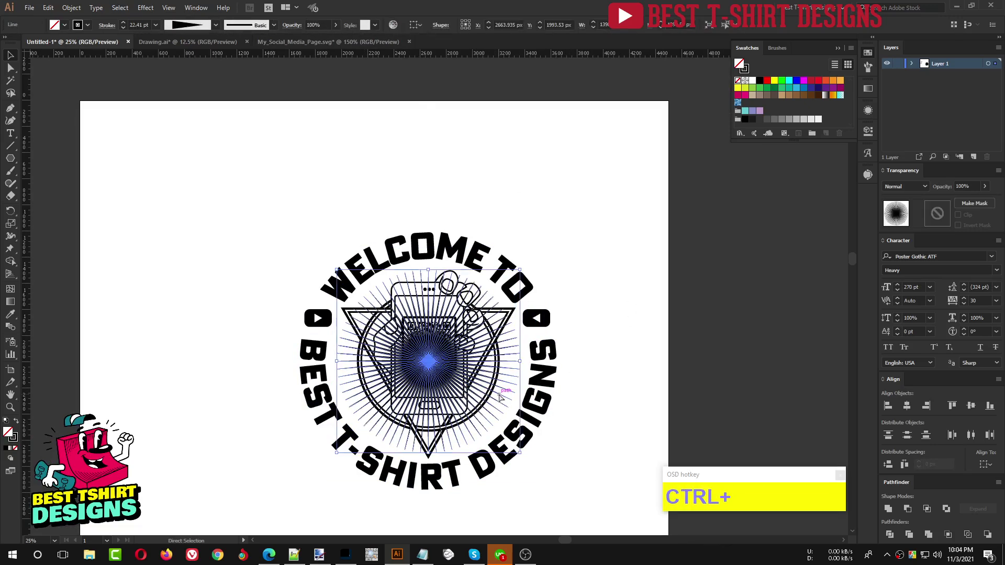
{"action": "key", "text": "ctrl+x"}
{"action": "key", "text": "ctrl+b"}
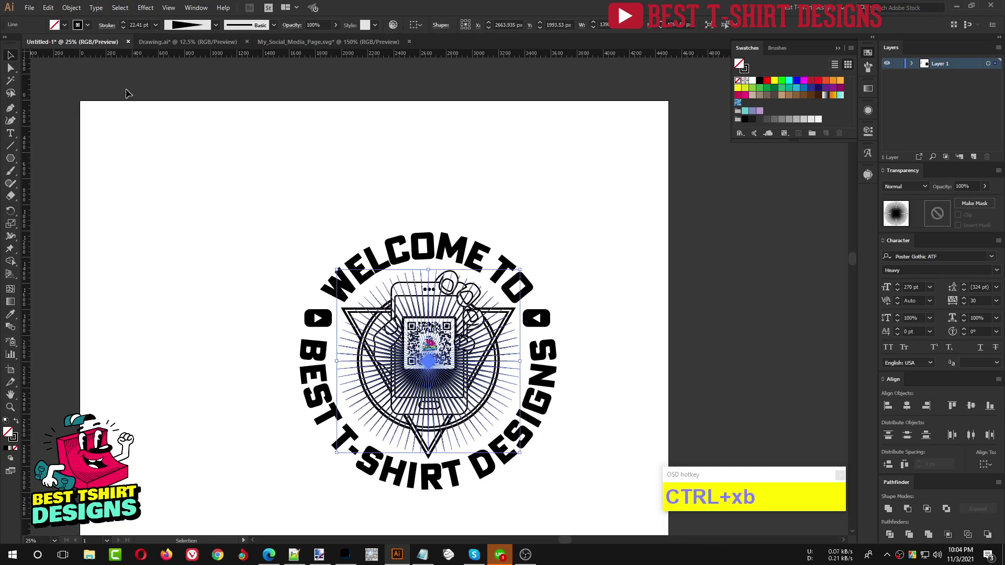
{"action": "left_click", "coordinate": [71, 7]}
{"action": "left_click", "coordinate": [86, 130]}
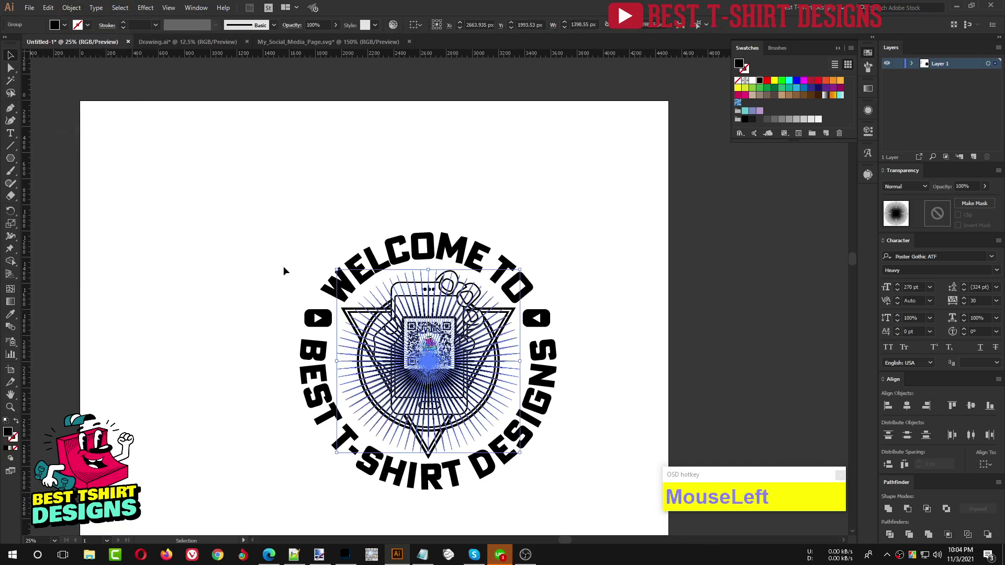
Copy the hand-and-phone silhouette from the circle-triangle frame's opacity mask
{"action": "scroll", "coordinate": [568, 388], "scroll_direction": "up", "scroll_amount": 3, "text": "alt"}
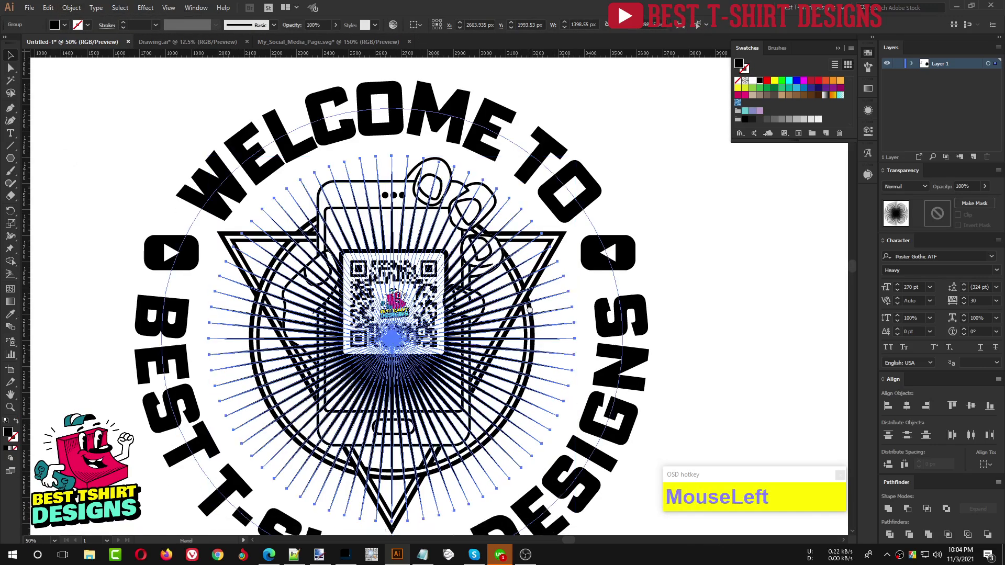
{"action": "left_click", "coordinate": [691, 307]}
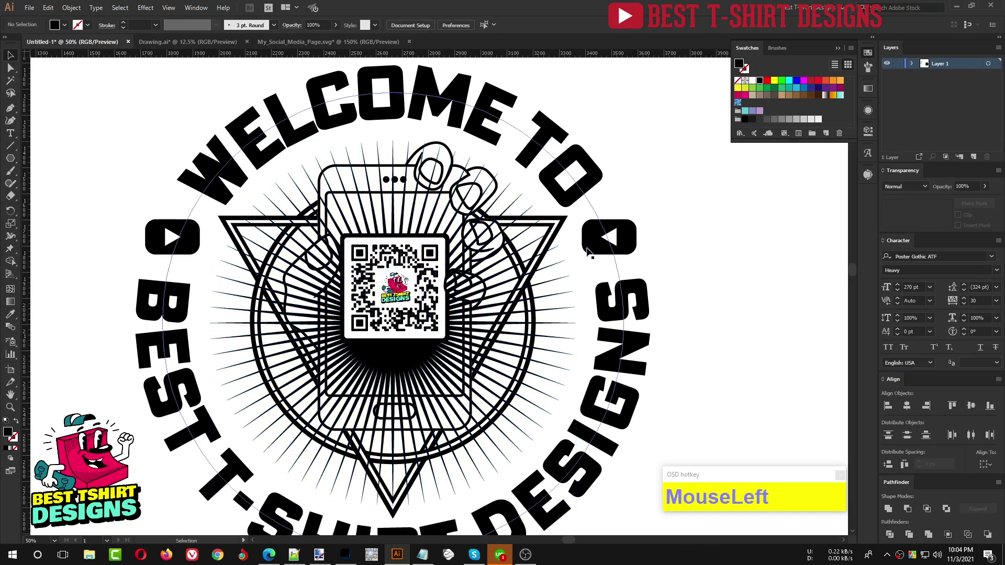
{"action": "double_click", "coordinate": [551, 230]}
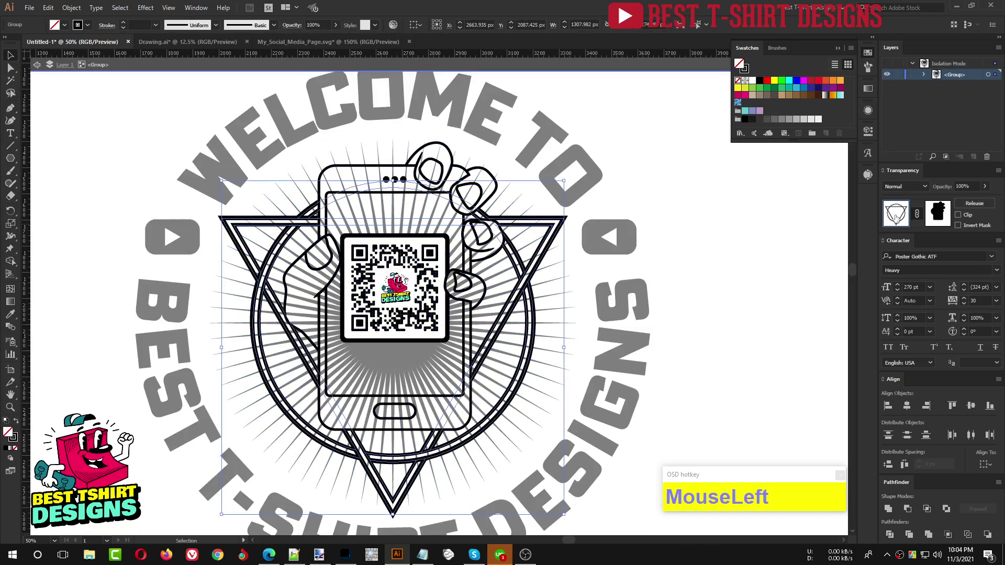
{"action": "left_click", "coordinate": [936, 211]}
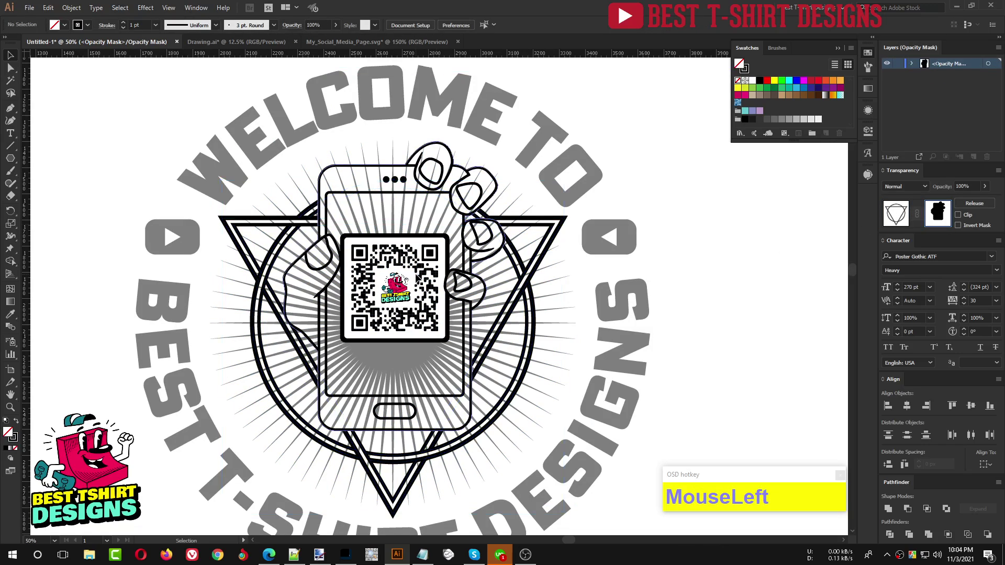
{"action": "key", "text": "ctrl+a"}
{"action": "key", "text": "ctrl+c"}
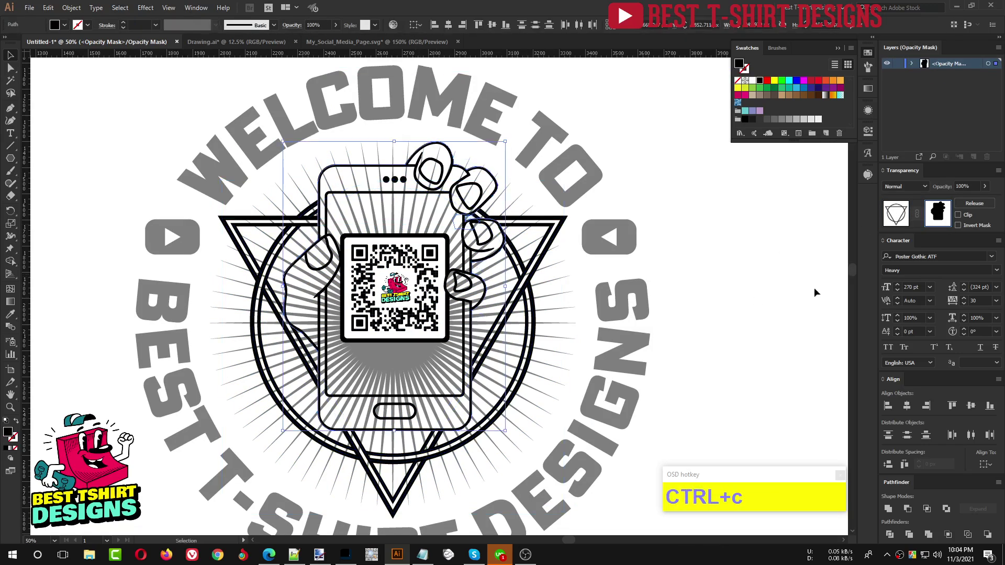
{"action": "left_click", "coordinate": [892, 222]}
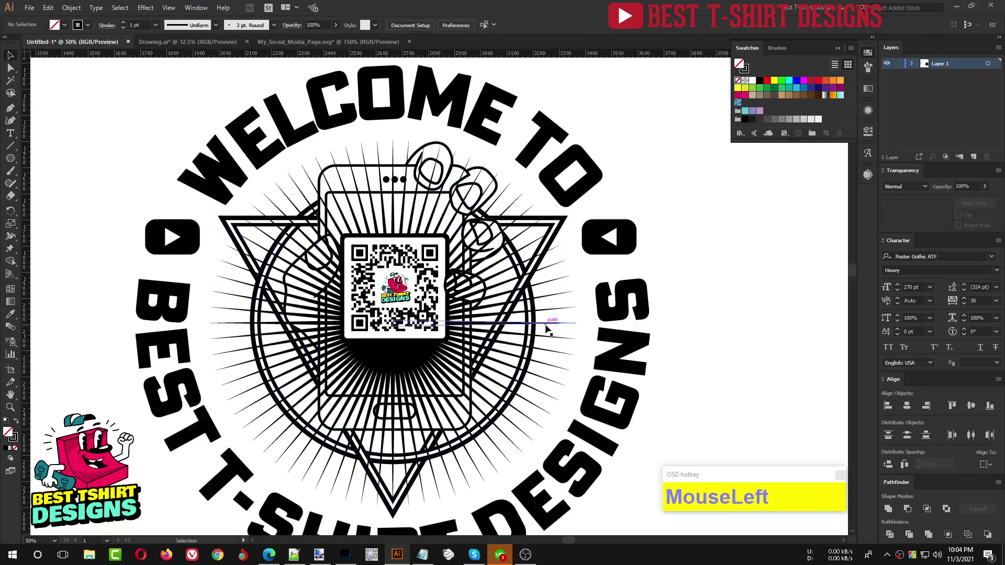
Add a non-clipping opacity mask to the sunburst and paste the hand-and-phone silhouette in place inside it
{"action": "left_click", "coordinate": [545, 324]}
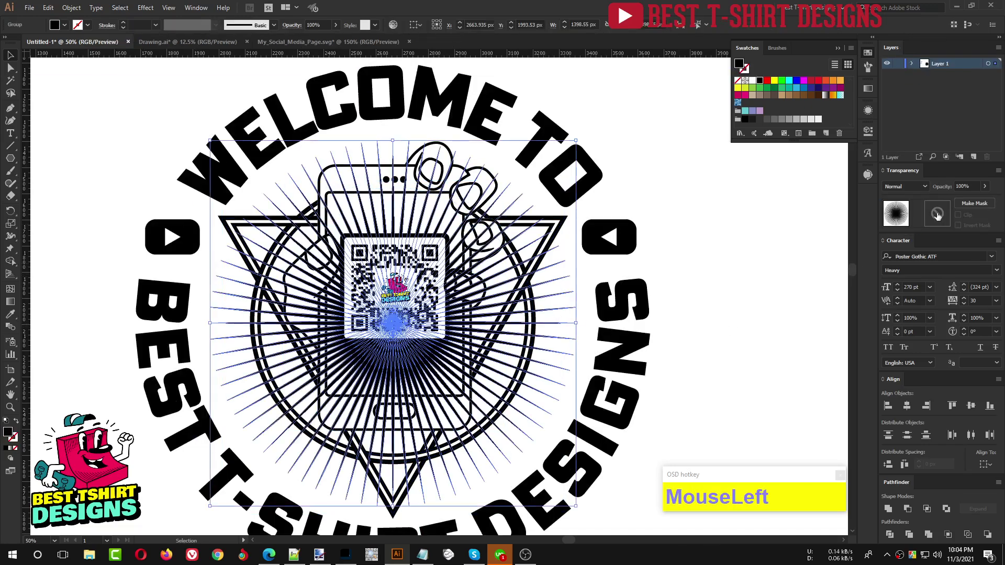
{"action": "left_click", "coordinate": [958, 215]}
{"action": "key", "text": "ctrl+f"}
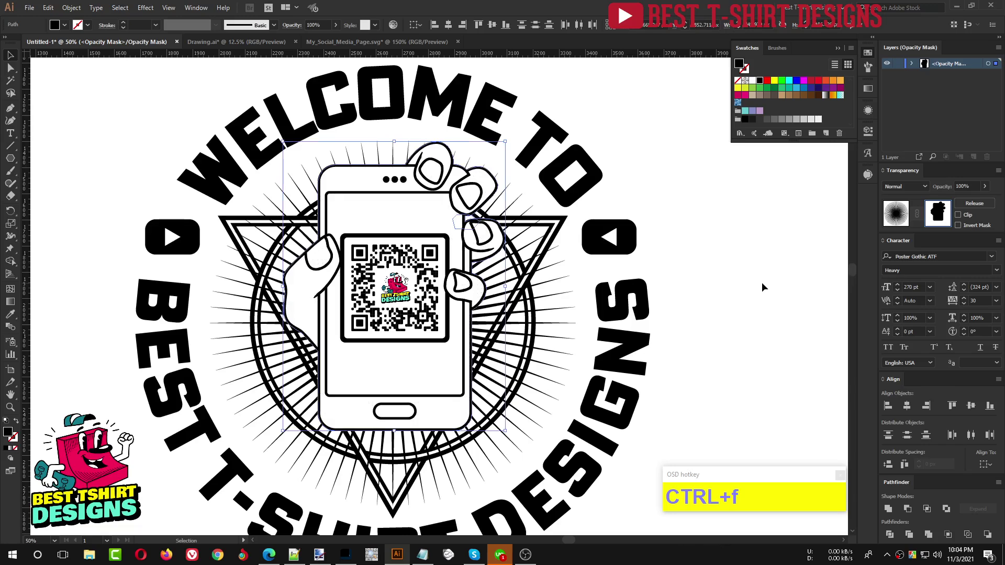
{"action": "left_click", "coordinate": [761, 286]}
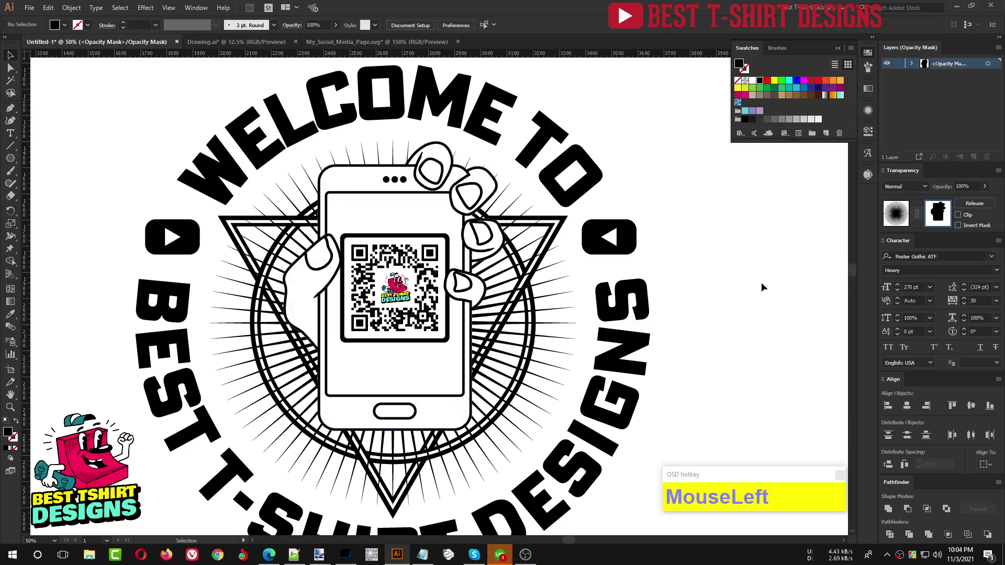
Delete the stray mask shape beside the second and third fingertips and return to the normal artwork
{"action": "scroll", "coordinate": [469, 220], "scroll_direction": "up", "scroll_amount": 4, "text": "alt"}
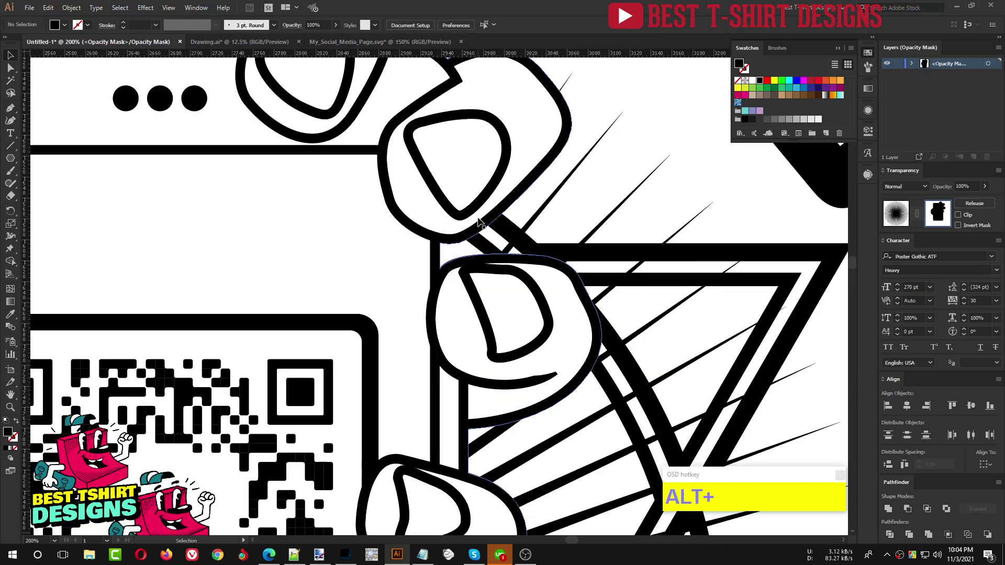
{"action": "left_click", "coordinate": [463, 256]}
{"action": "key", "text": "Delete"}
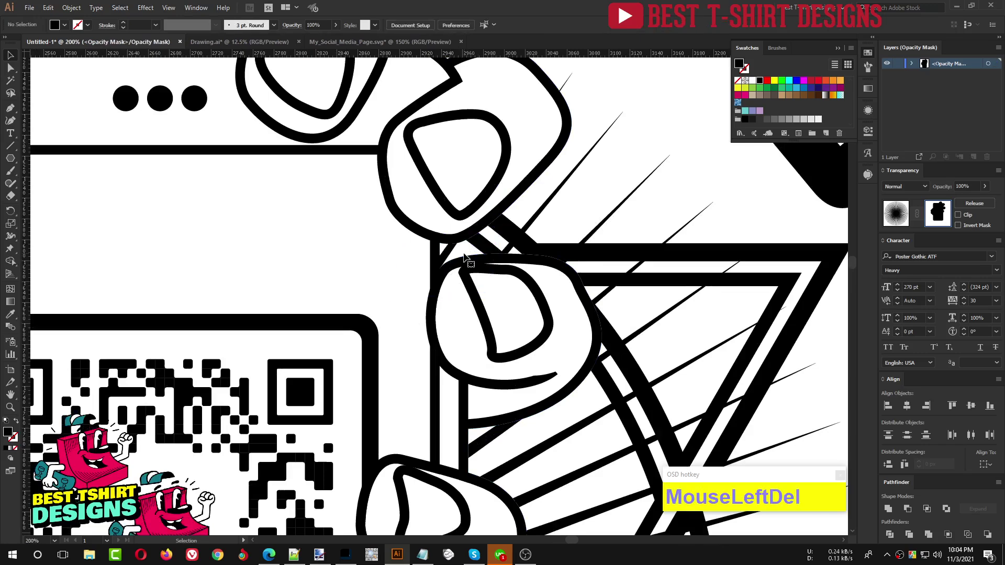
{"action": "scroll", "coordinate": [463, 260], "scroll_direction": "down", "scroll_amount": 3, "text": "alt"}
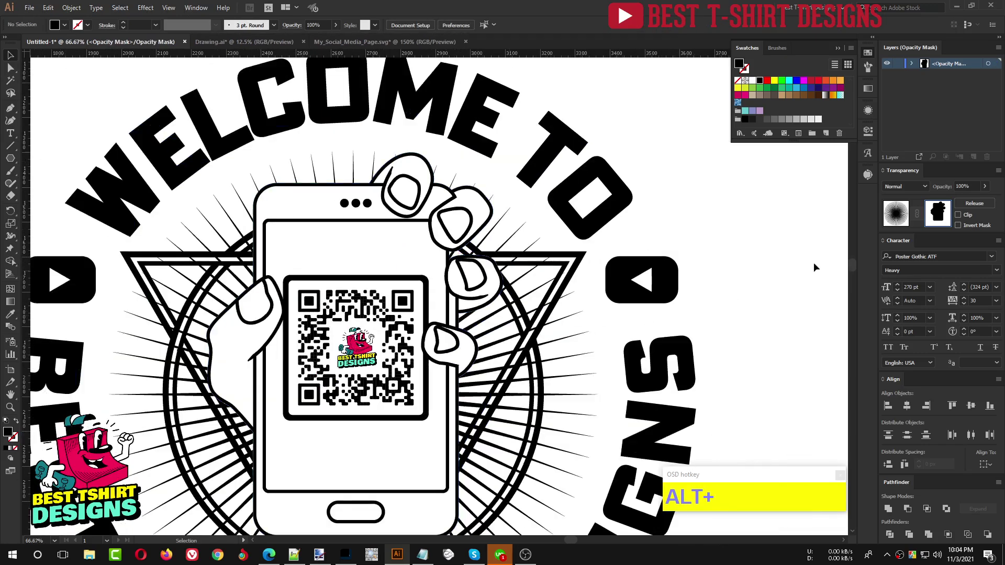
{"action": "left_click", "coordinate": [895, 214]}
{"action": "scroll", "coordinate": [733, 316], "scroll_direction": "down", "scroll_amount": 3}
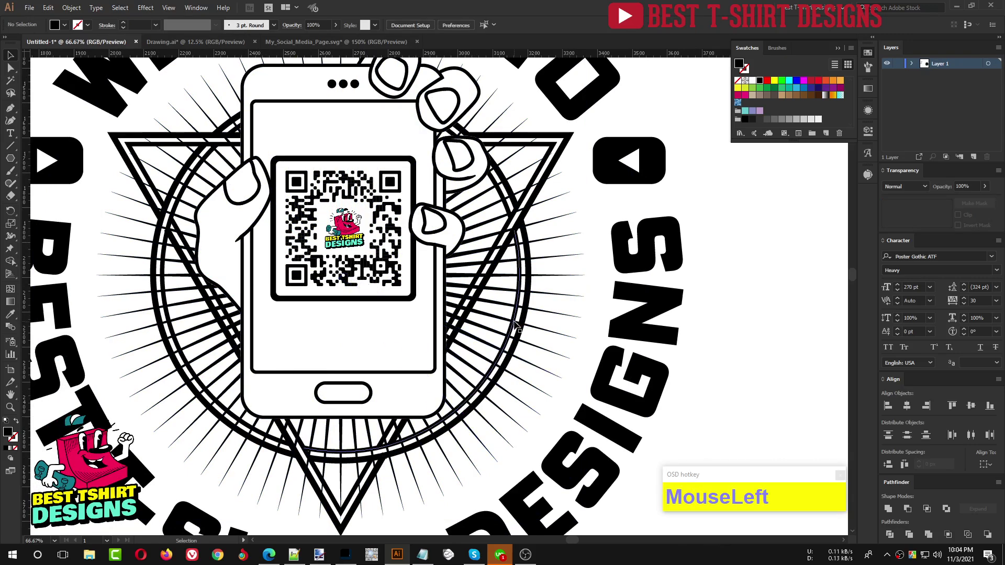
Copy the circle-triangle frame group and paste it in place into the sunburst's opacity mask
{"action": "left_click", "coordinate": [367, 488]}
{"action": "double_click", "coordinate": [368, 488]}
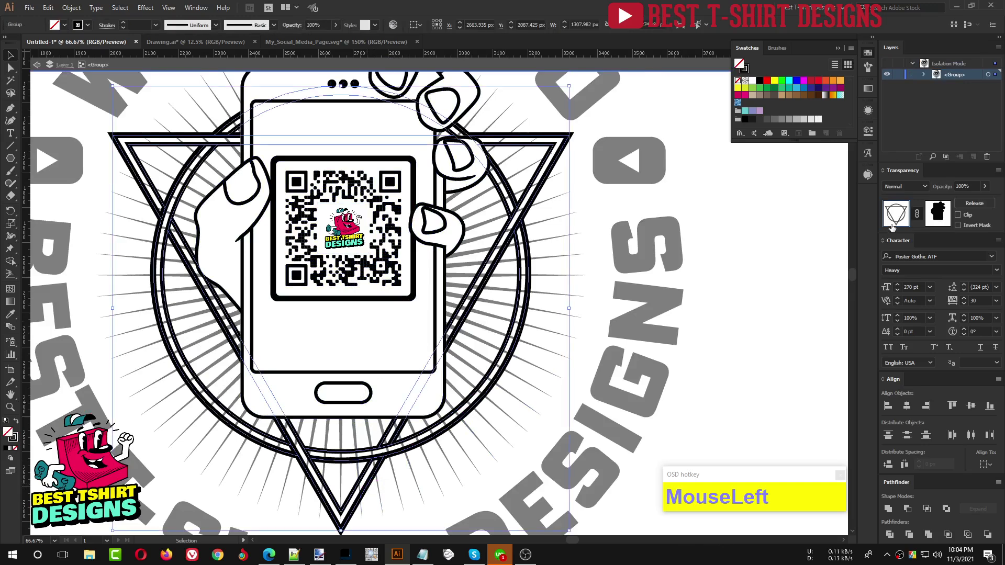
{"action": "key", "text": "ctrl+c"}
{"action": "double_click", "coordinate": [713, 341]}
{"action": "left_click", "coordinate": [570, 318]}
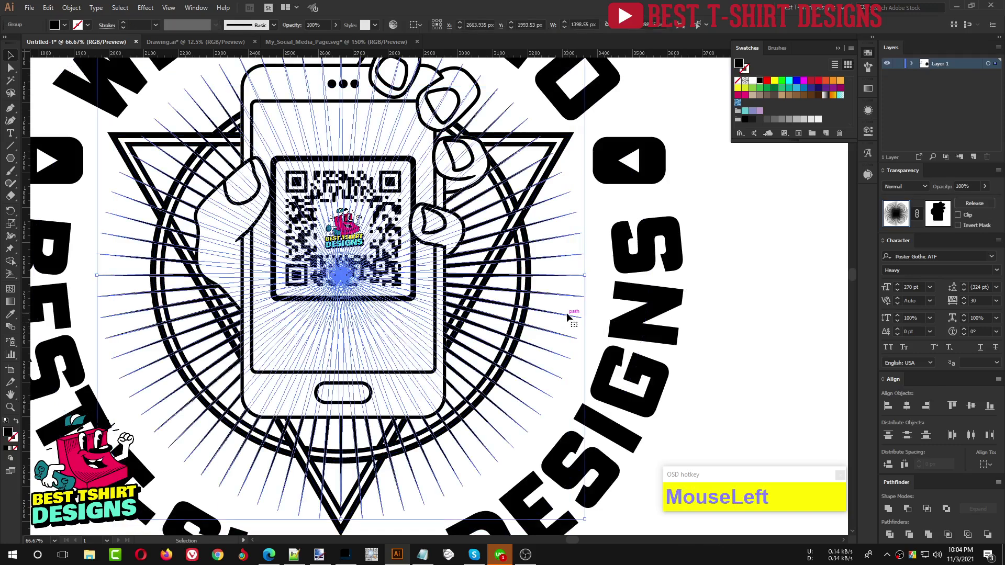
{"action": "left_click", "coordinate": [938, 213]}
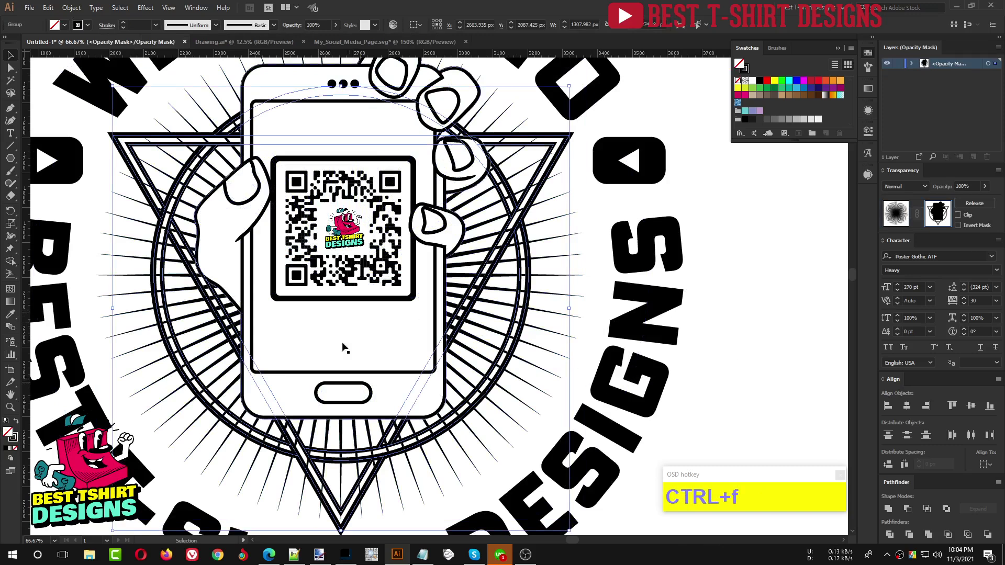
Expand the fill and stroke of the pasted frame in the sunburst's mask
{"action": "left_click", "coordinate": [72, 8]}
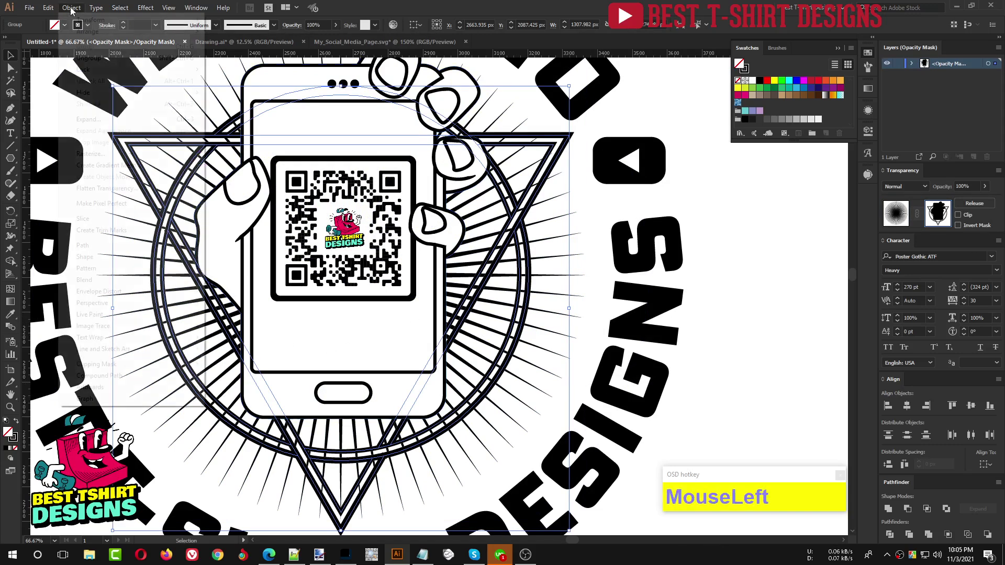
{"action": "left_click", "coordinate": [83, 119]}
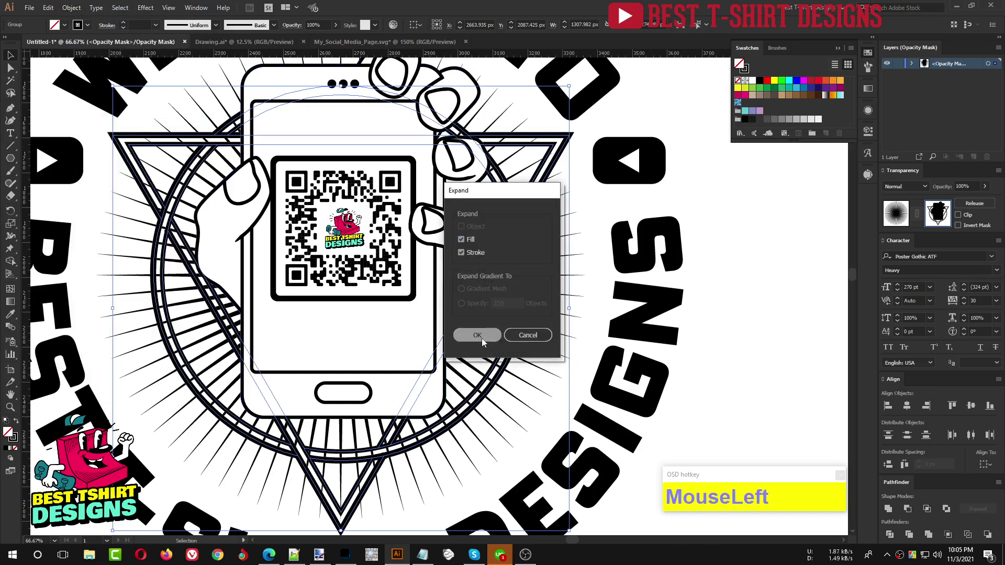
{"action": "left_click", "coordinate": [477, 335]}
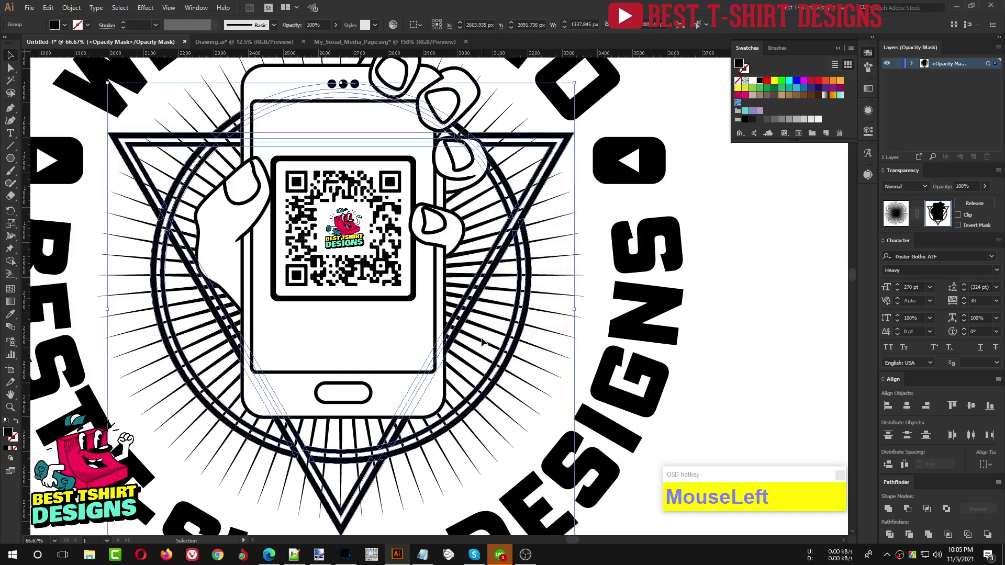
Merge the gaps between the frame's double lines around the lower-right circle-triangle crossing with Shape Builder
{"action": "scroll", "coordinate": [410, 469], "scroll_direction": "up", "scroll_amount": 2}
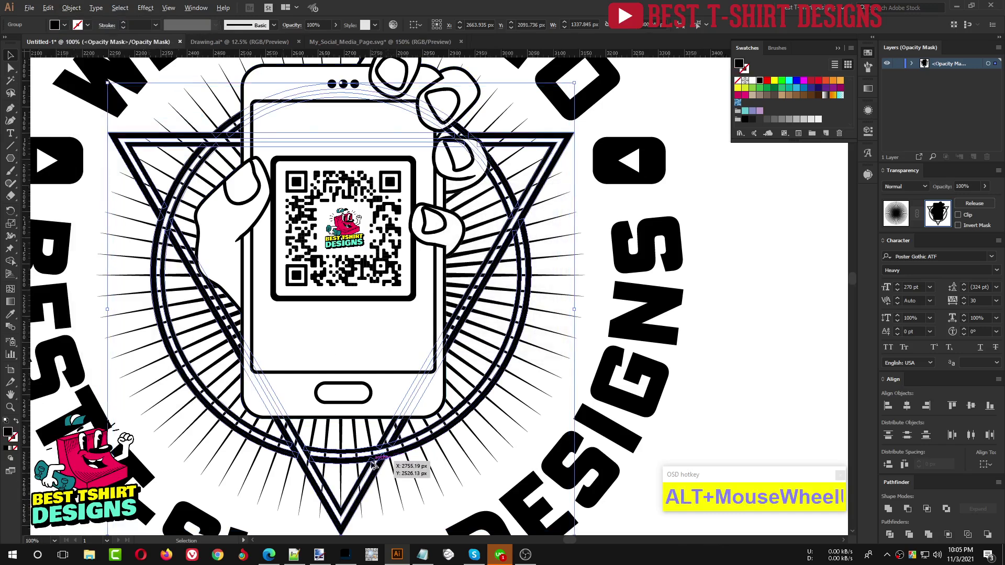
{"action": "key", "text": "shift+m"}
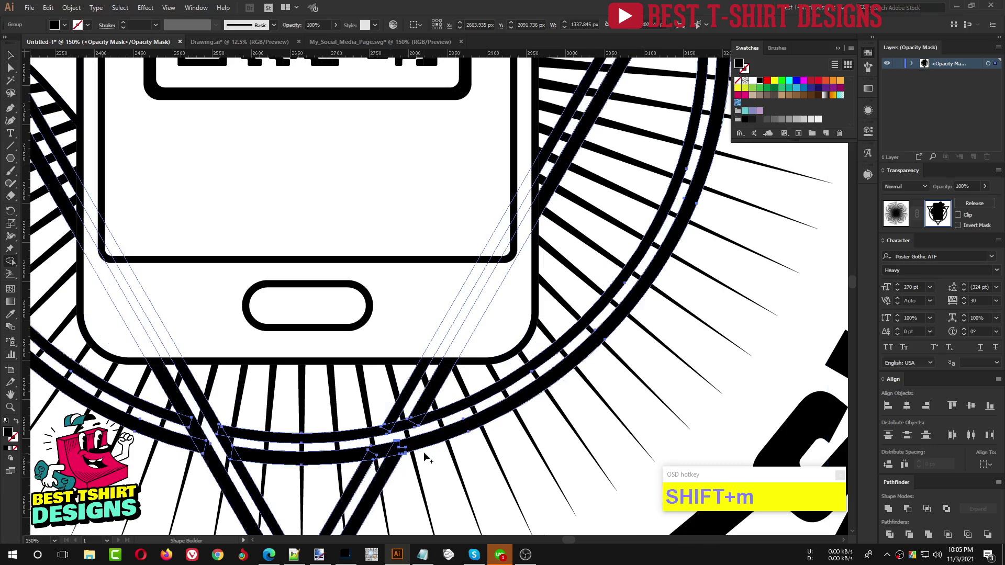
{"action": "mouse_move", "coordinate": [422, 445]}
{"action": "left_mouse_down"}
{"action": "mouse_move", "coordinate": [399, 438]}
{"action": "mouse_move", "coordinate": [433, 430]}
{"action": "left_mouse_up"}
{"action": "left_click_drag", "start_coordinate": [382, 467], "coordinate": [368, 464]}
{"action": "left_click_drag", "start_coordinate": [426, 407], "coordinate": [407, 399]}
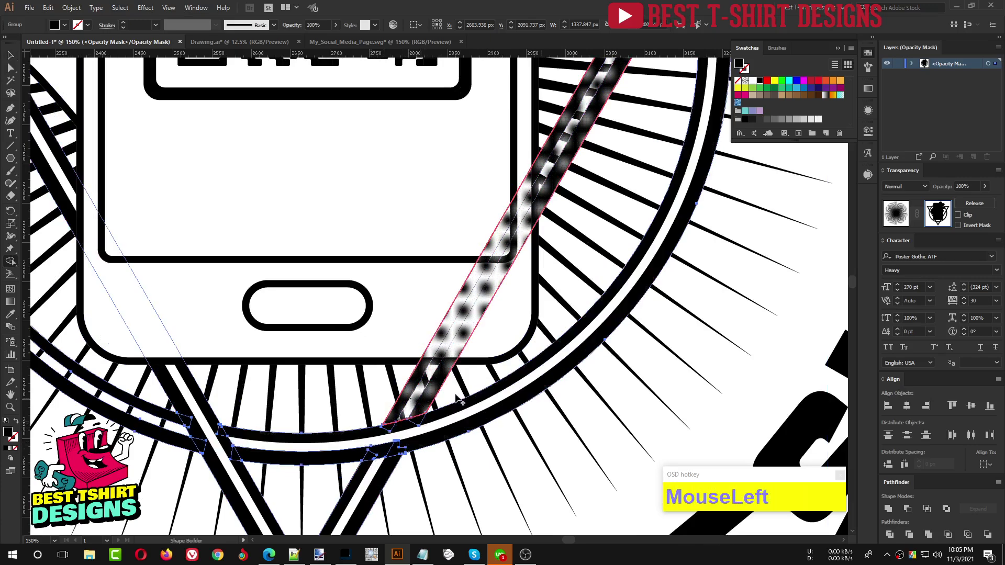
Merge the remaining double-line gaps around the upper circle-triangle crossings of the mask frame with Shape Builder
{"action": "key", "text": "space"}
{"action": "left_click_drag", "start_coordinate": [578, 233], "coordinate": [488, 503]}
{"action": "mouse_move", "coordinate": [609, 173]}
{"action": "left_mouse_down"}
{"action": "mouse_move", "coordinate": [598, 371]}
{"action": "mouse_move", "coordinate": [609, 358]}
{"action": "mouse_move", "coordinate": [581, 358]}
{"action": "mouse_move", "coordinate": [601, 343]}
{"action": "left_mouse_up"}
{"action": "scroll", "coordinate": [659, 251], "scroll_direction": "down", "scroll_amount": 2}
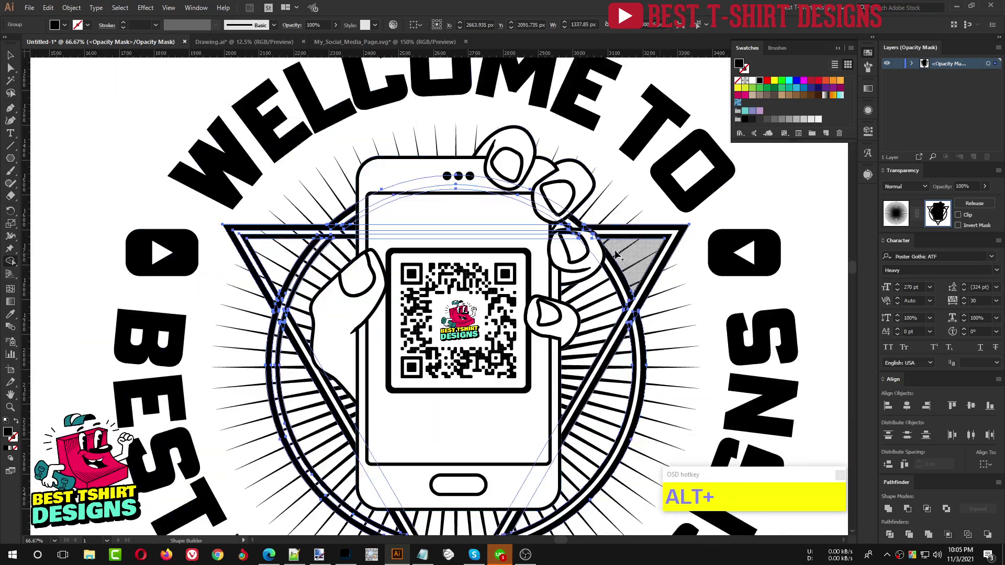
{"action": "scroll", "coordinate": [325, 229], "scroll_direction": "up", "scroll_amount": 3}
{"action": "left_click_drag", "start_coordinate": [343, 251], "coordinate": [343, 226]}
{"action": "mouse_move", "coordinate": [296, 316]}
{"action": "left_mouse_down"}
{"action": "mouse_move", "coordinate": [285, 327]}
{"action": "mouse_move", "coordinate": [255, 318]}
{"action": "left_mouse_up"}
{"action": "scroll", "coordinate": [296, 212], "scroll_direction": "down", "scroll_amount": 4}
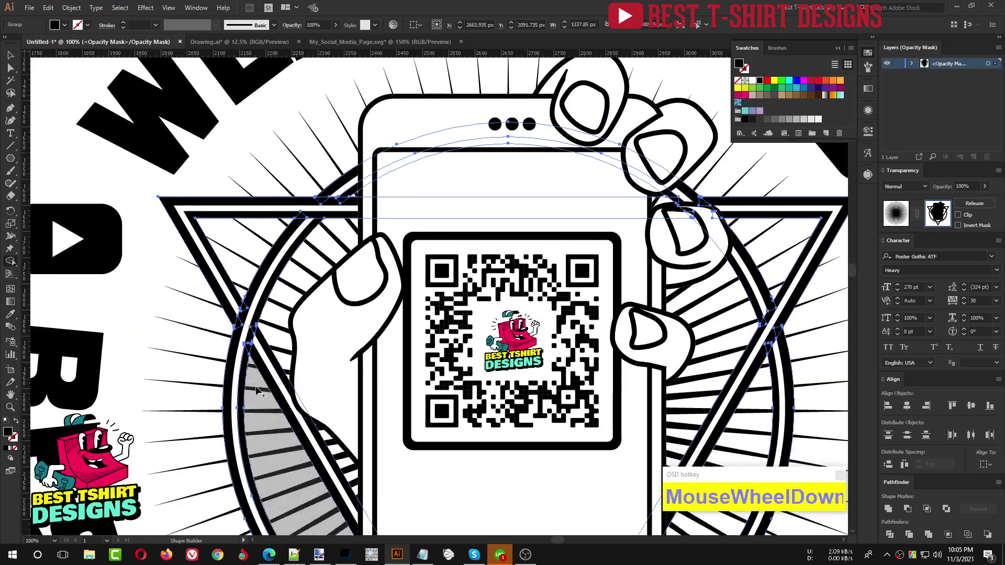
Finish editing the sunburst's opacity mask, return to the artwork and deselect everything
{"action": "key", "text": "alt+v"}
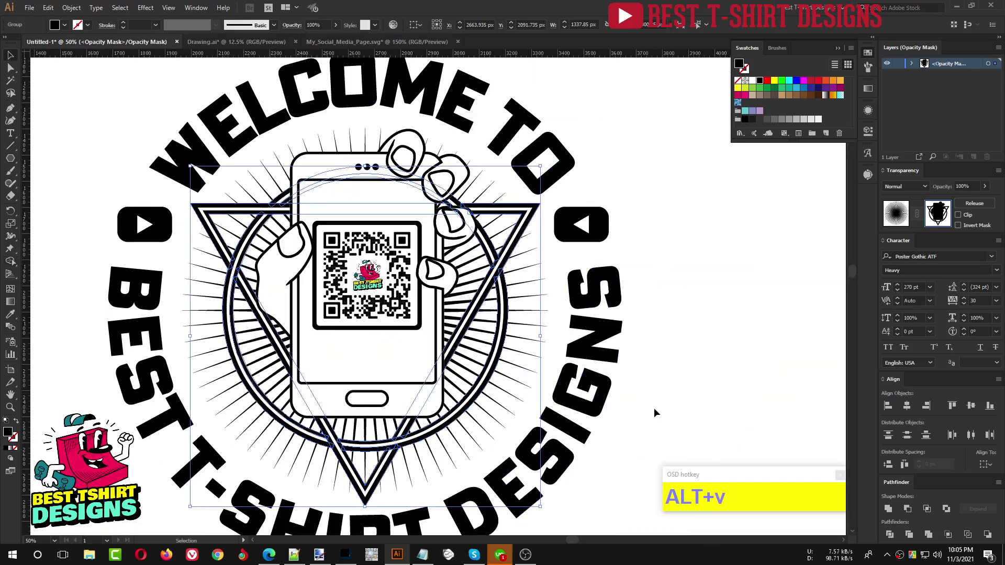
{"action": "left_click", "coordinate": [654, 407]}
{"action": "left_click", "coordinate": [900, 210]}
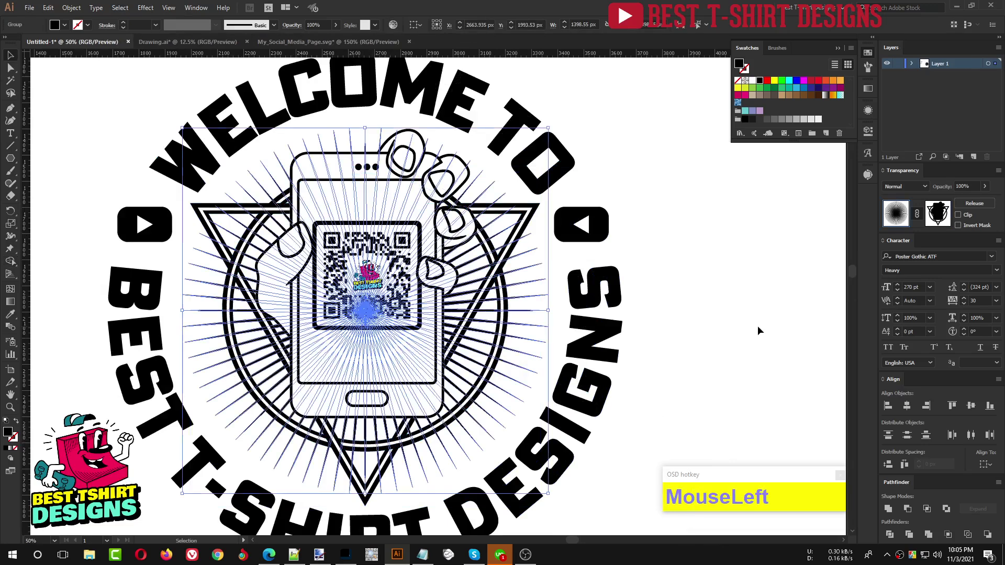
{"action": "scroll", "coordinate": [599, 346], "scroll_direction": "down", "scroll_amount": 1}
{"action": "scroll", "coordinate": [599, 347], "scroll_direction": "down", "scroll_amount": 1}
{"action": "left_click", "coordinate": [599, 346]}
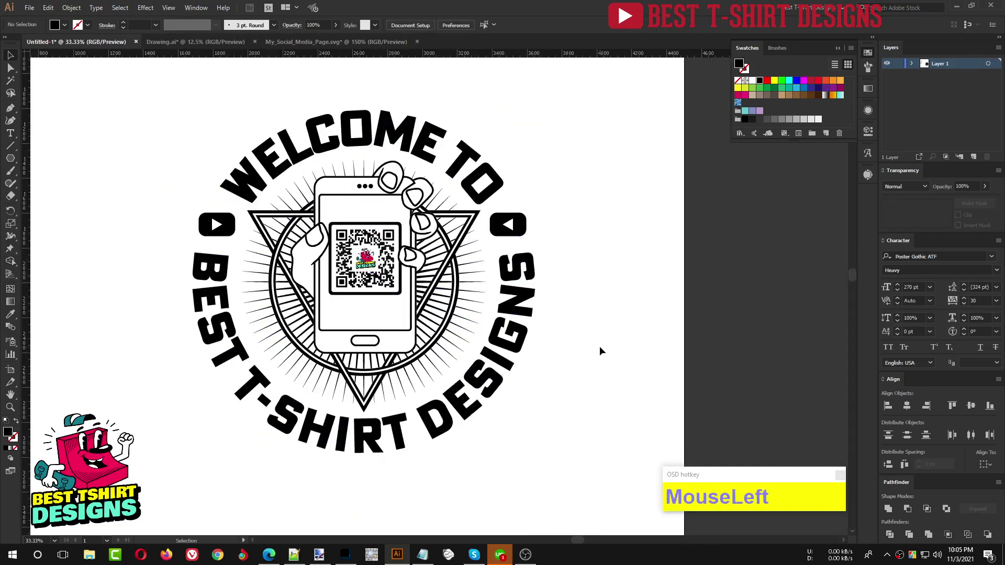
Examine the complete badge design on the artboard
{"action": "scroll", "coordinate": [582, 399], "scroll_direction": "left", "scroll_amount": 1}
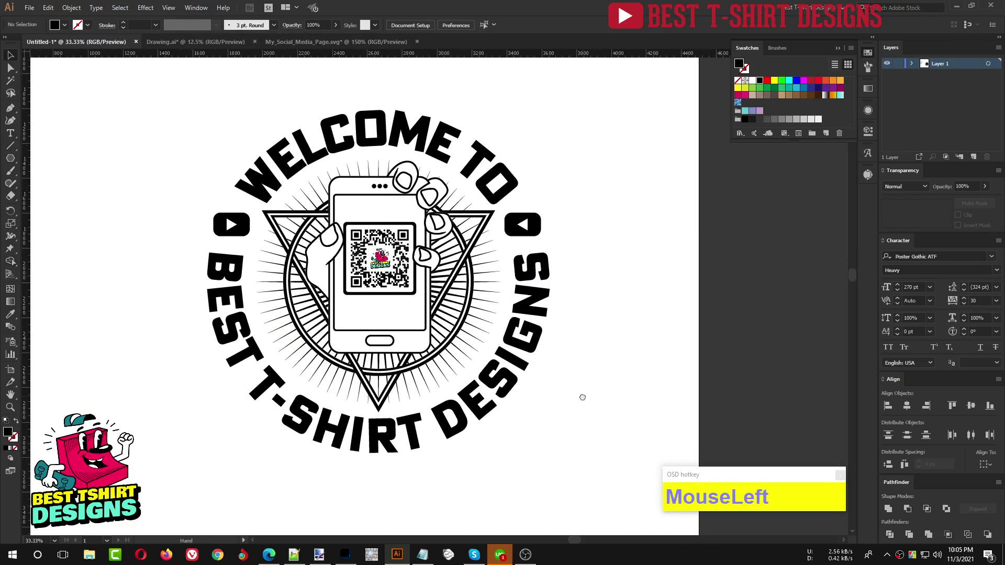
{"action": "scroll", "coordinate": [600, 373], "scroll_direction": "up", "scroll_amount": 1}
{"action": "left_click_drag", "start_coordinate": [576, 412], "coordinate": [624, 386]}
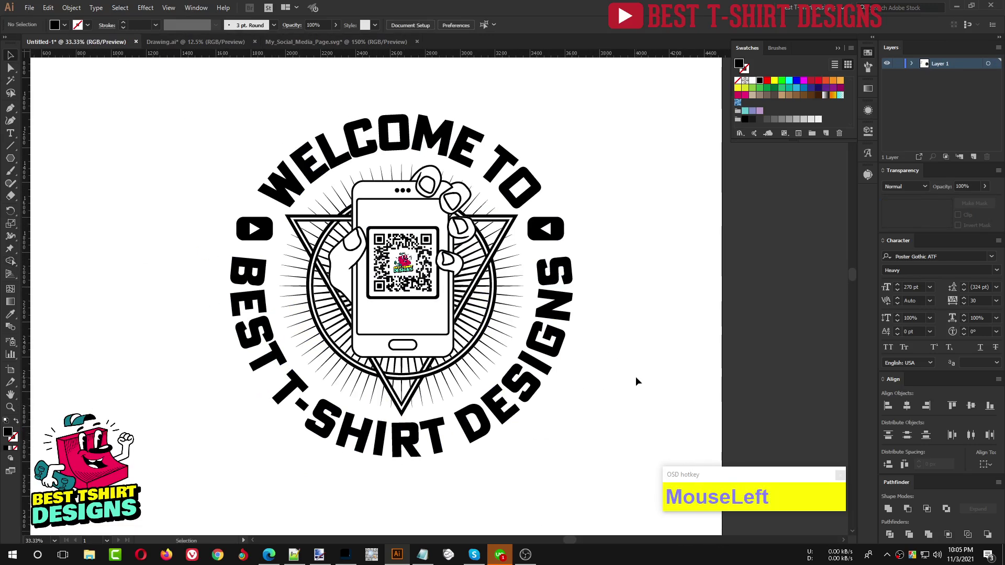
{"action": "left_click_drag", "start_coordinate": [172, 85], "coordinate": [631, 495]}
{"action": "left_click", "coordinate": [671, 391]}
{"action": "scroll", "coordinate": [614, 287], "scroll_direction": "down", "scroll_amount": 1}
{"action": "scroll", "coordinate": [615, 288], "scroll_direction": "up", "scroll_amount": 2}
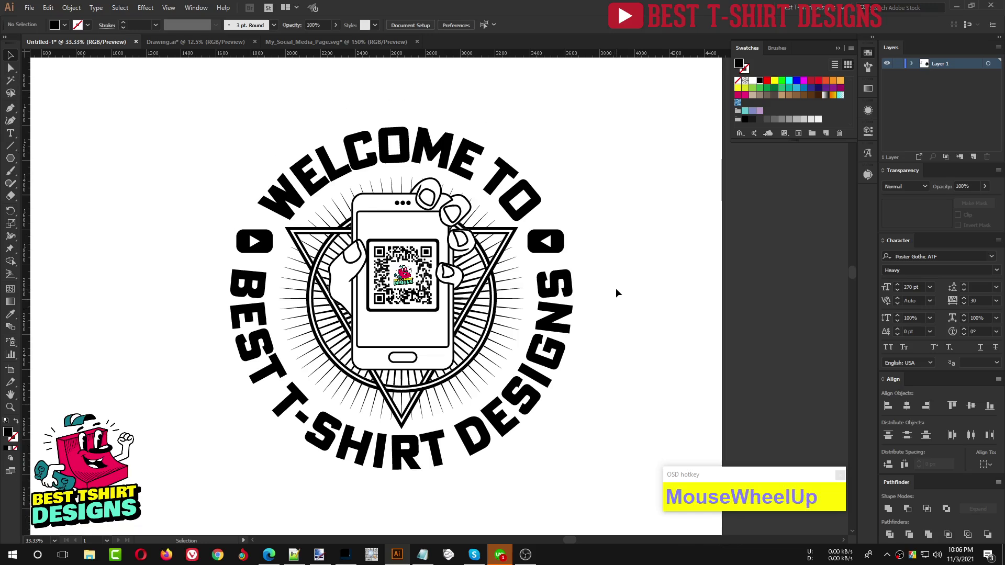
{"action": "left_click", "coordinate": [615, 288]}
{"action": "left_click_drag", "start_coordinate": [474, 341], "coordinate": [533, 316]}
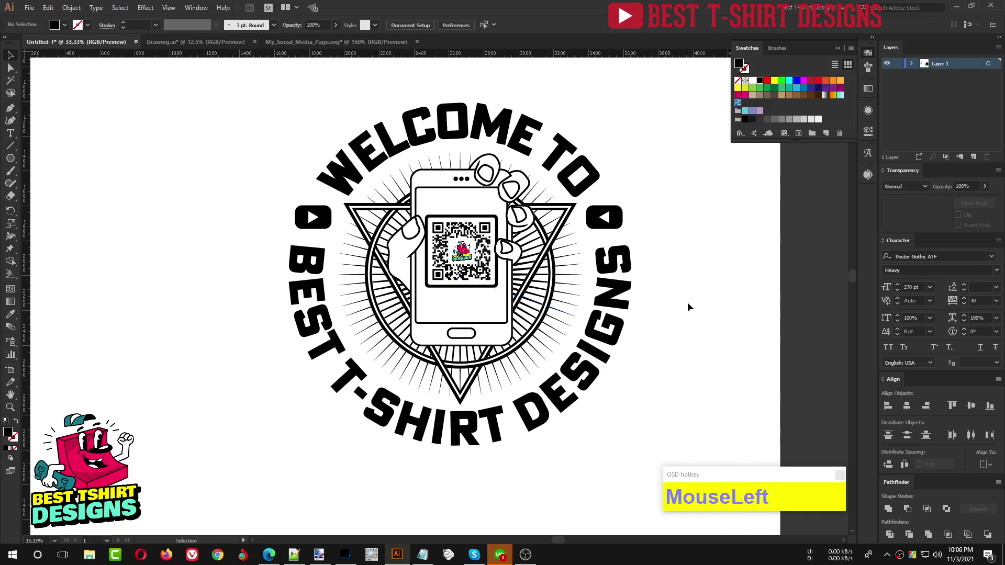